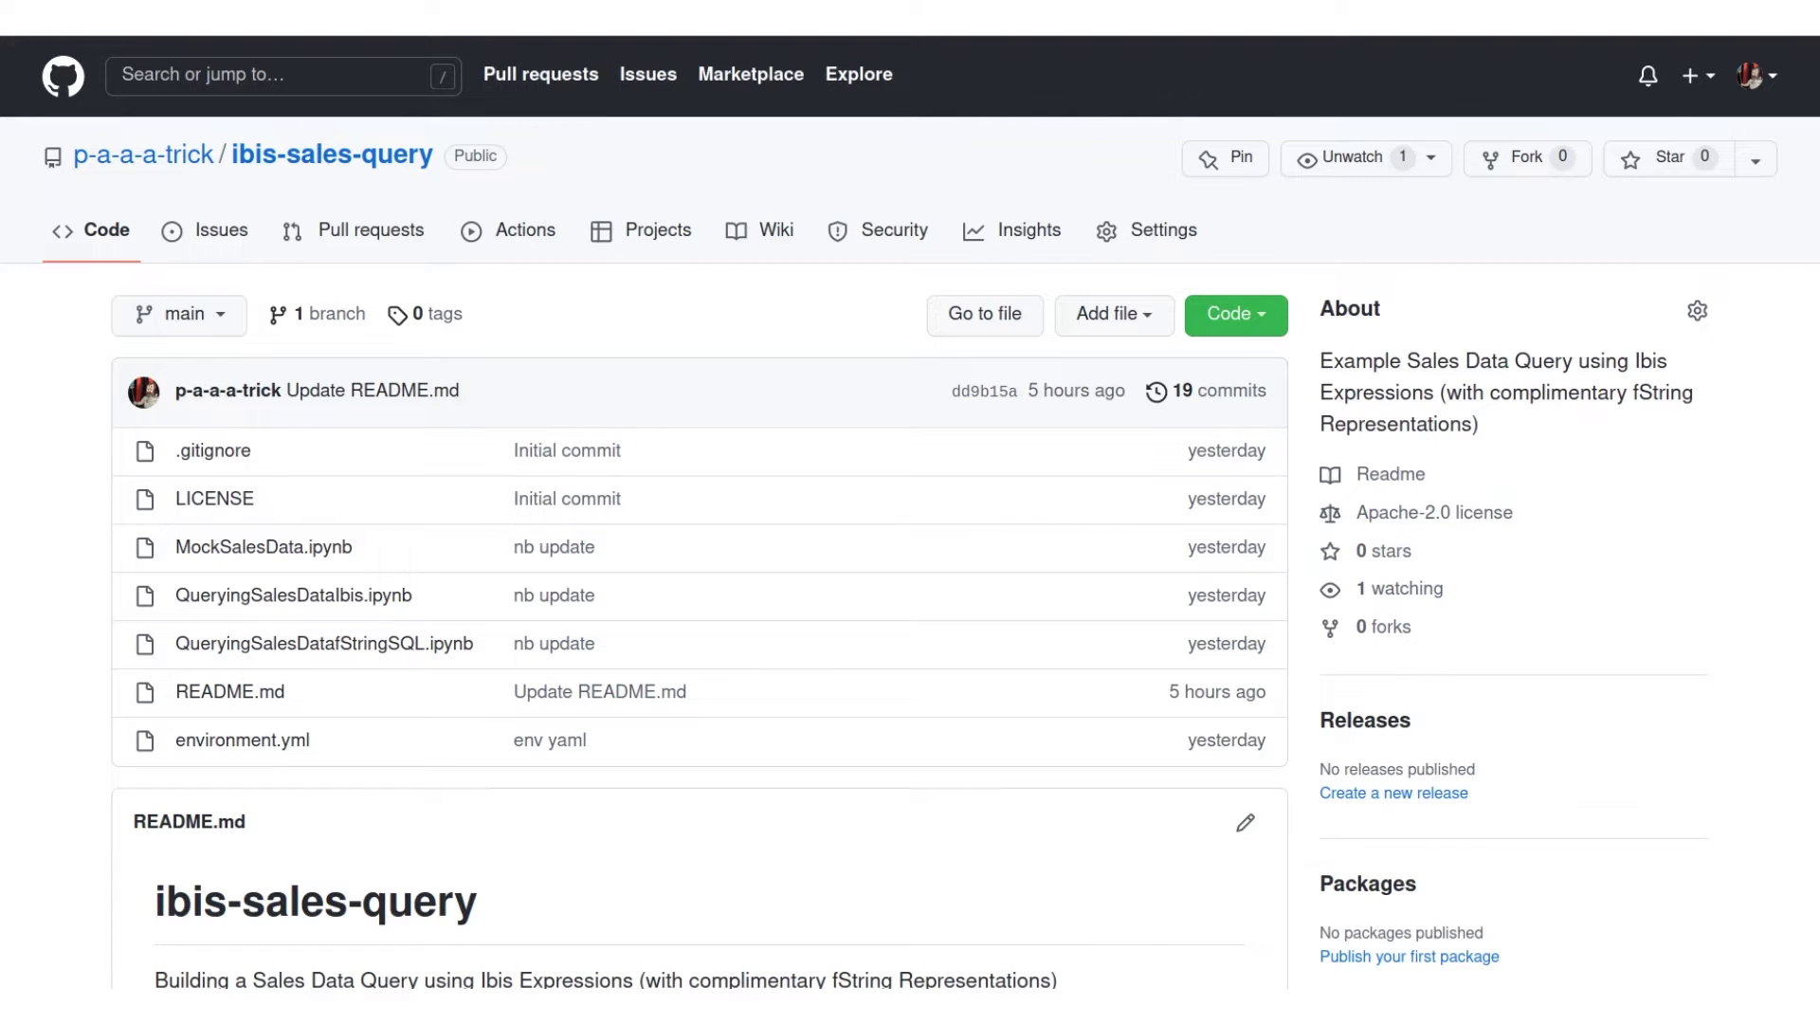
scroll(910, 569, "down", 5)
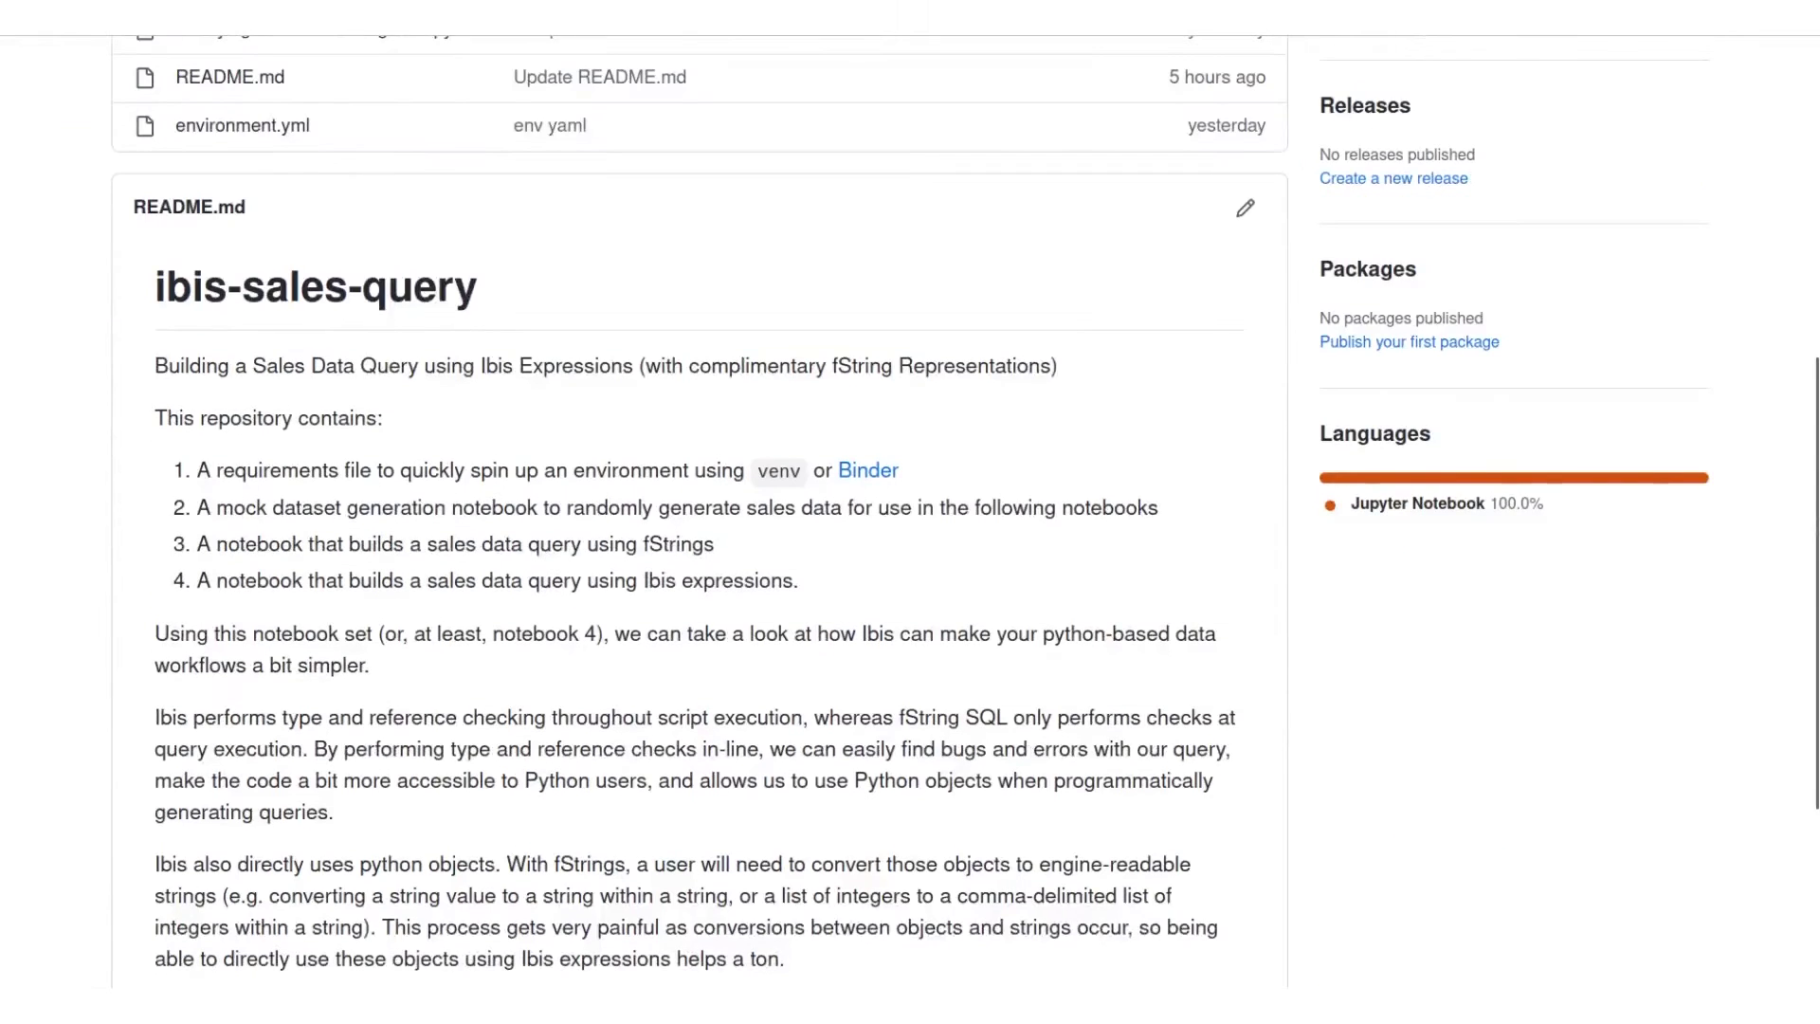
scroll(911, 512, "down", 1)
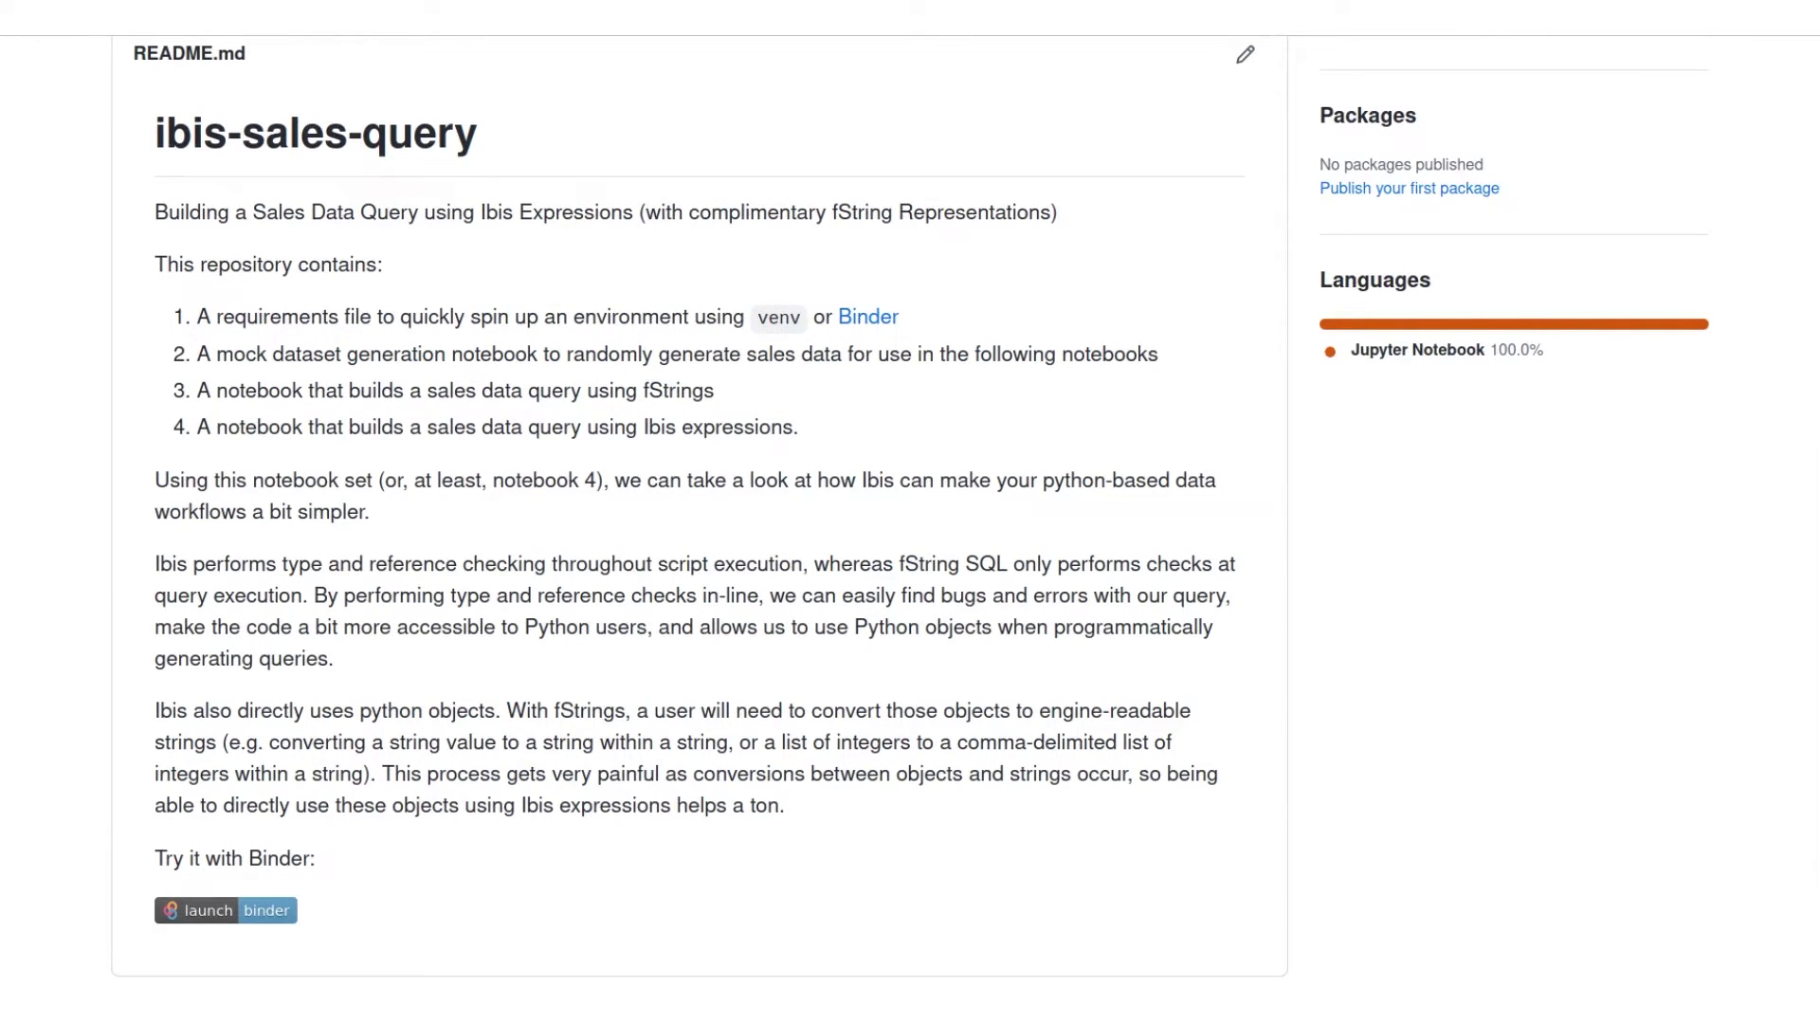
scroll(911, 512, "up", 5)
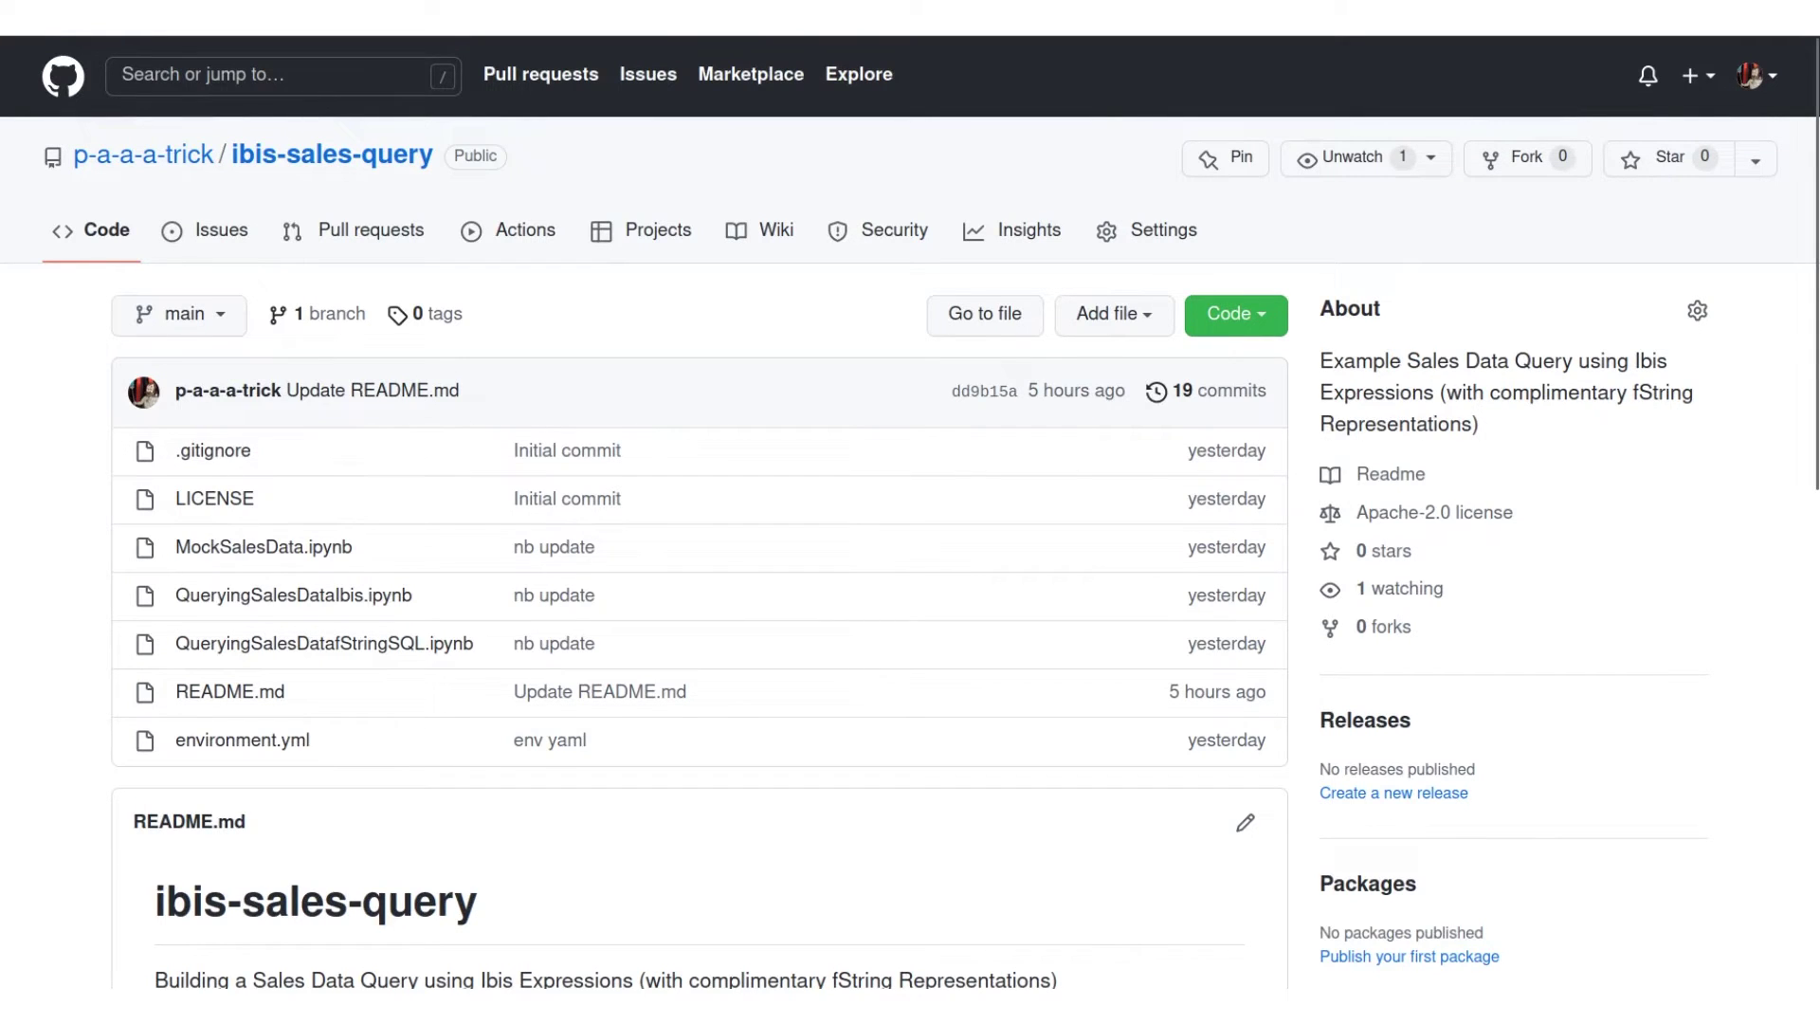
scroll(911, 570, "down", 5)
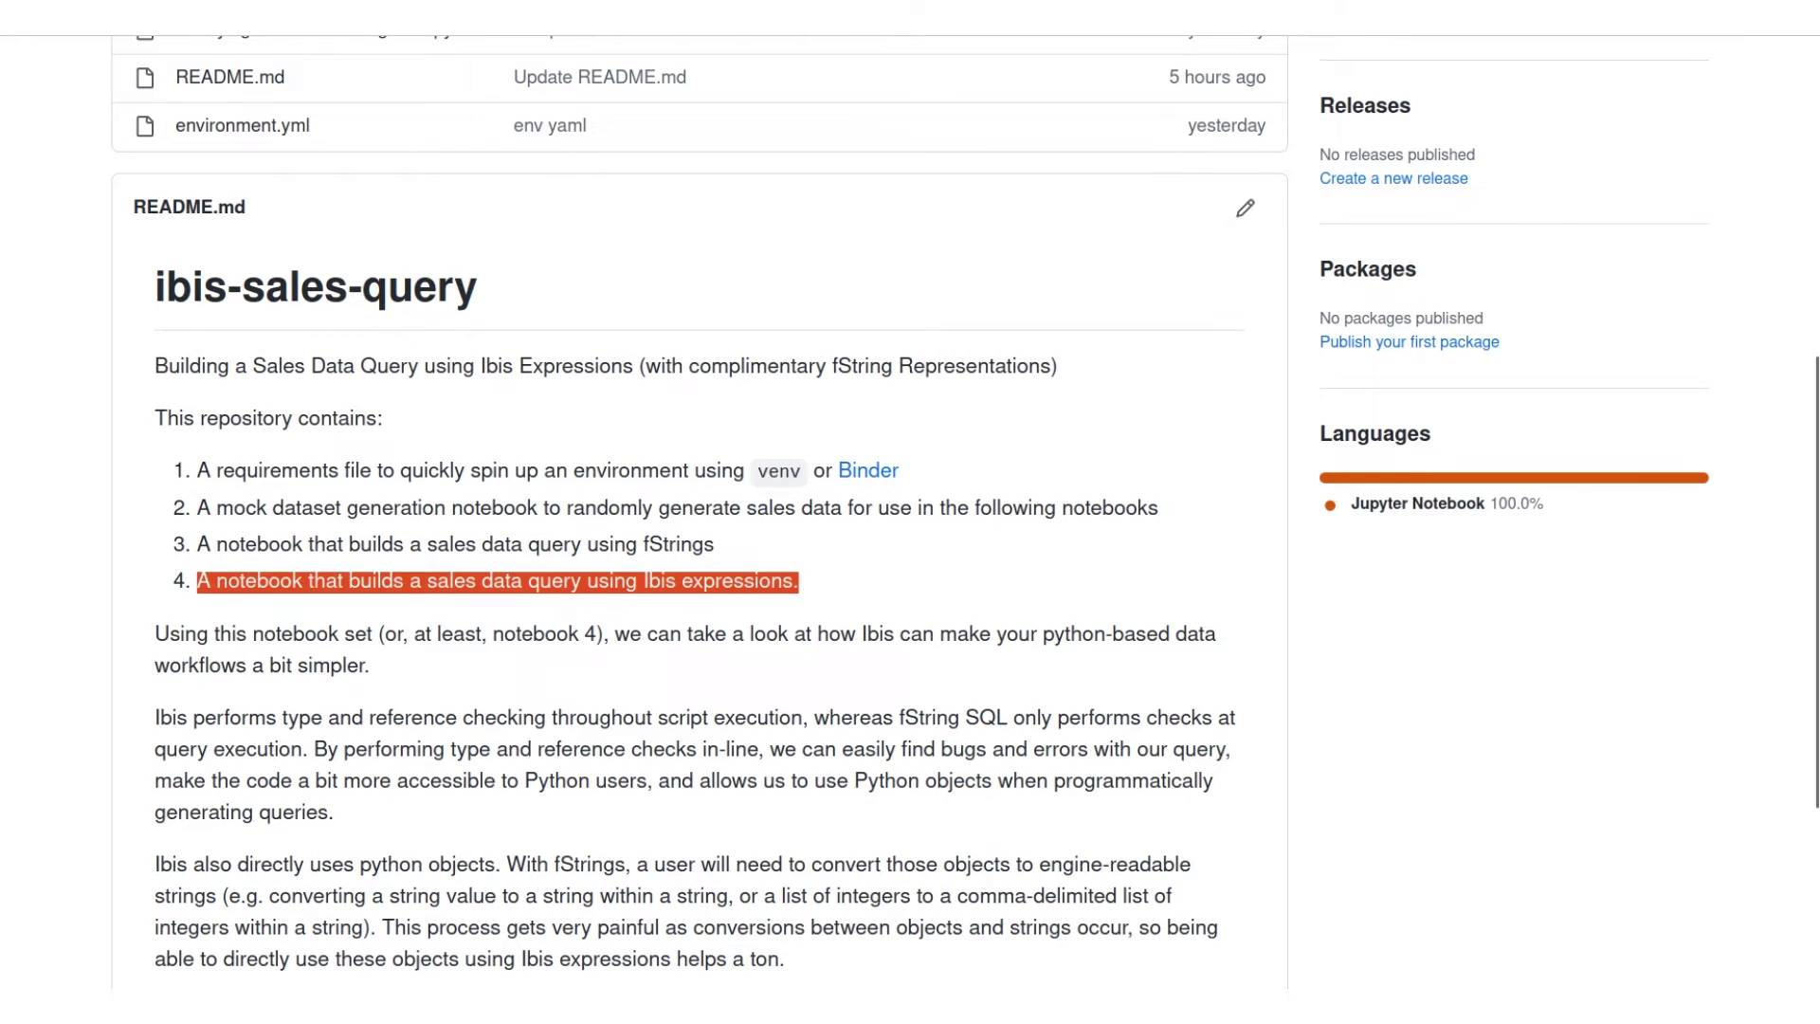
scroll(910, 570, "up", 3)
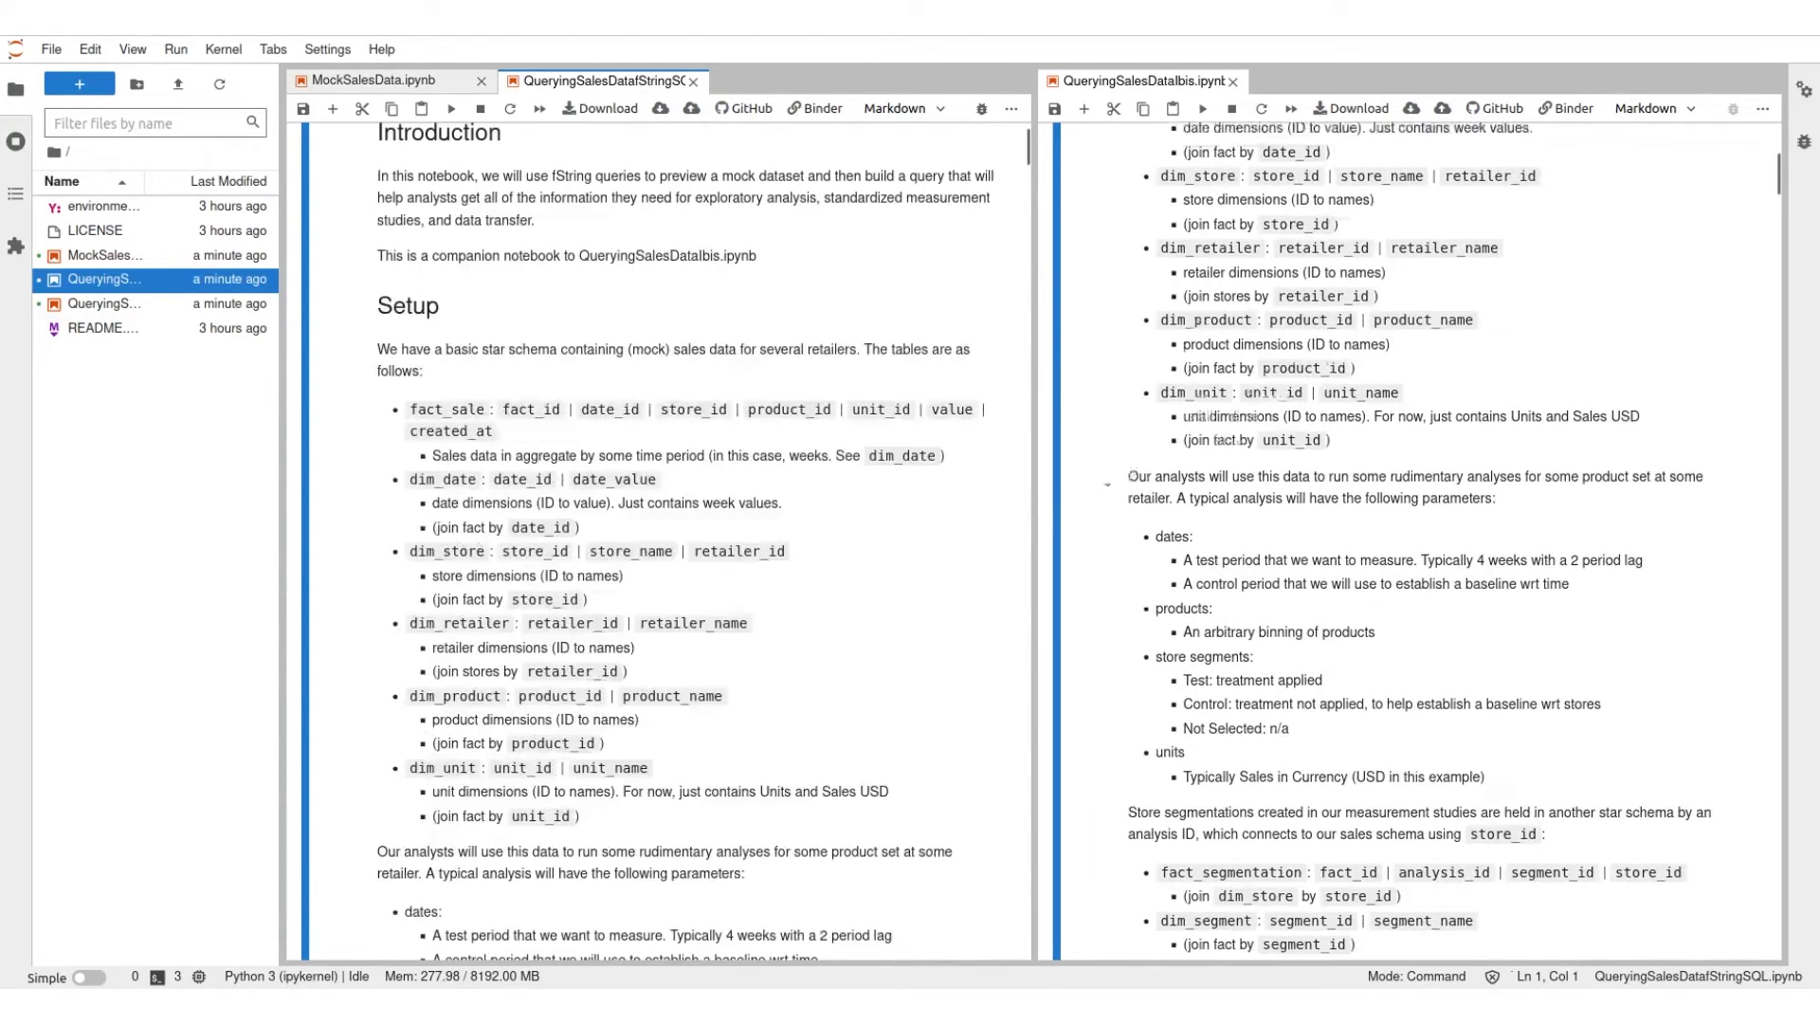
- Bring up the MockSalesData.ipynb tab and dismiss the GitHub clone options
left_click(427, 82)
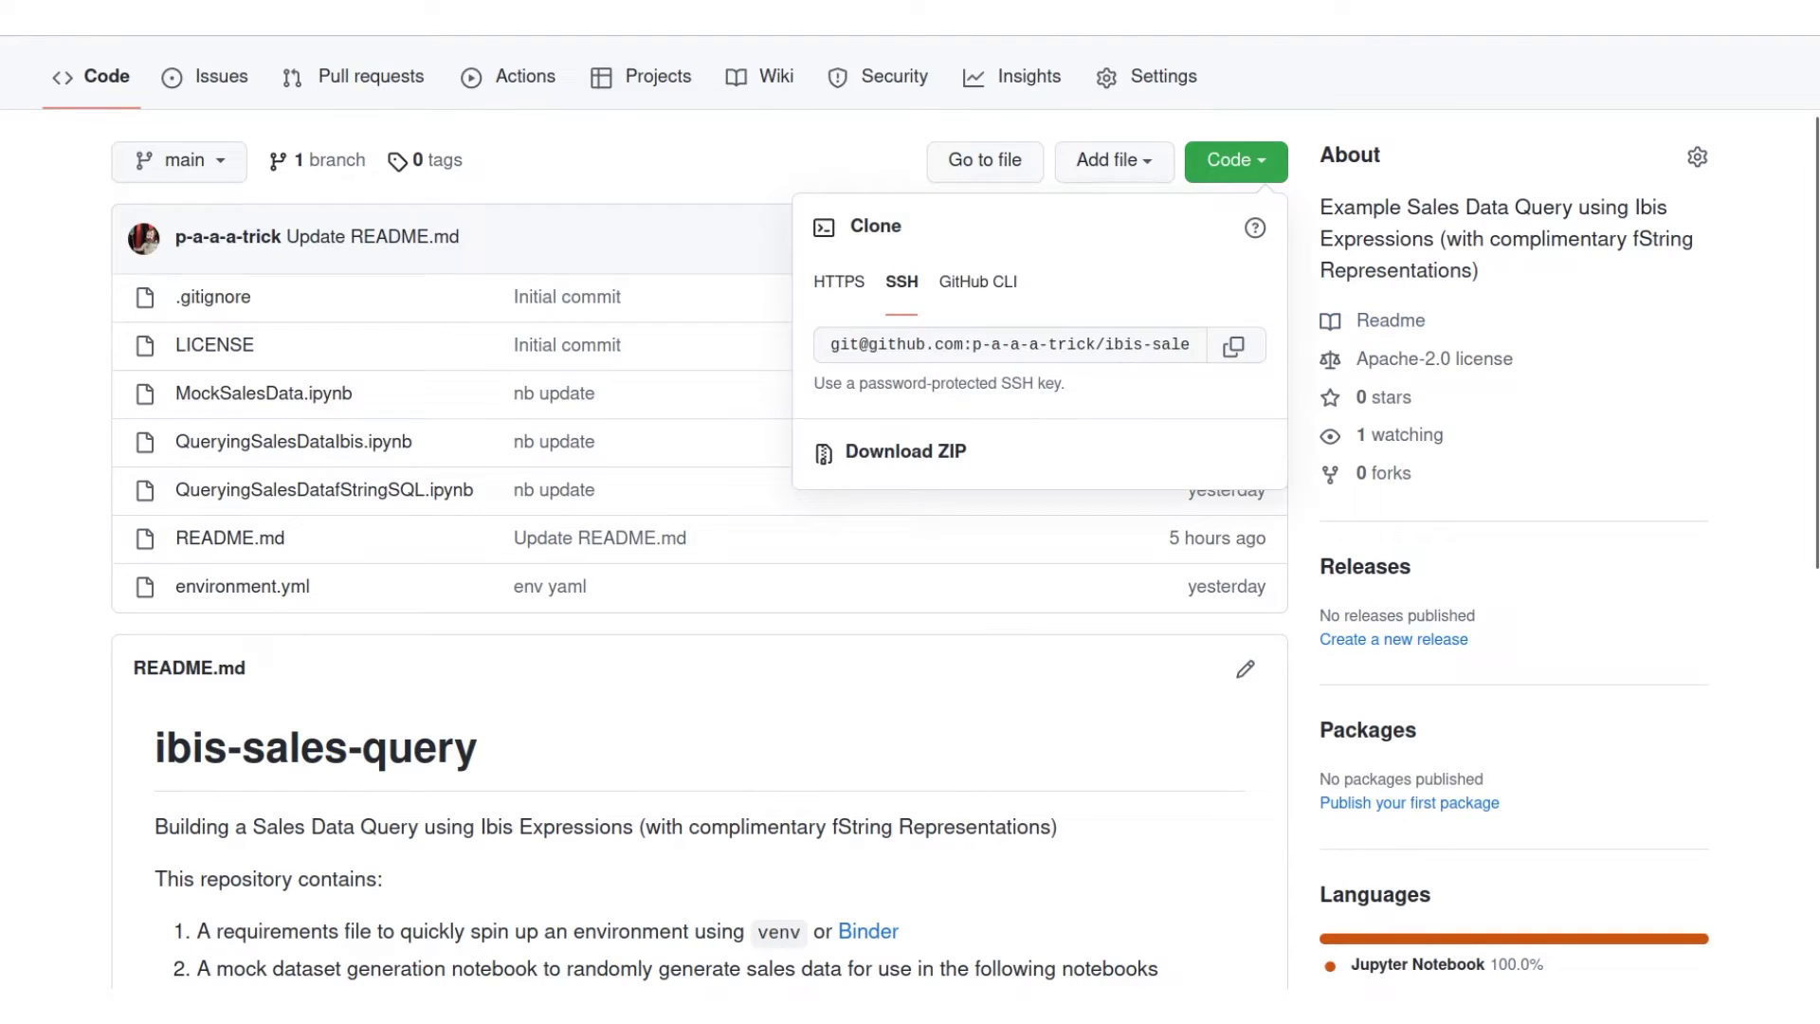
key("Escape")
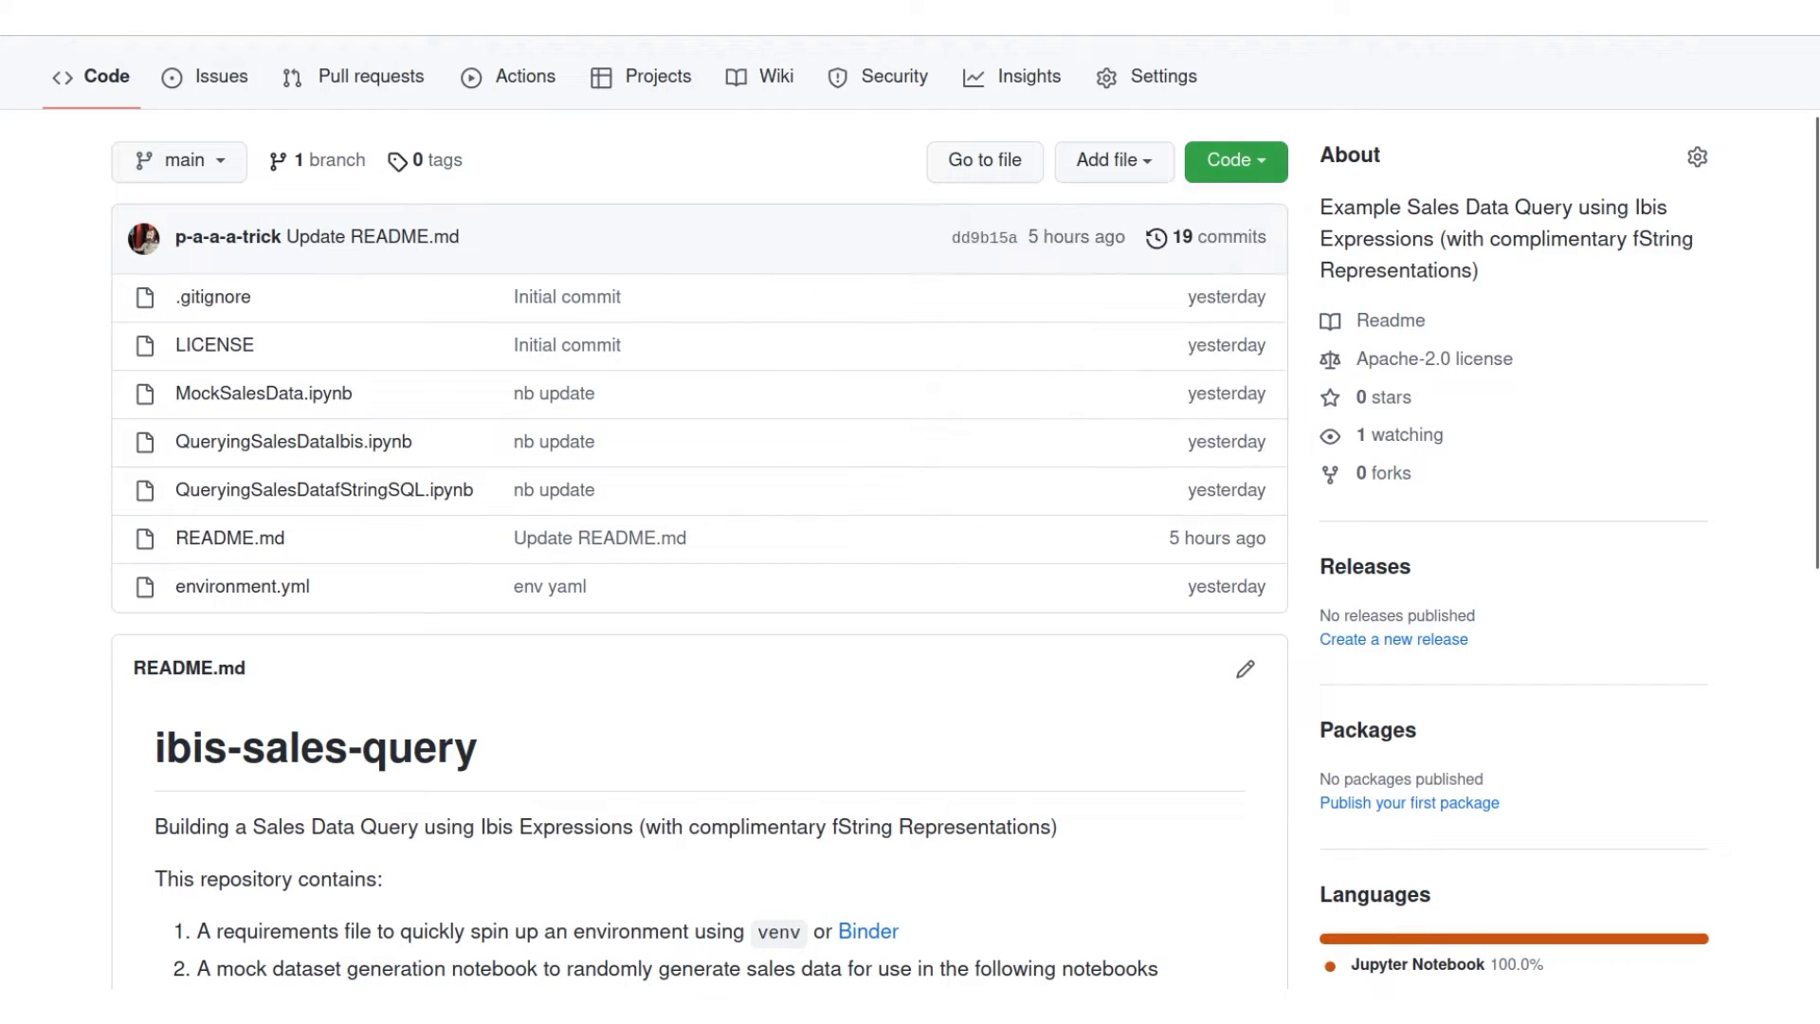
scroll(910, 513, "down", 5)
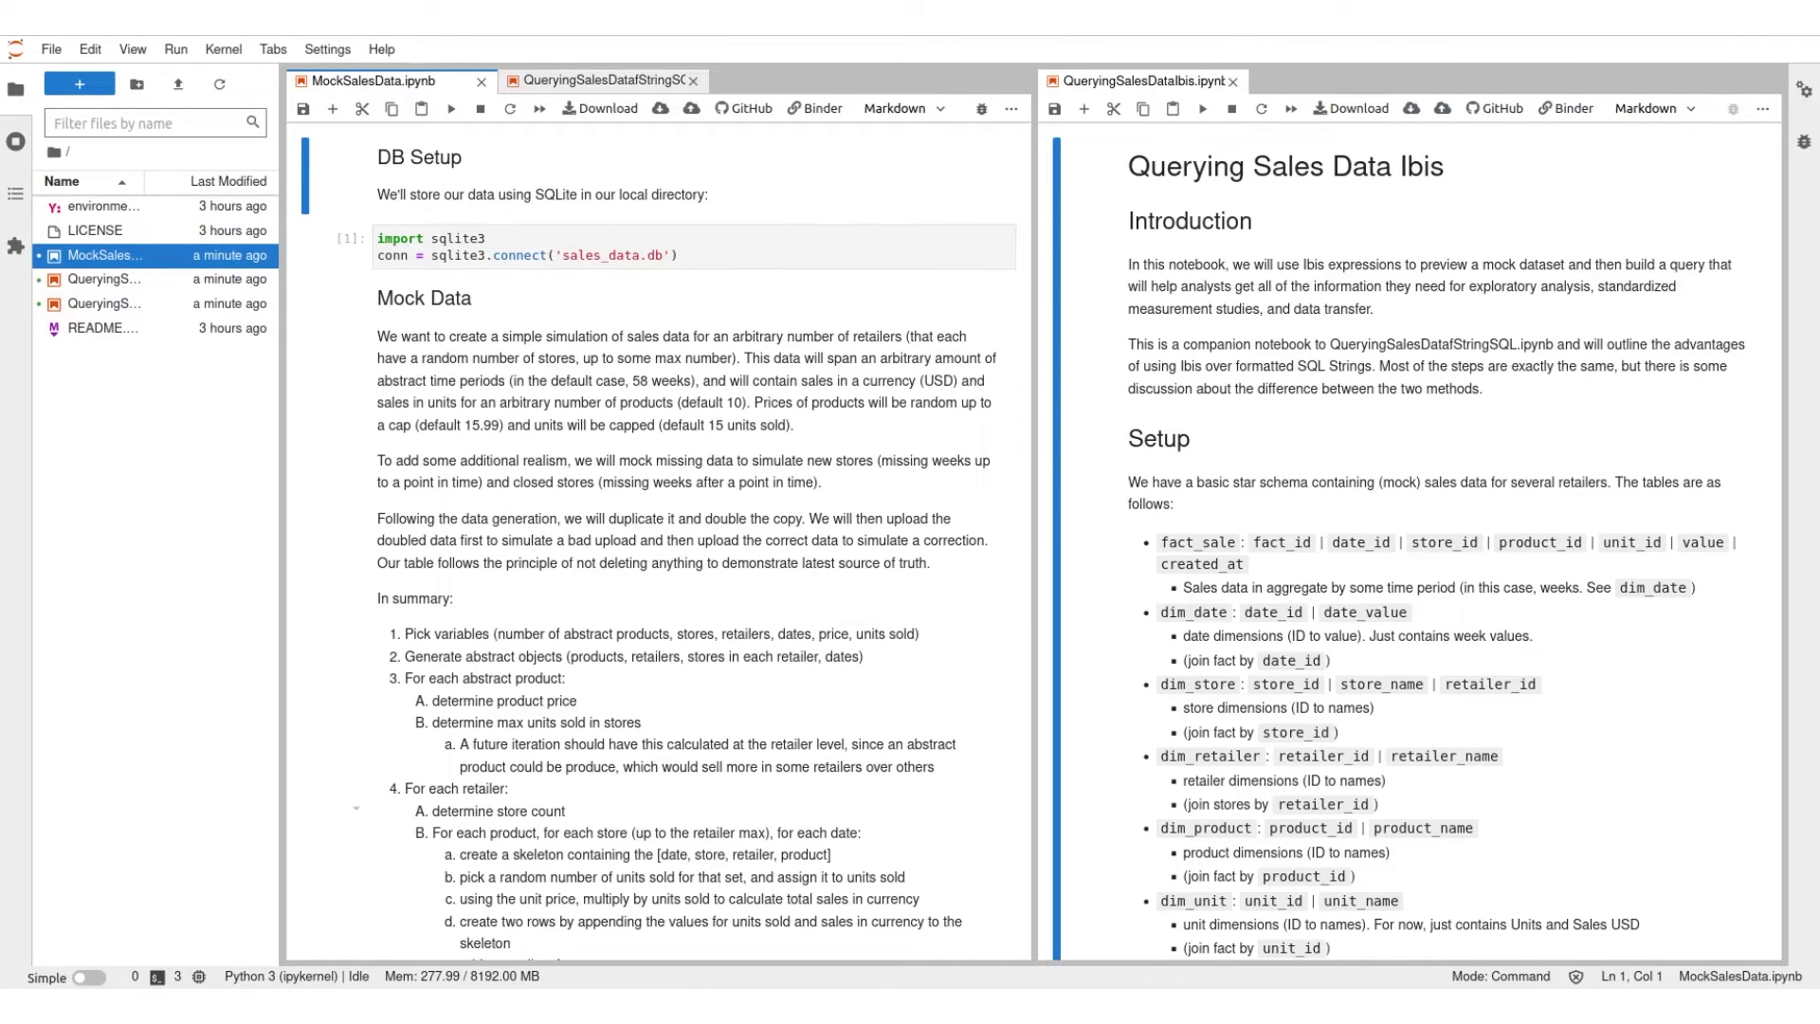
- Review the MockSalesData DB Setup and mock data parameters, then close that notebook
key("Down")
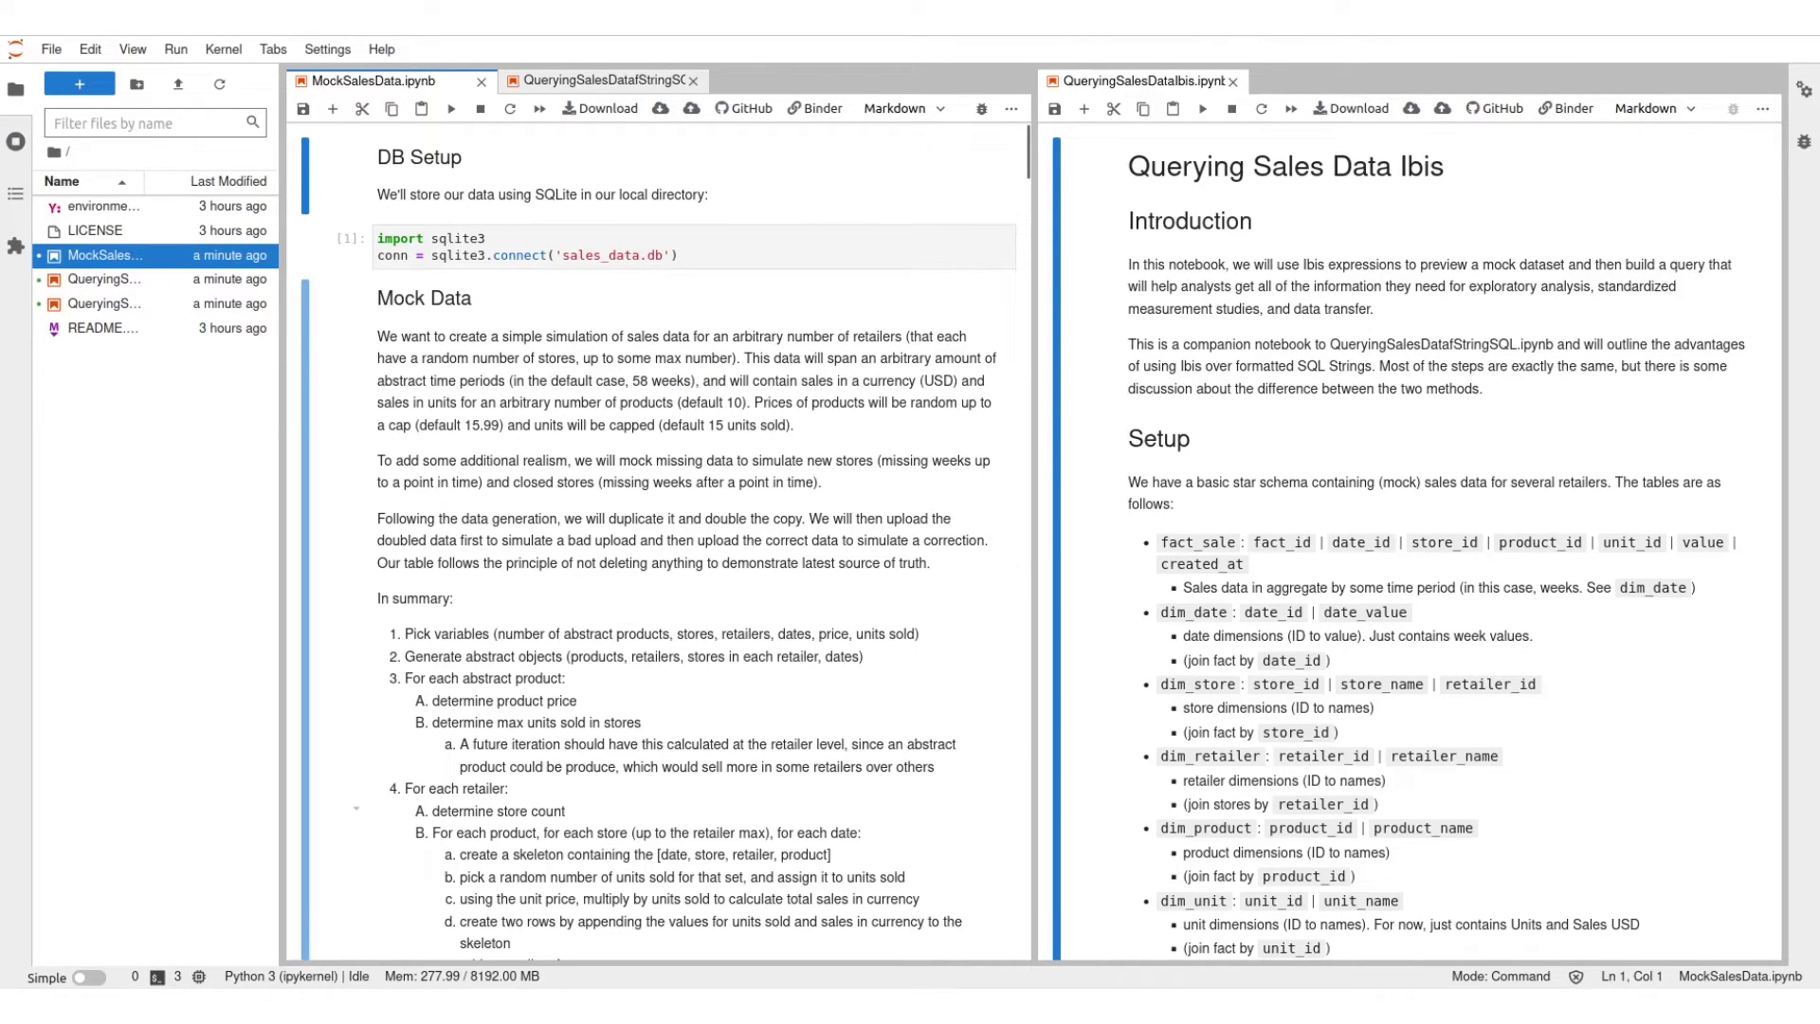
key("Up")
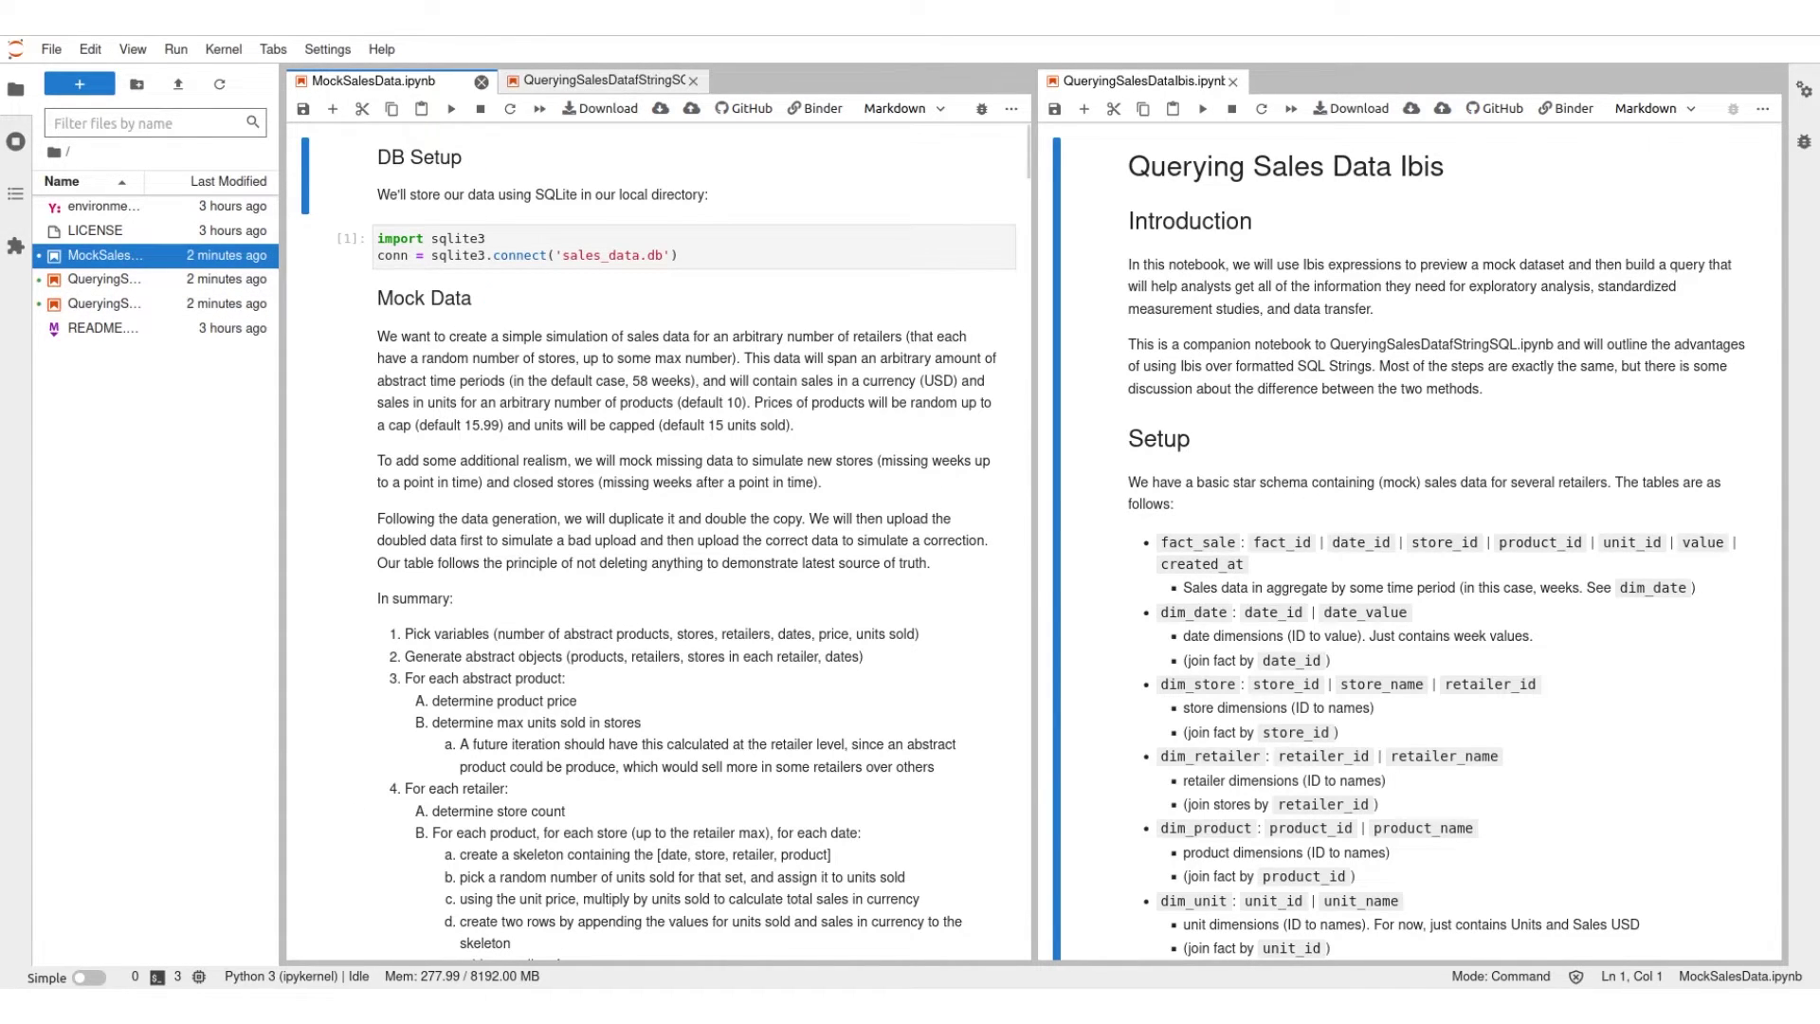
scroll(654, 569, "down", 5)
scroll(654, 569, "down", 5)
left_click_drag(516, 376, 378, 241)
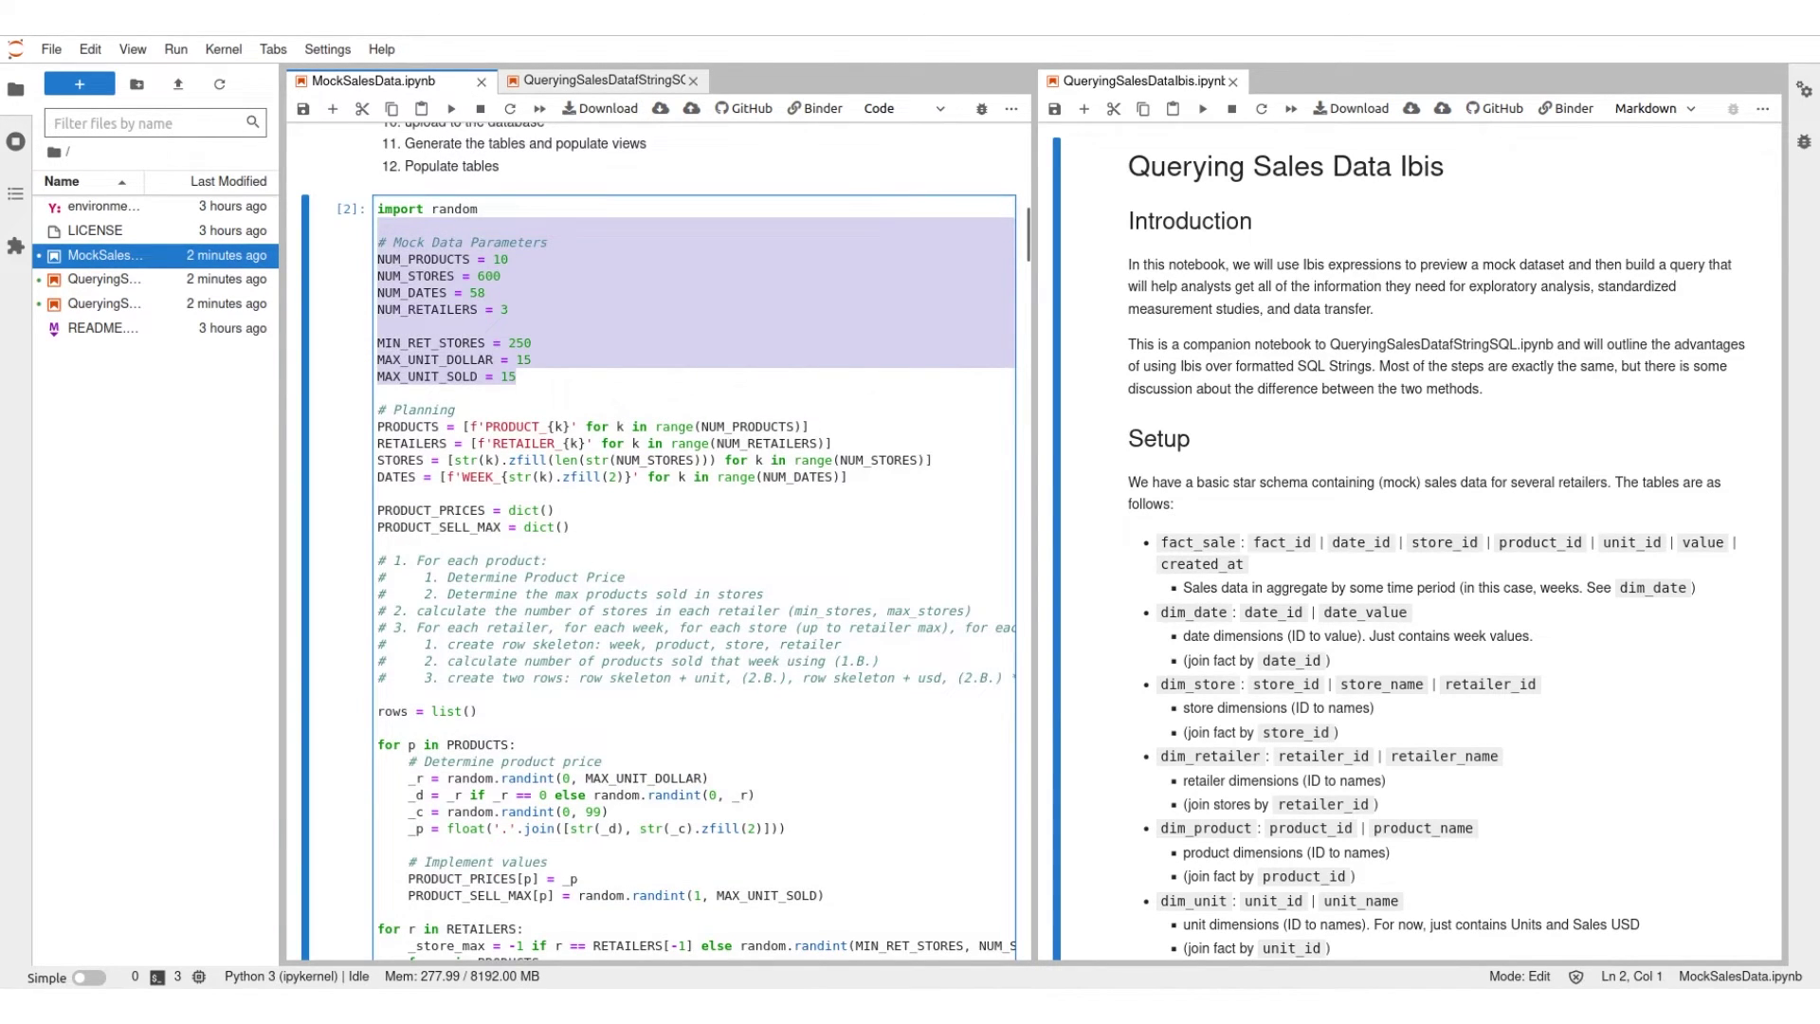
scroll(655, 569, "down", 5)
scroll(655, 569, "up", 5)
scroll(655, 569, "up", 5)
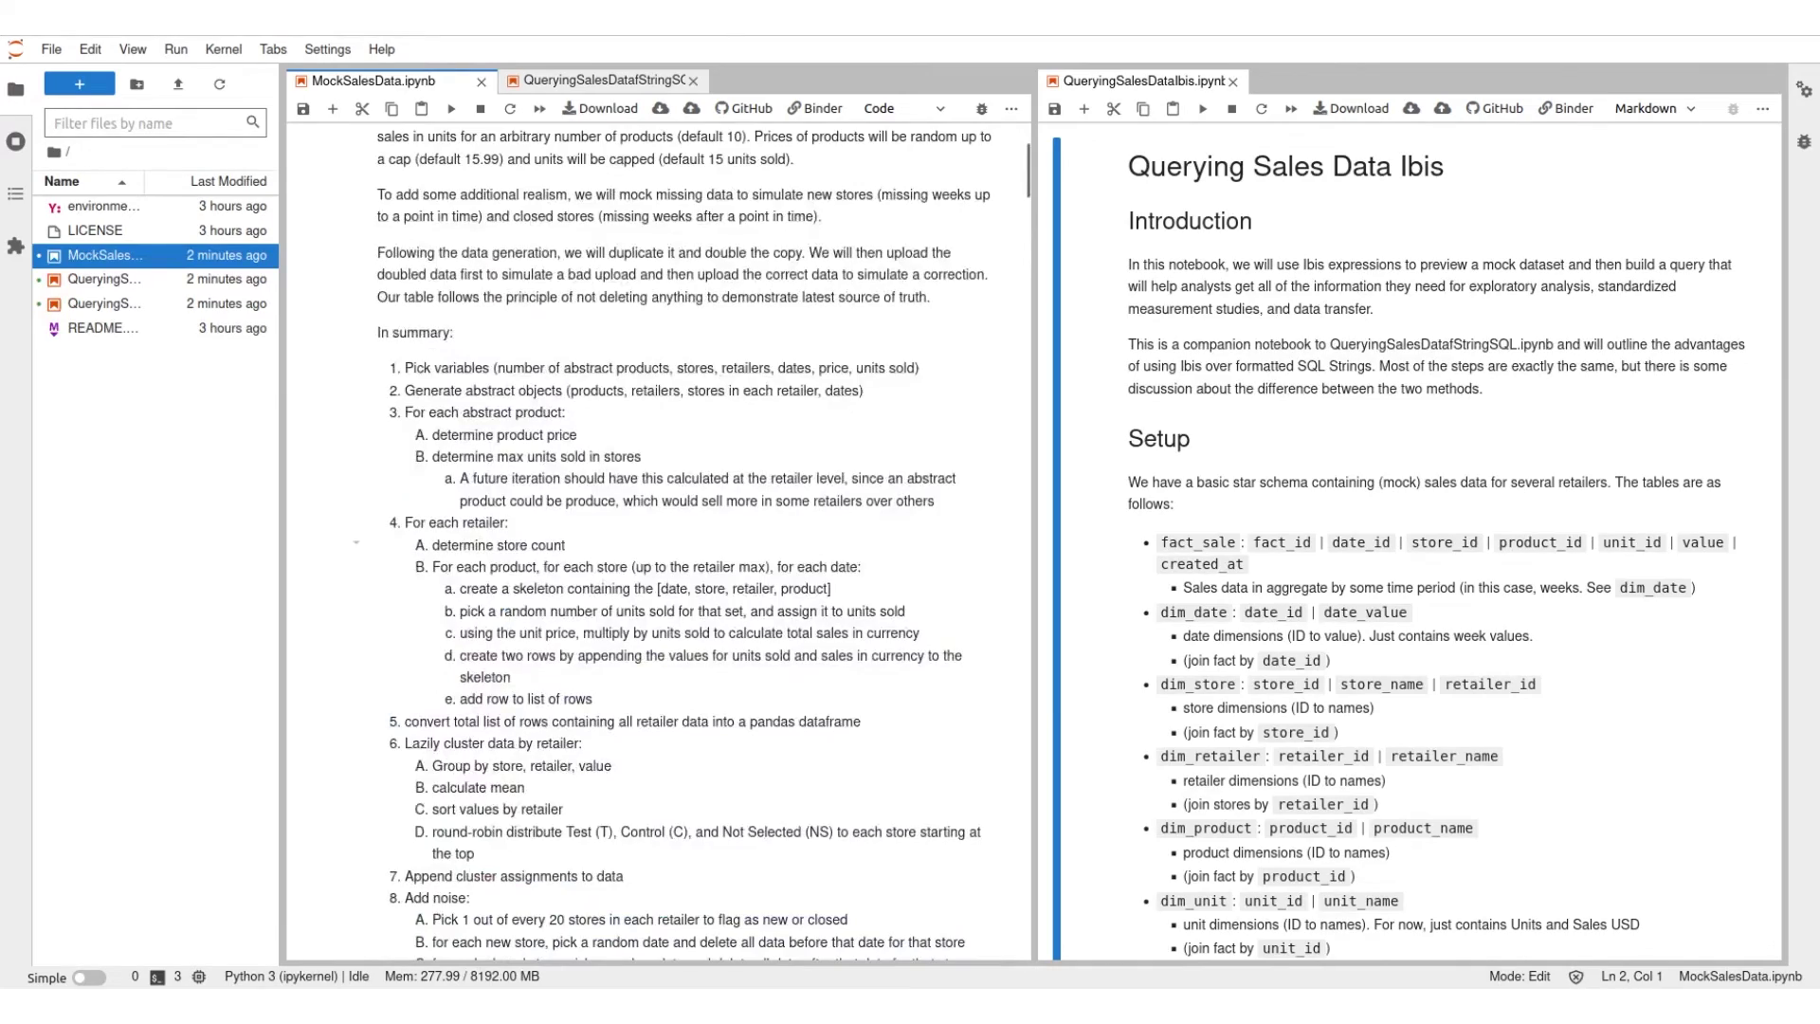
scroll(654, 570, "up", 3)
scroll(655, 569, "down", 5)
scroll(654, 569, "down", 3)
scroll(654, 569, "down", 10)
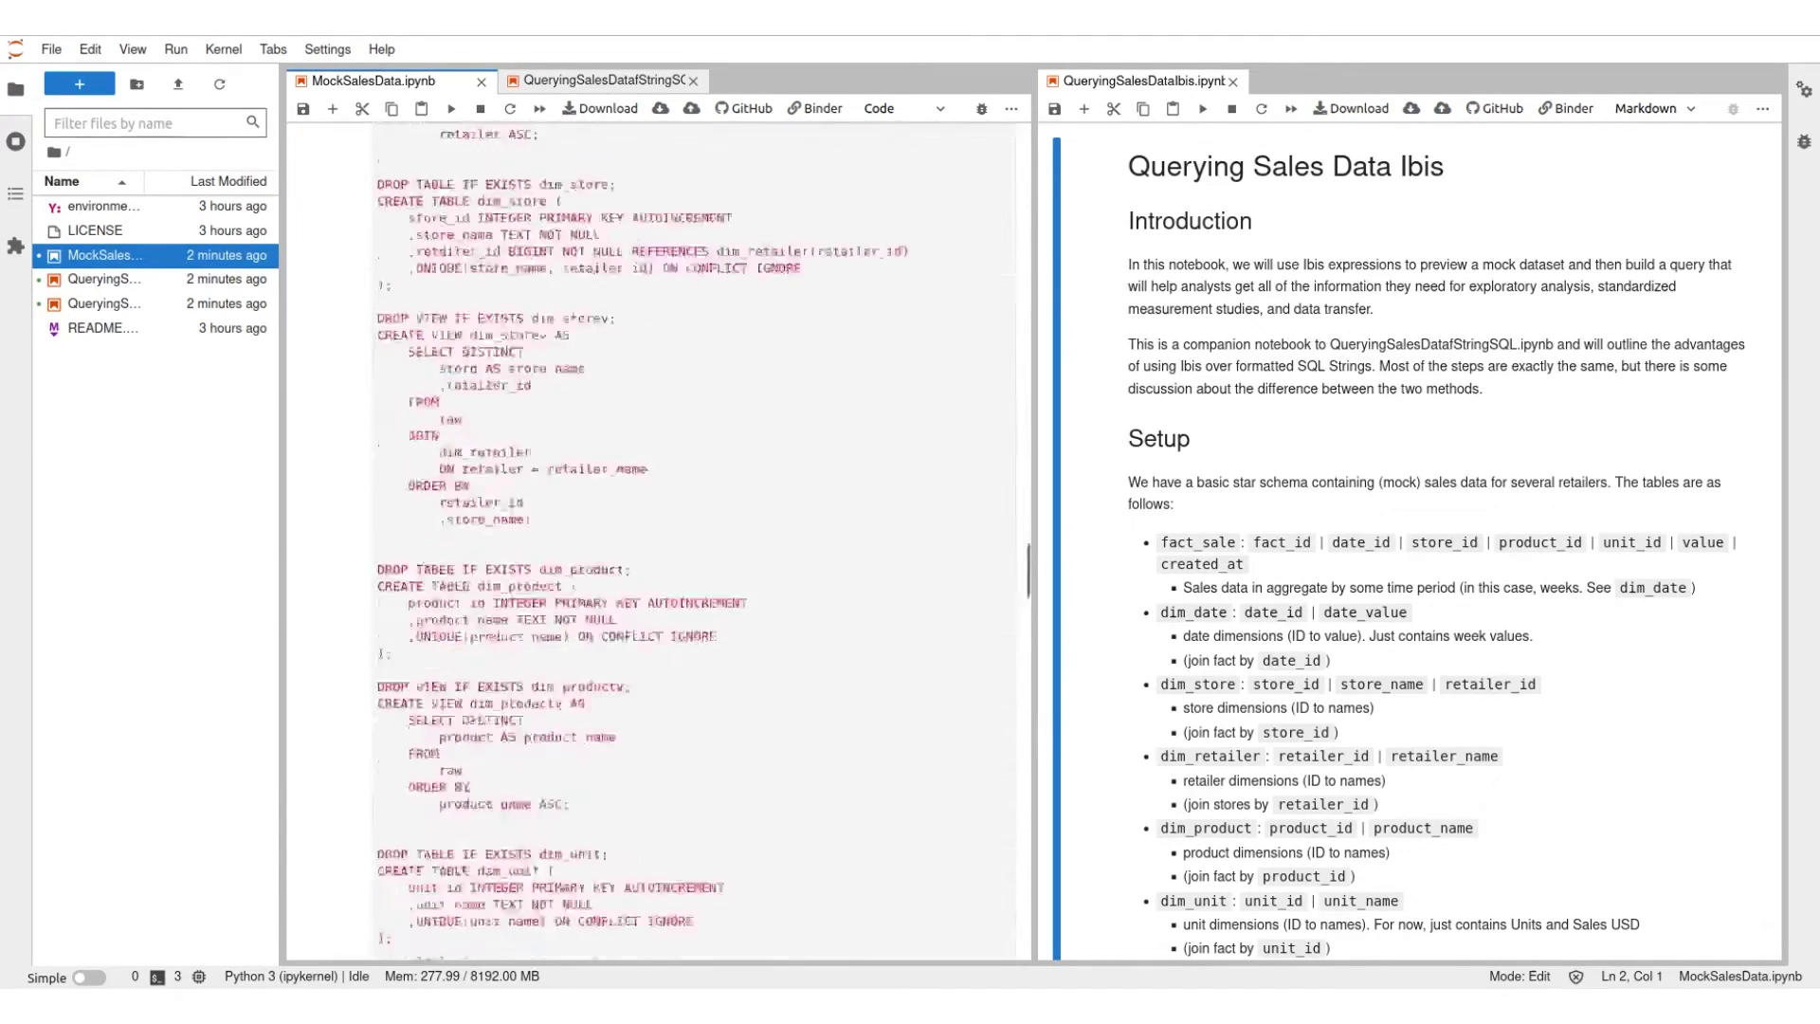
scroll(654, 569, "down", 10)
scroll(654, 568, "down", 10)
scroll(654, 569, "down", 10)
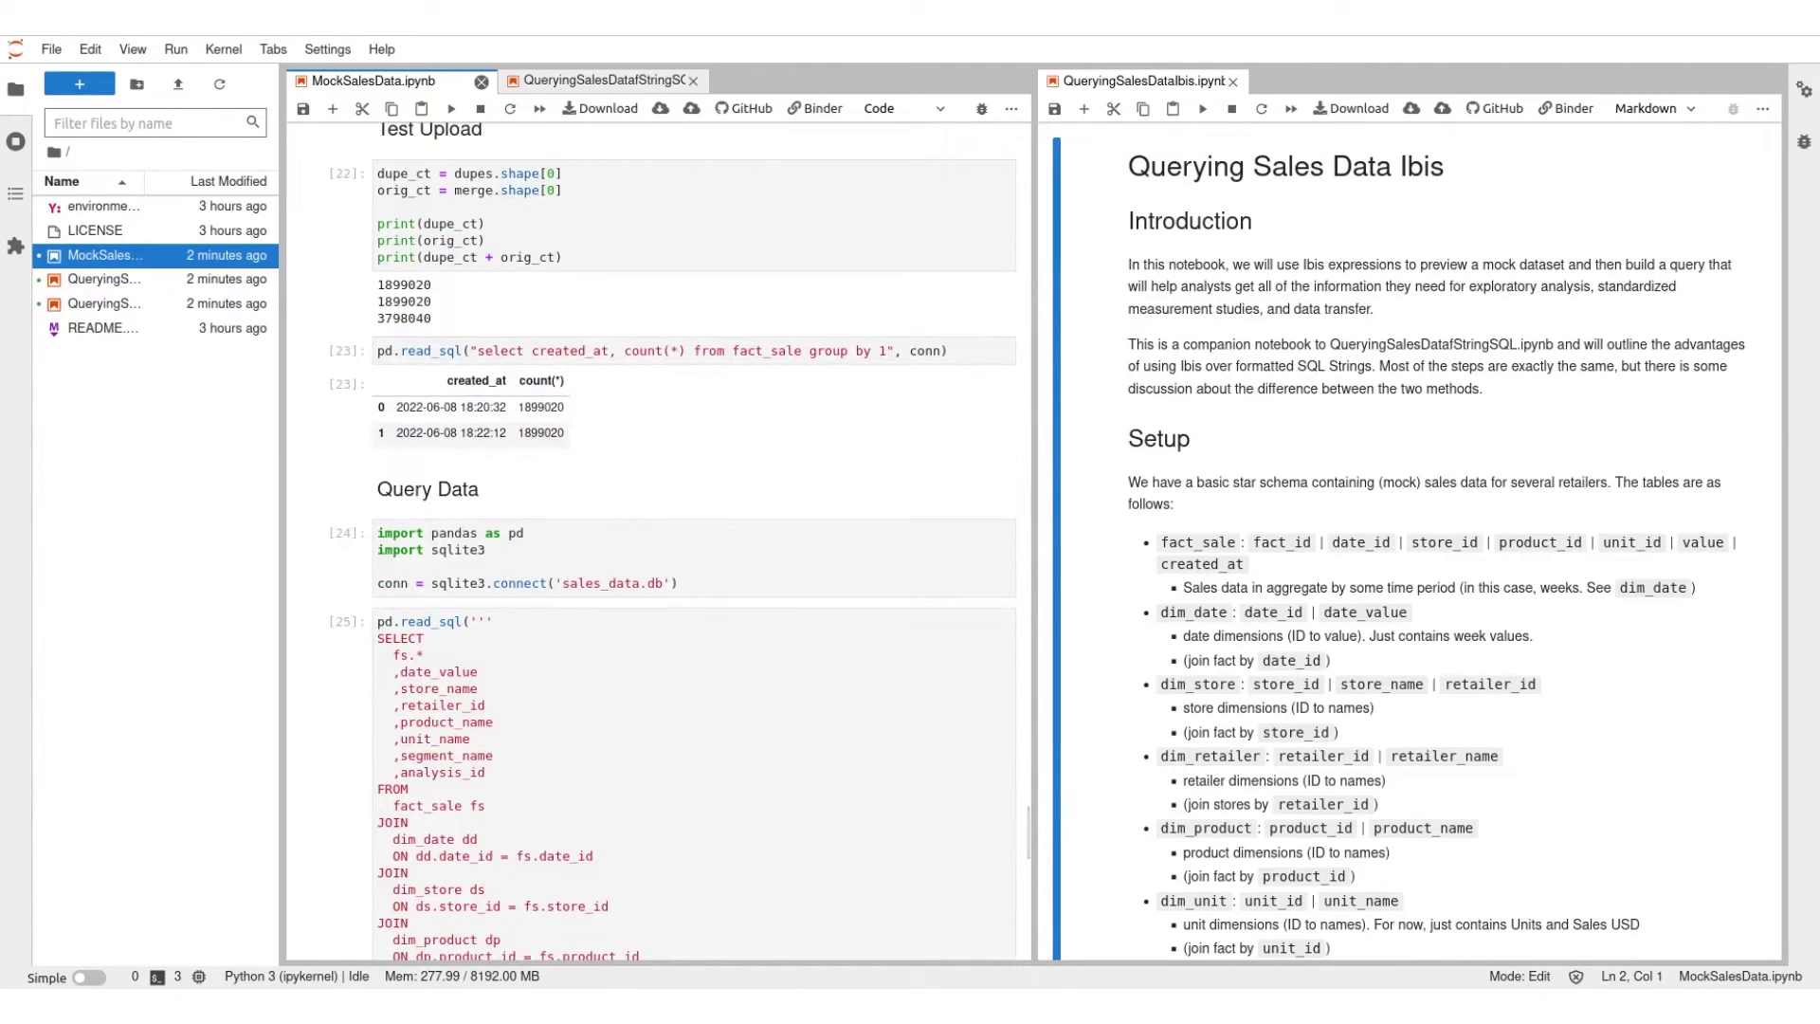
left_click(481, 81)
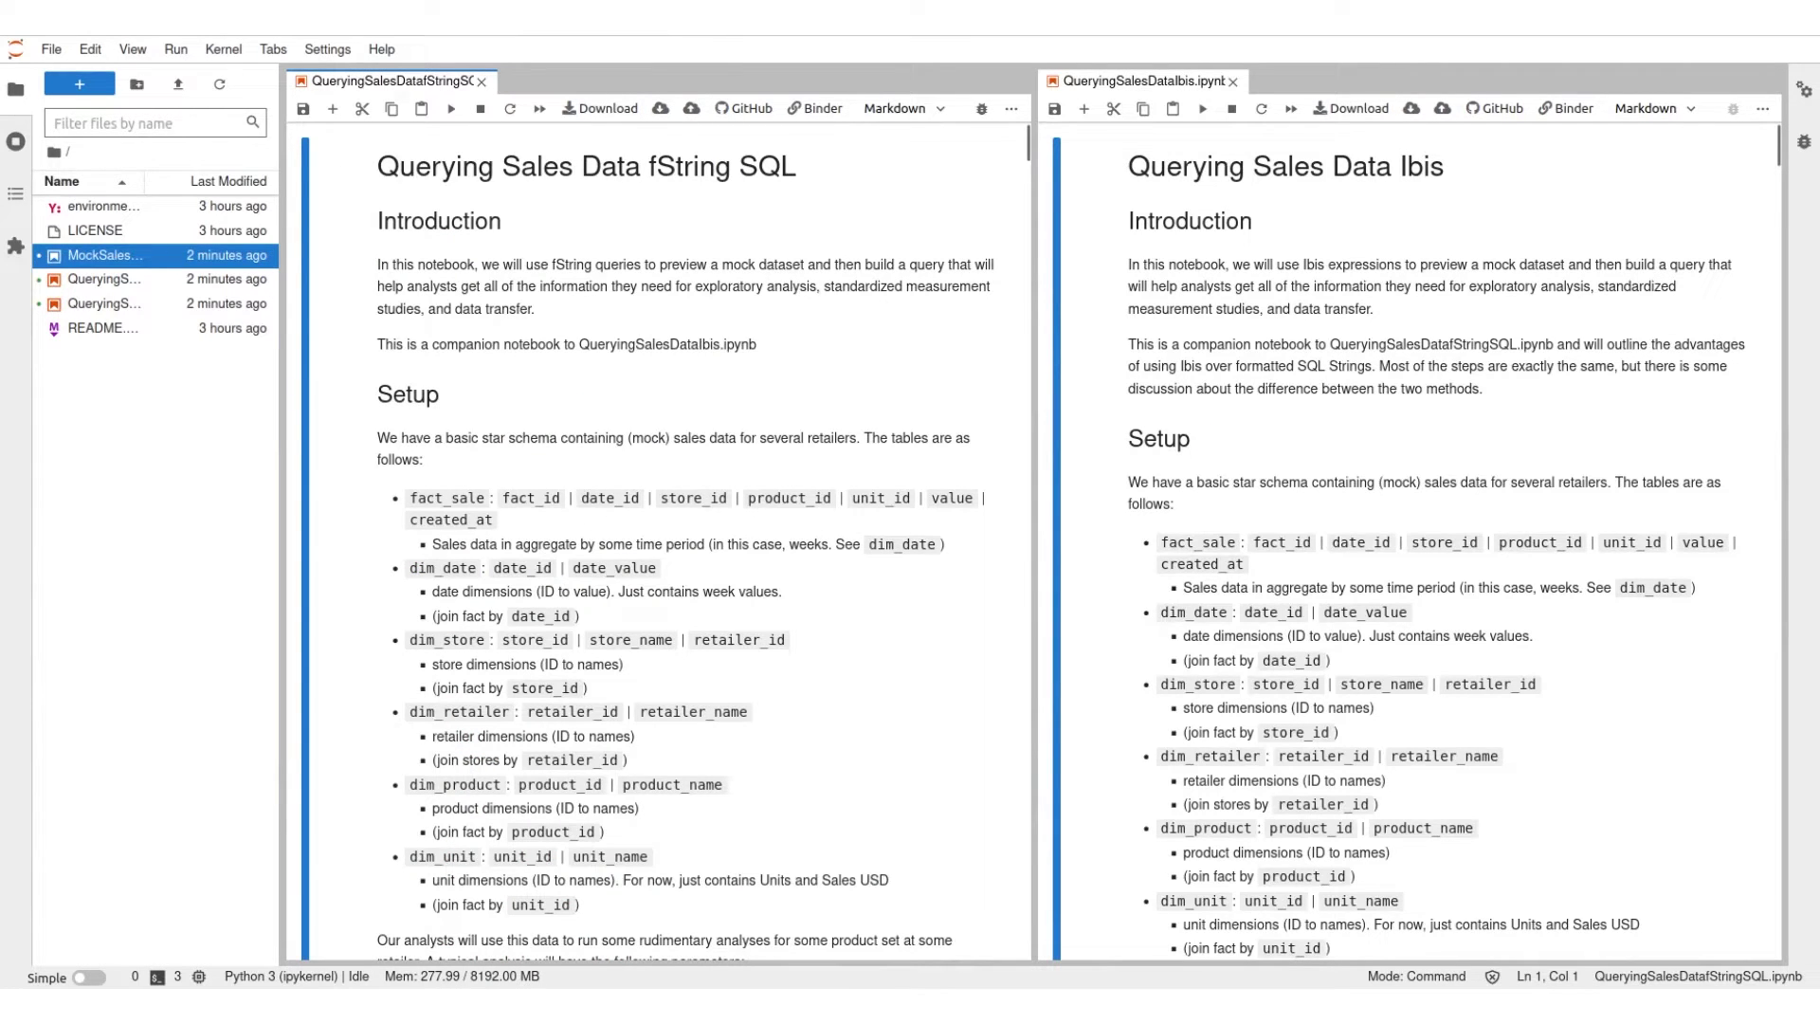
left_click_drag(563, 264, 440, 398)
left_click_drag(1276, 264, 1556, 483)
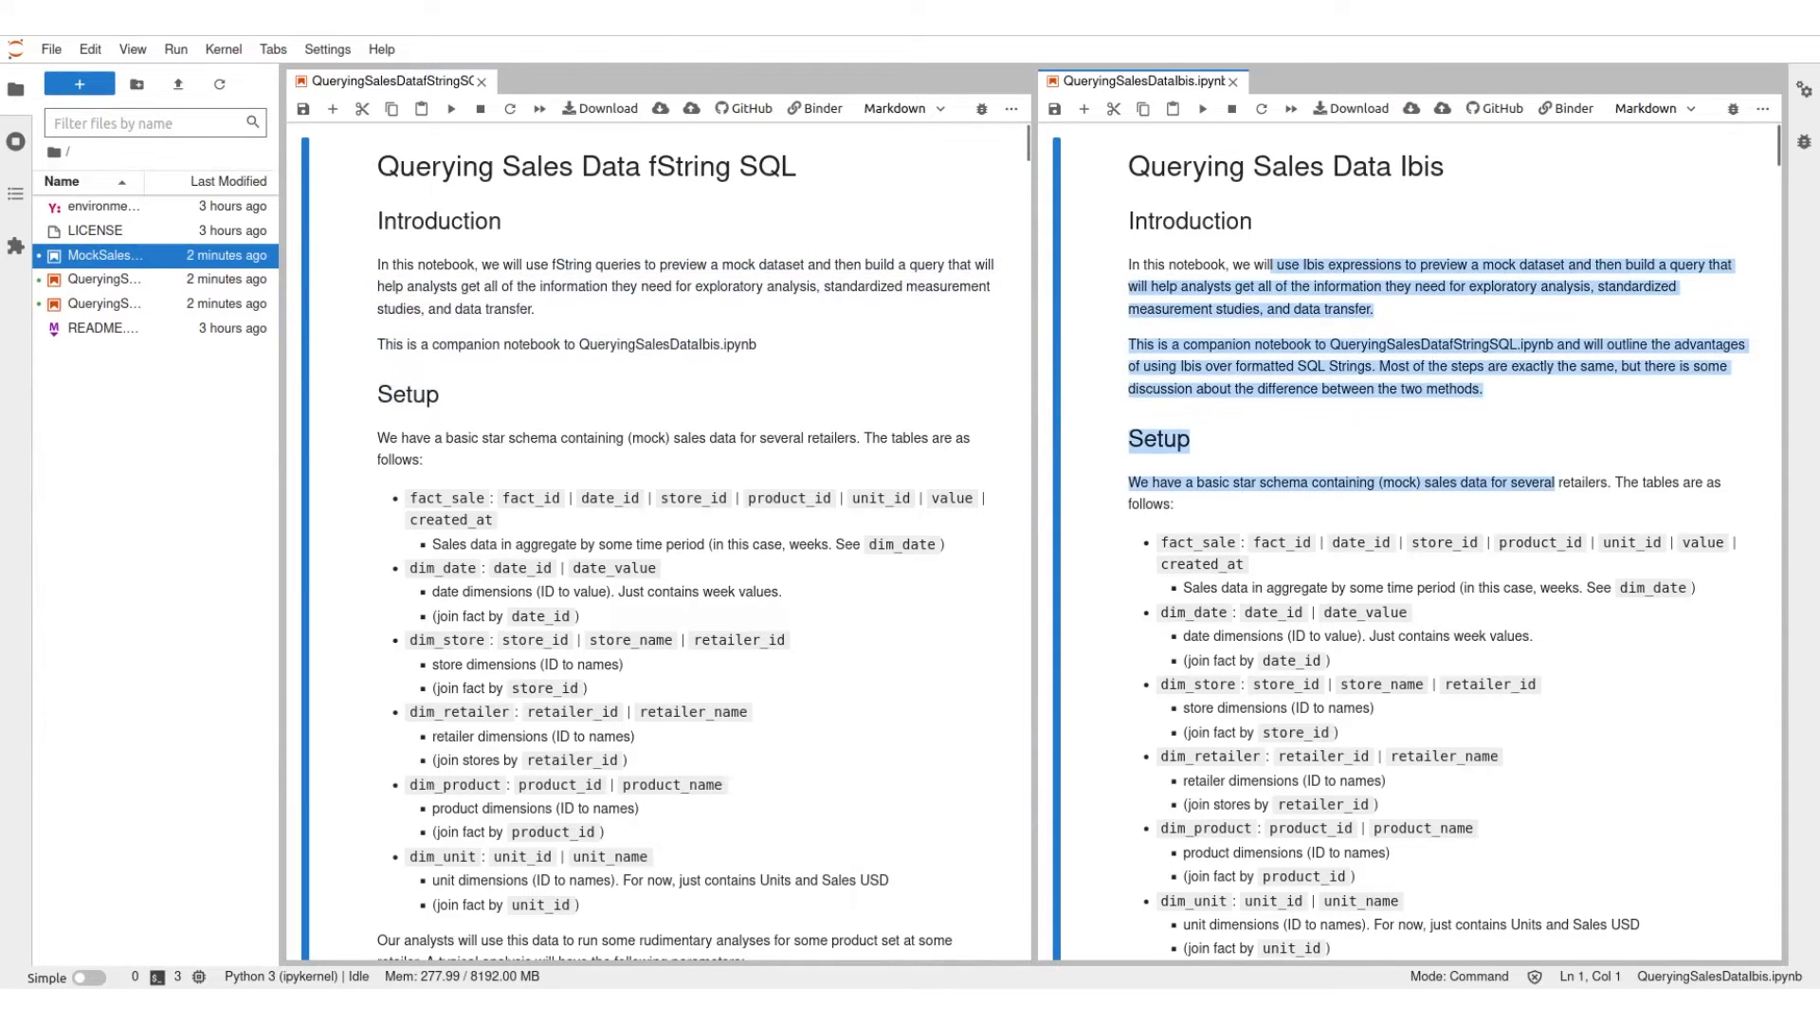
left_click(1556, 483)
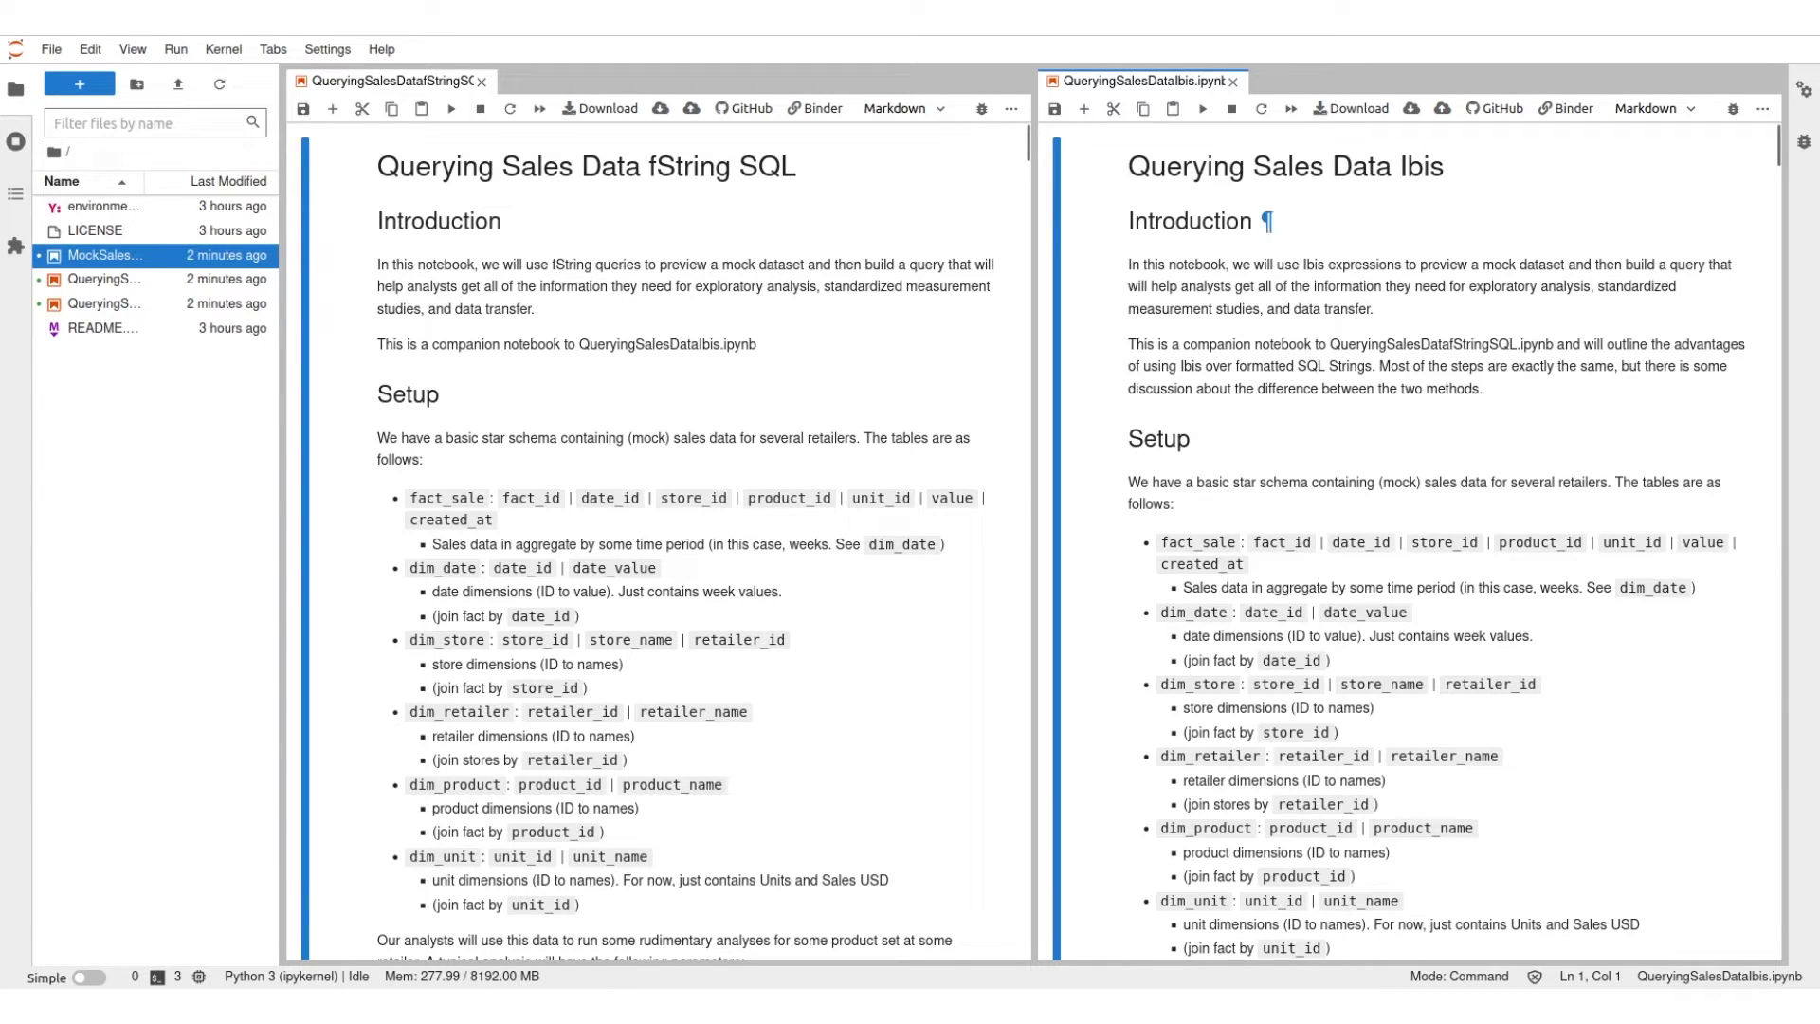
left_click_drag(618, 167, 809, 167)
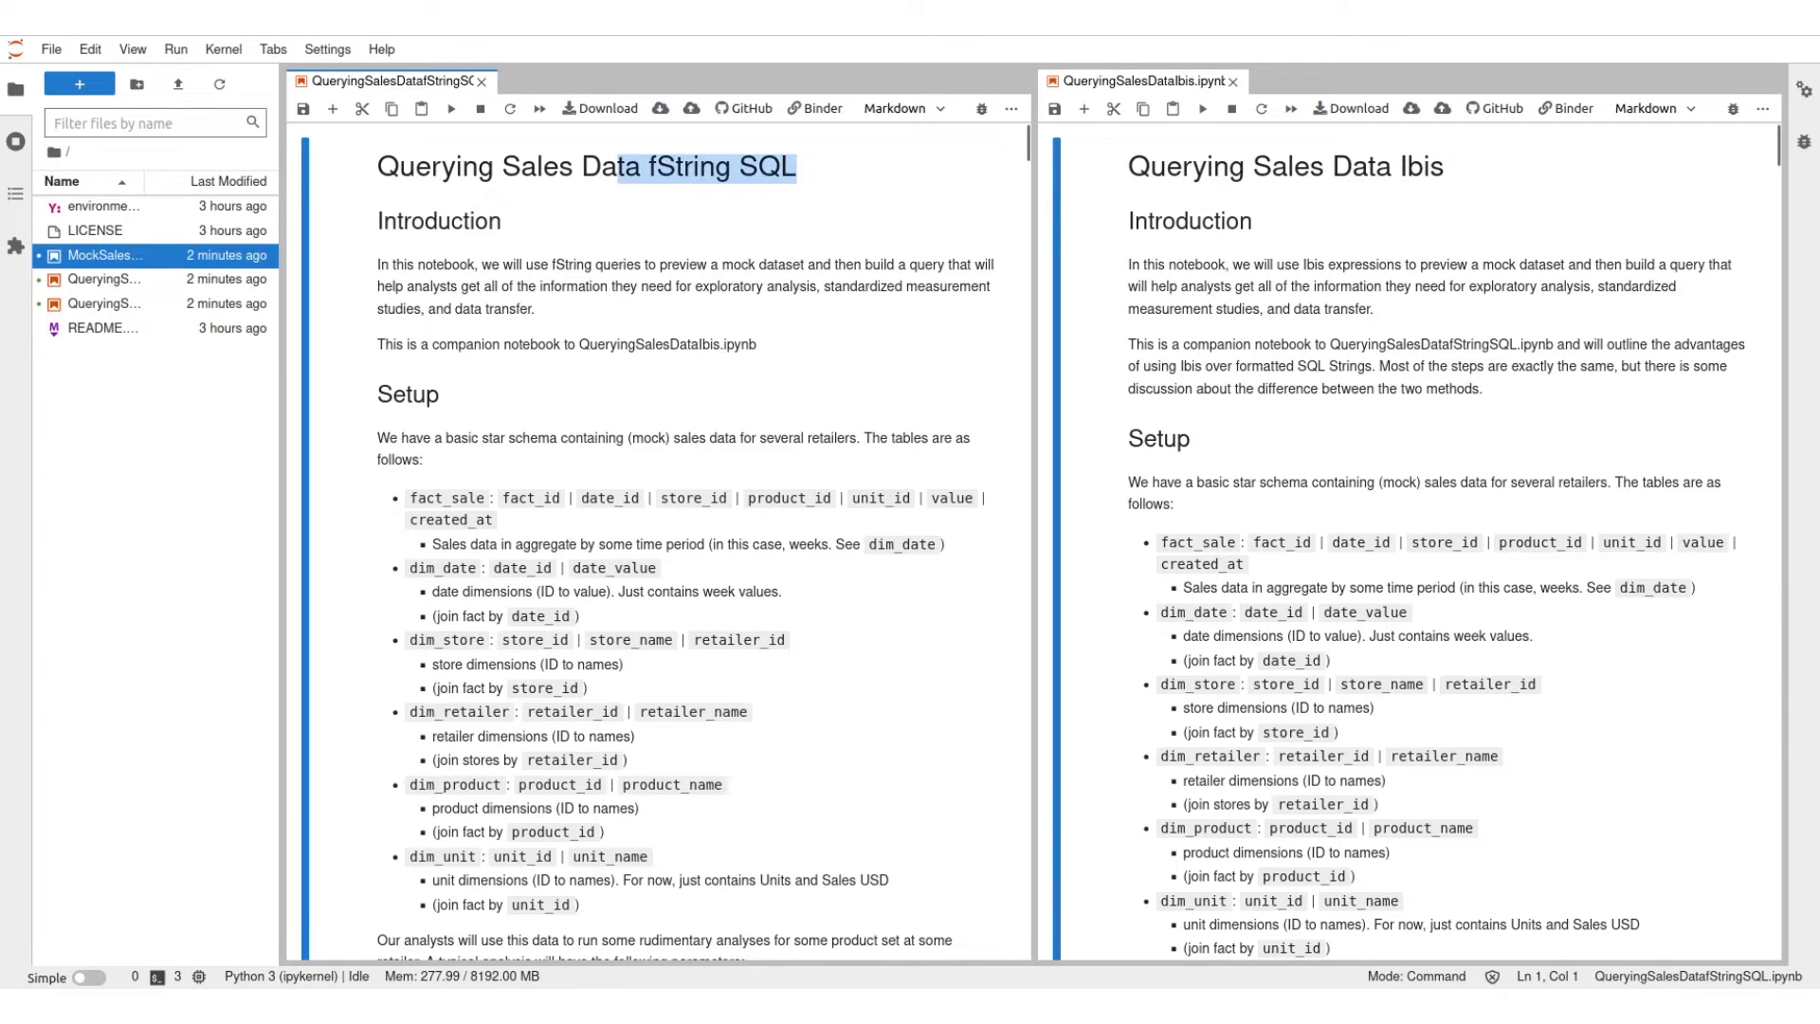
left_click_drag(1445, 165, 1420, 165)
left_click(640, 166)
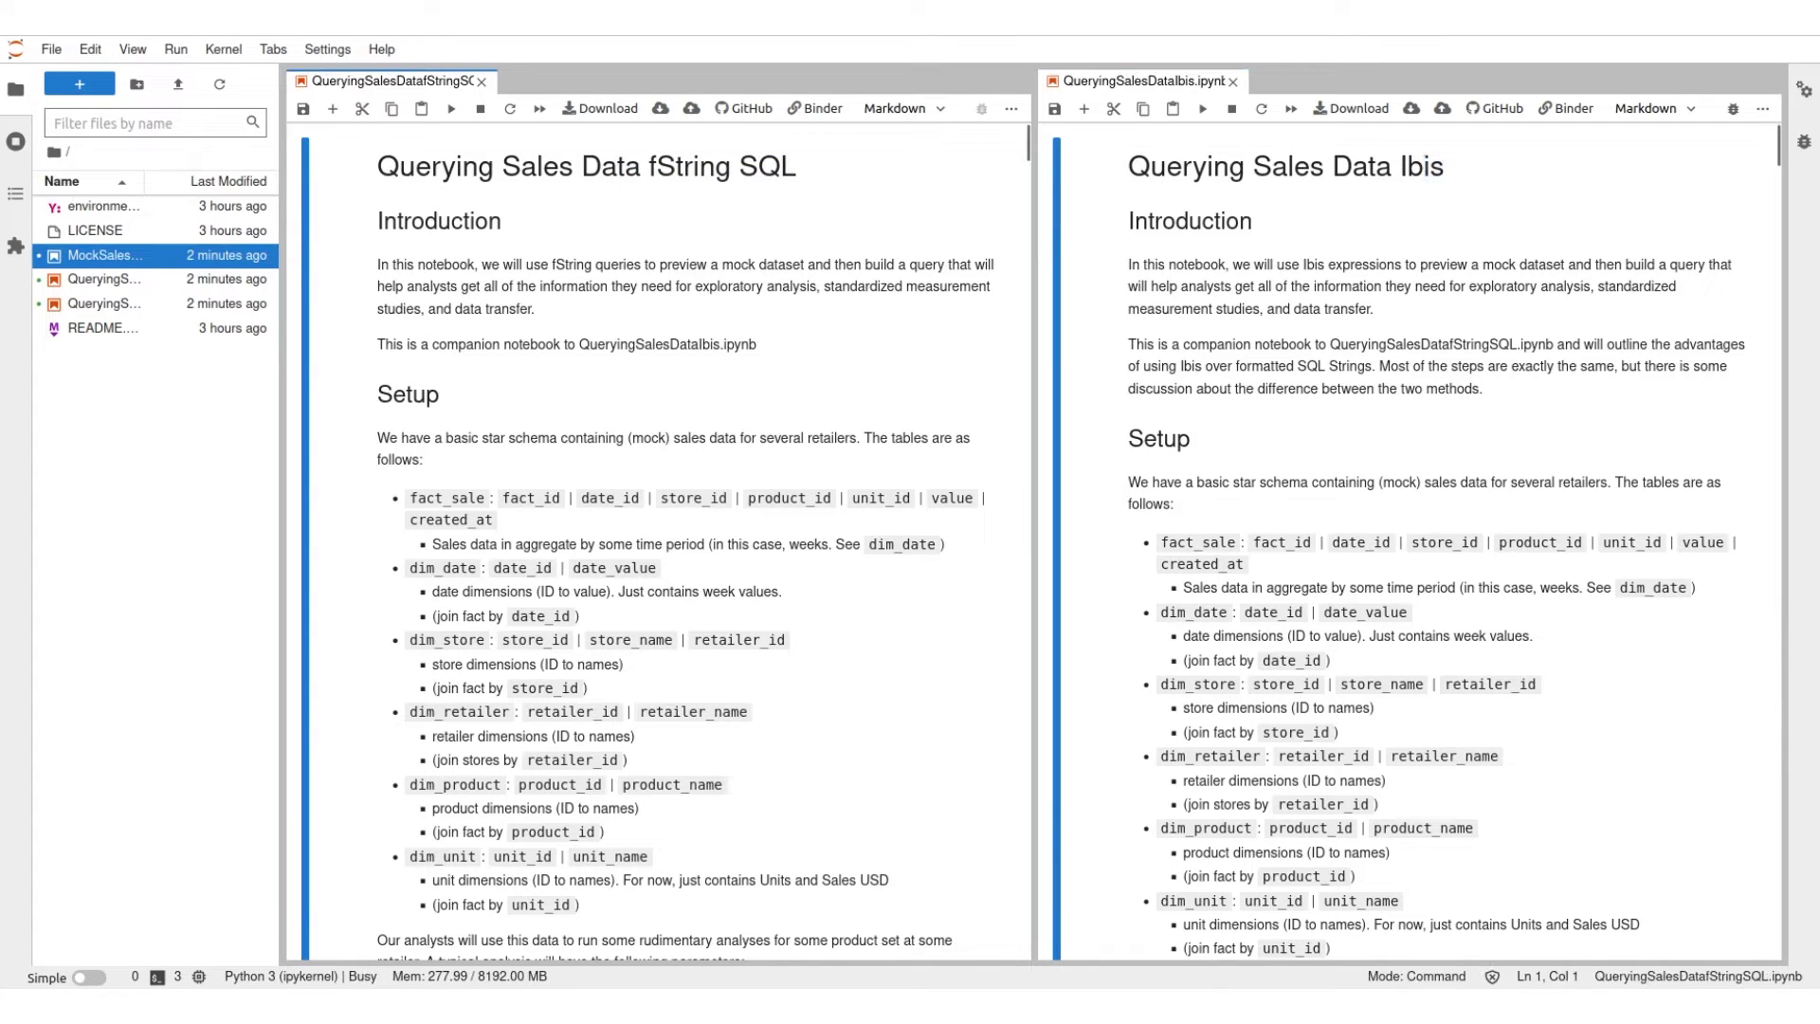
scroll(654, 541, "down", 10)
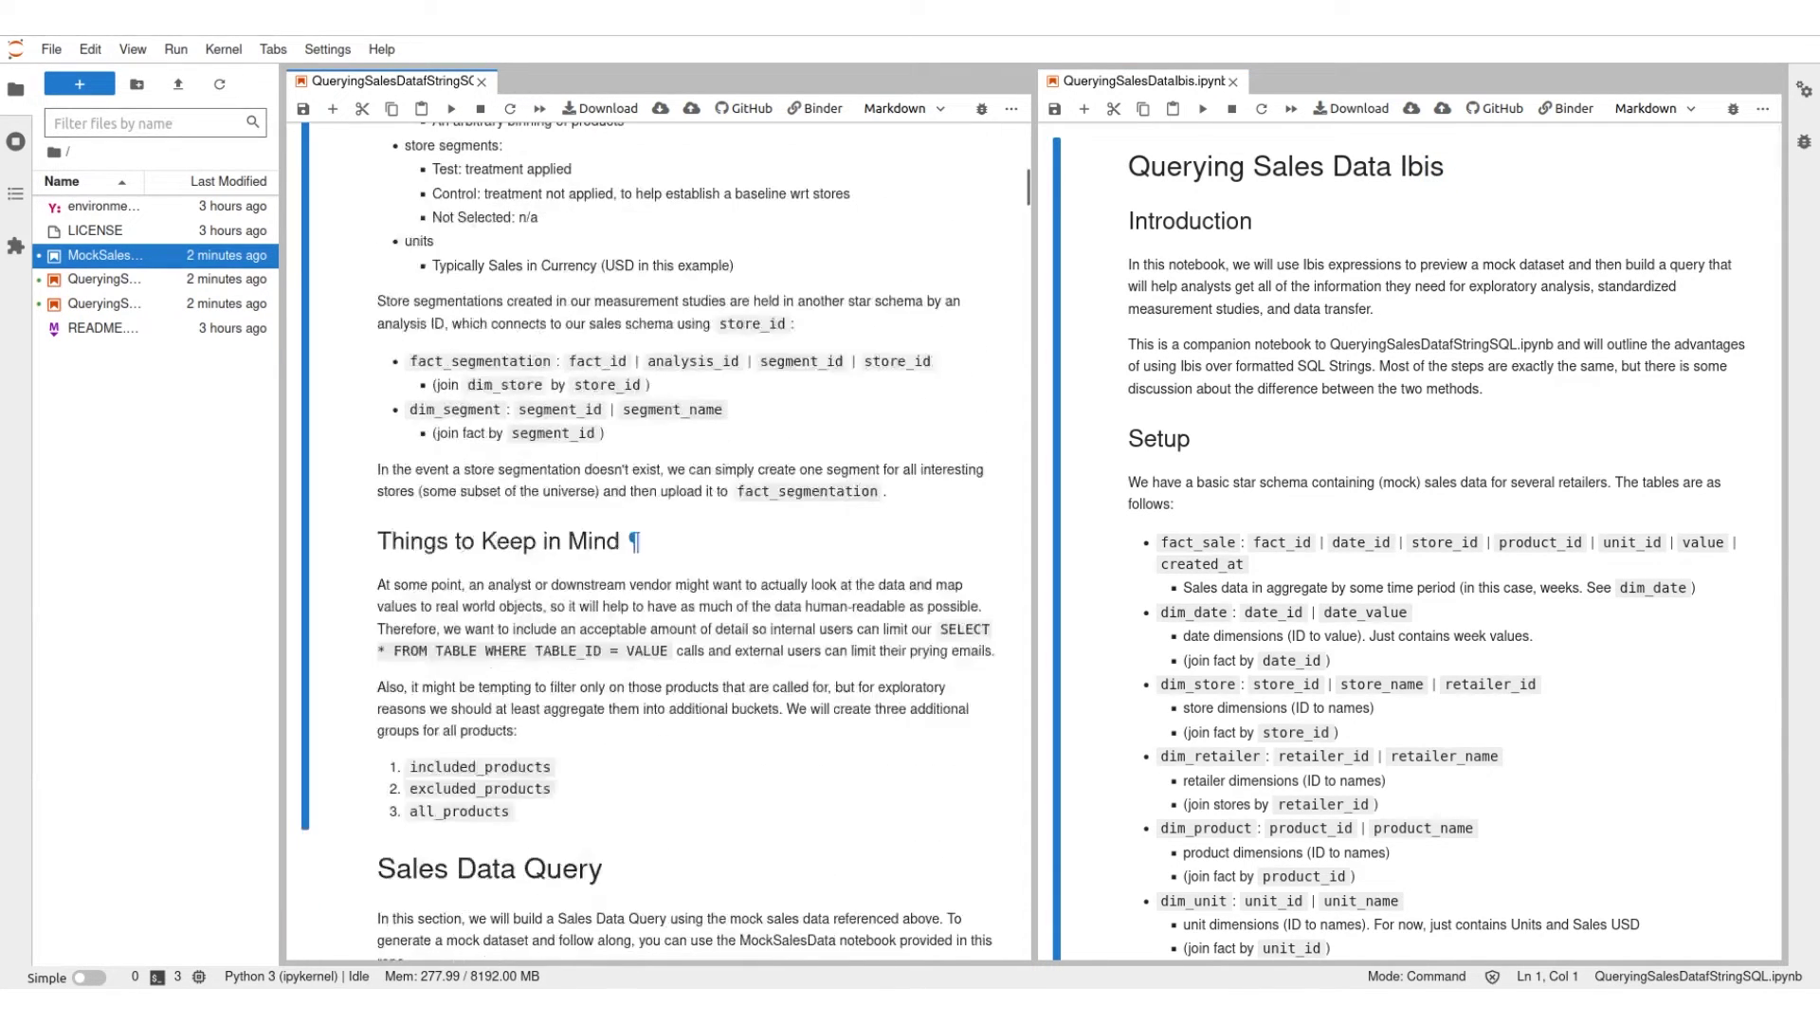
scroll(1416, 541, "down", 5)
scroll(654, 541, "down", 4)
scroll(1415, 540, "down", 3)
scroll(1415, 541, "down", 3)
scroll(1415, 541, "down", 3)
scroll(655, 541, "down", 3)
scroll(654, 540, "down", 2)
scroll(1415, 540, "down", 2)
scroll(1416, 540, "down", 1)
scroll(1415, 541, "down", 1)
scroll(1416, 541, "down", 2)
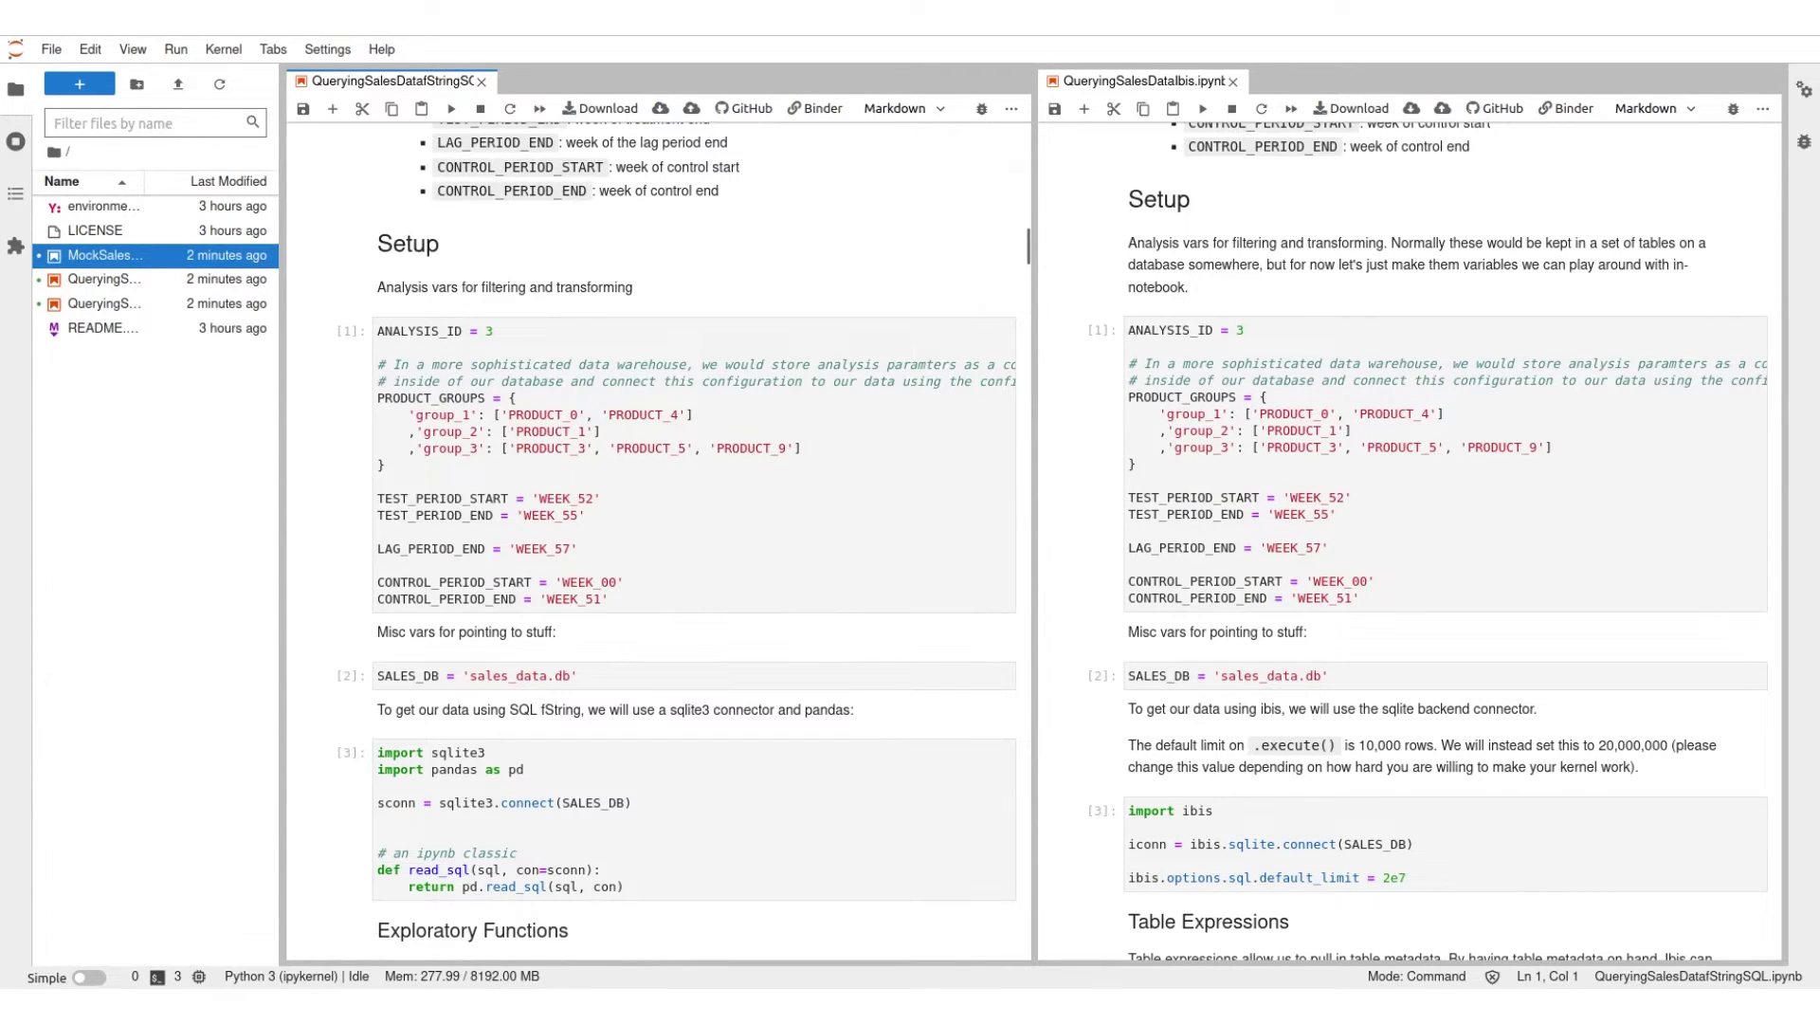
left_click_drag(377, 331, 612, 599)
left_click(1280, 331)
key("ctrl+a")
key("Left")
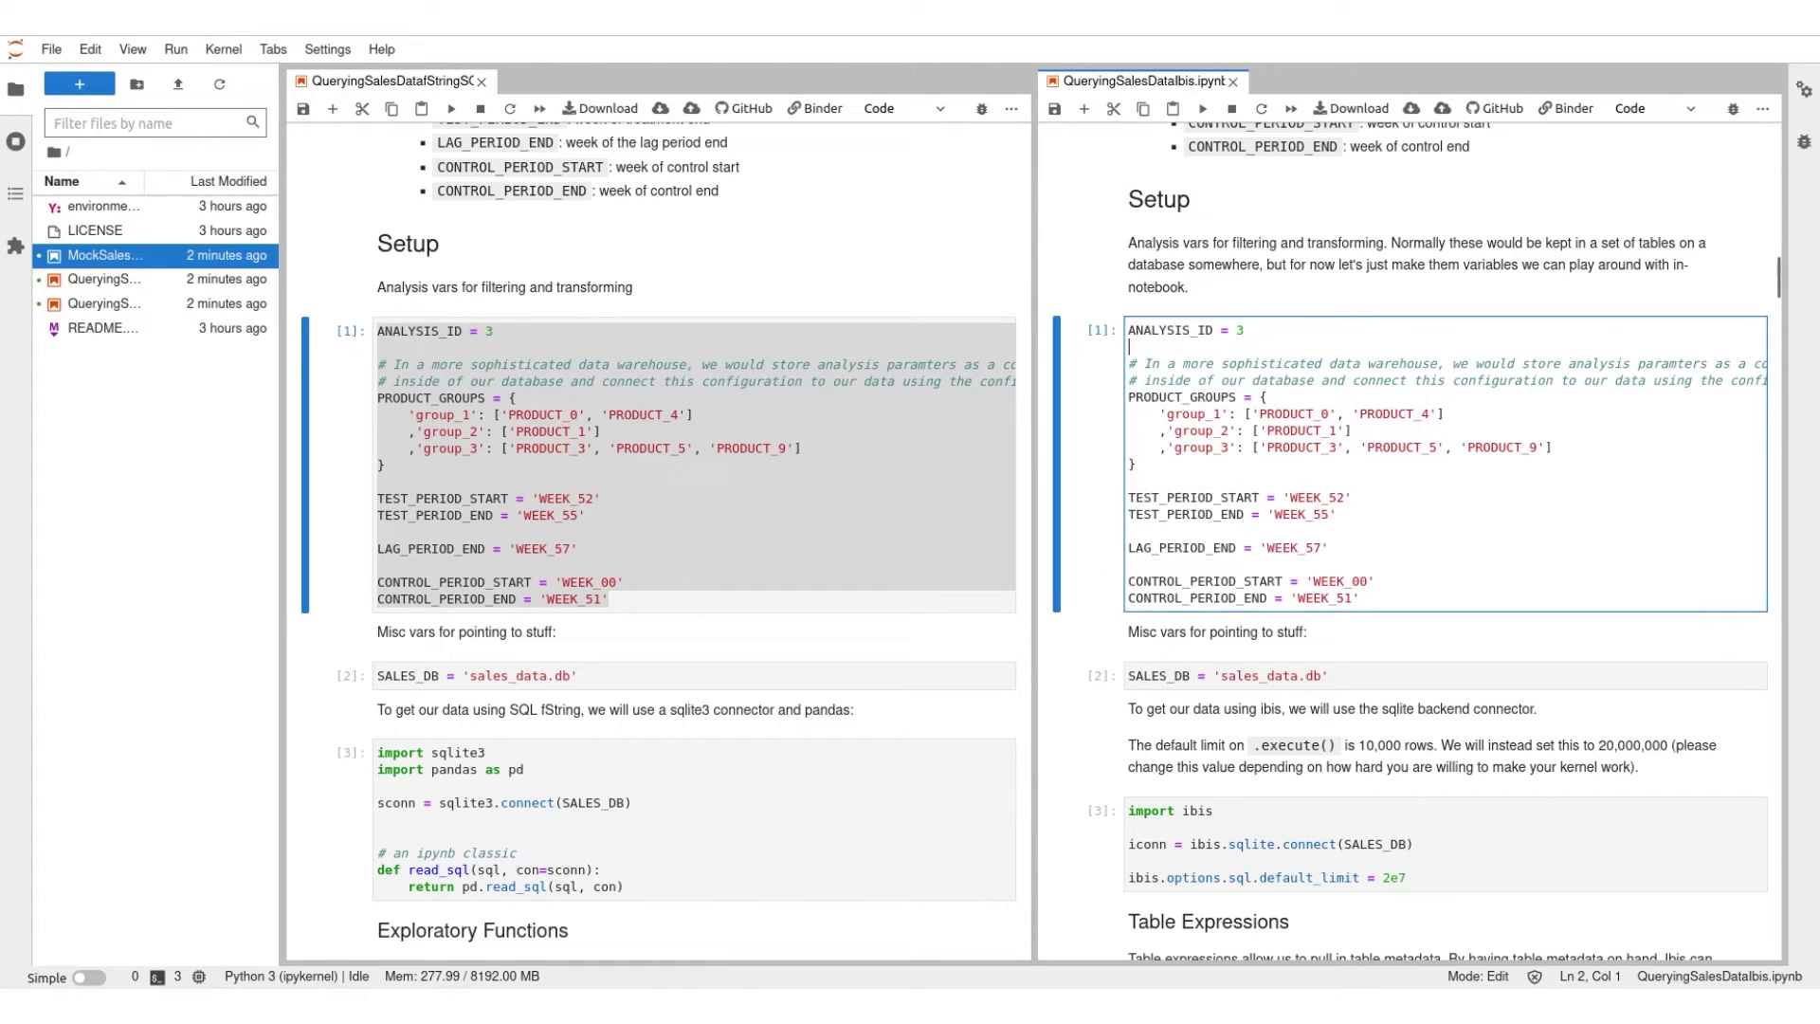
key("End")
key("shift+Home")
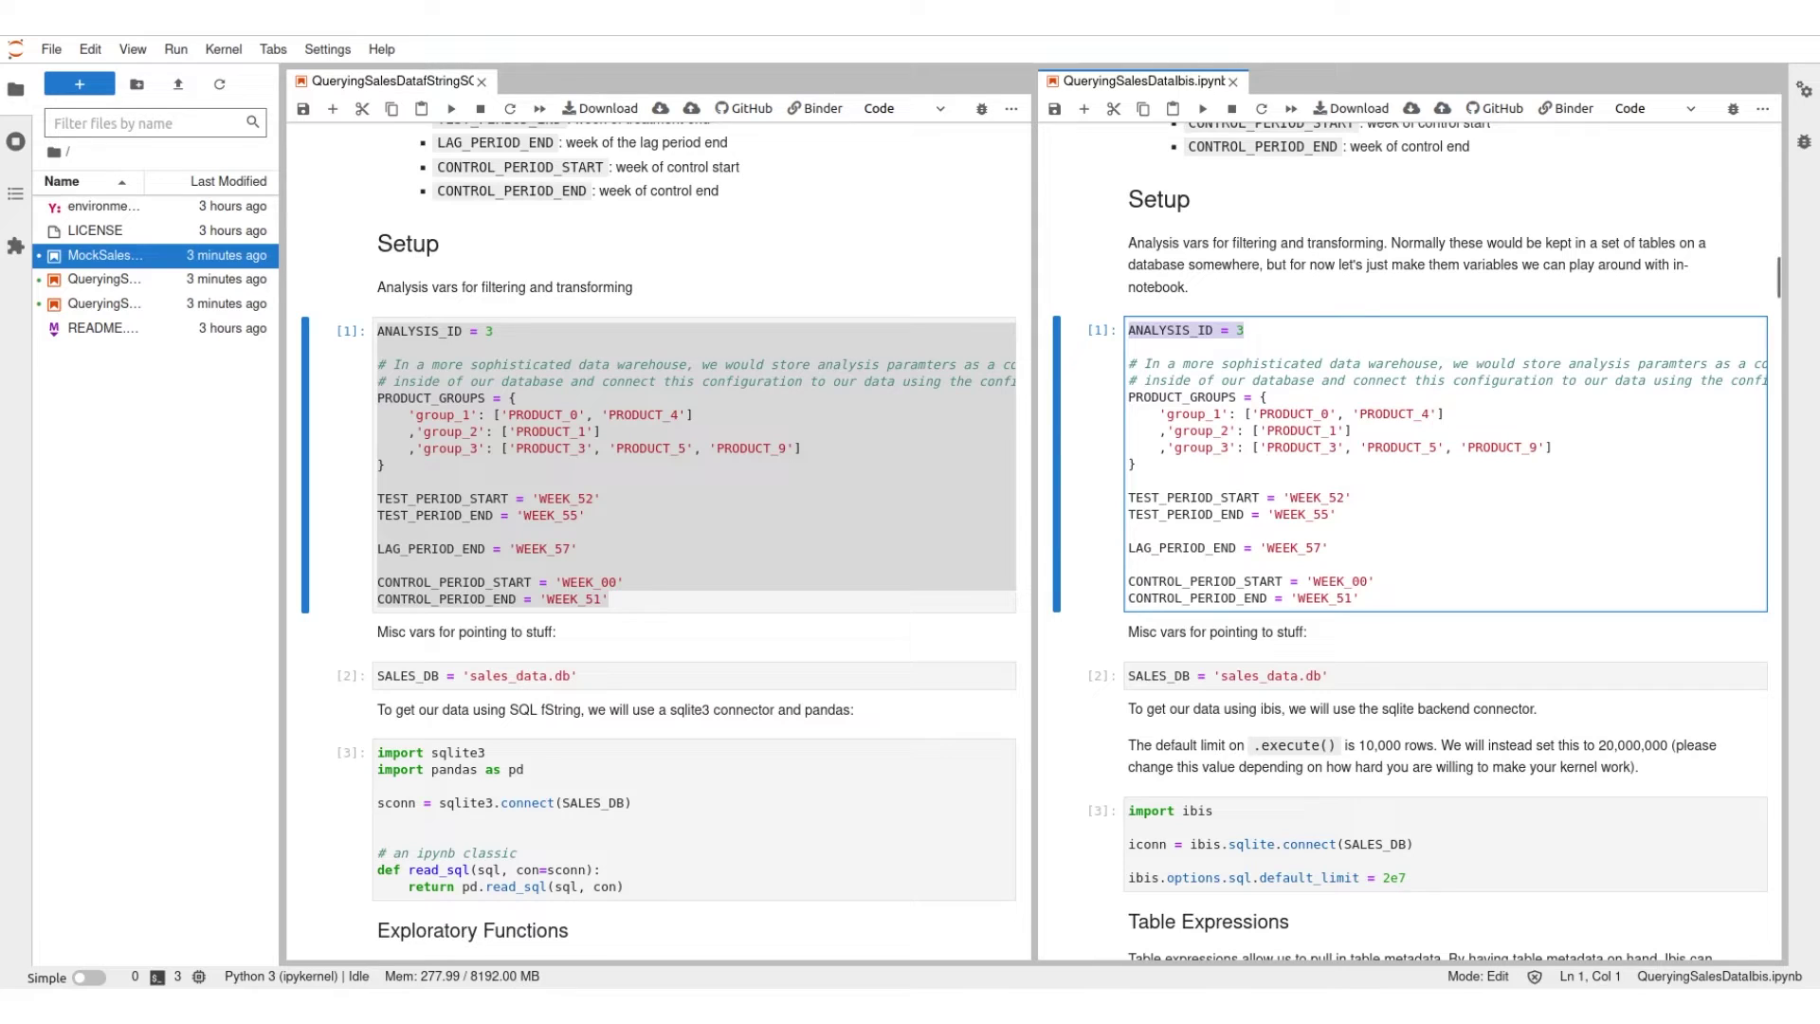
left_click(1332, 548)
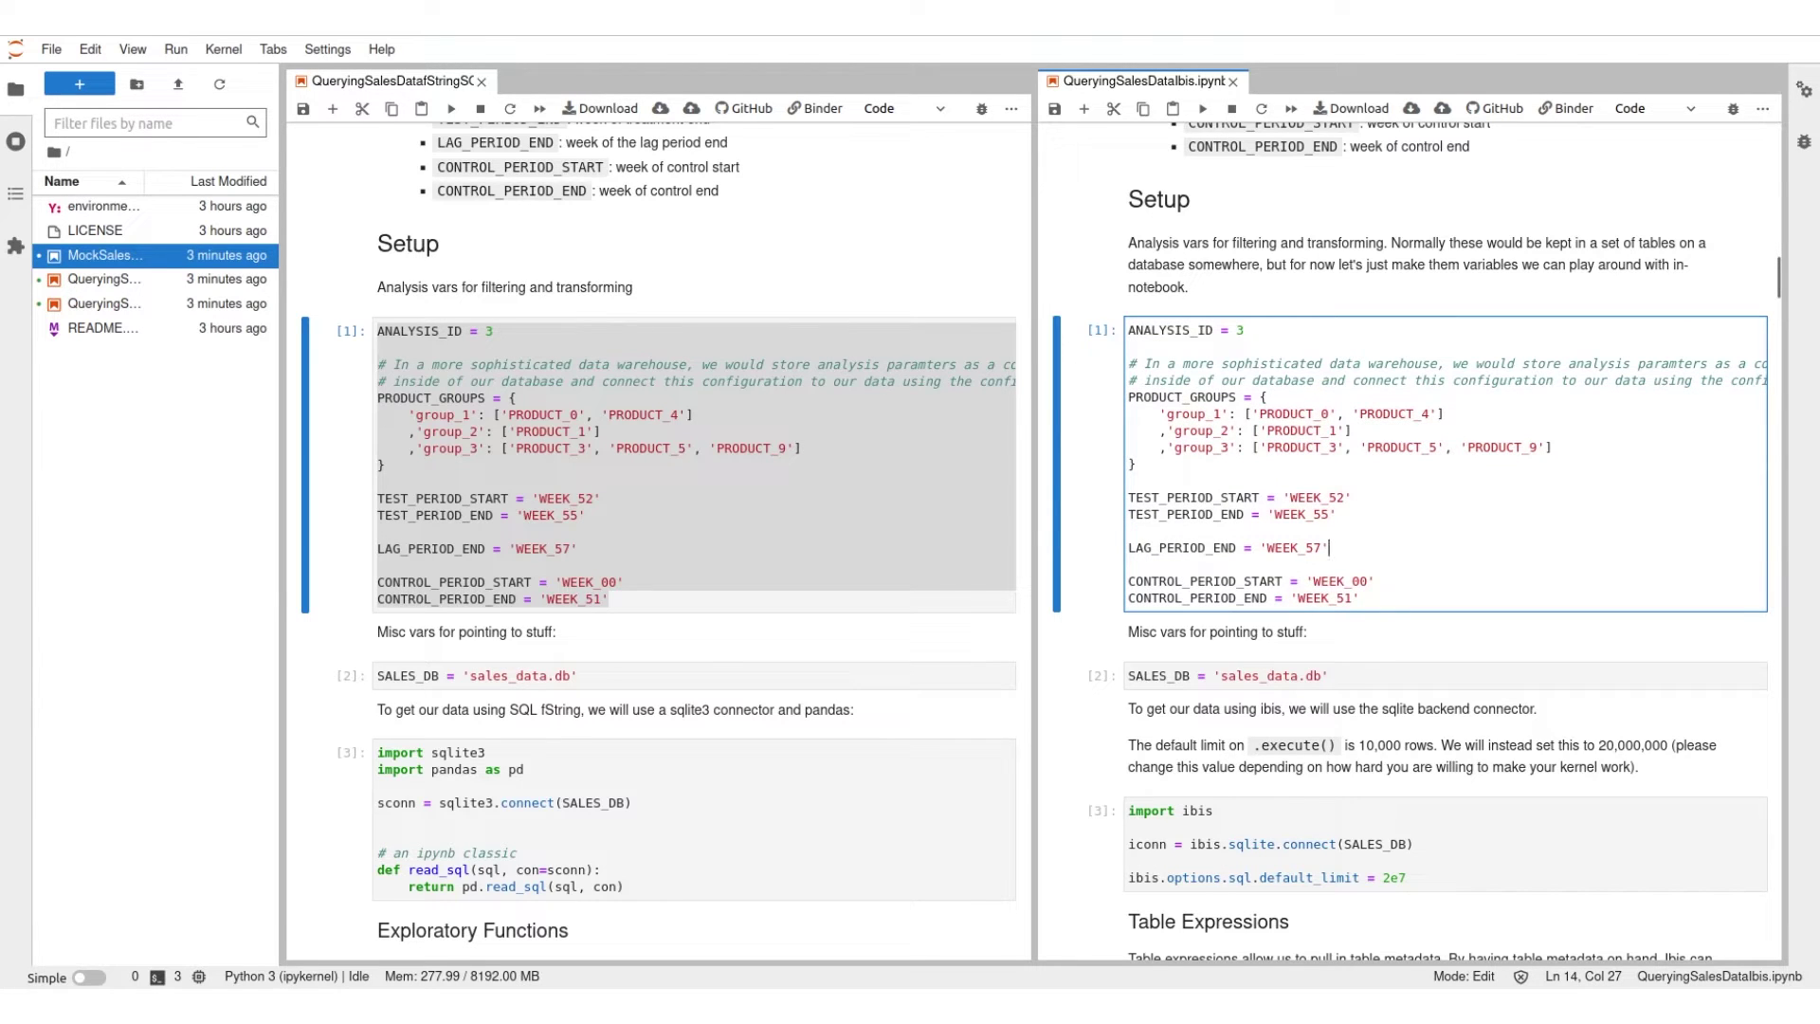
left_click(648, 413)
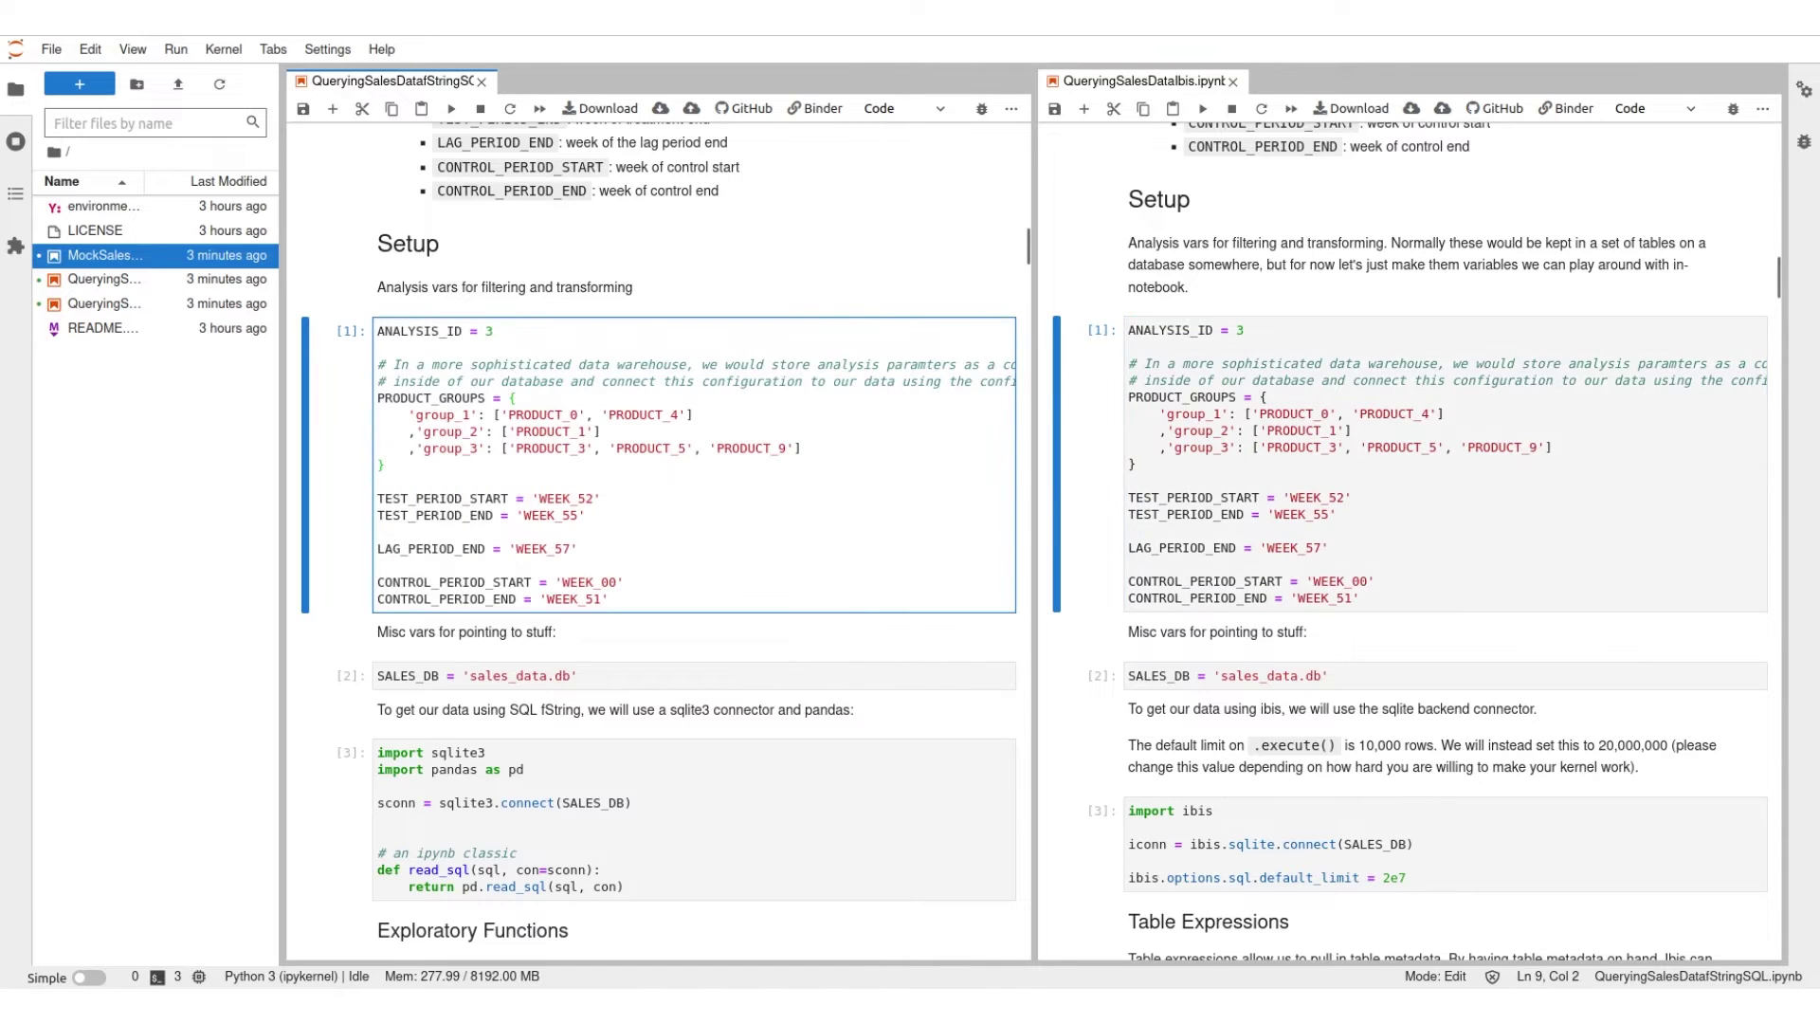
mouse_move(647, 415)
left_mouse_down()
mouse_move(382, 466)
mouse_move(376, 331)
left_mouse_up()
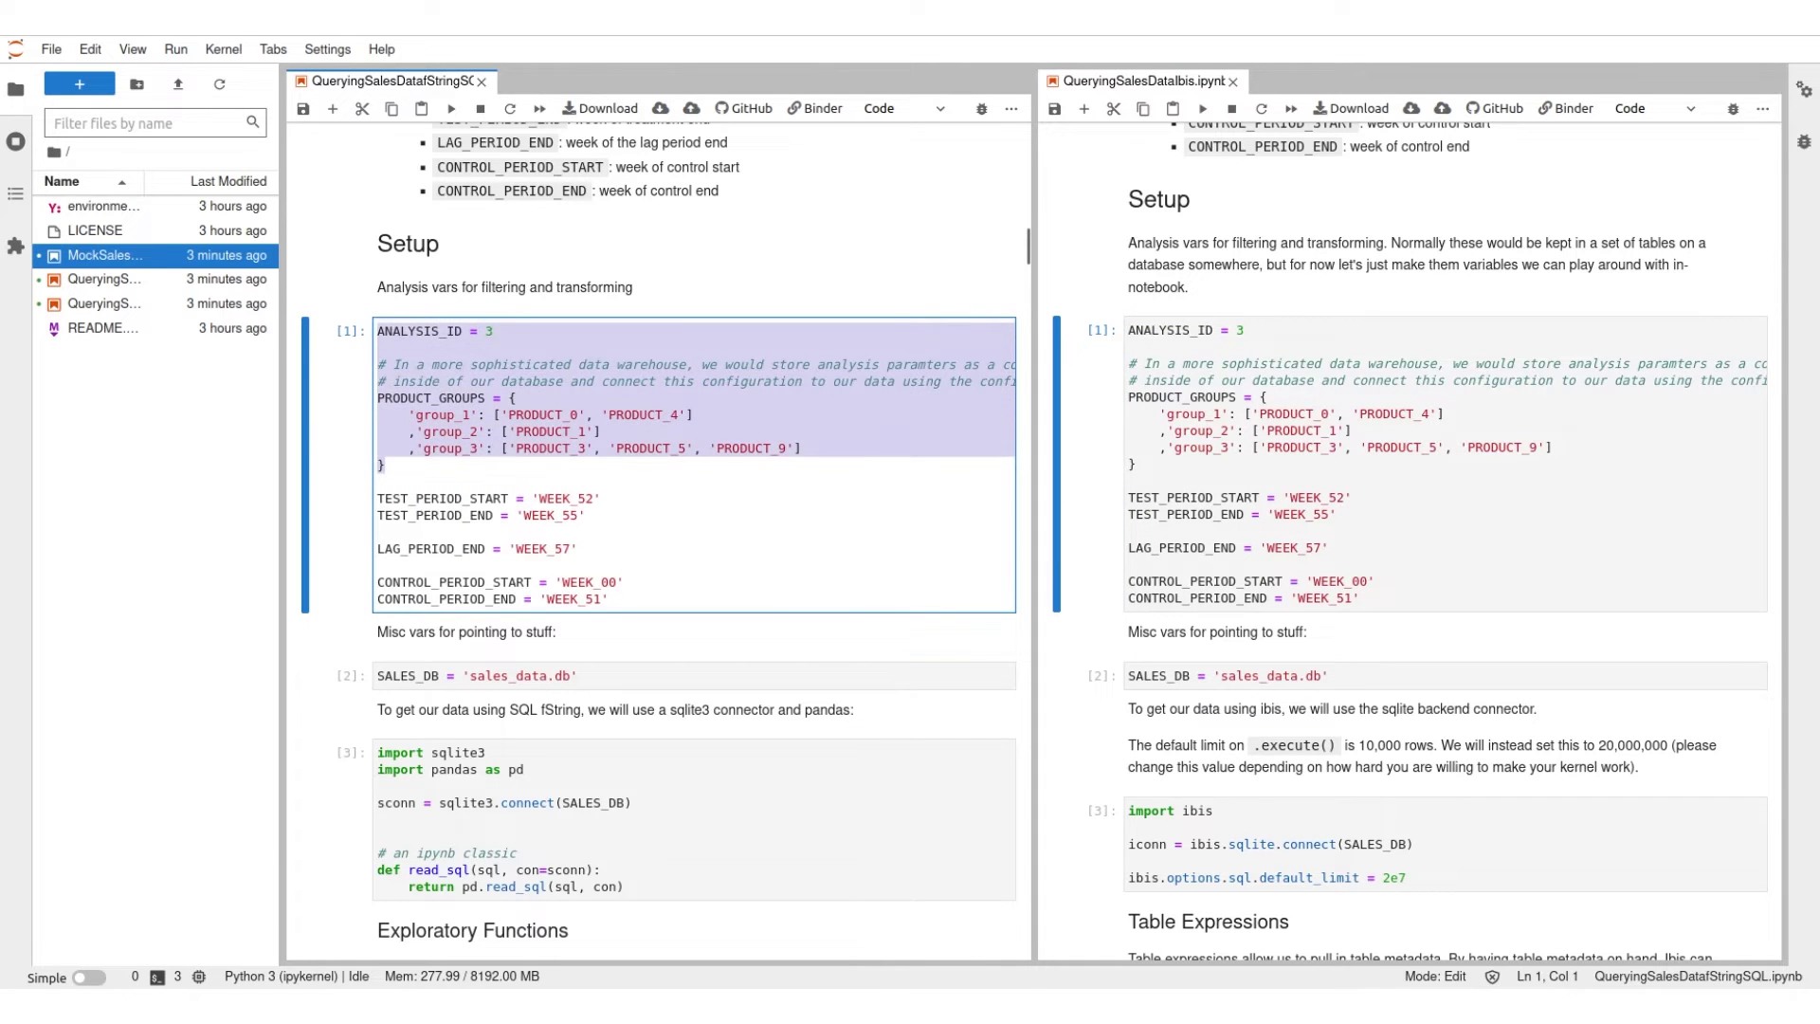
left_click(475, 397)
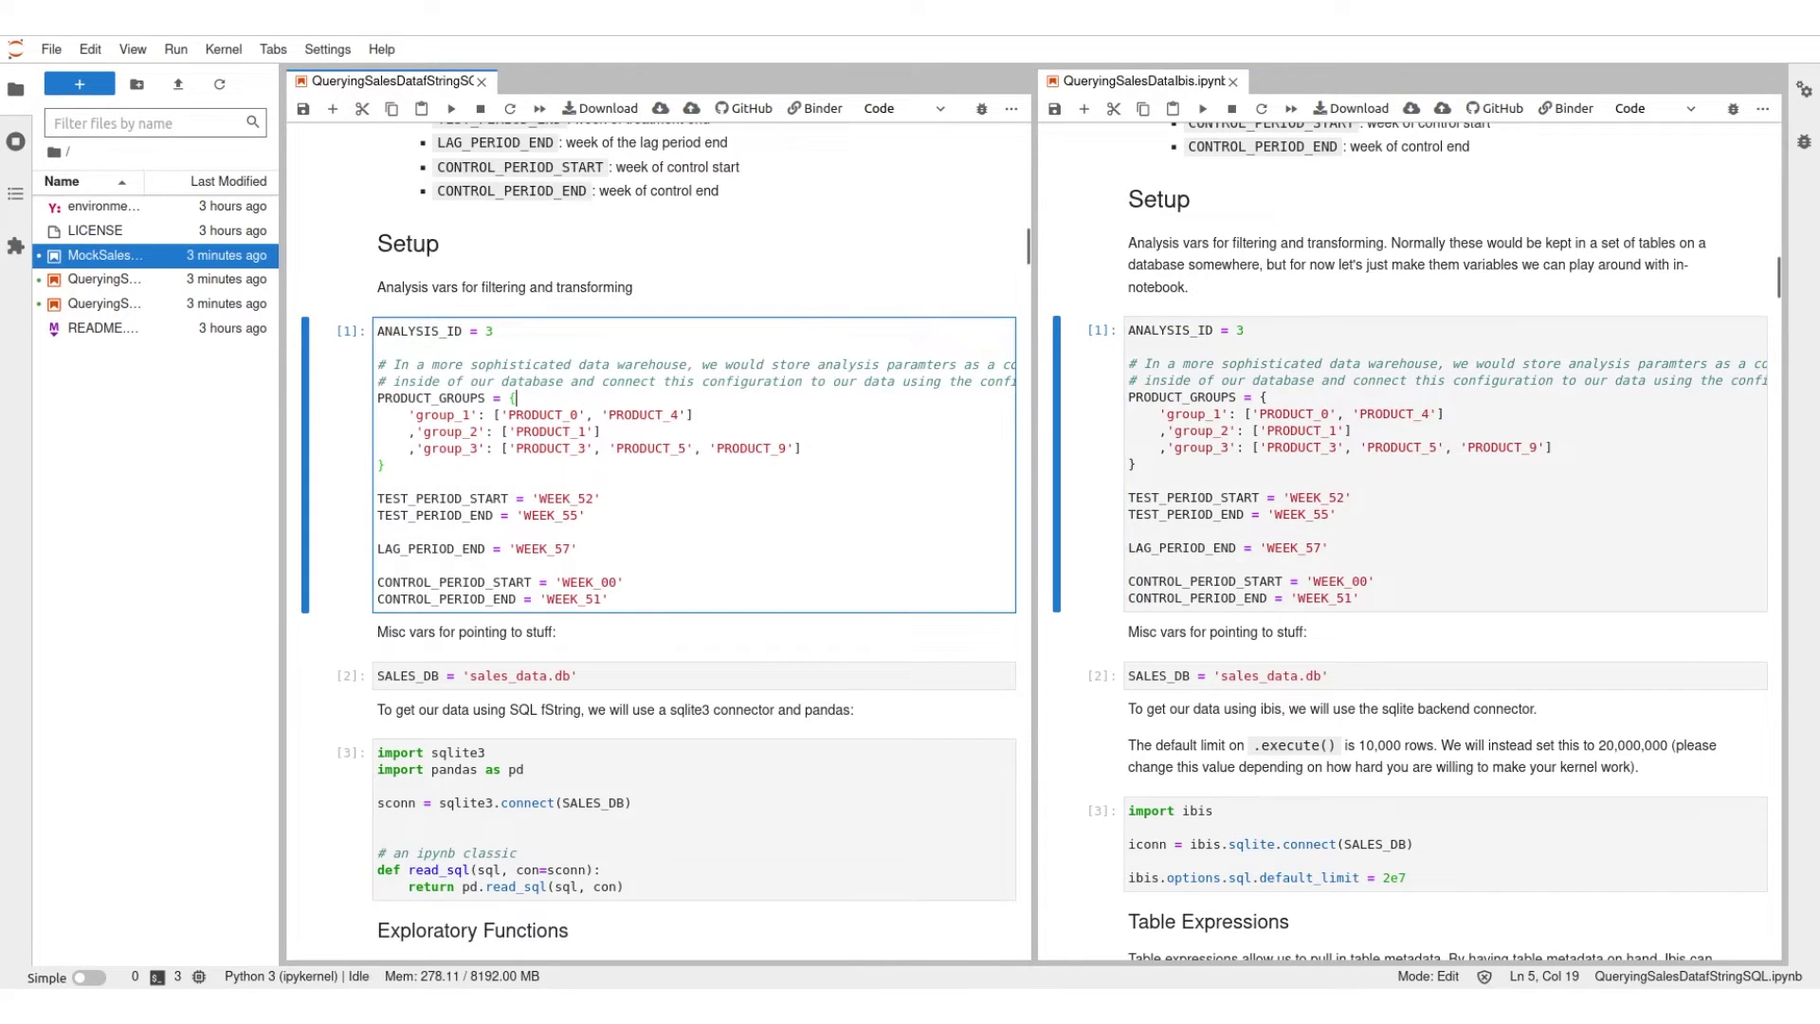
left_click_drag(384, 476, 376, 398)
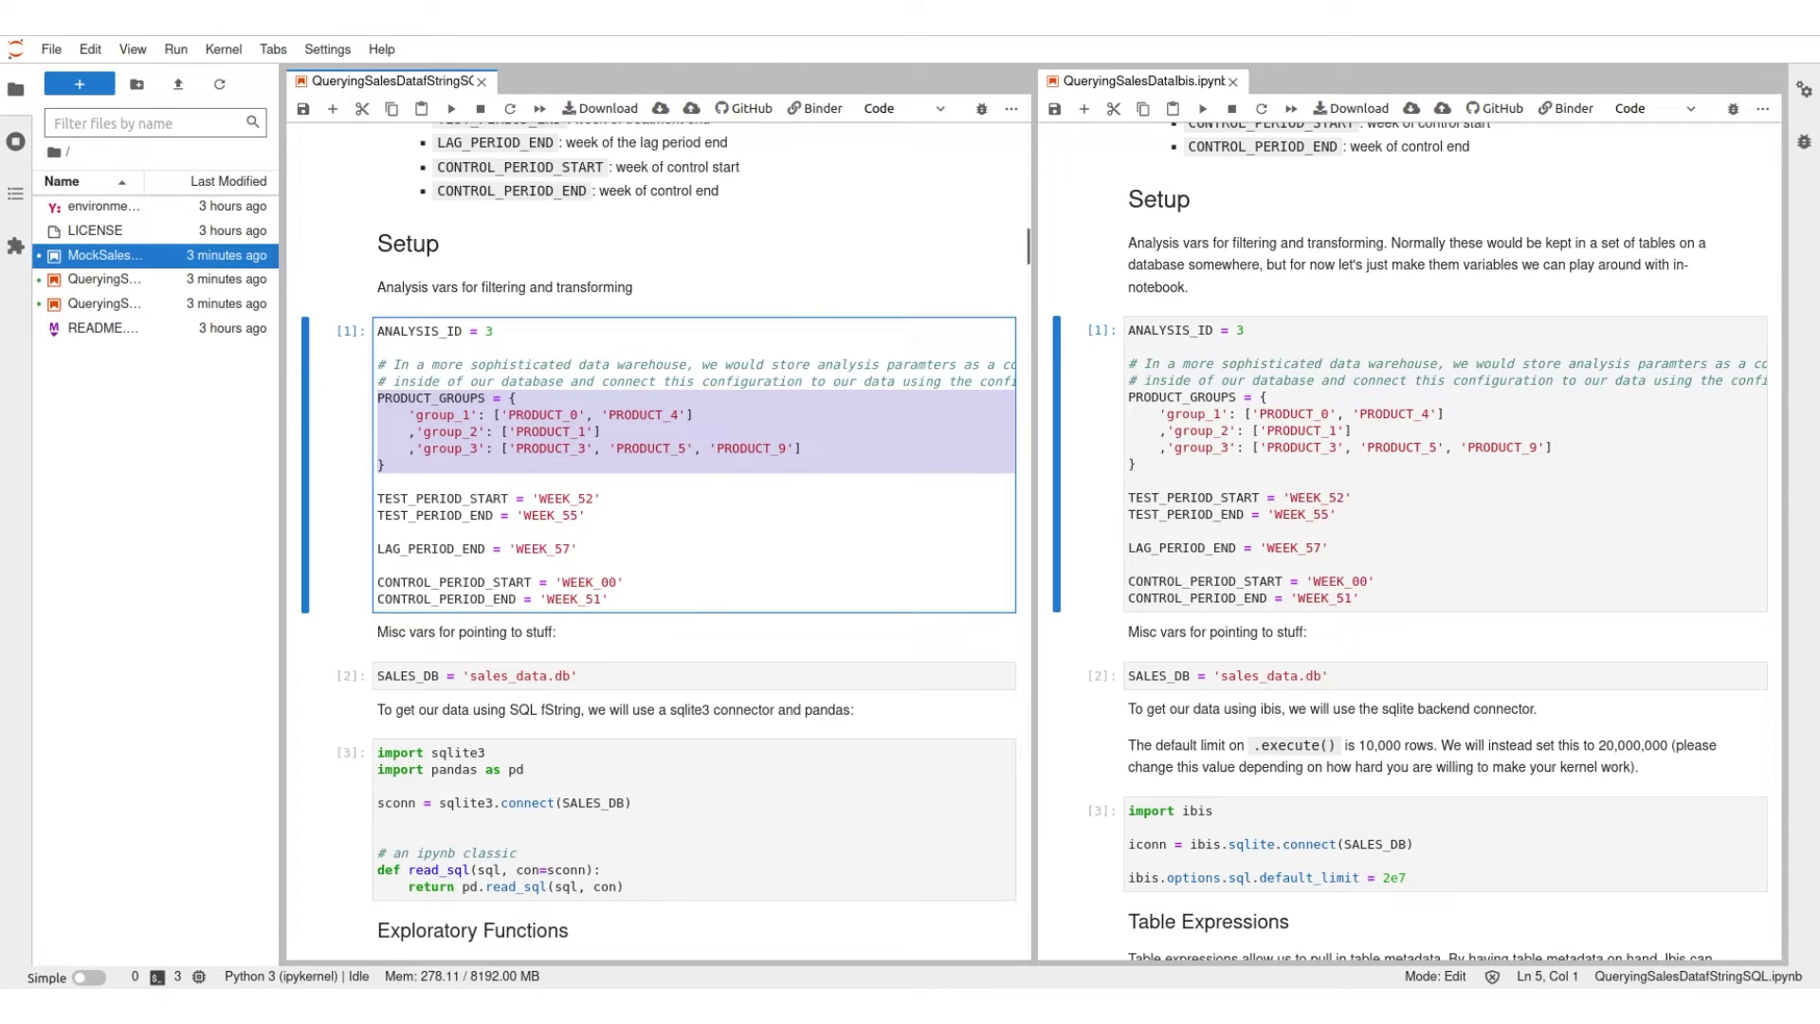
double_click(442, 414)
left_click_drag(494, 414, 694, 414)
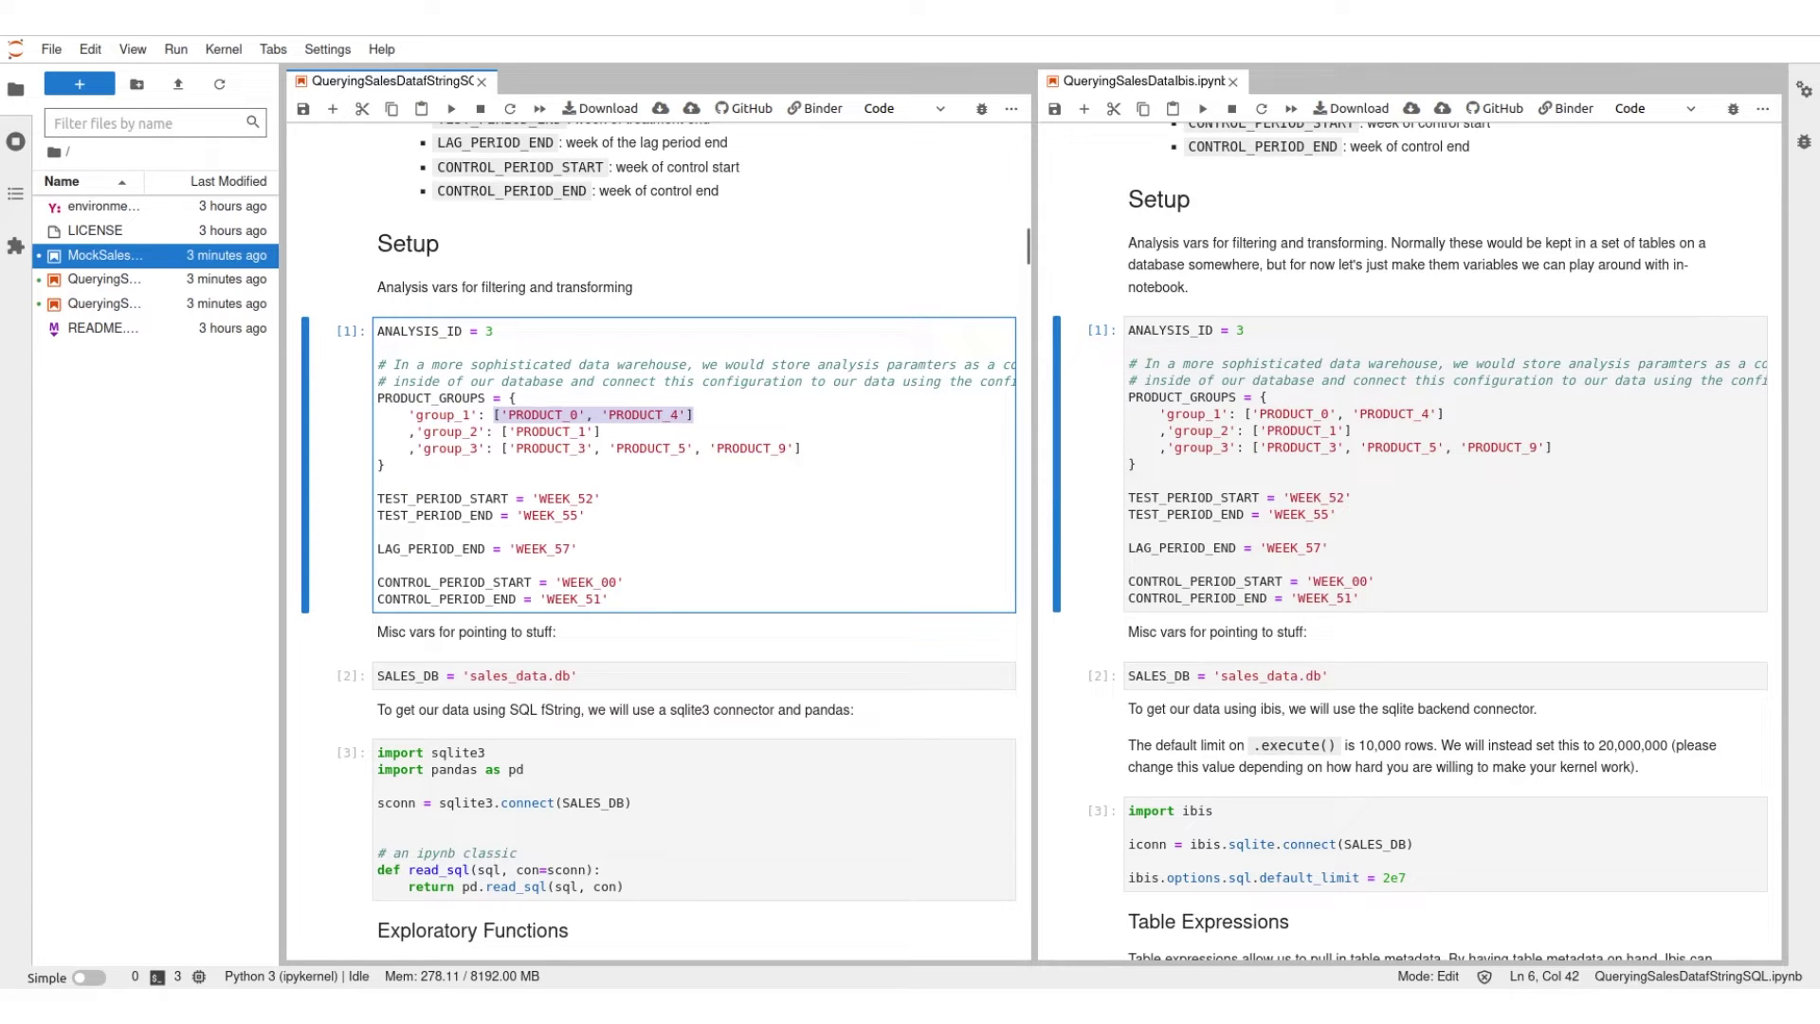
double_click(442, 415)
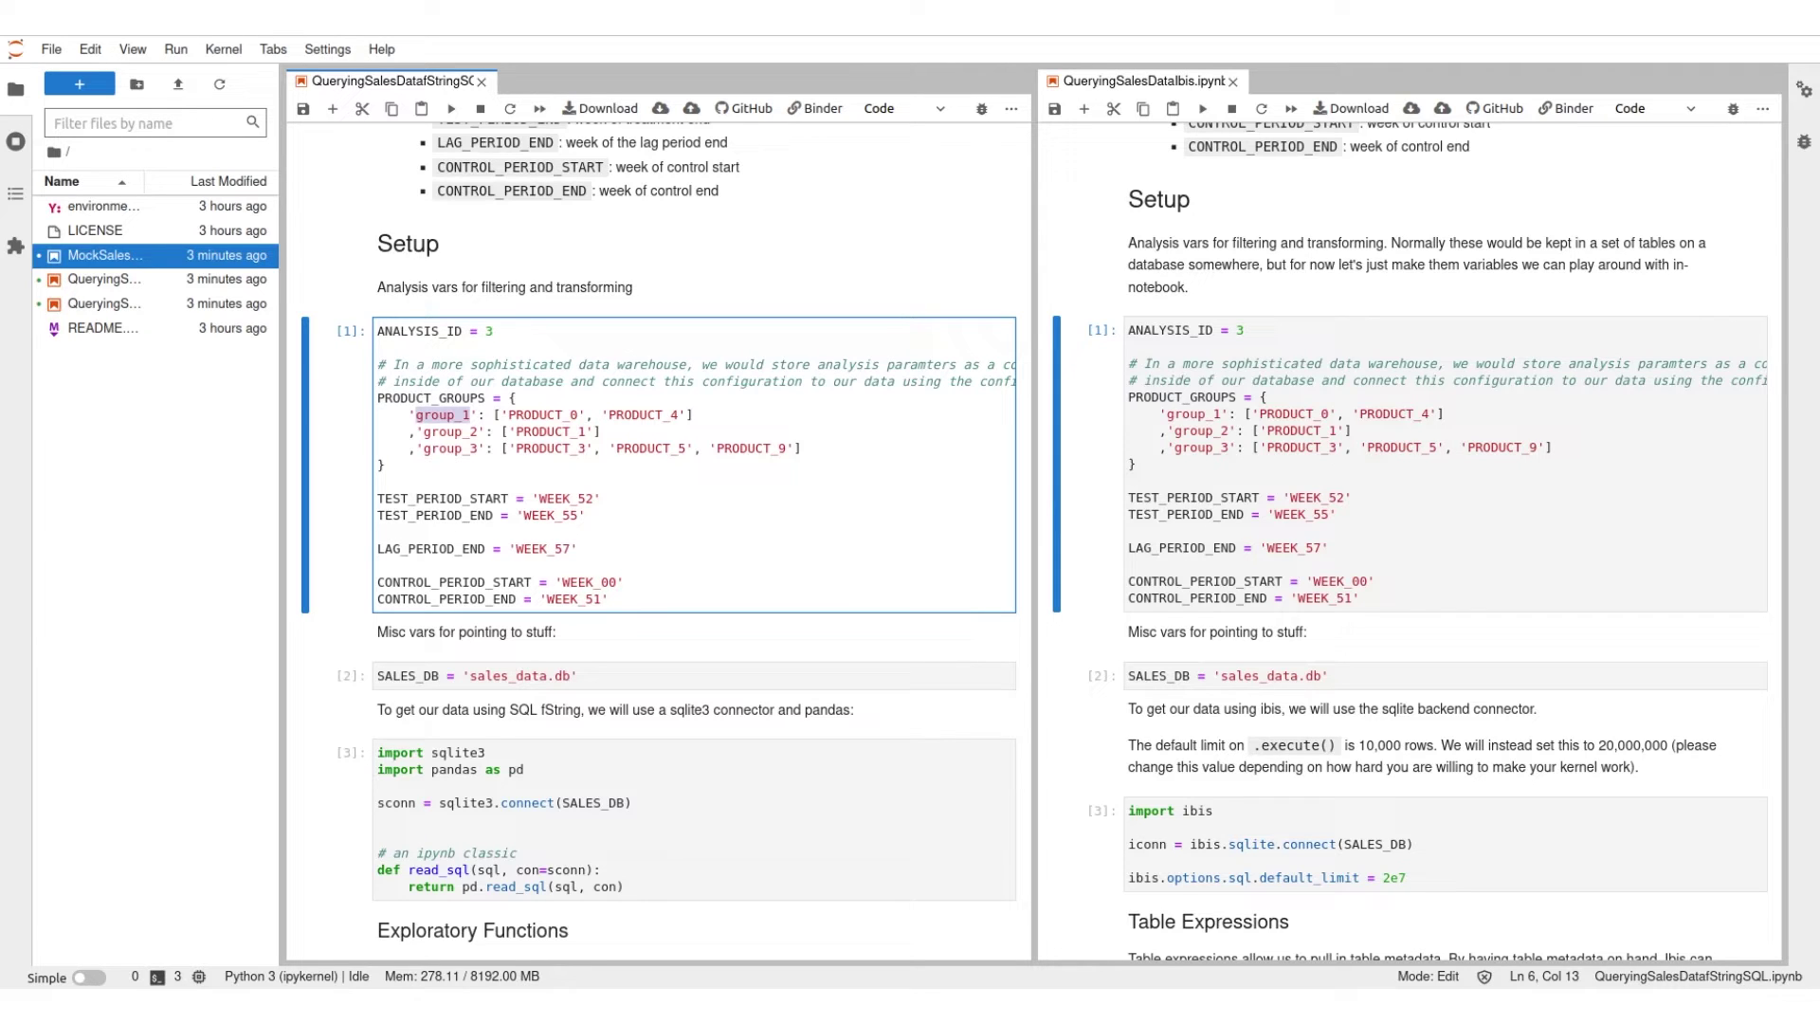
left_click_drag(378, 481, 377, 399)
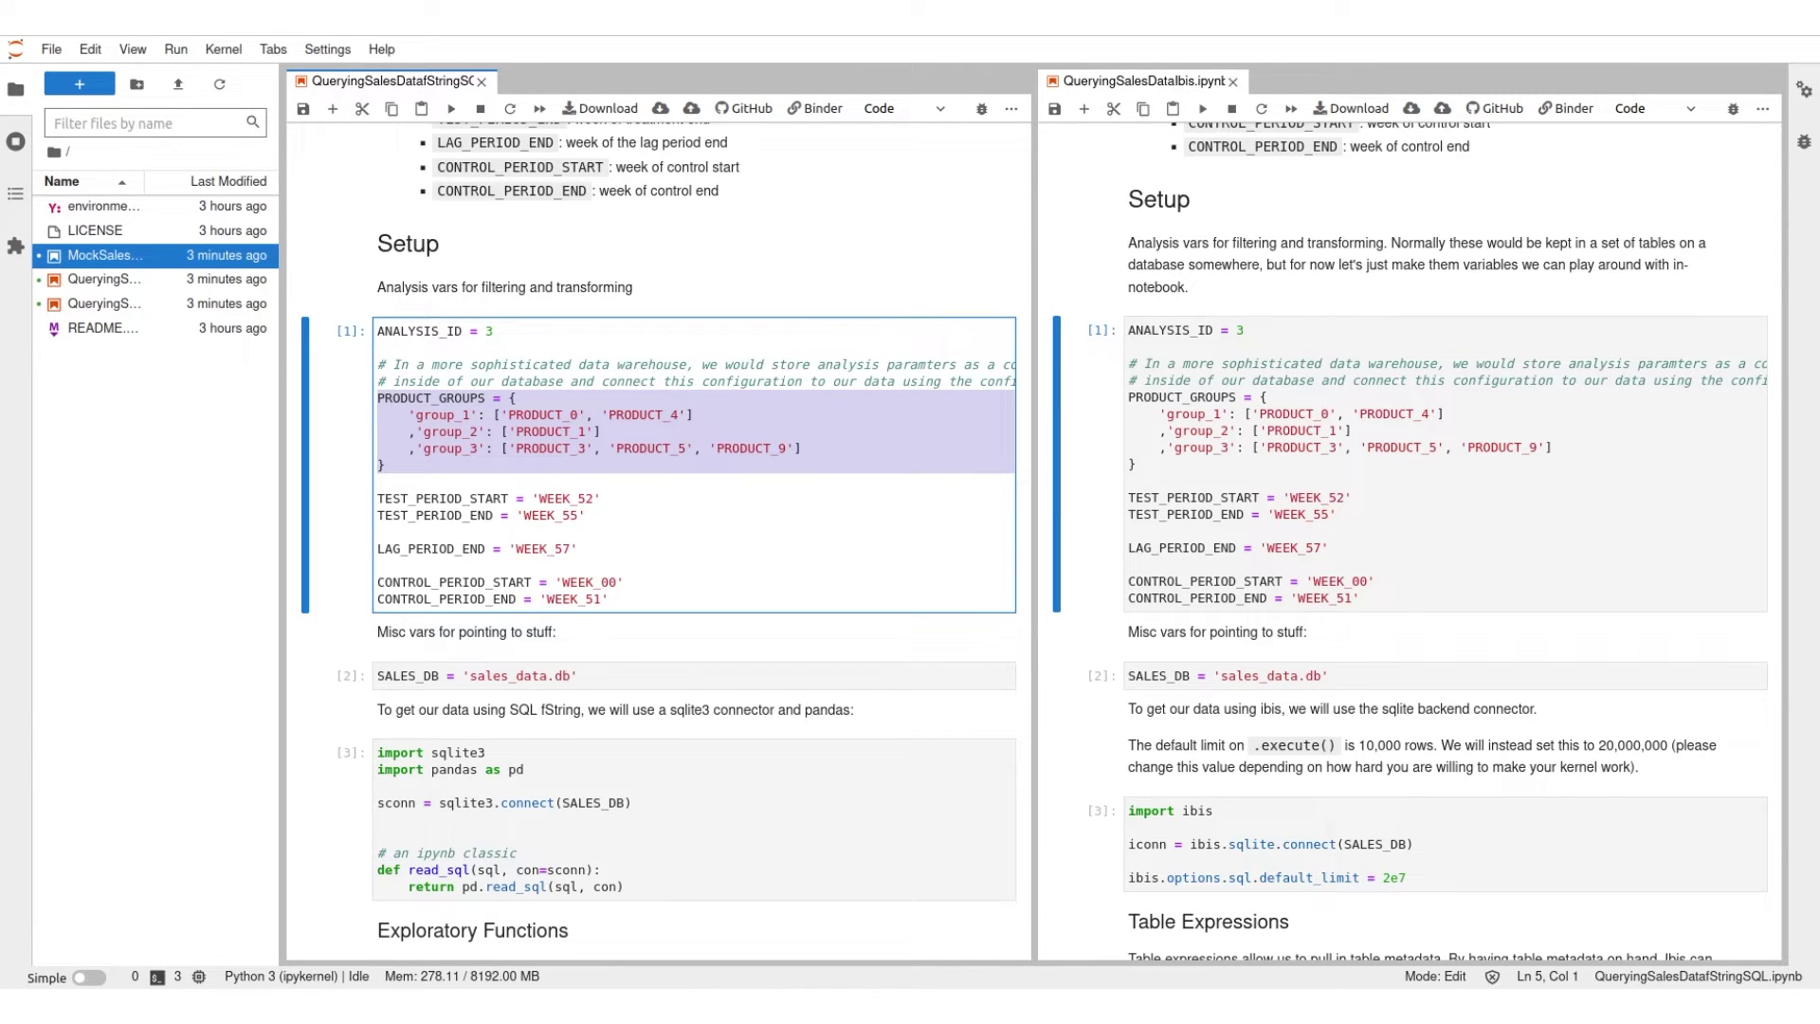
scroll(665, 542, "down", 1)
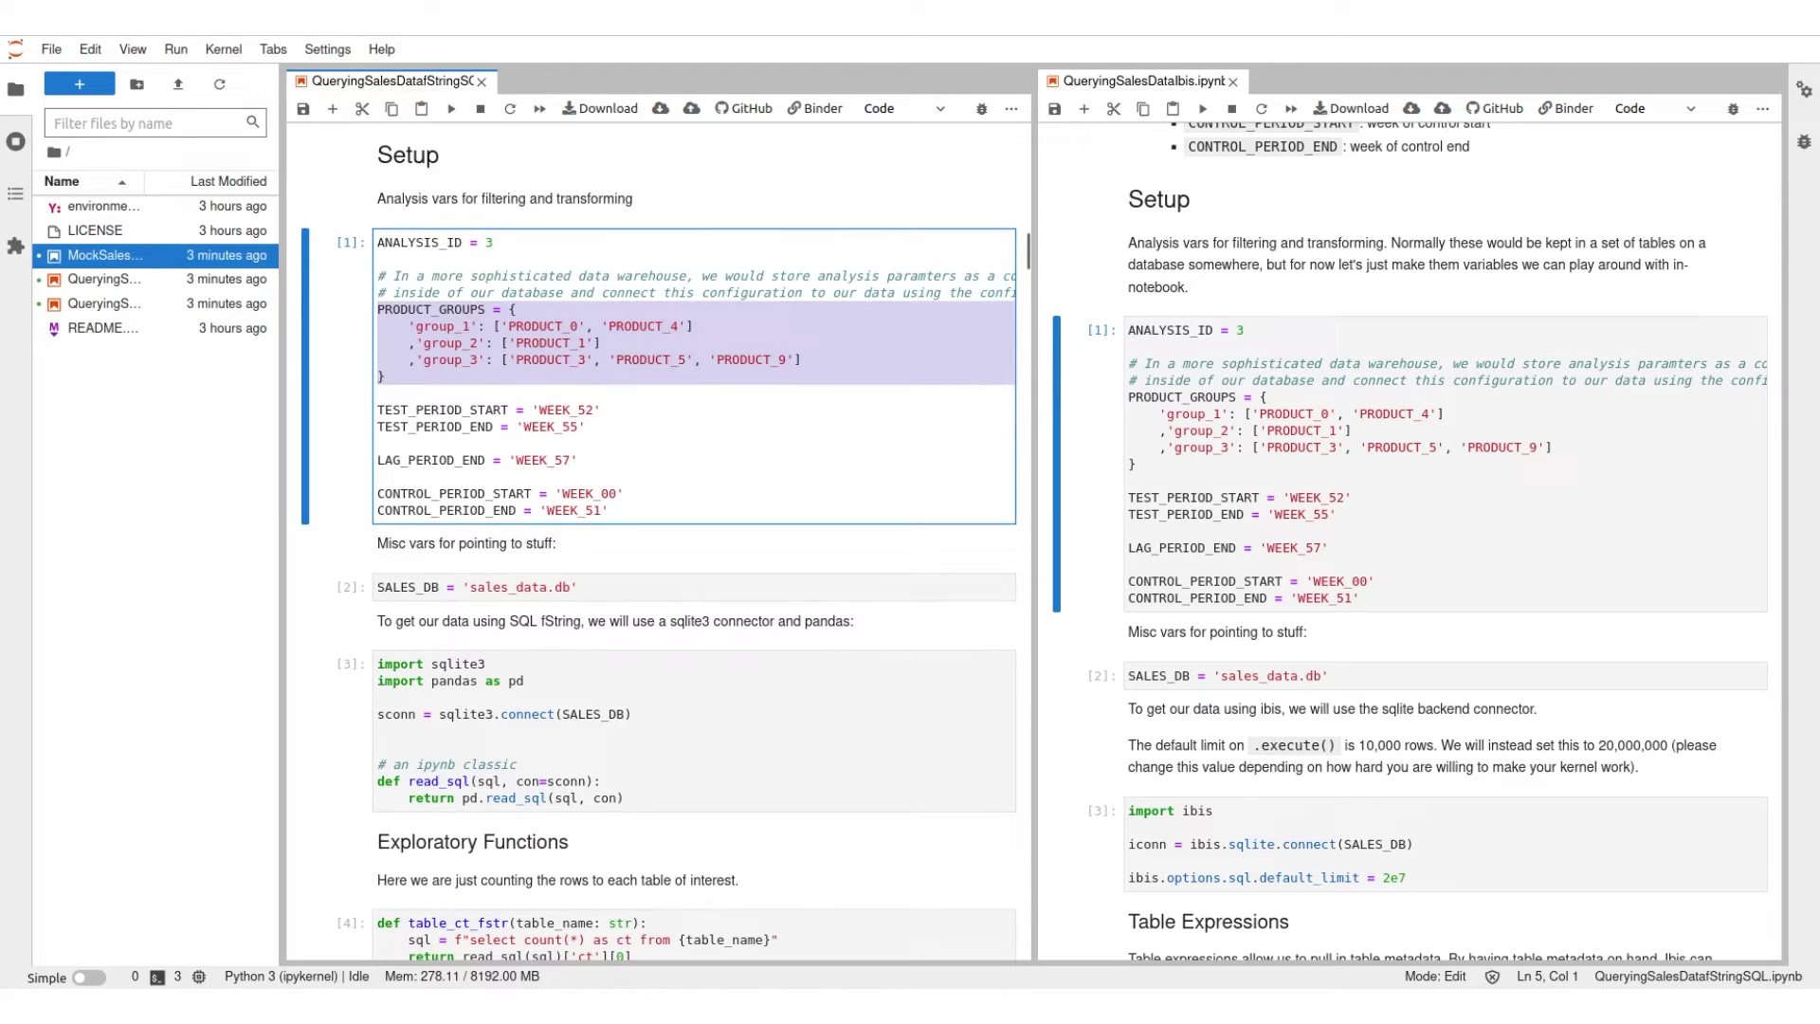
- Highlight the group_1 product list and its key name in the Setup cell
left_click_drag(495, 325, 693, 326)
left_click(443, 326)
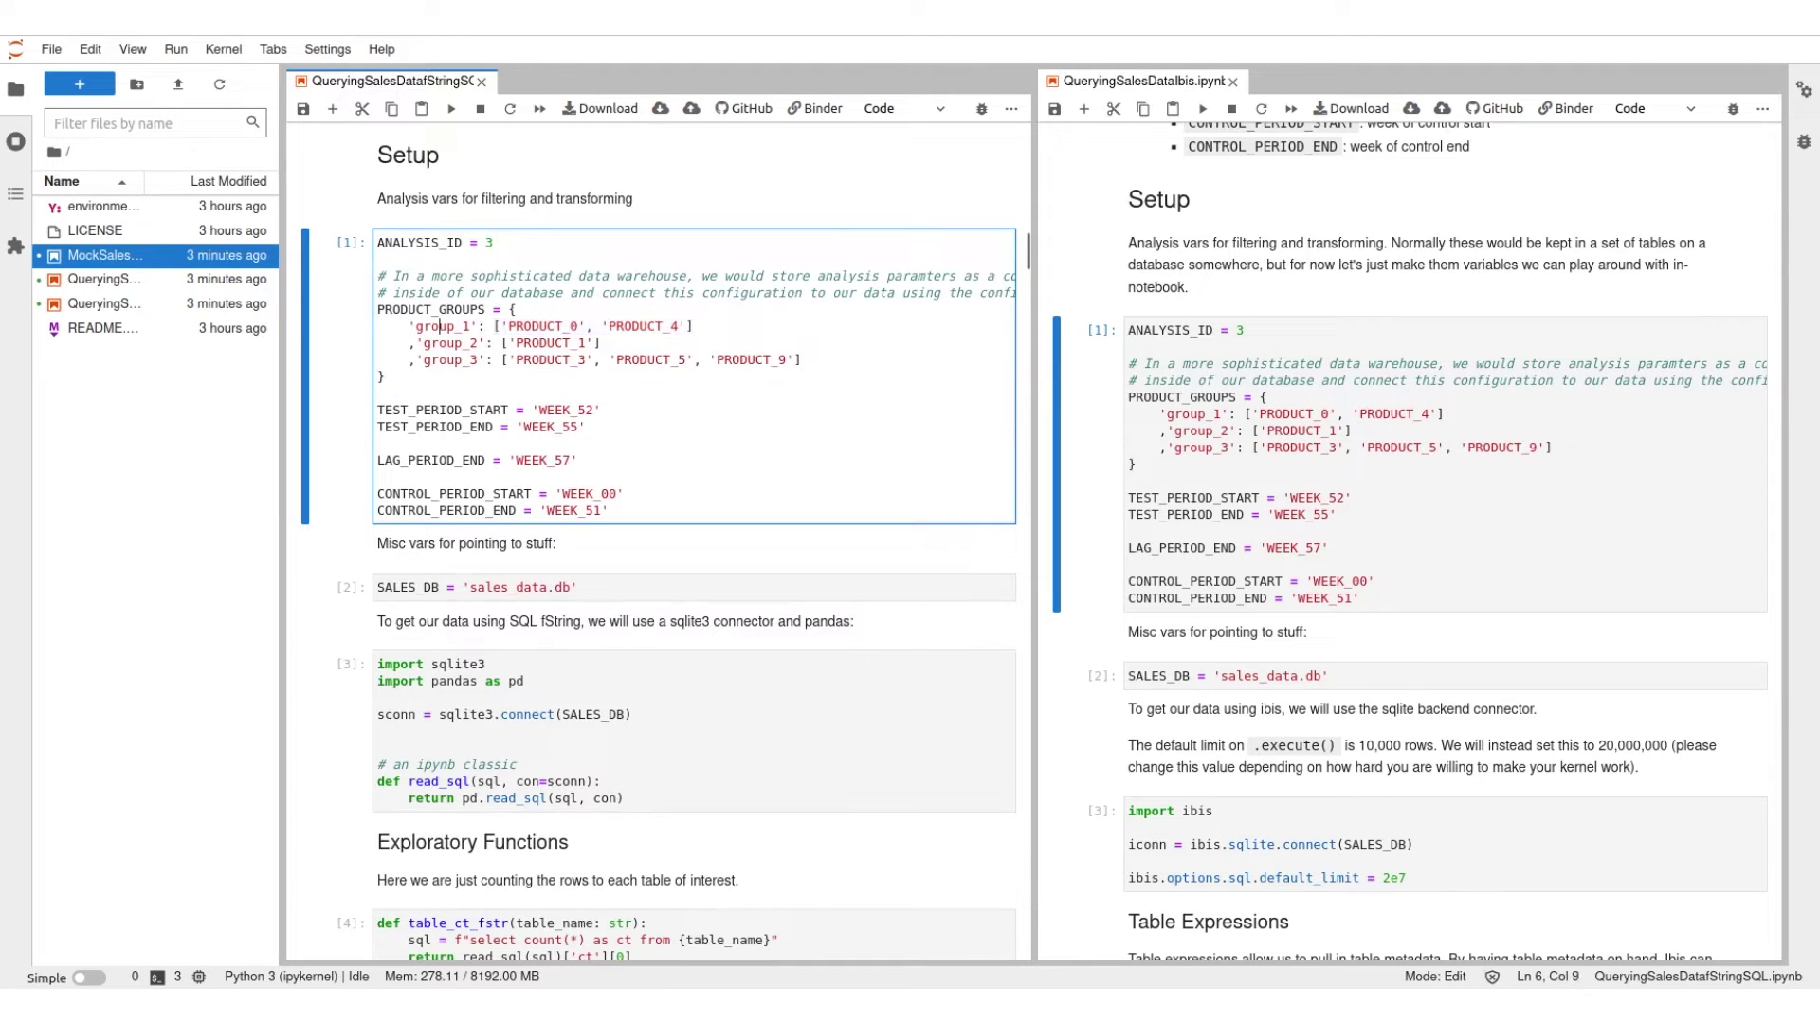
double_click(442, 326)
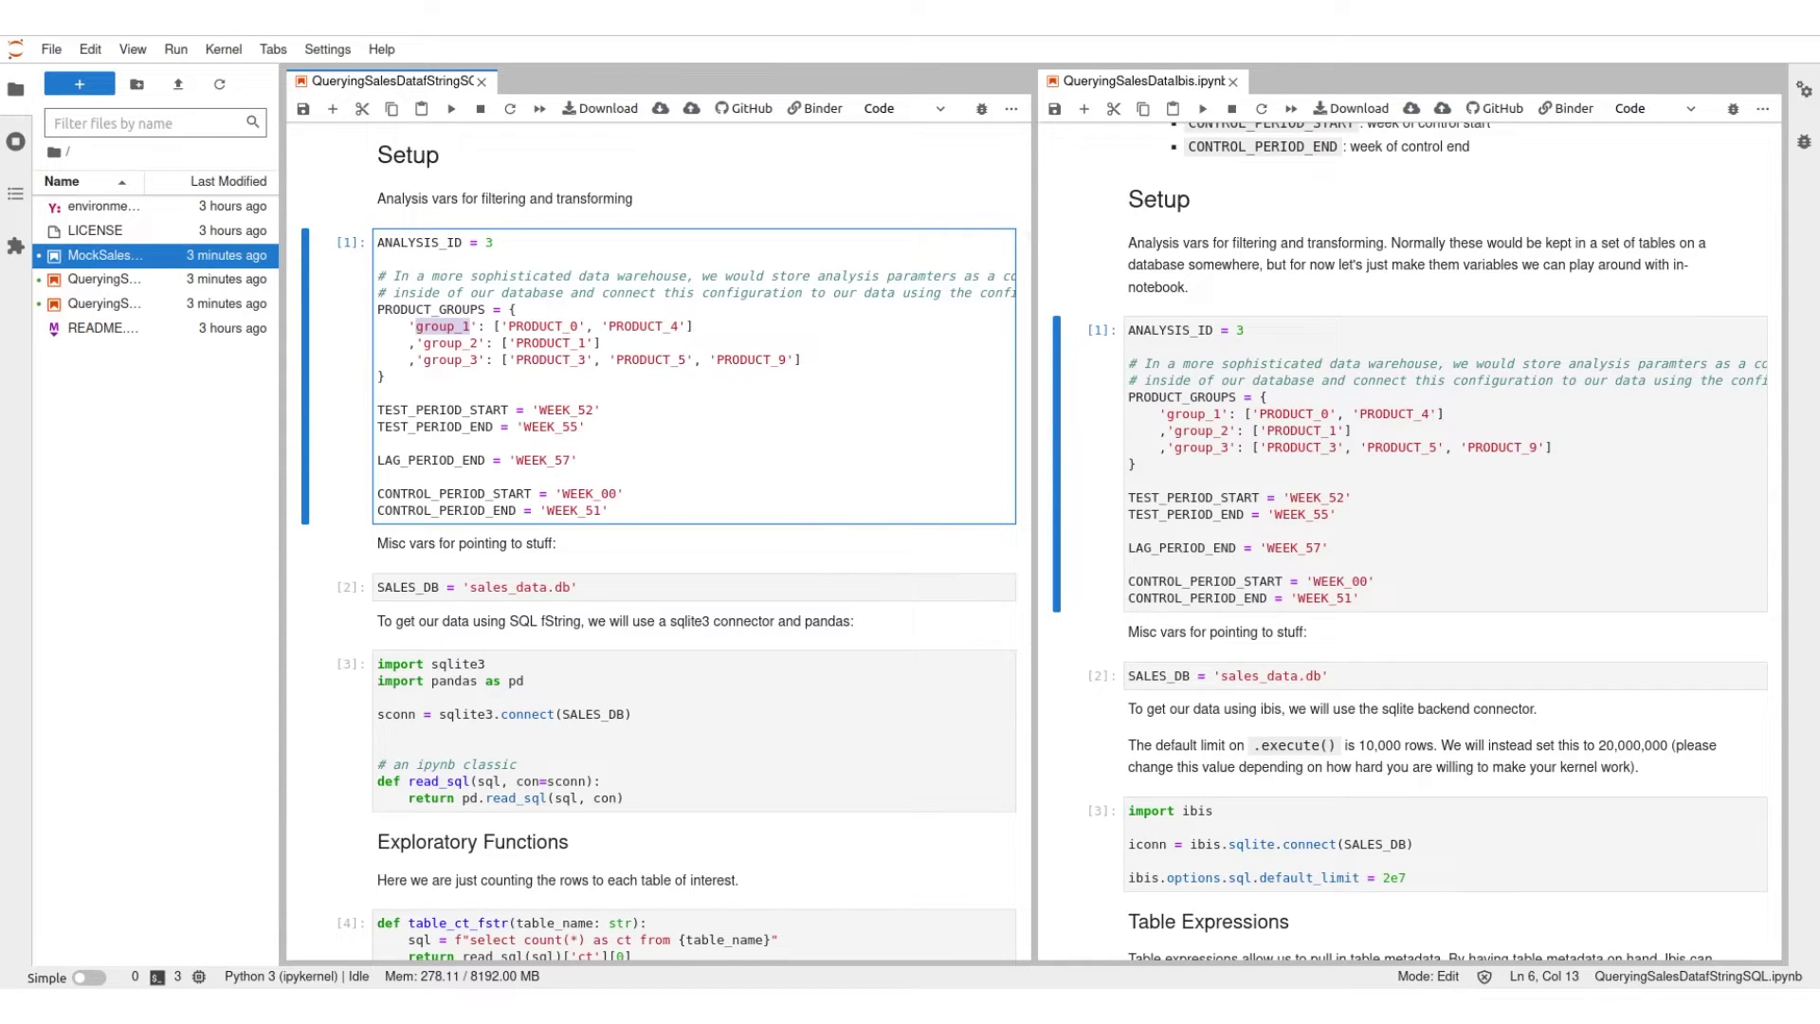
scroll(657, 541, "up", 5)
scroll(657, 540, "down", 4)
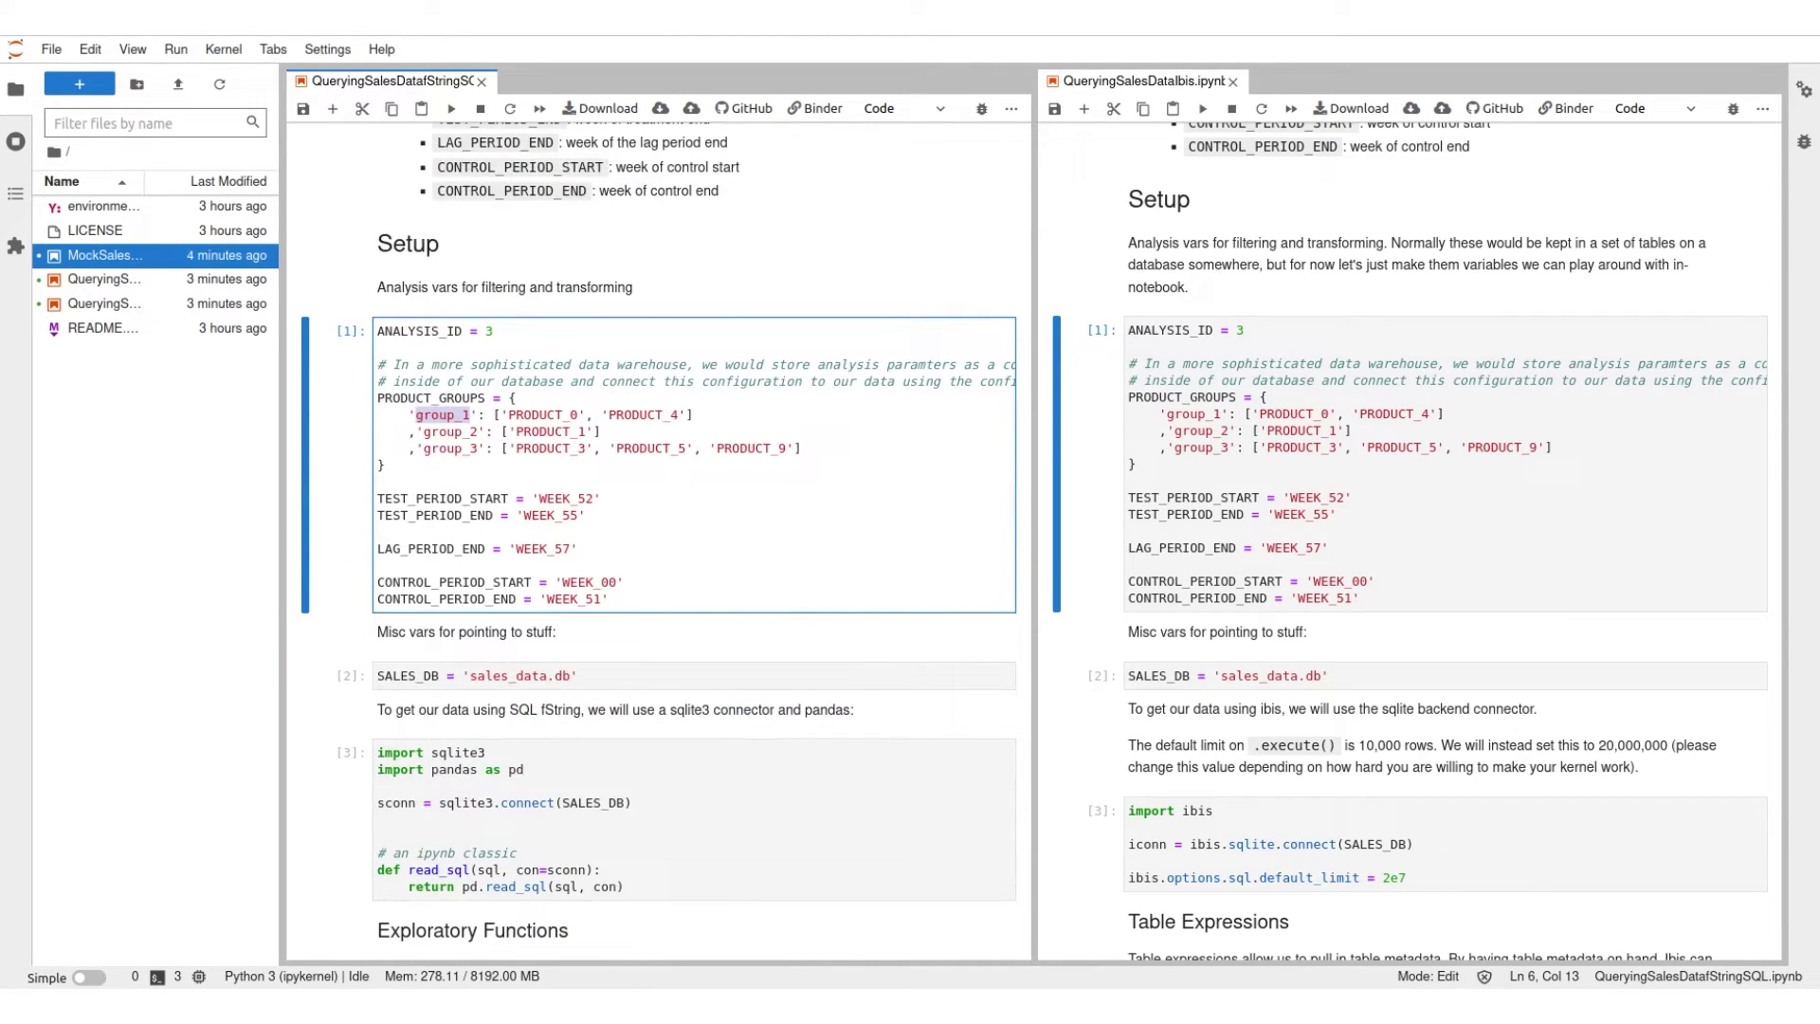
- Highlight the test and control period lines, WEEK_52, and the Ibis sales_data.db path
left_click_drag(378, 497, 584, 515)
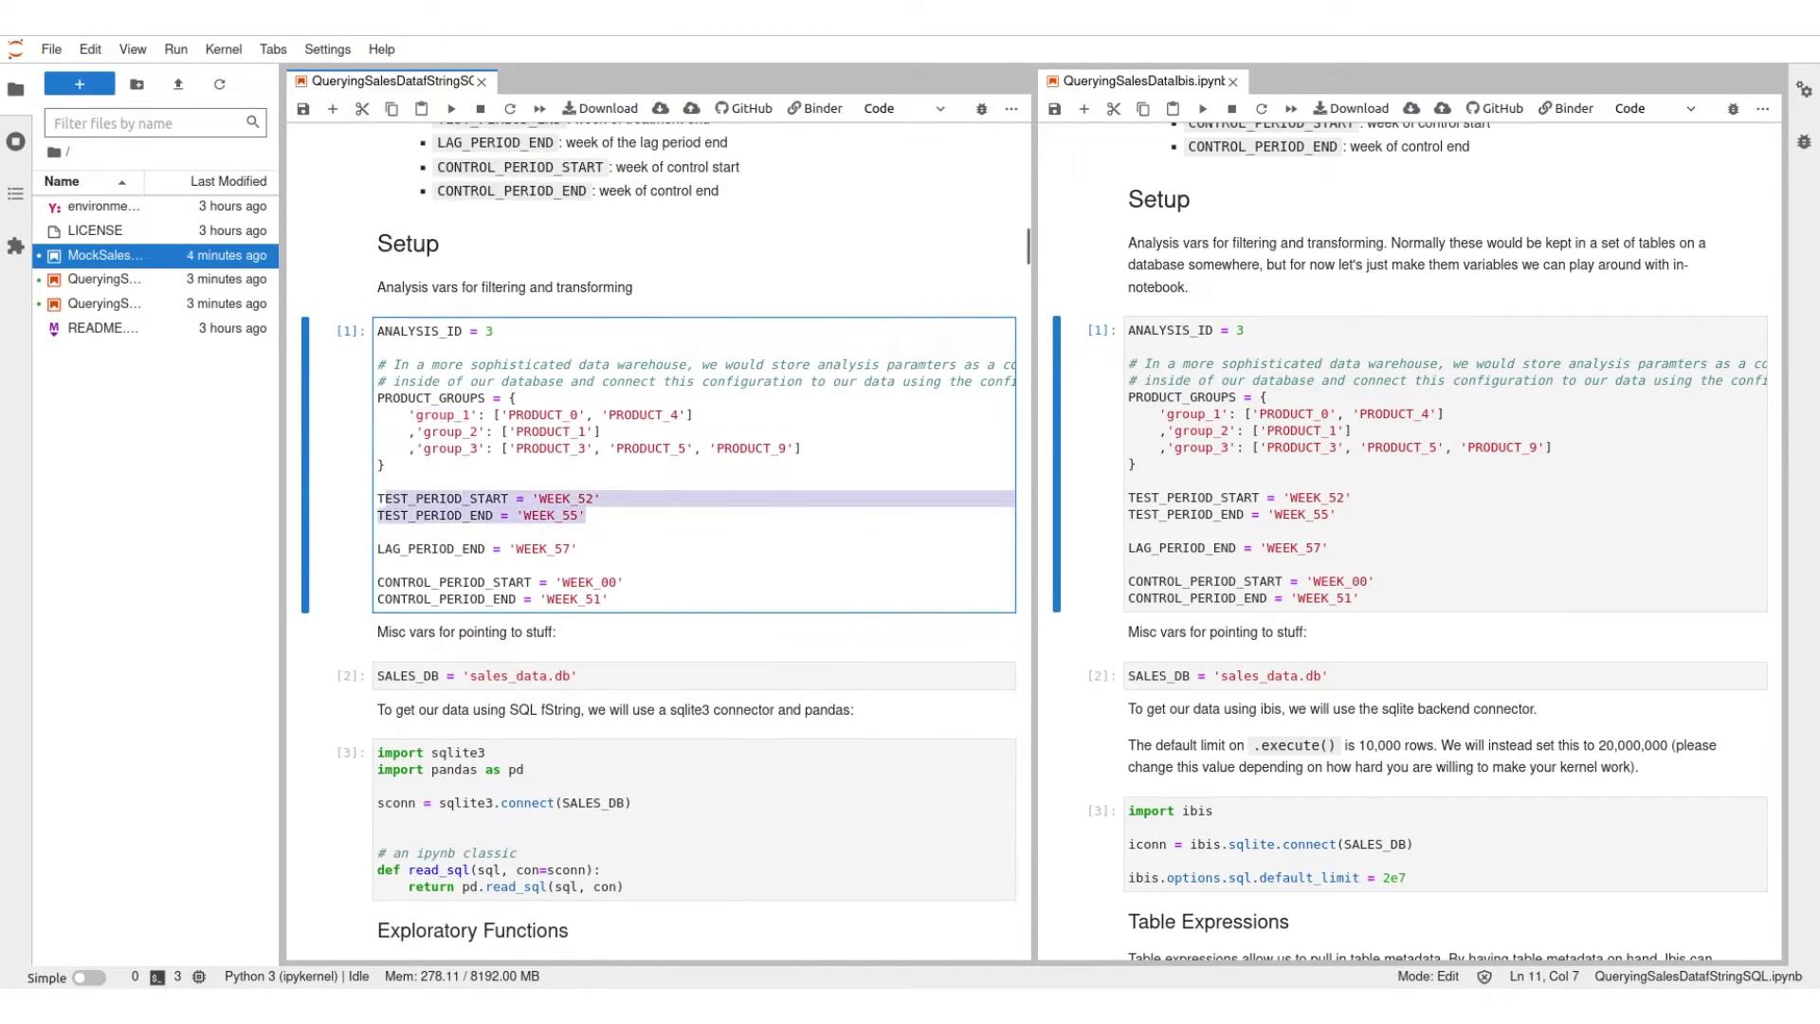
left_click_drag(378, 581, 609, 600)
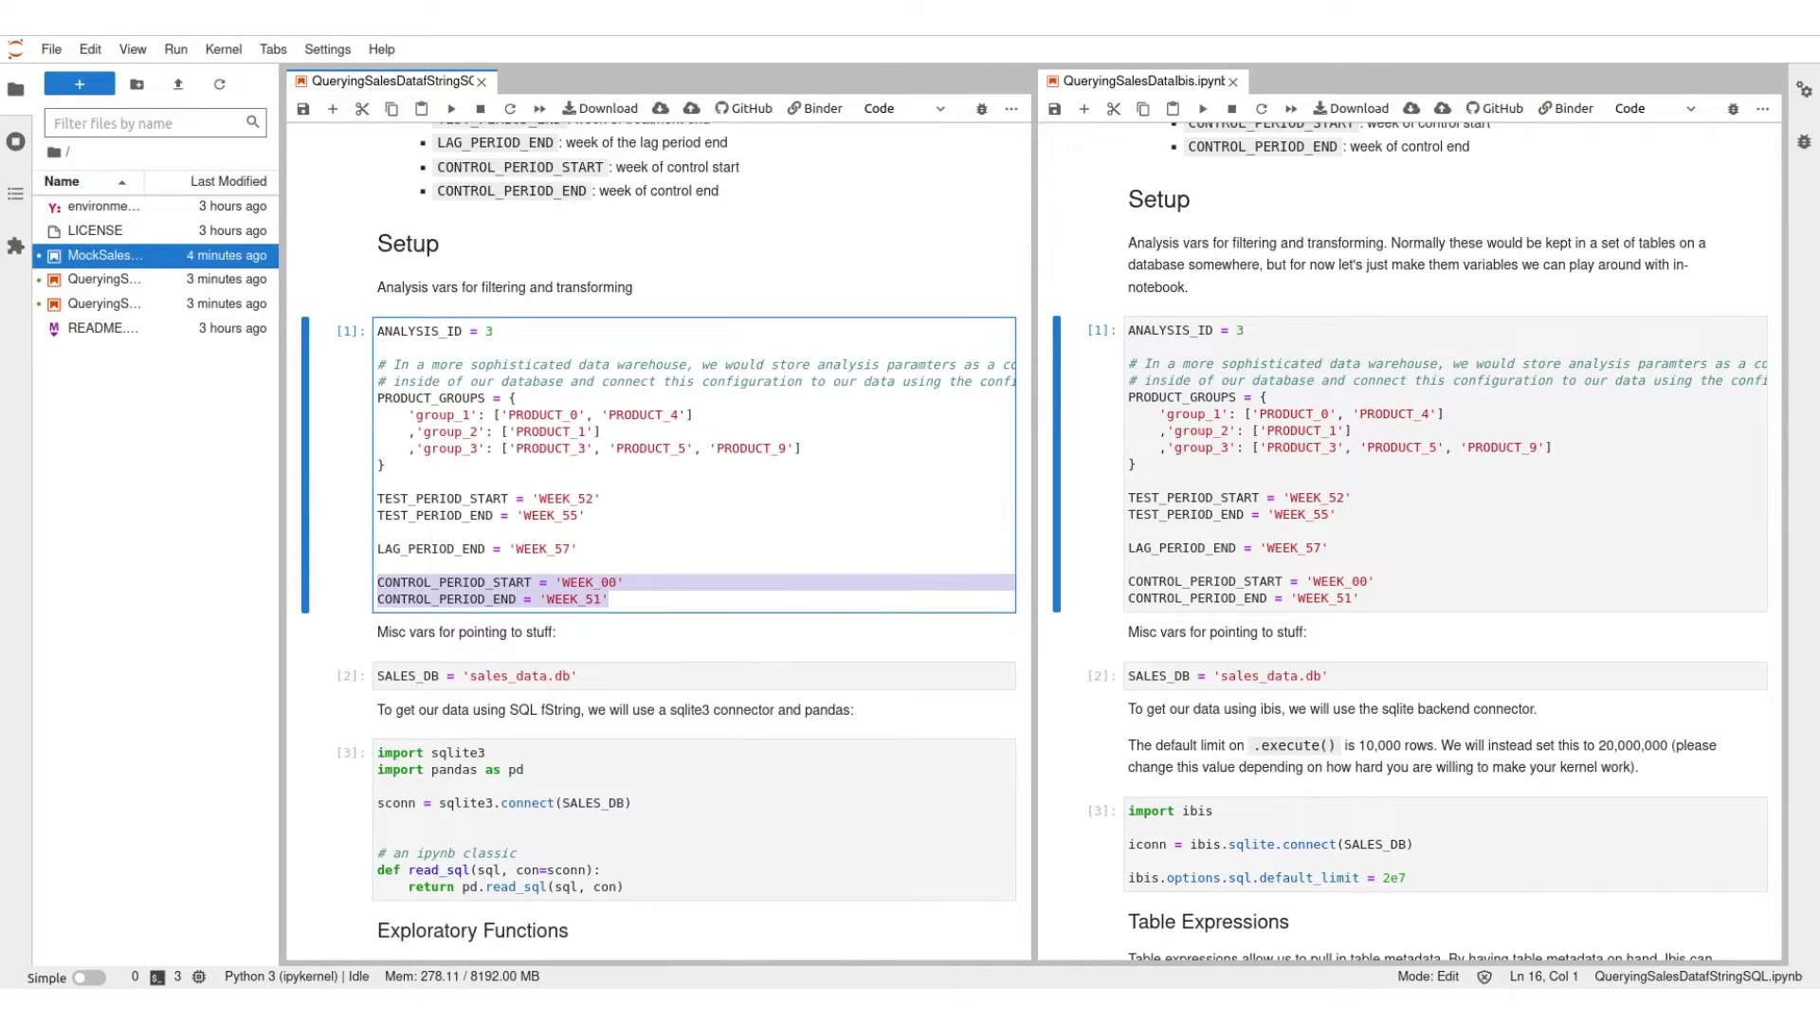
scroll(654, 541, "down", 3)
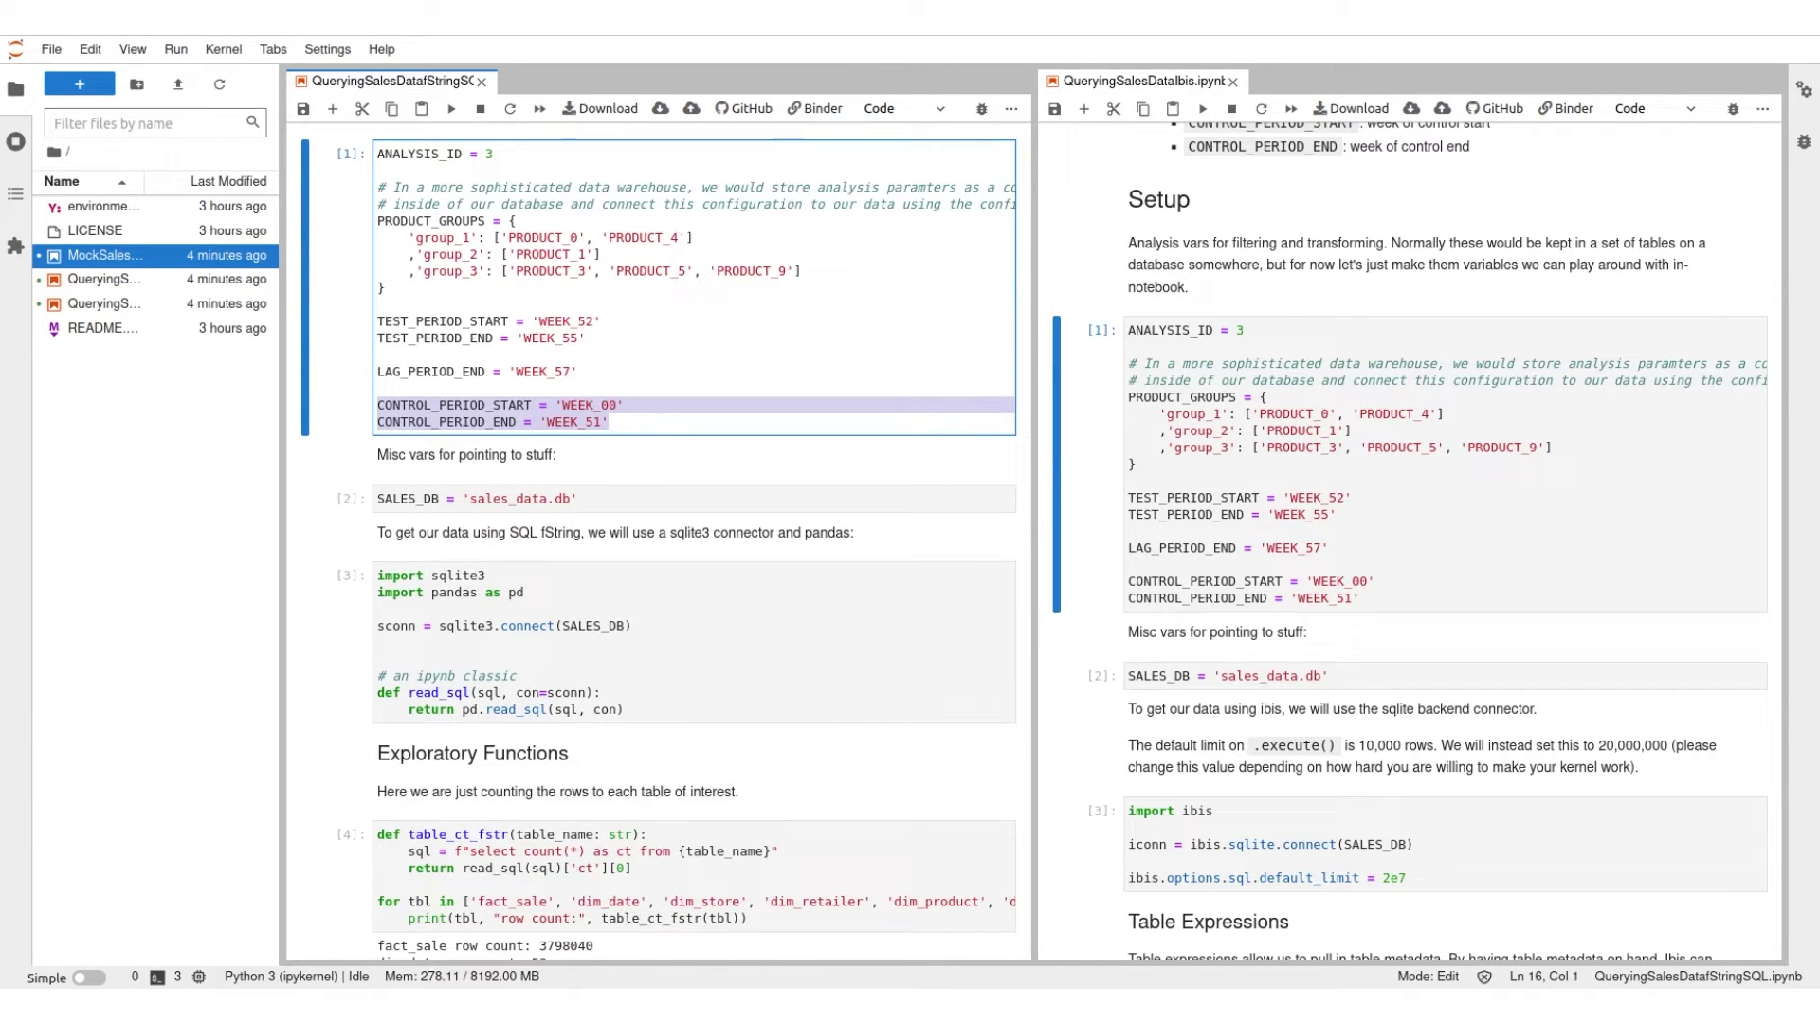
double_click(566, 321)
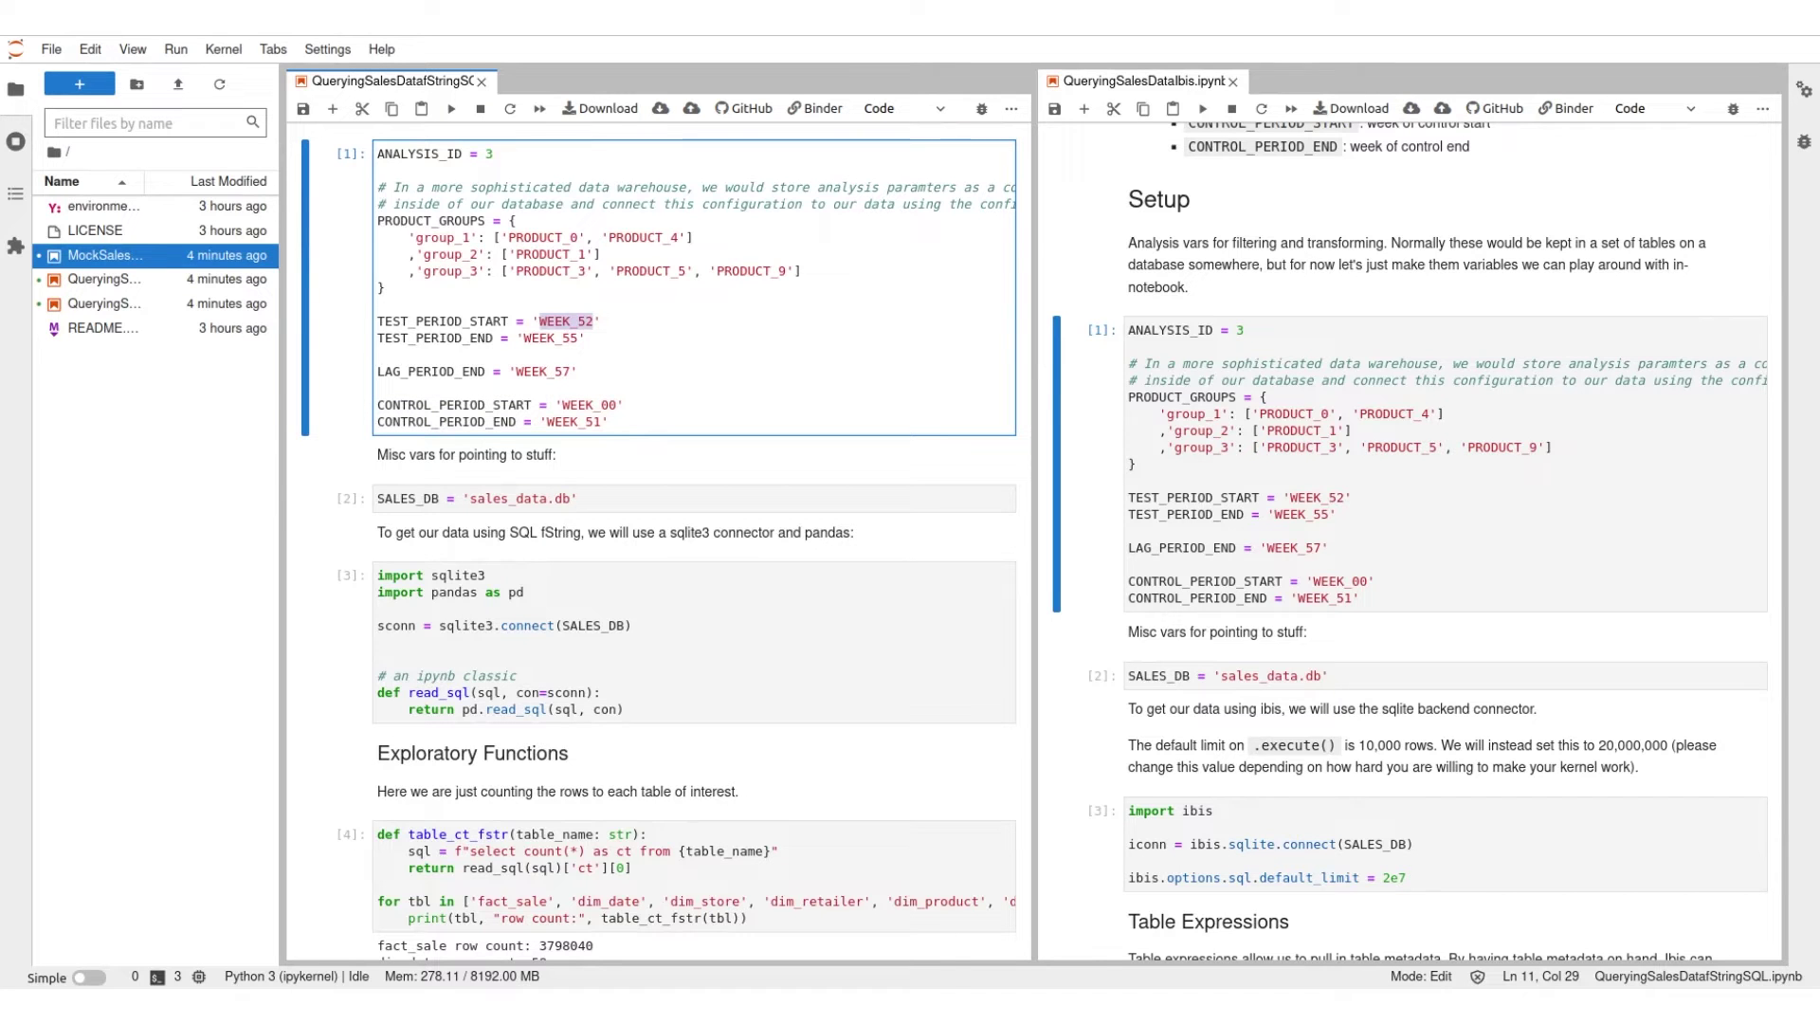
scroll(661, 540, "down", 4)
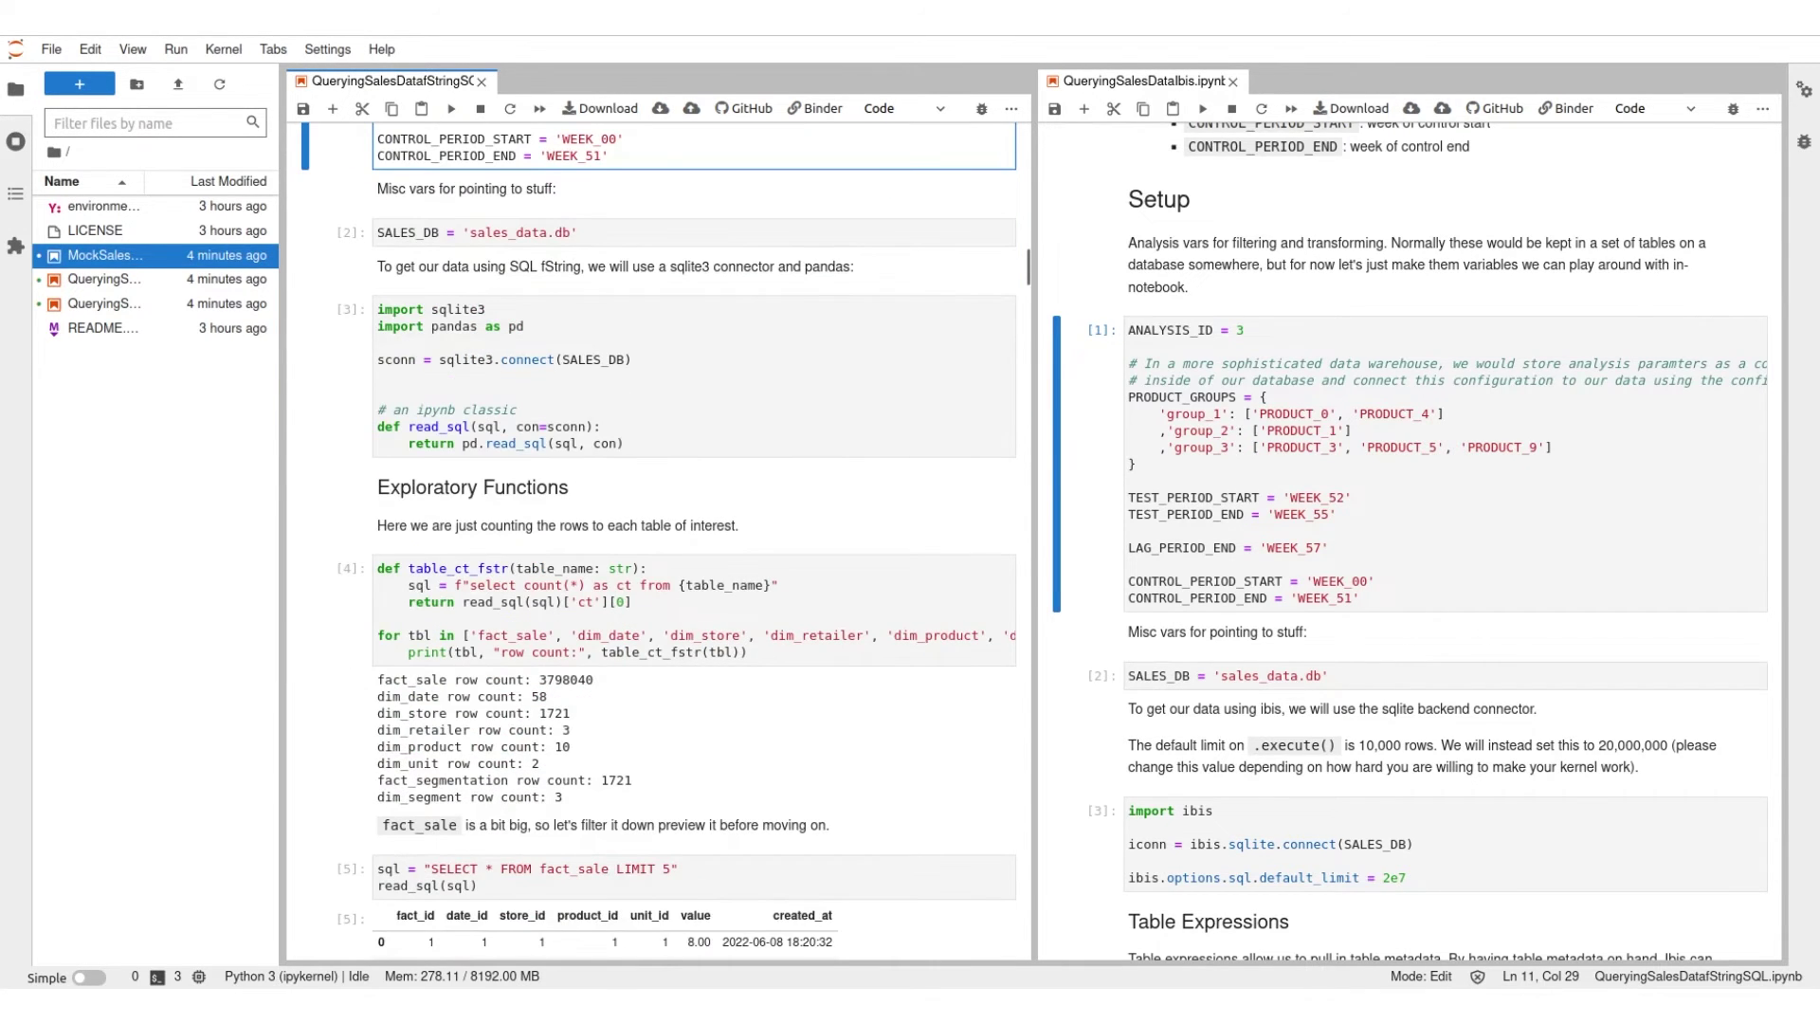
scroll(1408, 541, "down", 6)
scroll(1409, 540, "up", 1)
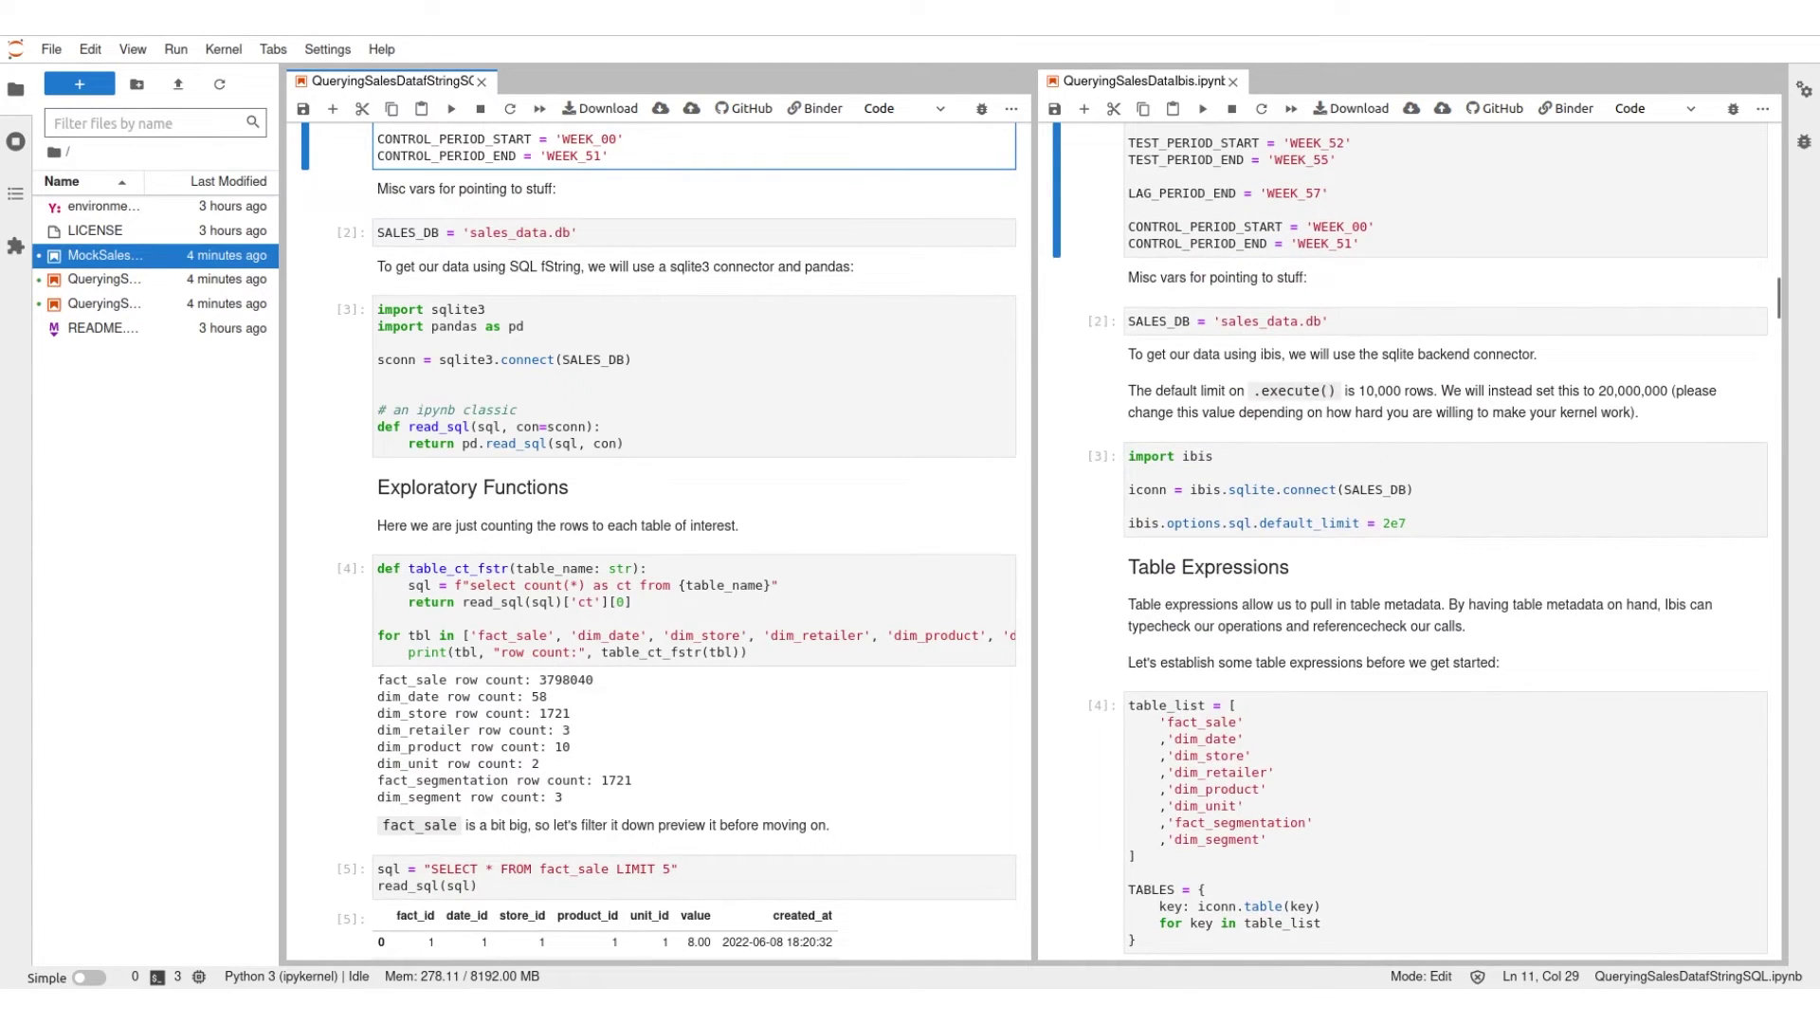
left_click(1138, 321)
scroll(661, 541, "down", 2)
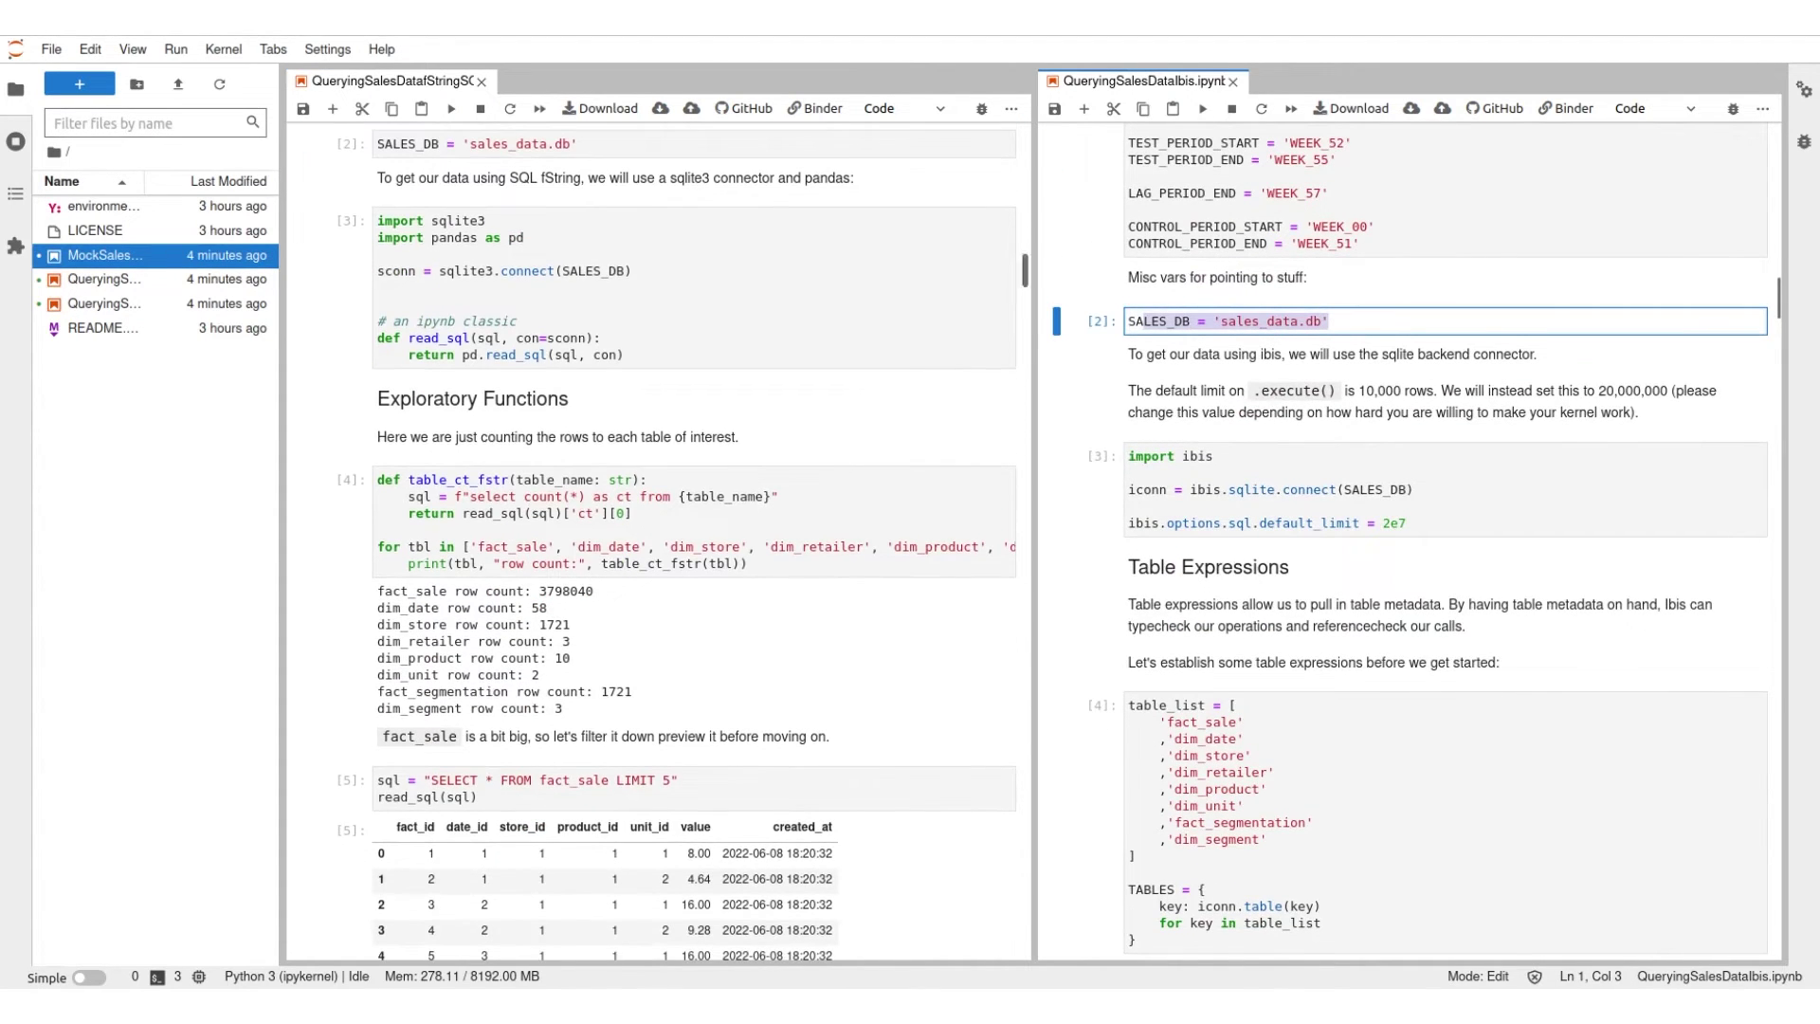
scroll(1409, 541, "down", 2)
left_click(1220, 232)
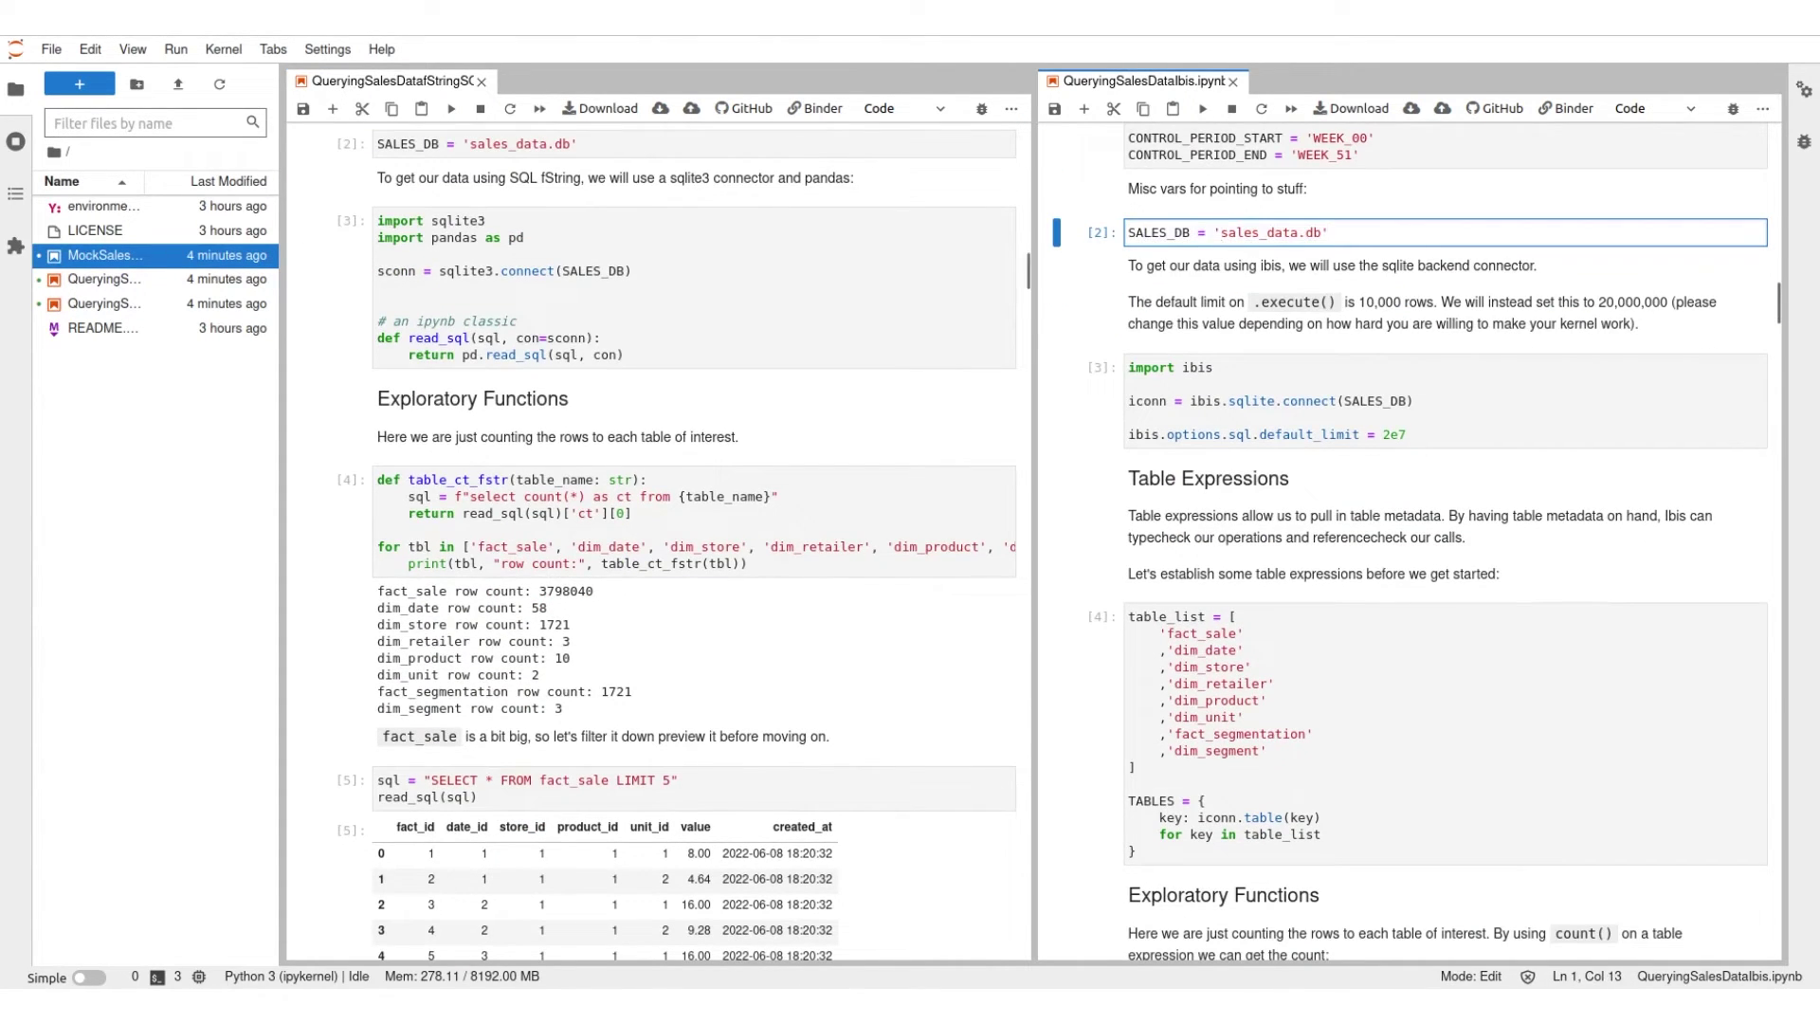
scroll(694, 540, "down", 2)
scroll(694, 541, "down", 2)
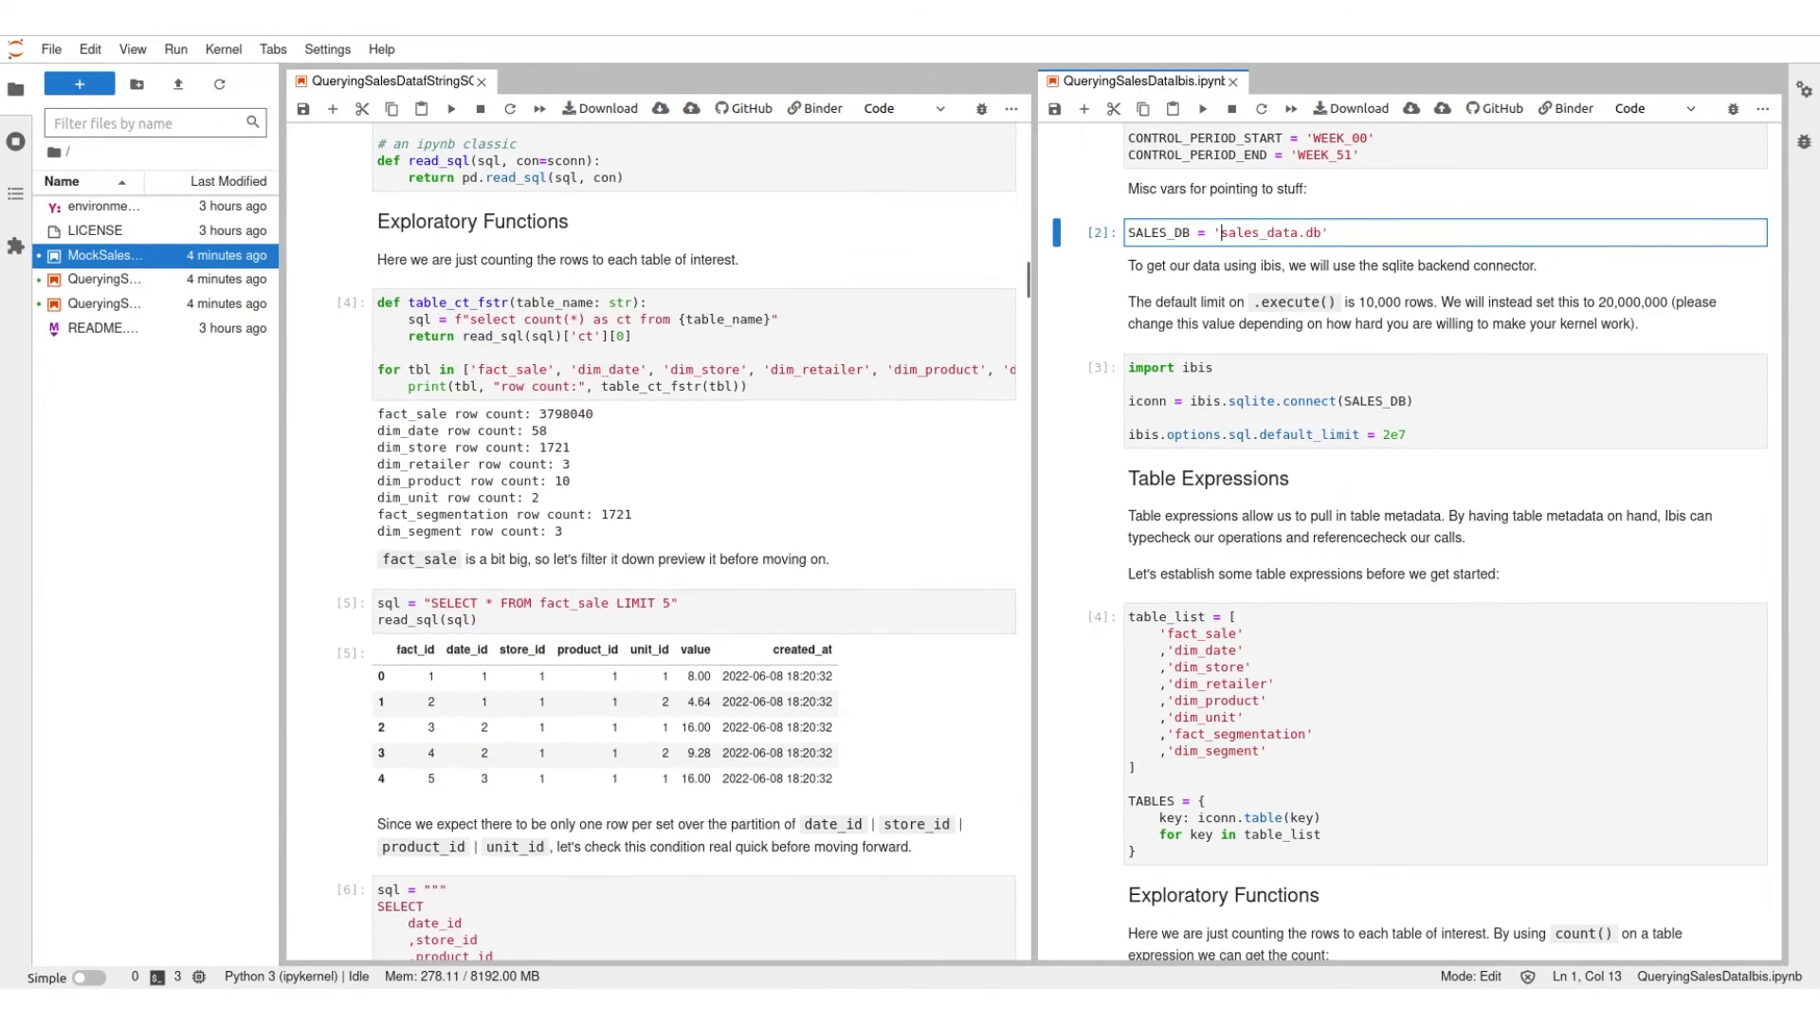
scroll(1445, 540, "down", 4)
scroll(1433, 541, "down", 2)
scroll(1432, 540, "down", 2)
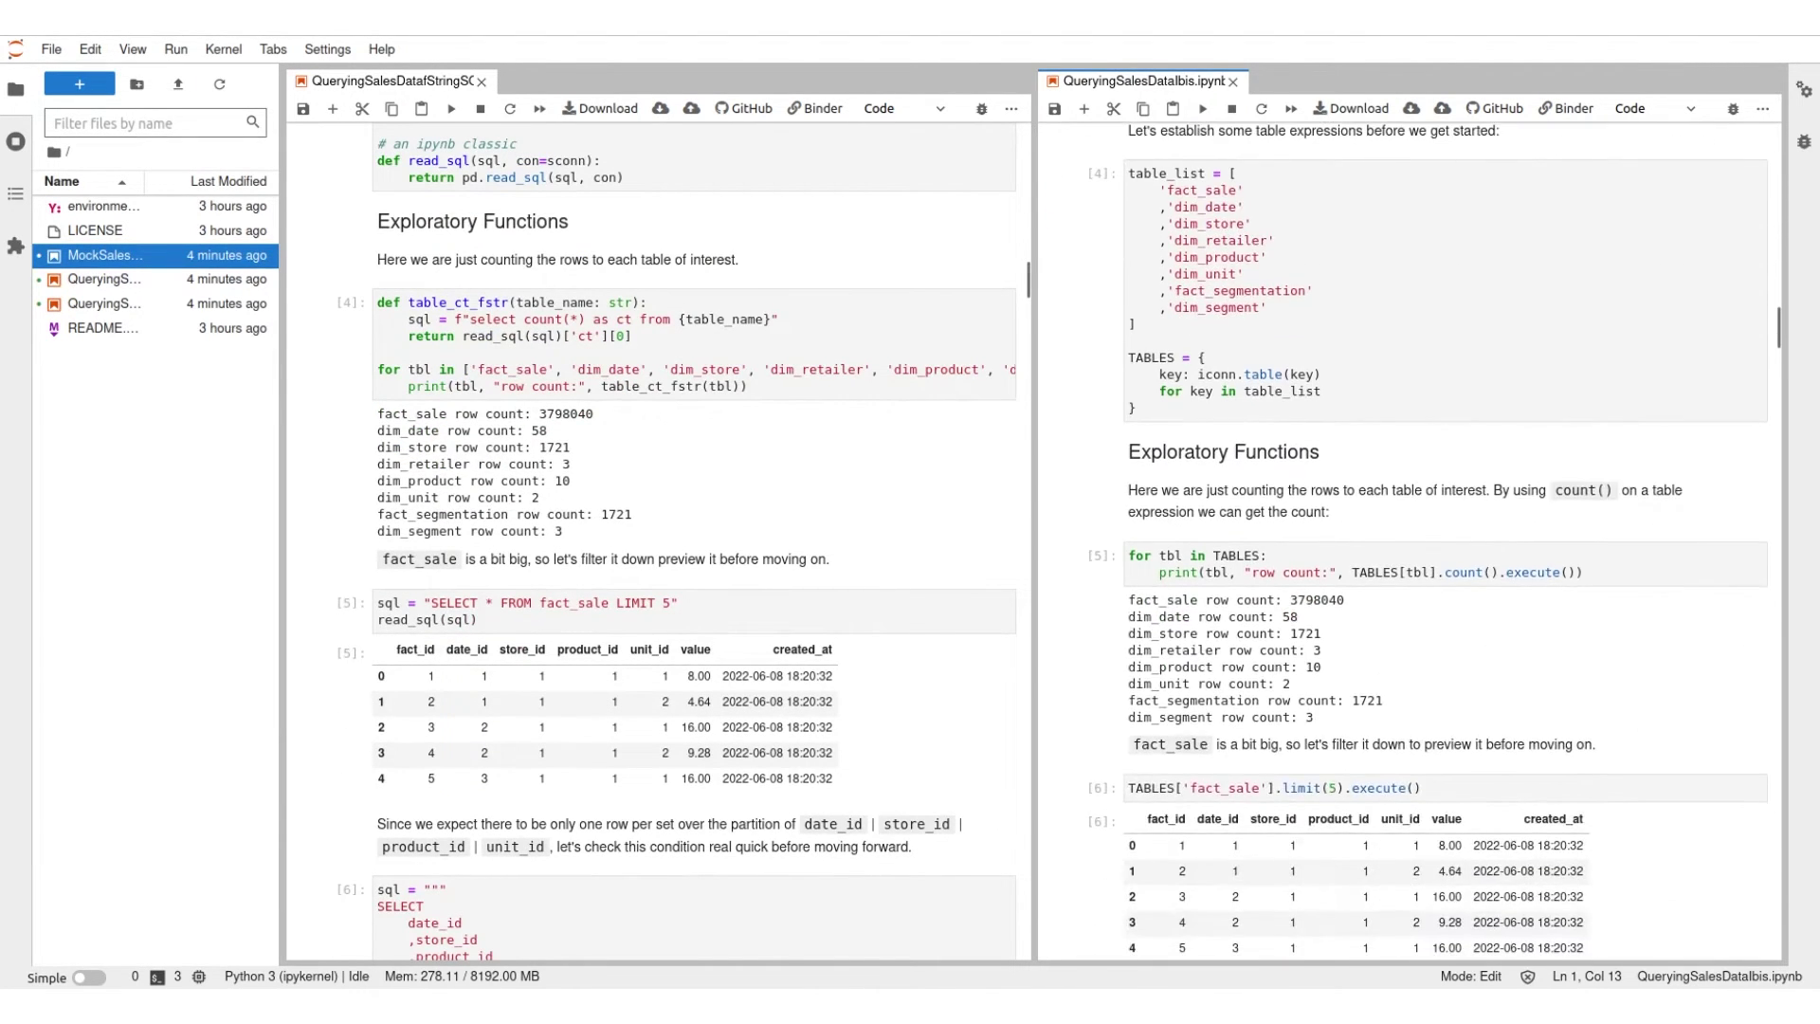
scroll(1408, 540, "down", 4)
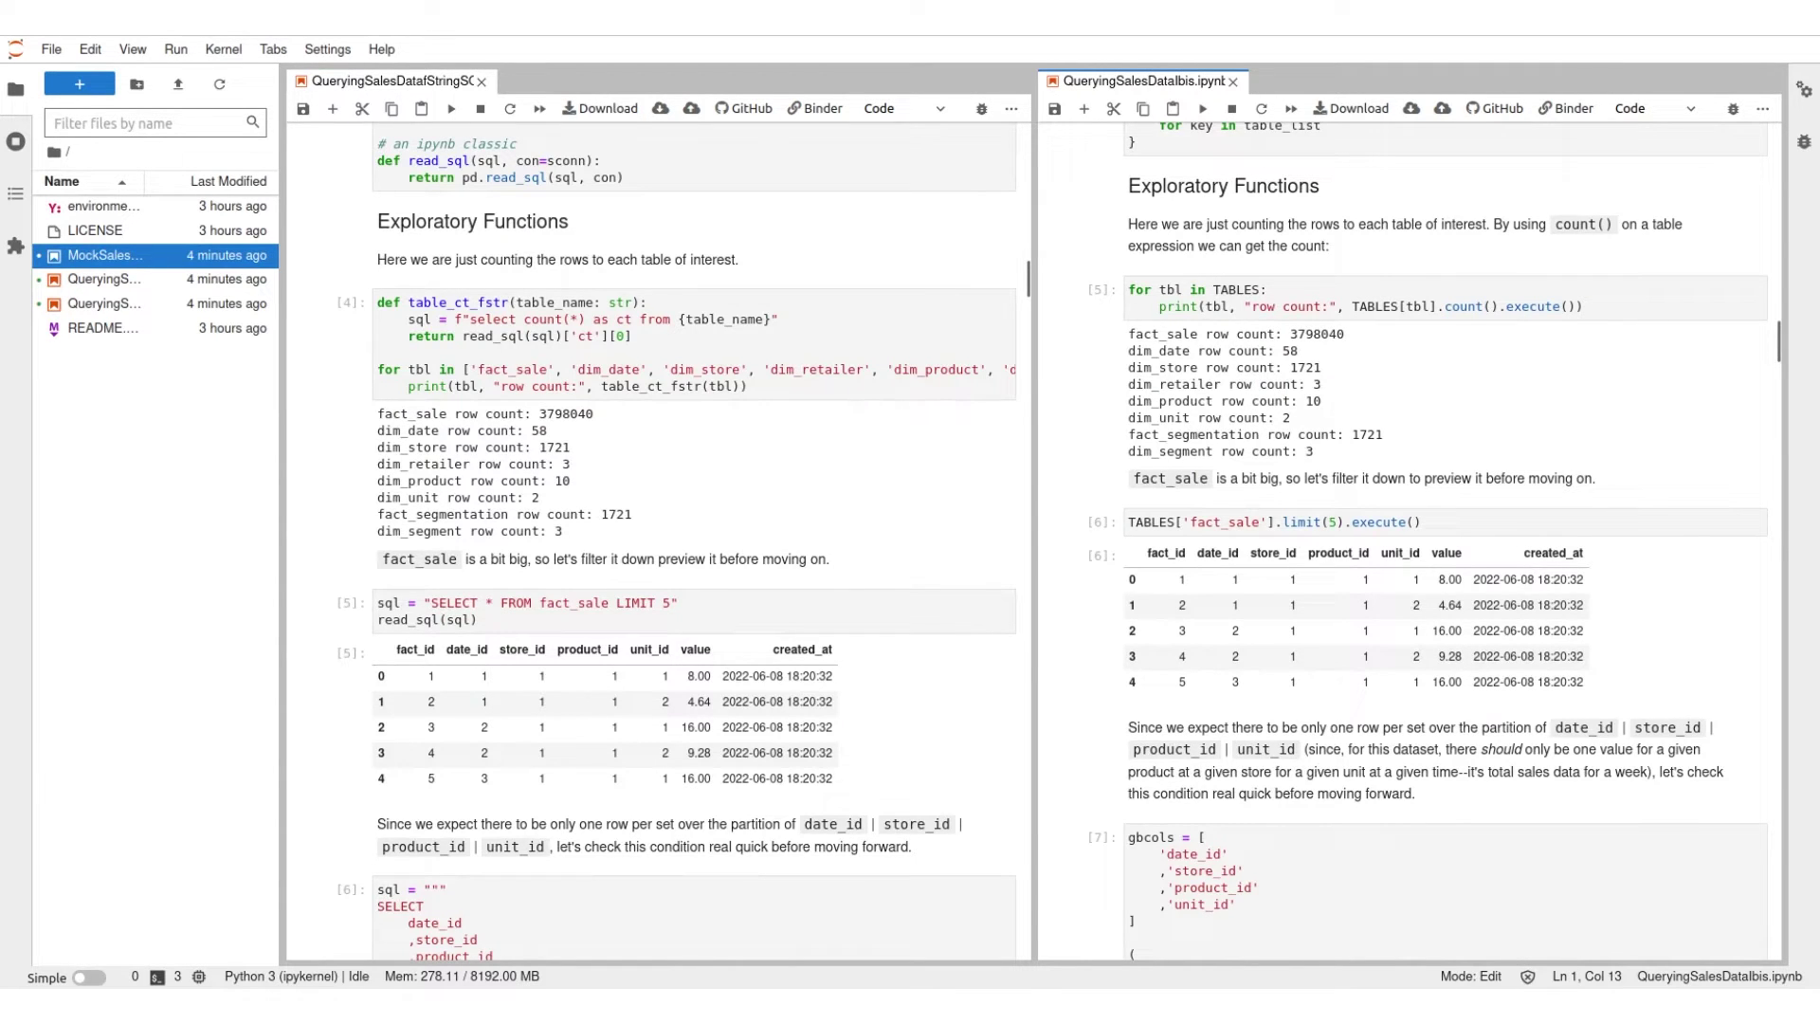
left_click_drag(431, 320, 779, 320)
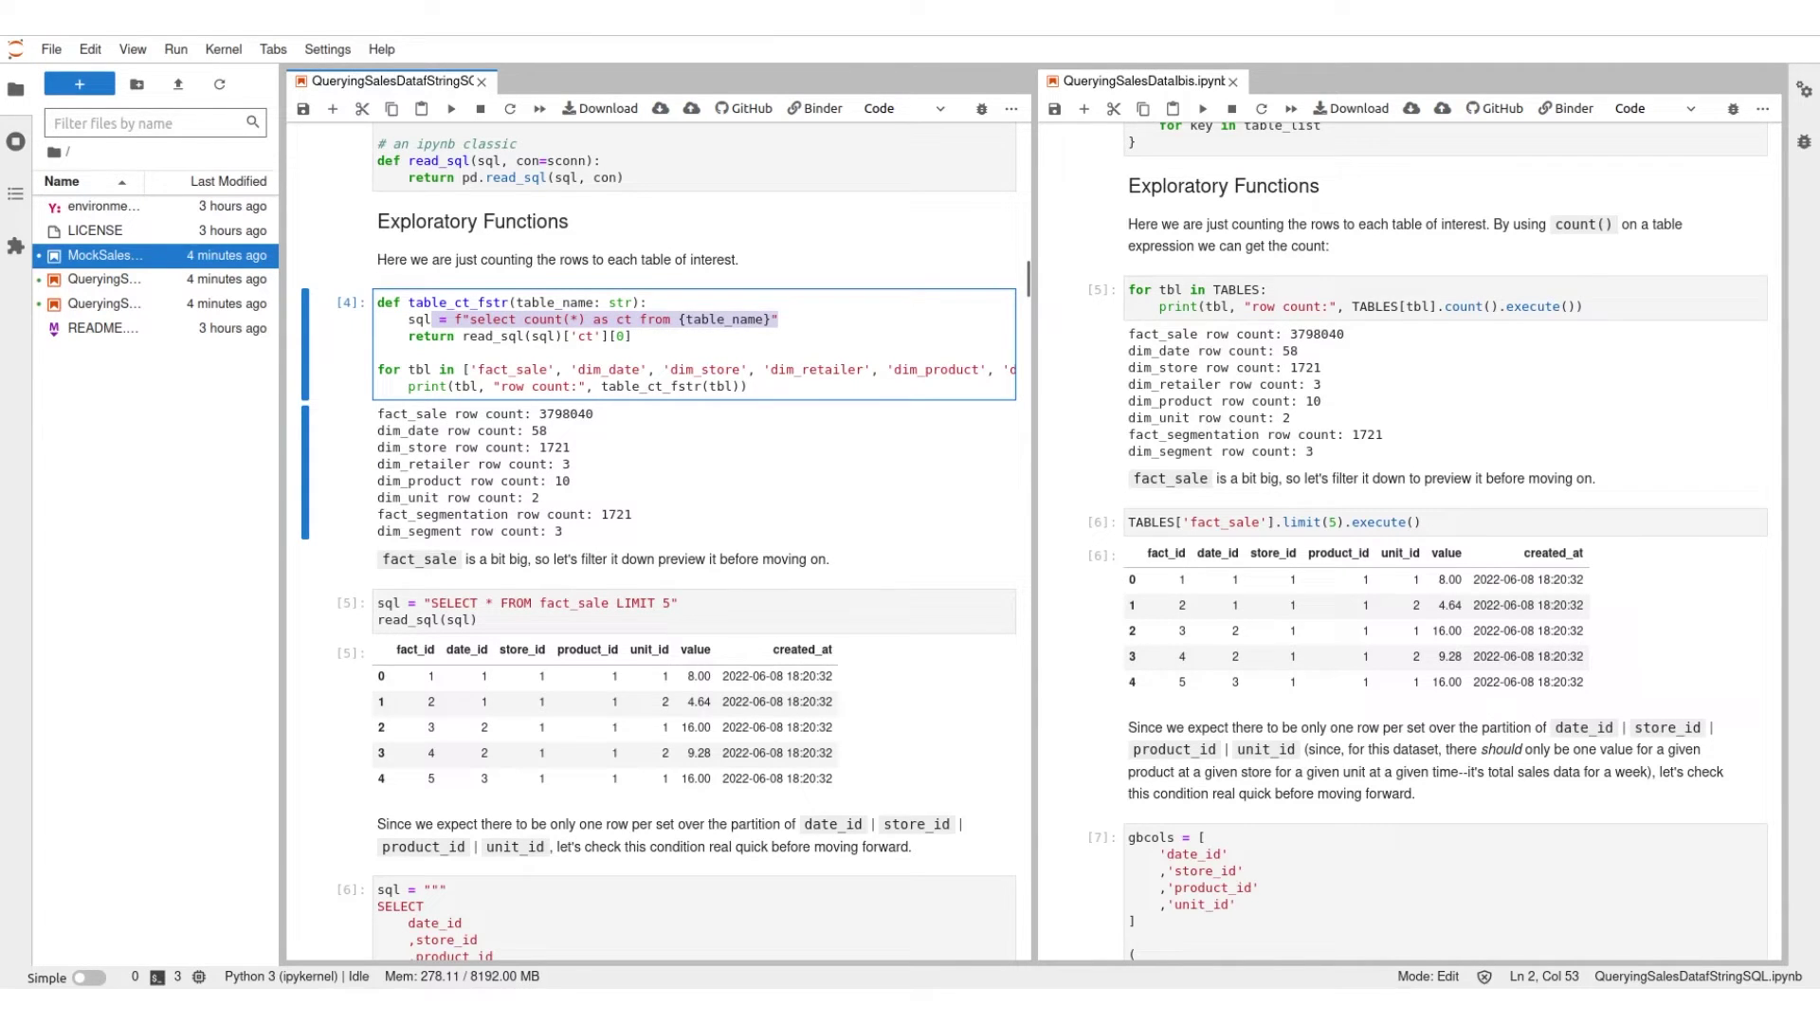
left_click_drag(461, 336, 581, 336)
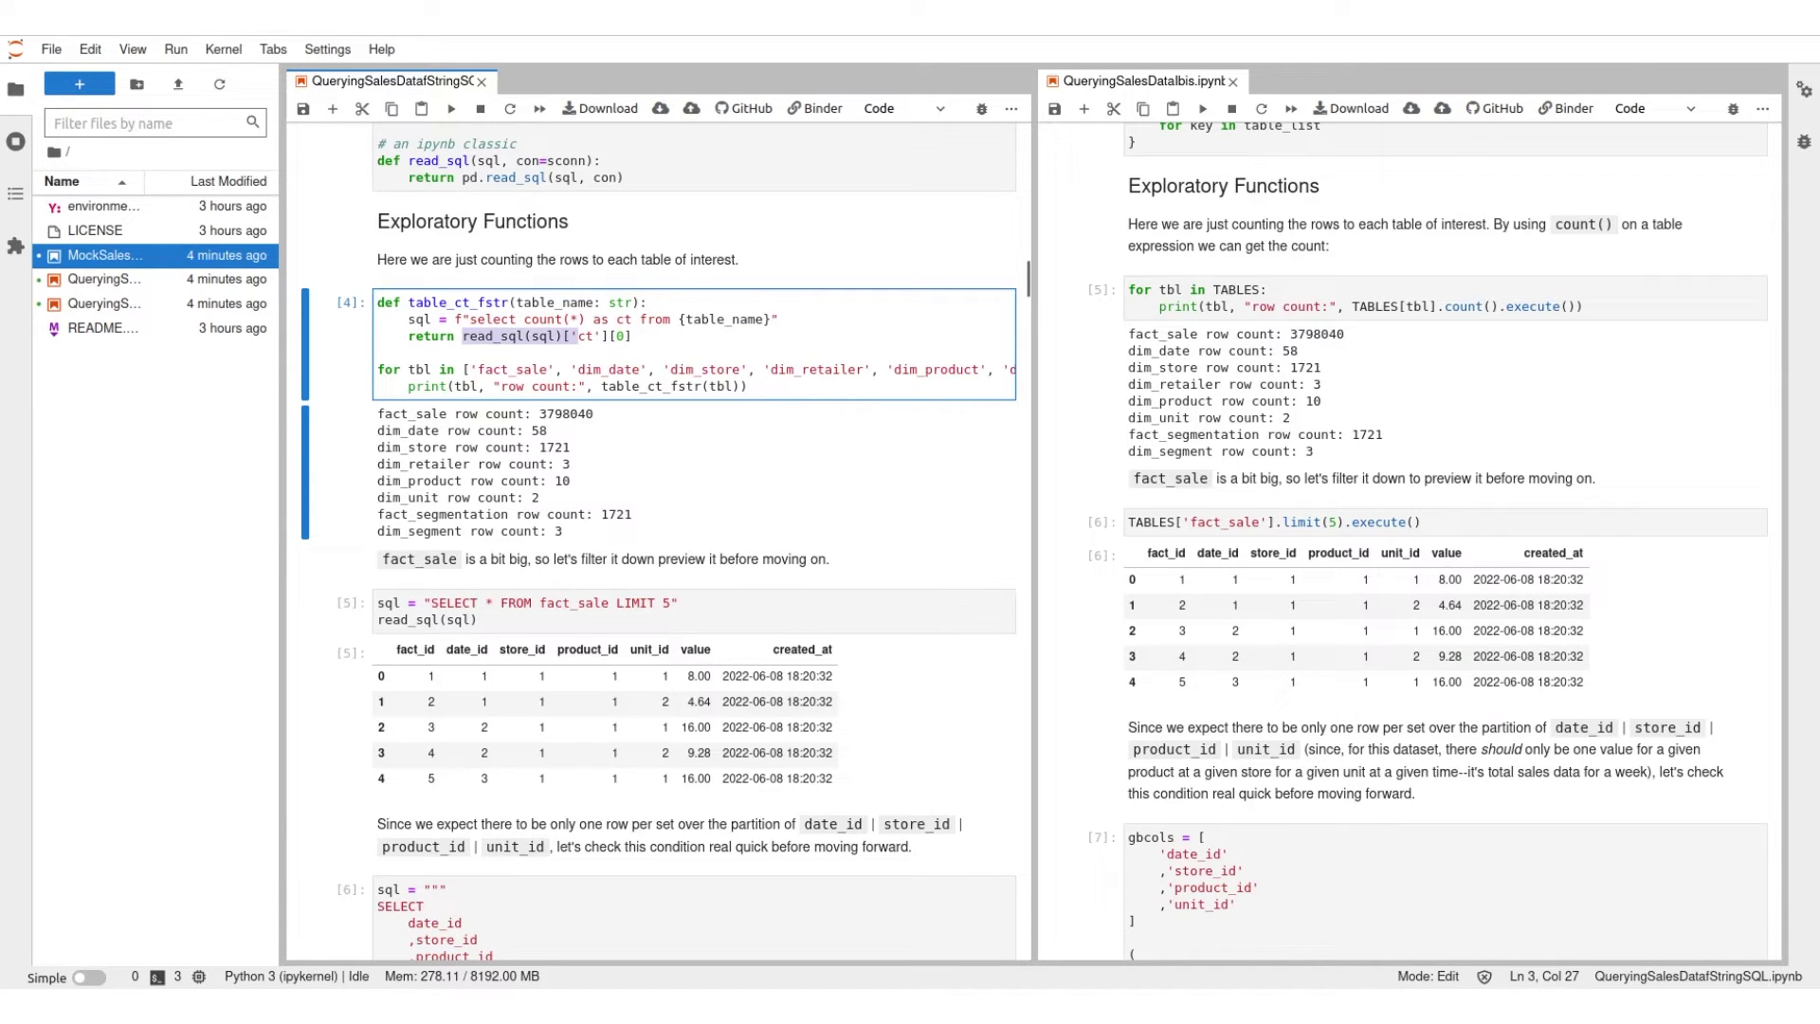
left_click_drag(384, 131, 627, 176)
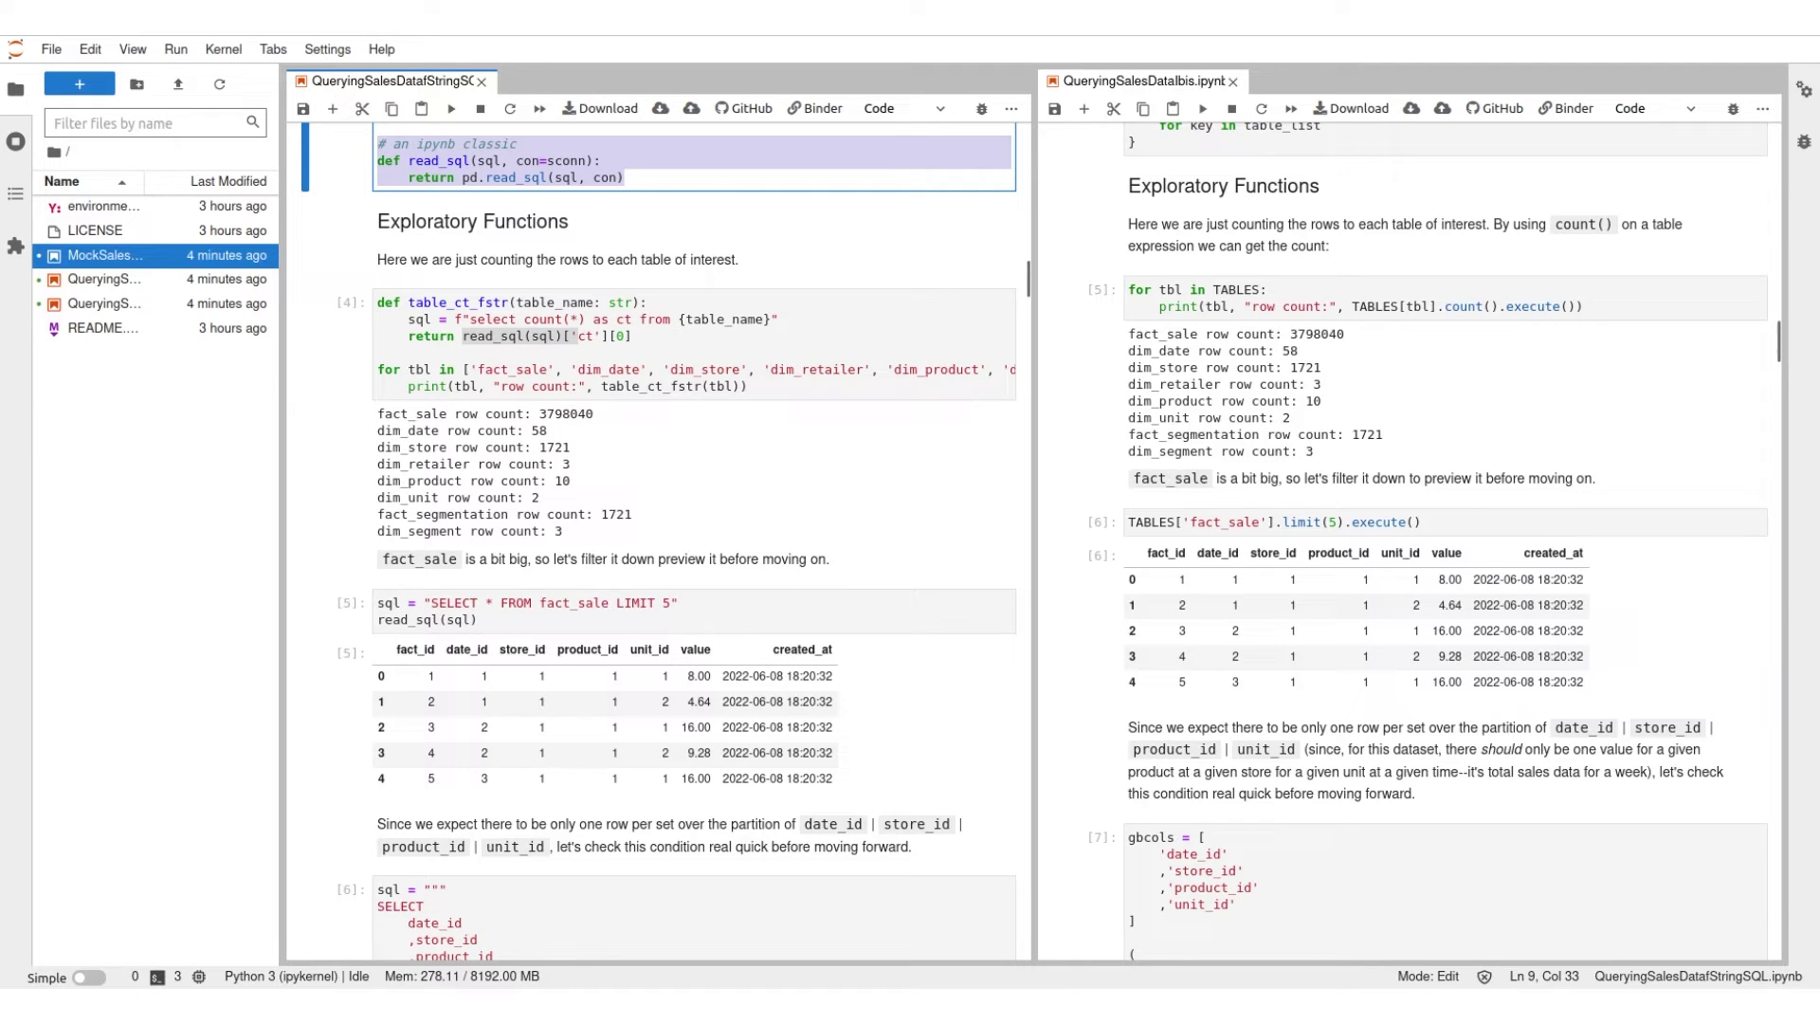
left_click(1583, 305)
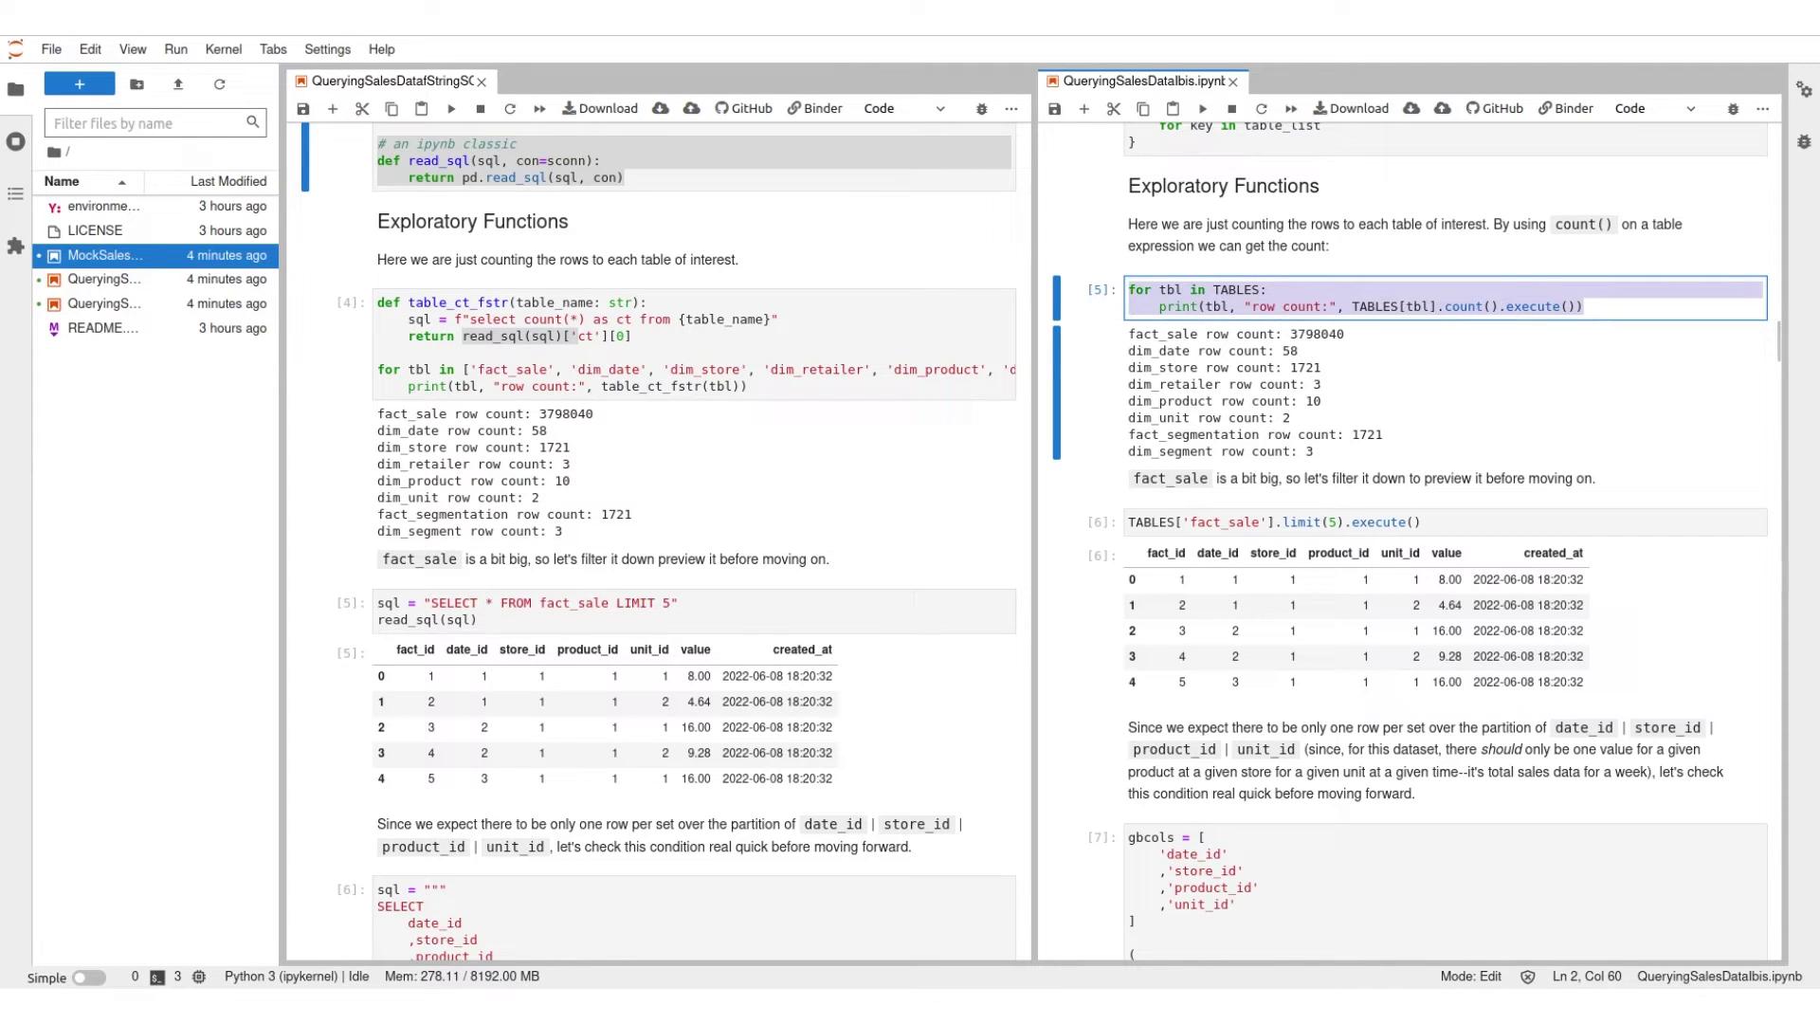
left_click(1260, 290)
scroll(1408, 541, "up", 3)
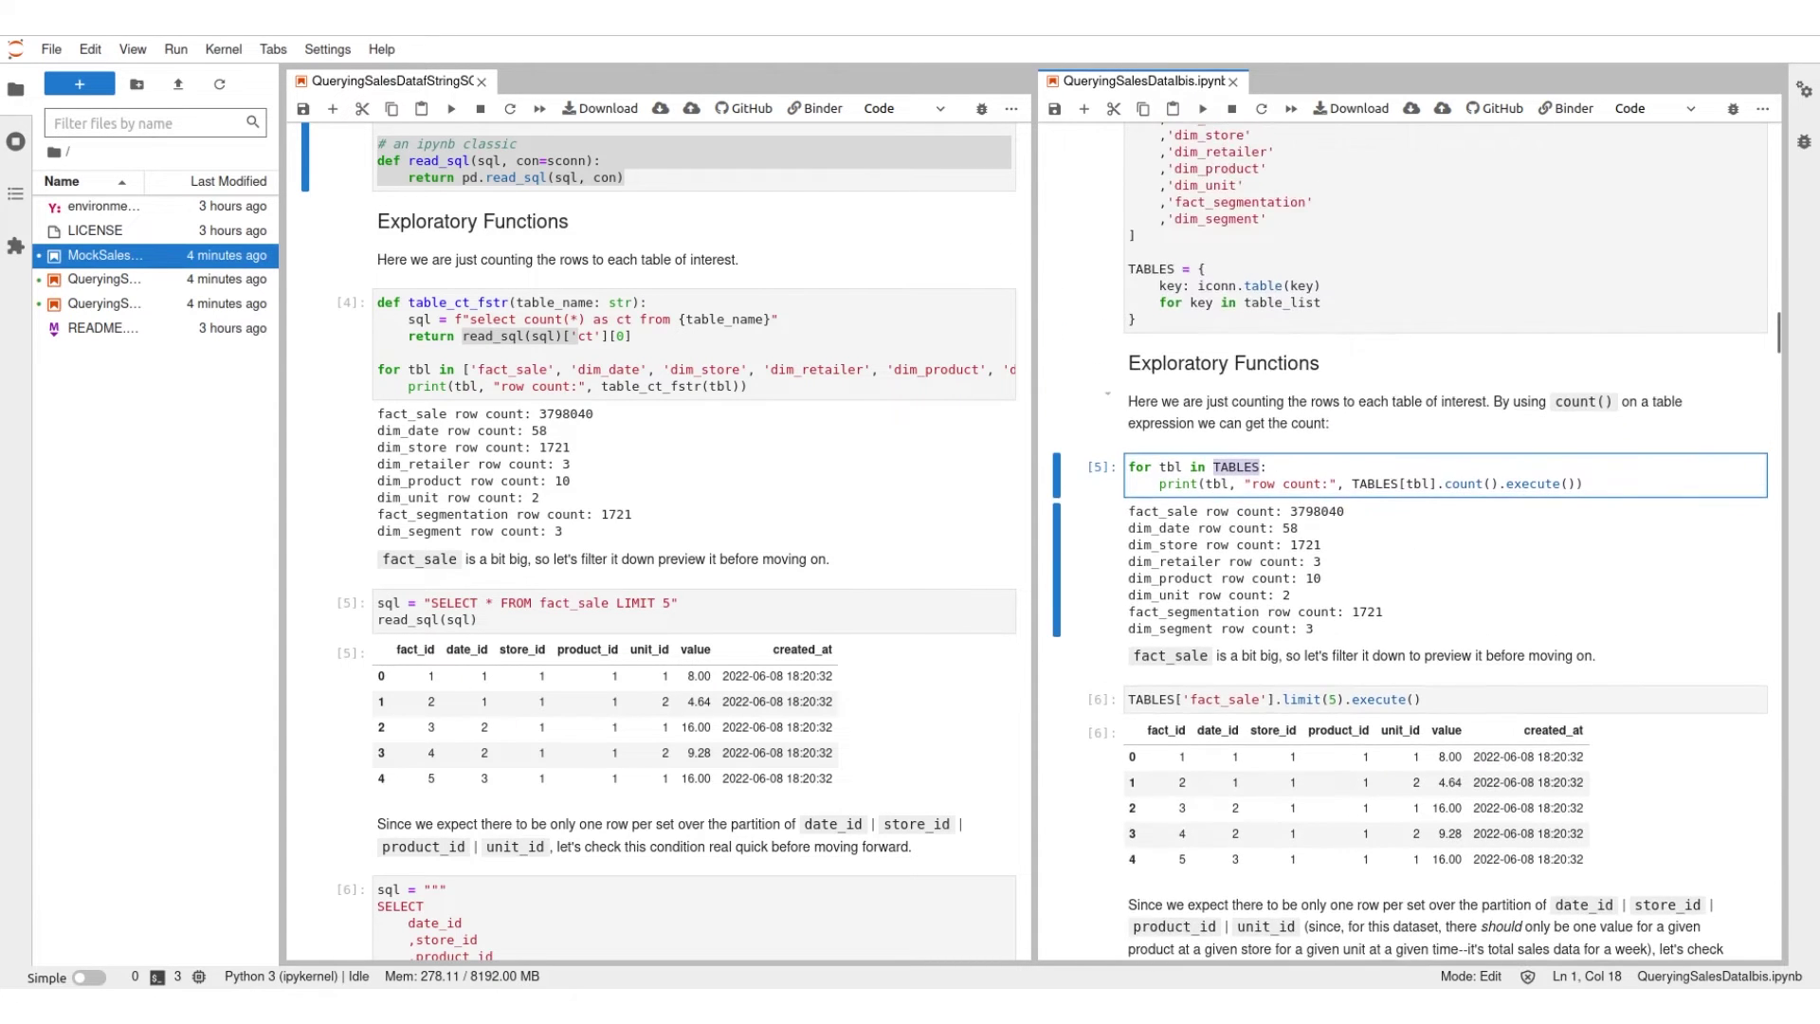
scroll(1408, 541, "up", 2)
left_click_drag(1129, 262, 1108, 569)
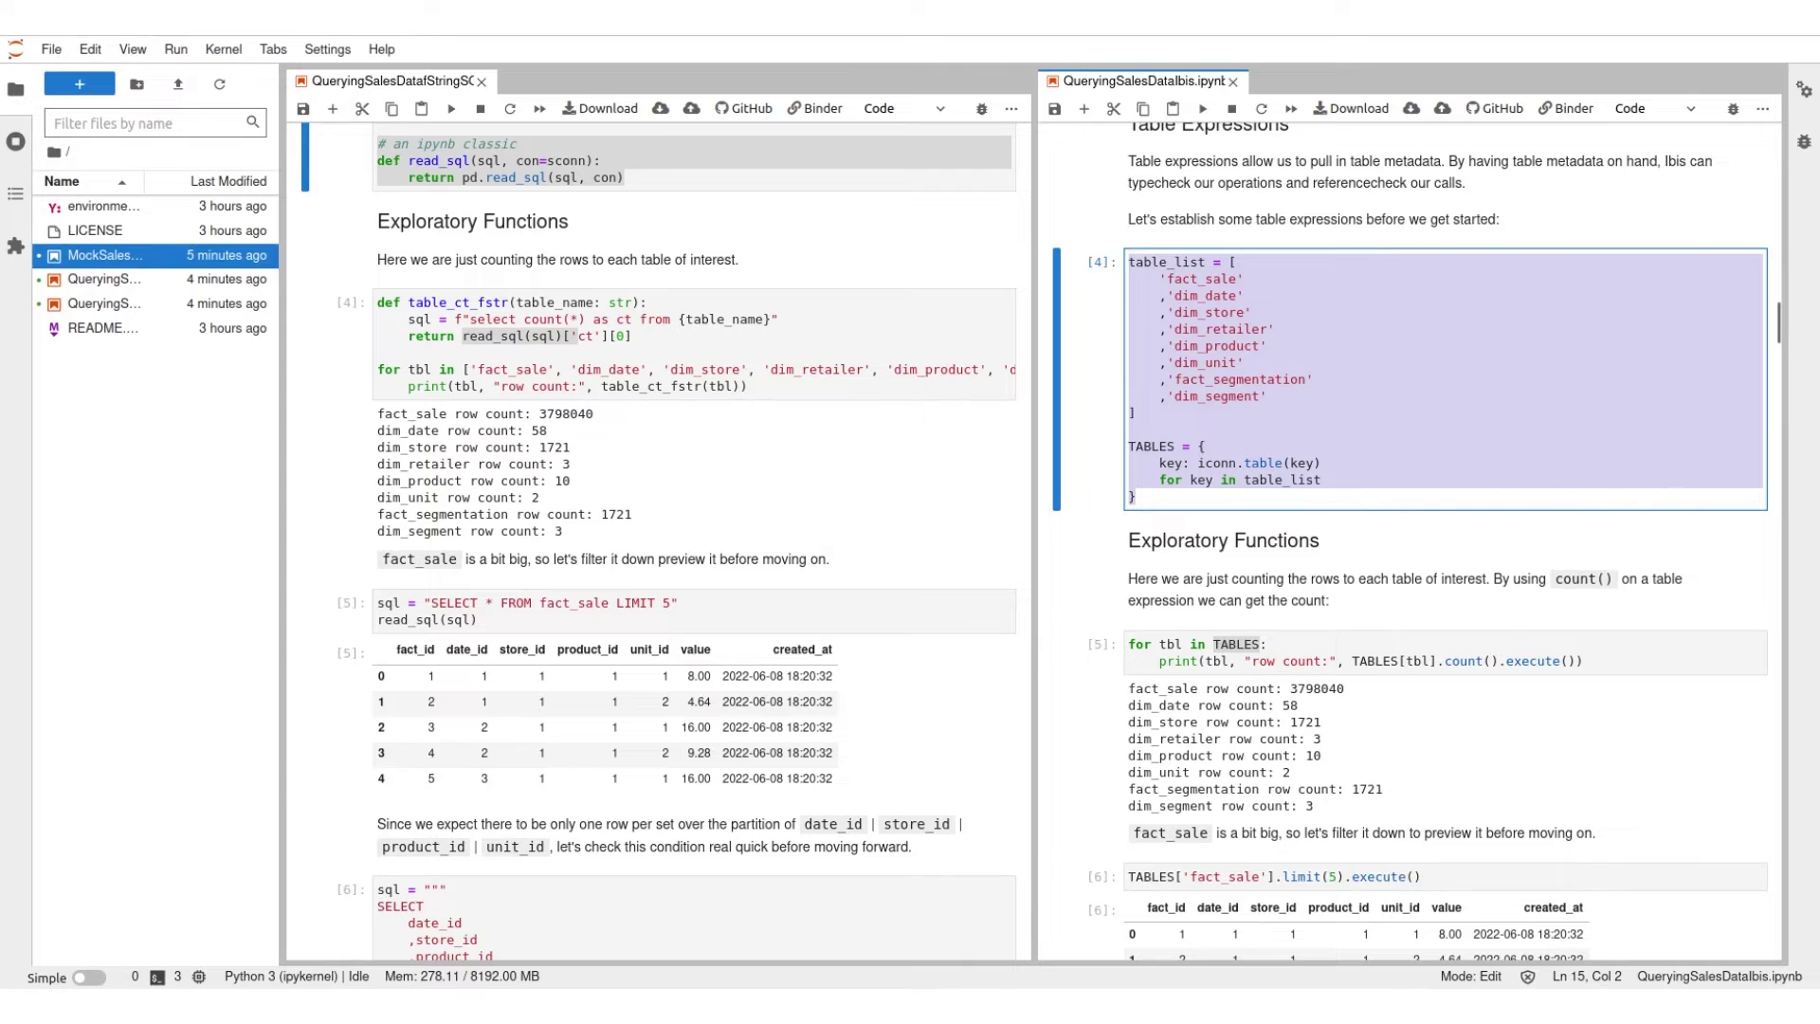
scroll(1334, 542, "down", 5)
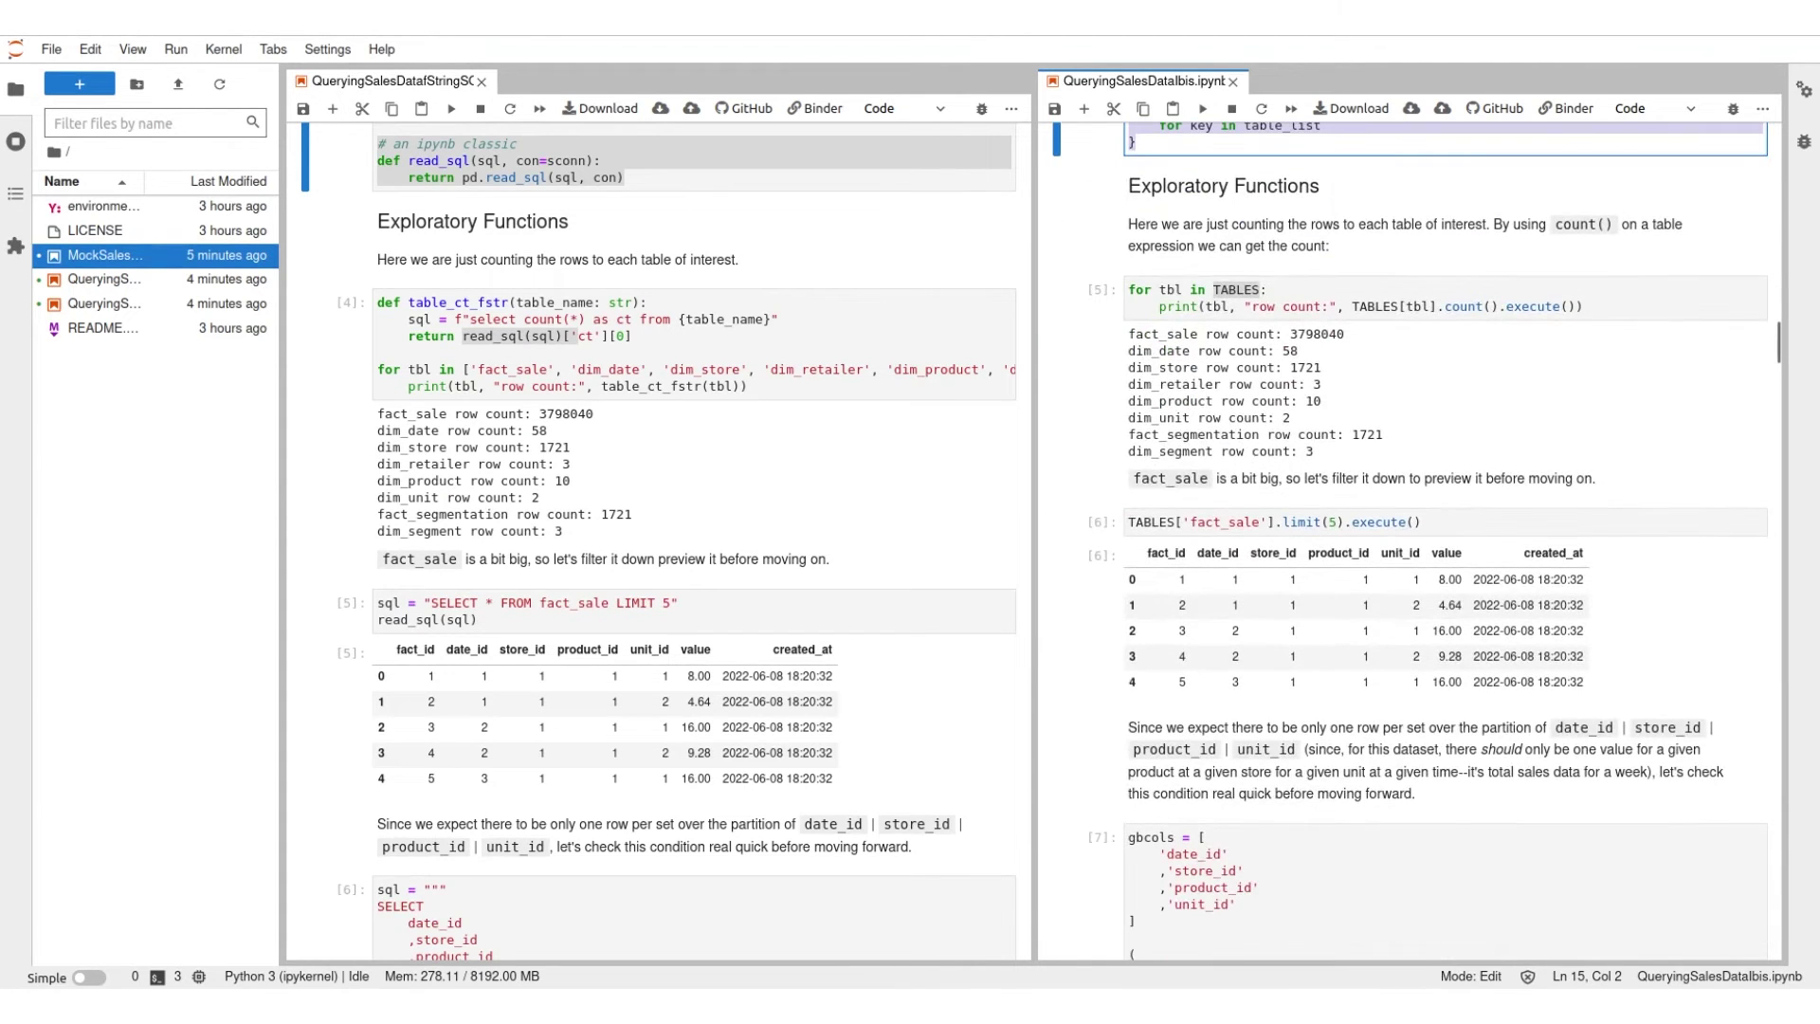
left_click(1229, 306)
left_click_drag(1437, 307, 1502, 305)
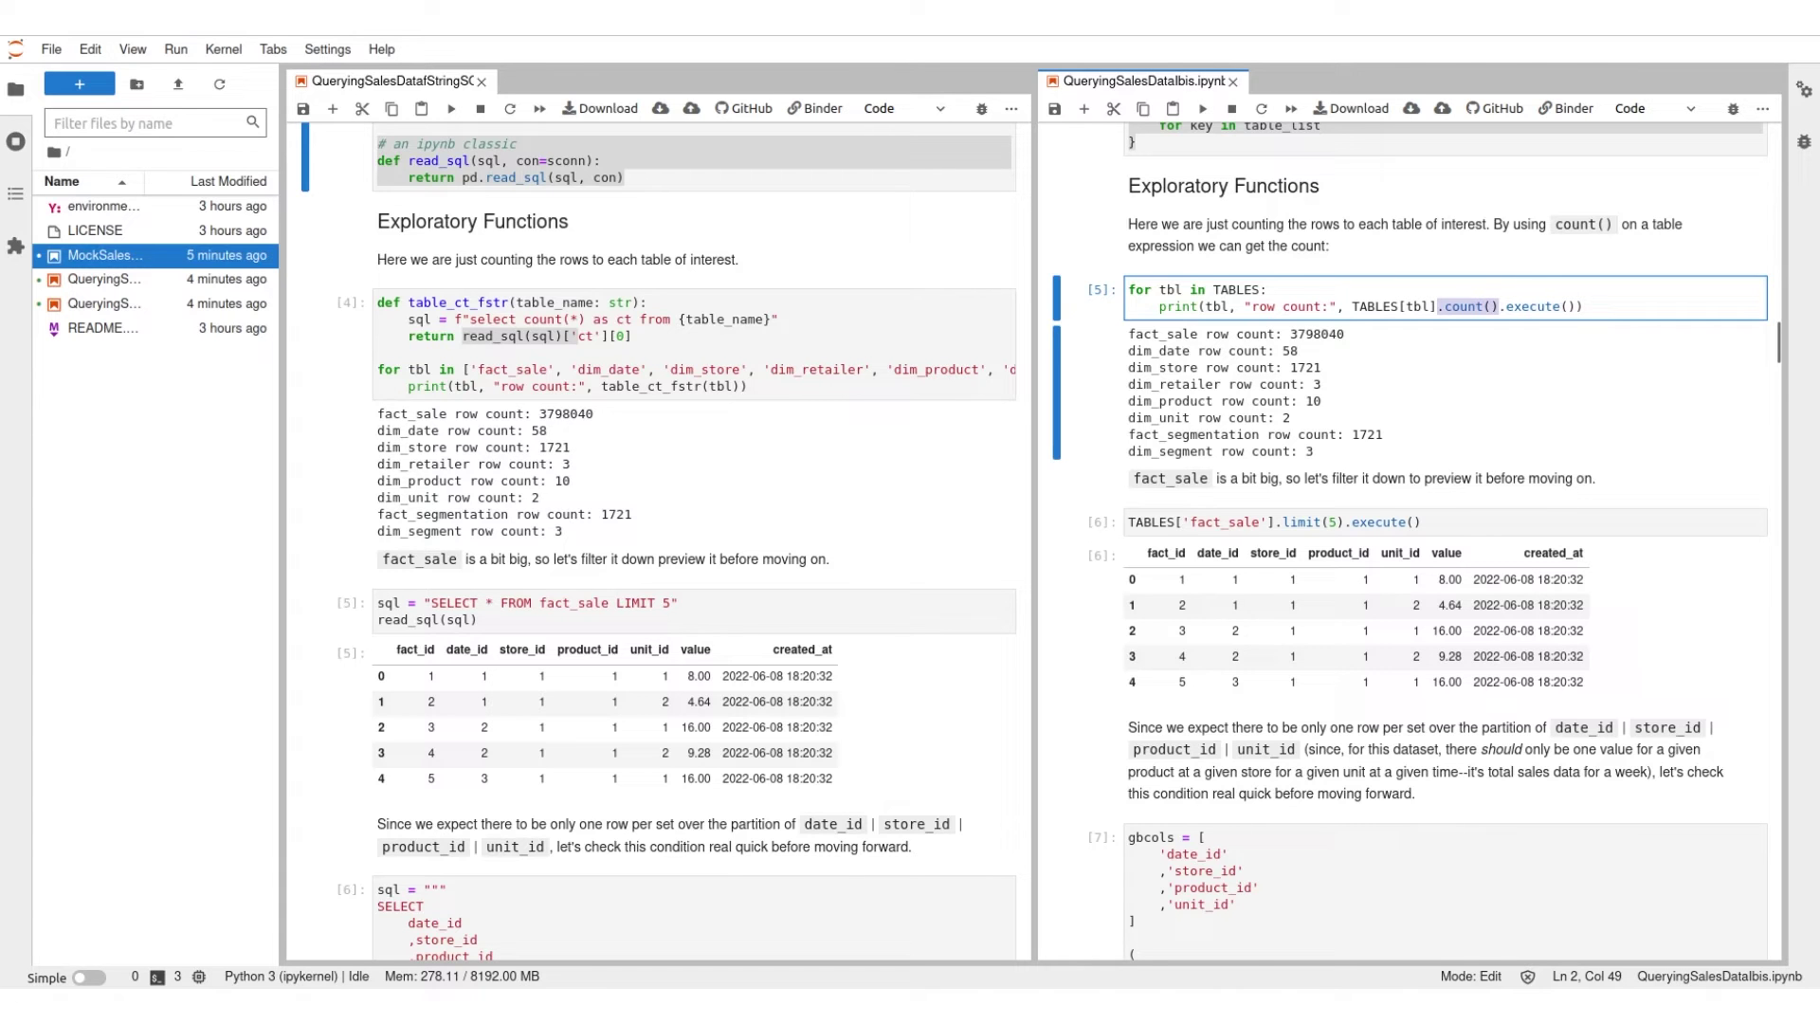
scroll(1408, 540, "down", 4)
scroll(654, 541, "down", 3)
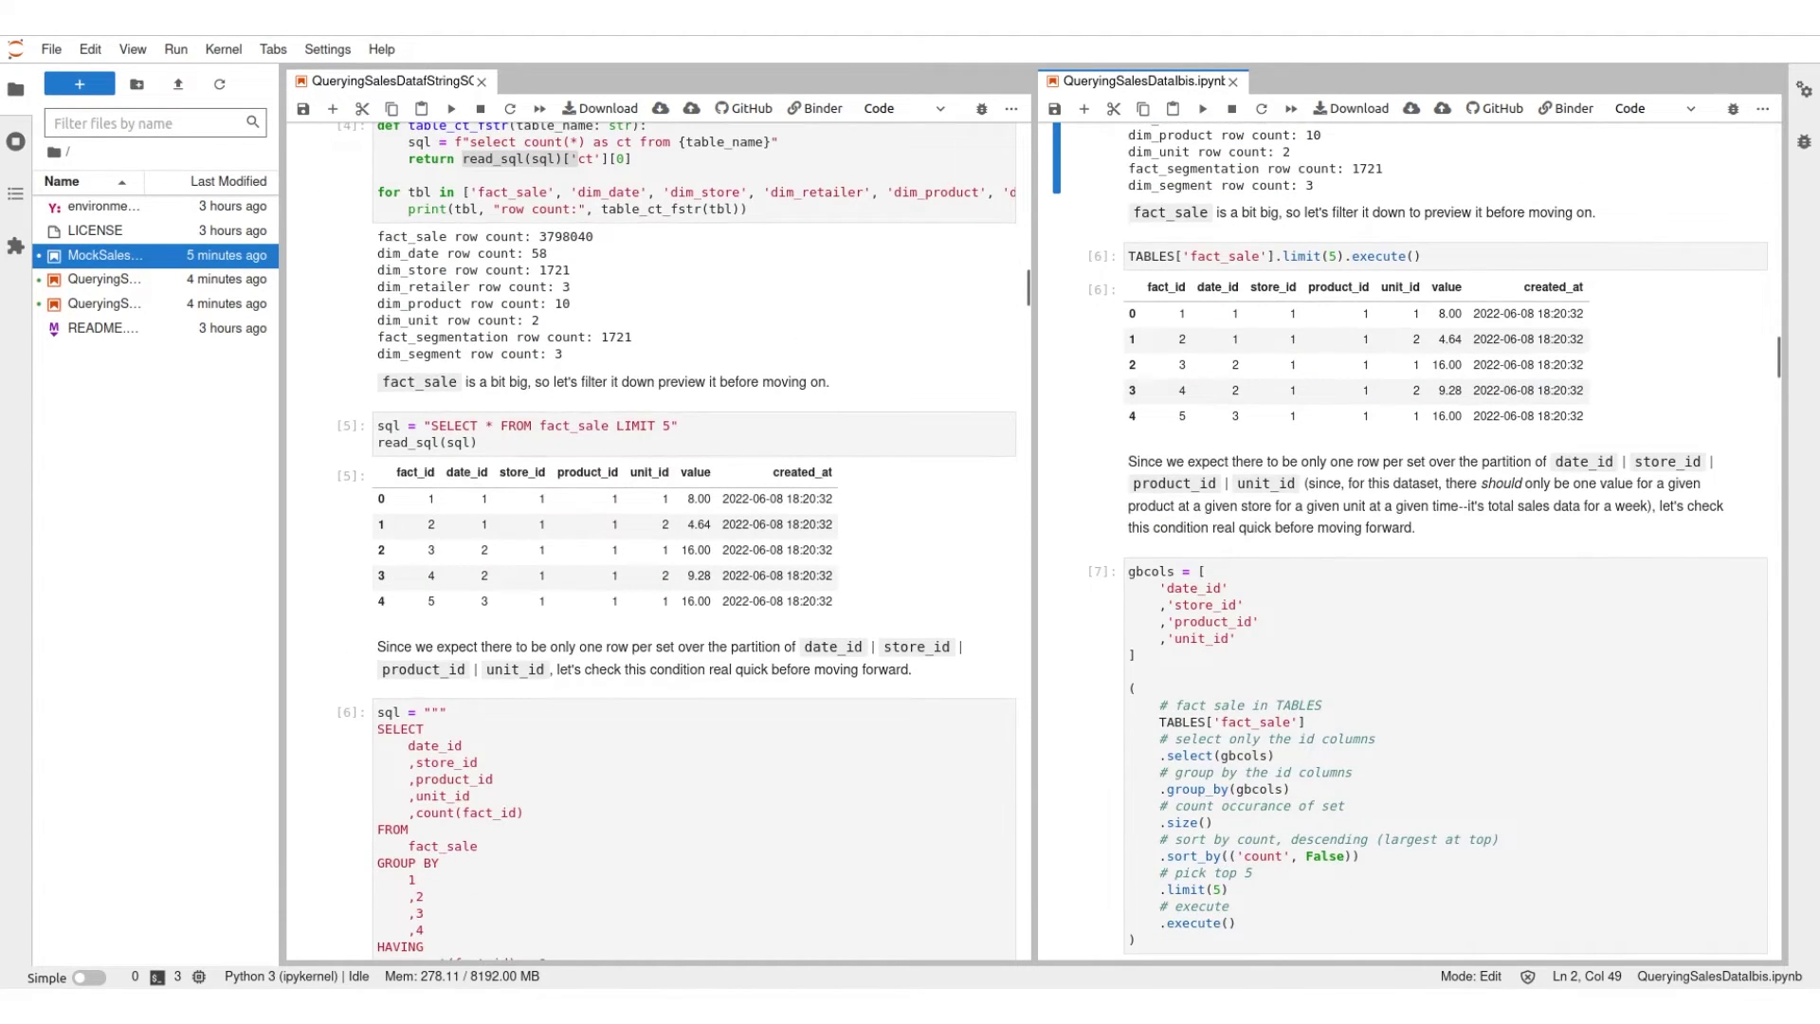
scroll(655, 541, "up", 1)
scroll(655, 540, "up", 2)
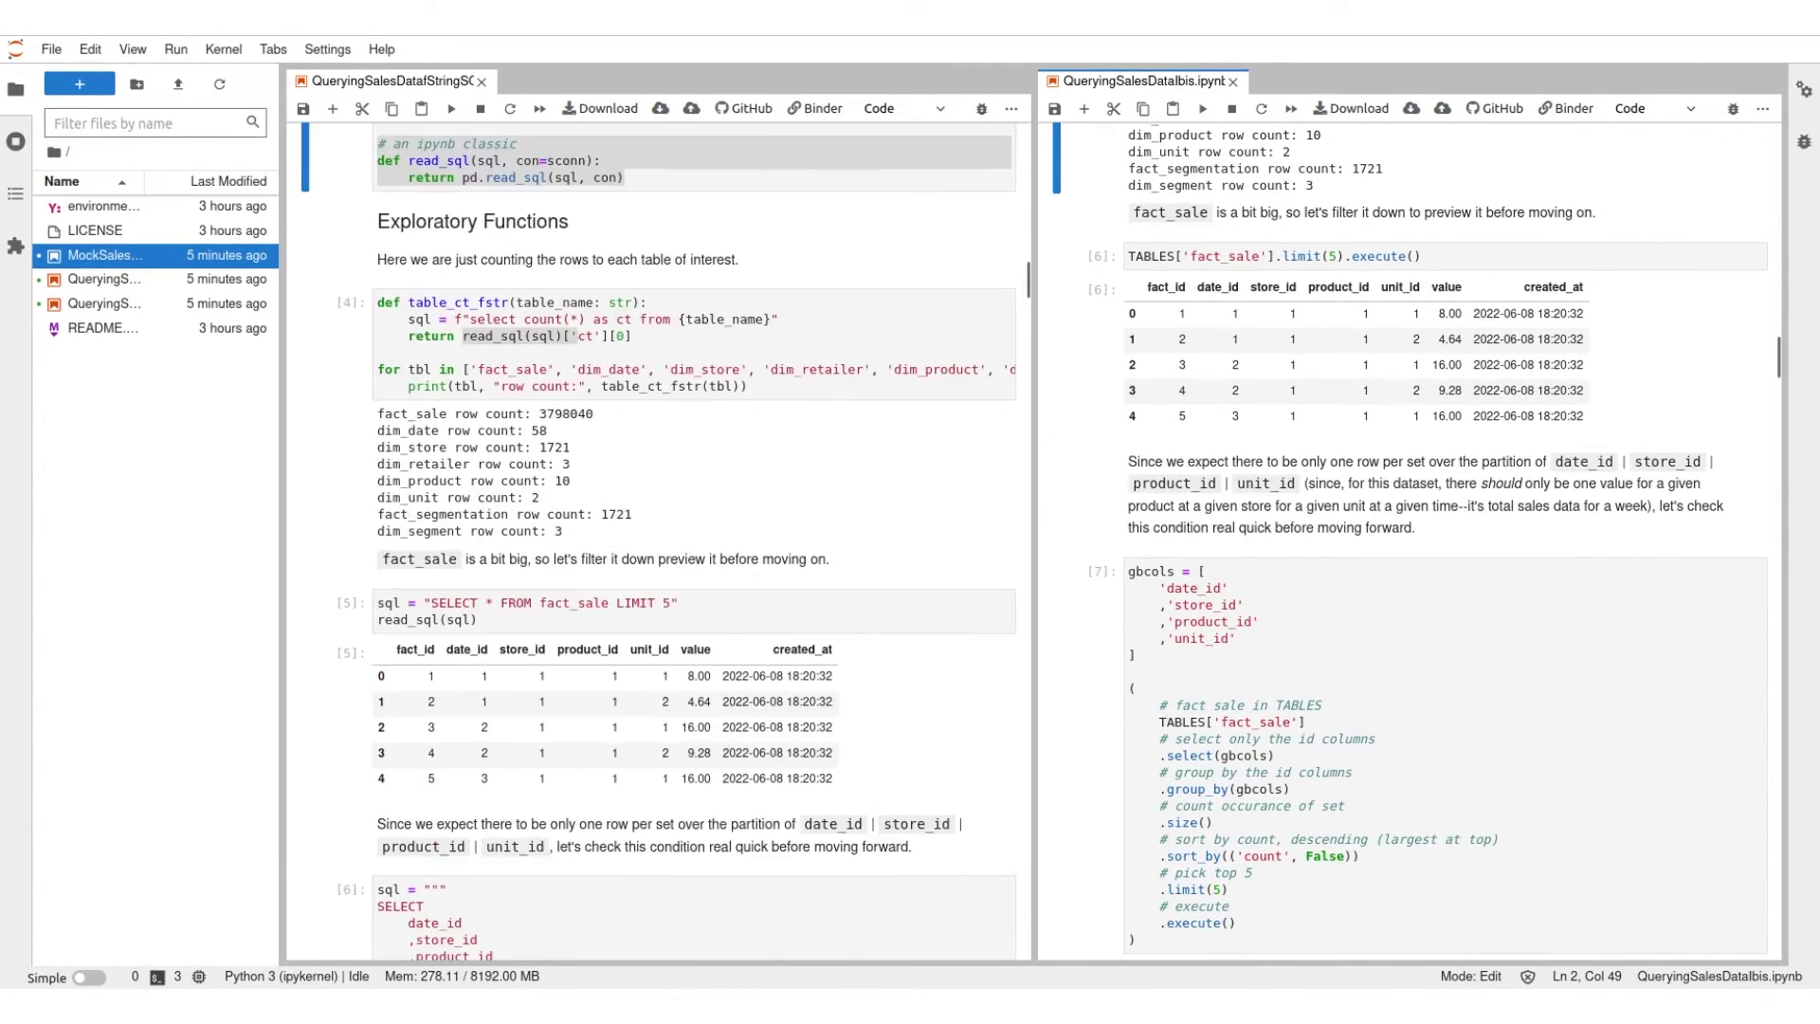
scroll(1408, 541, "up", 2)
scroll(1409, 540, "up", 2)
scroll(1408, 541, "down", 1)
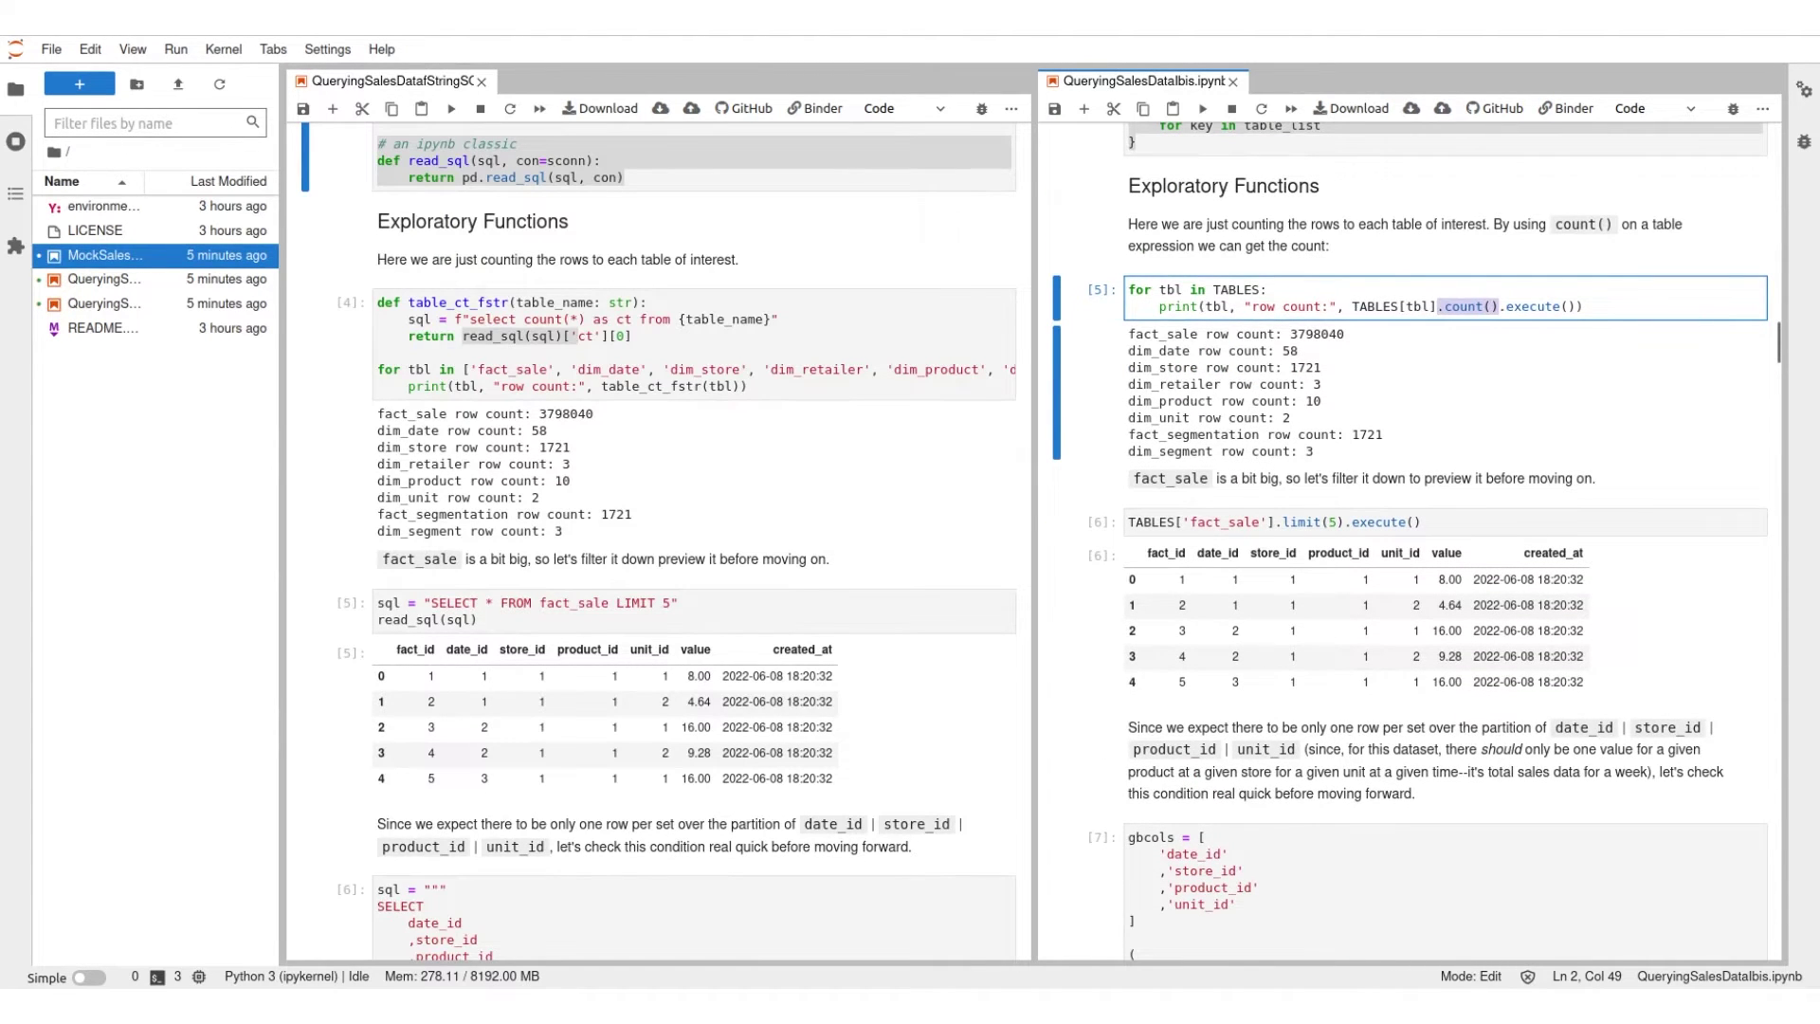
key("Up")
key("ctrl+End")
key("ctrl+shift+Home")
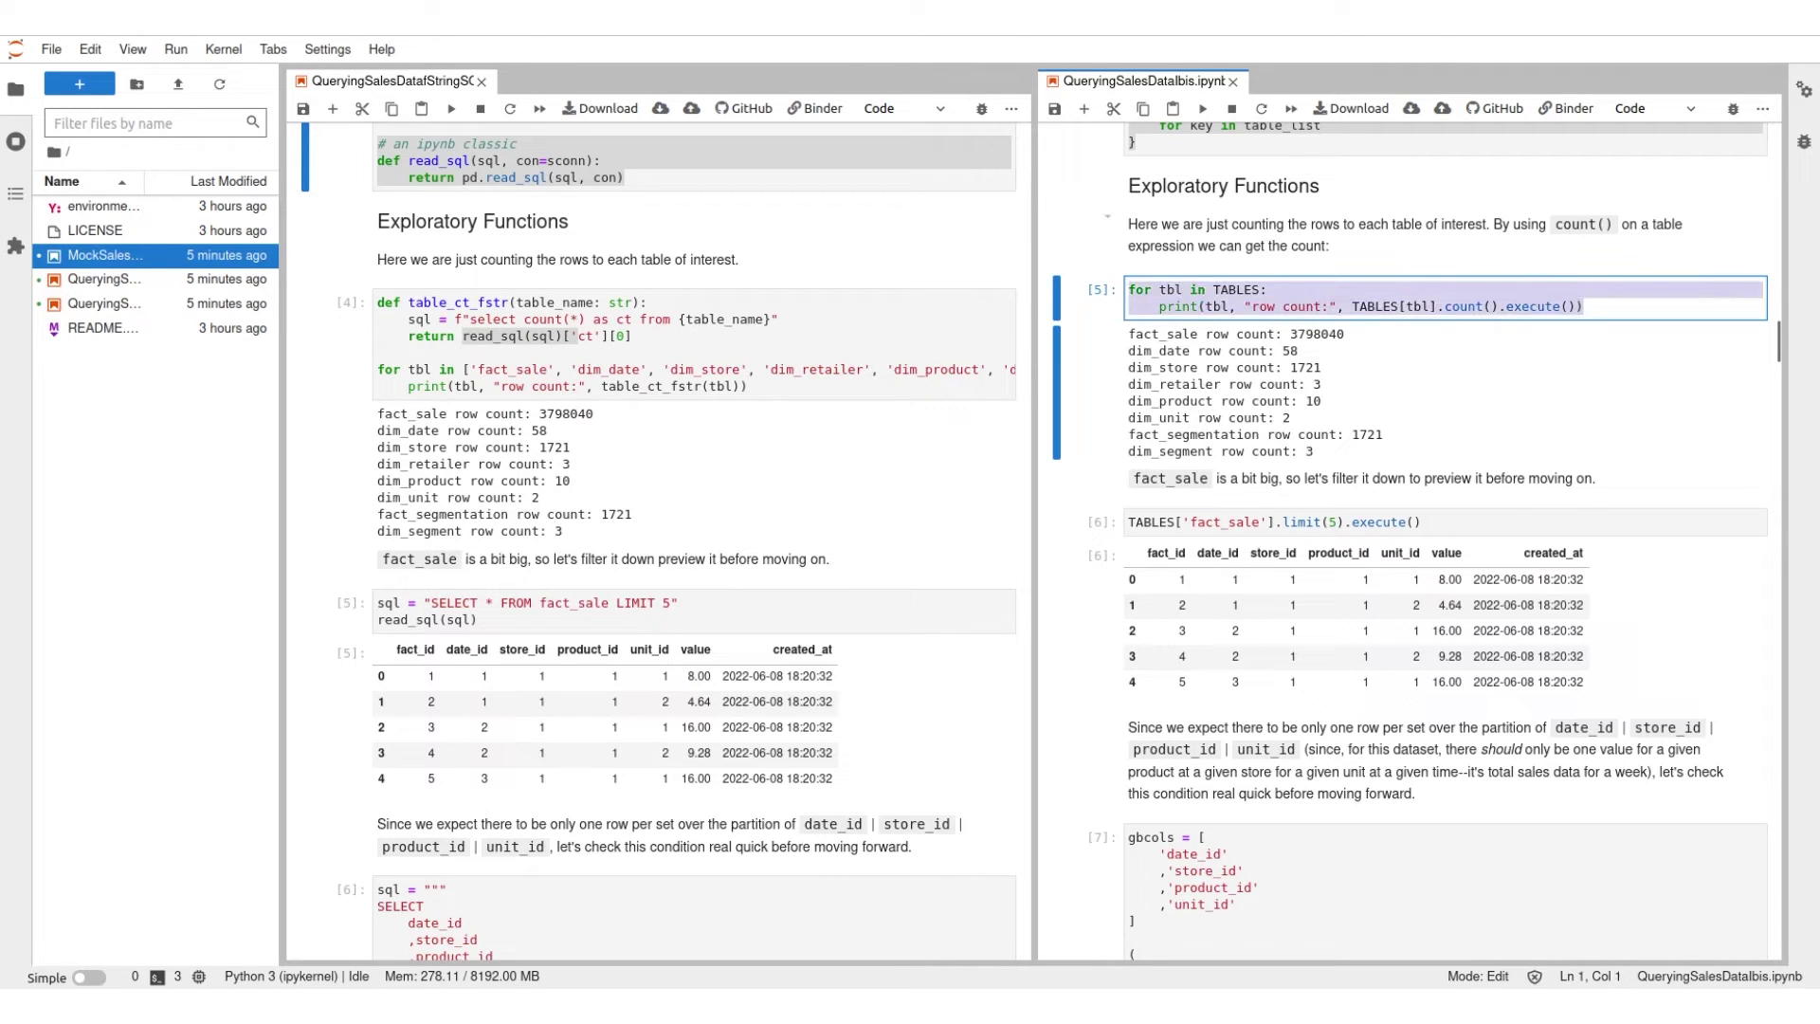
left_click(569, 353)
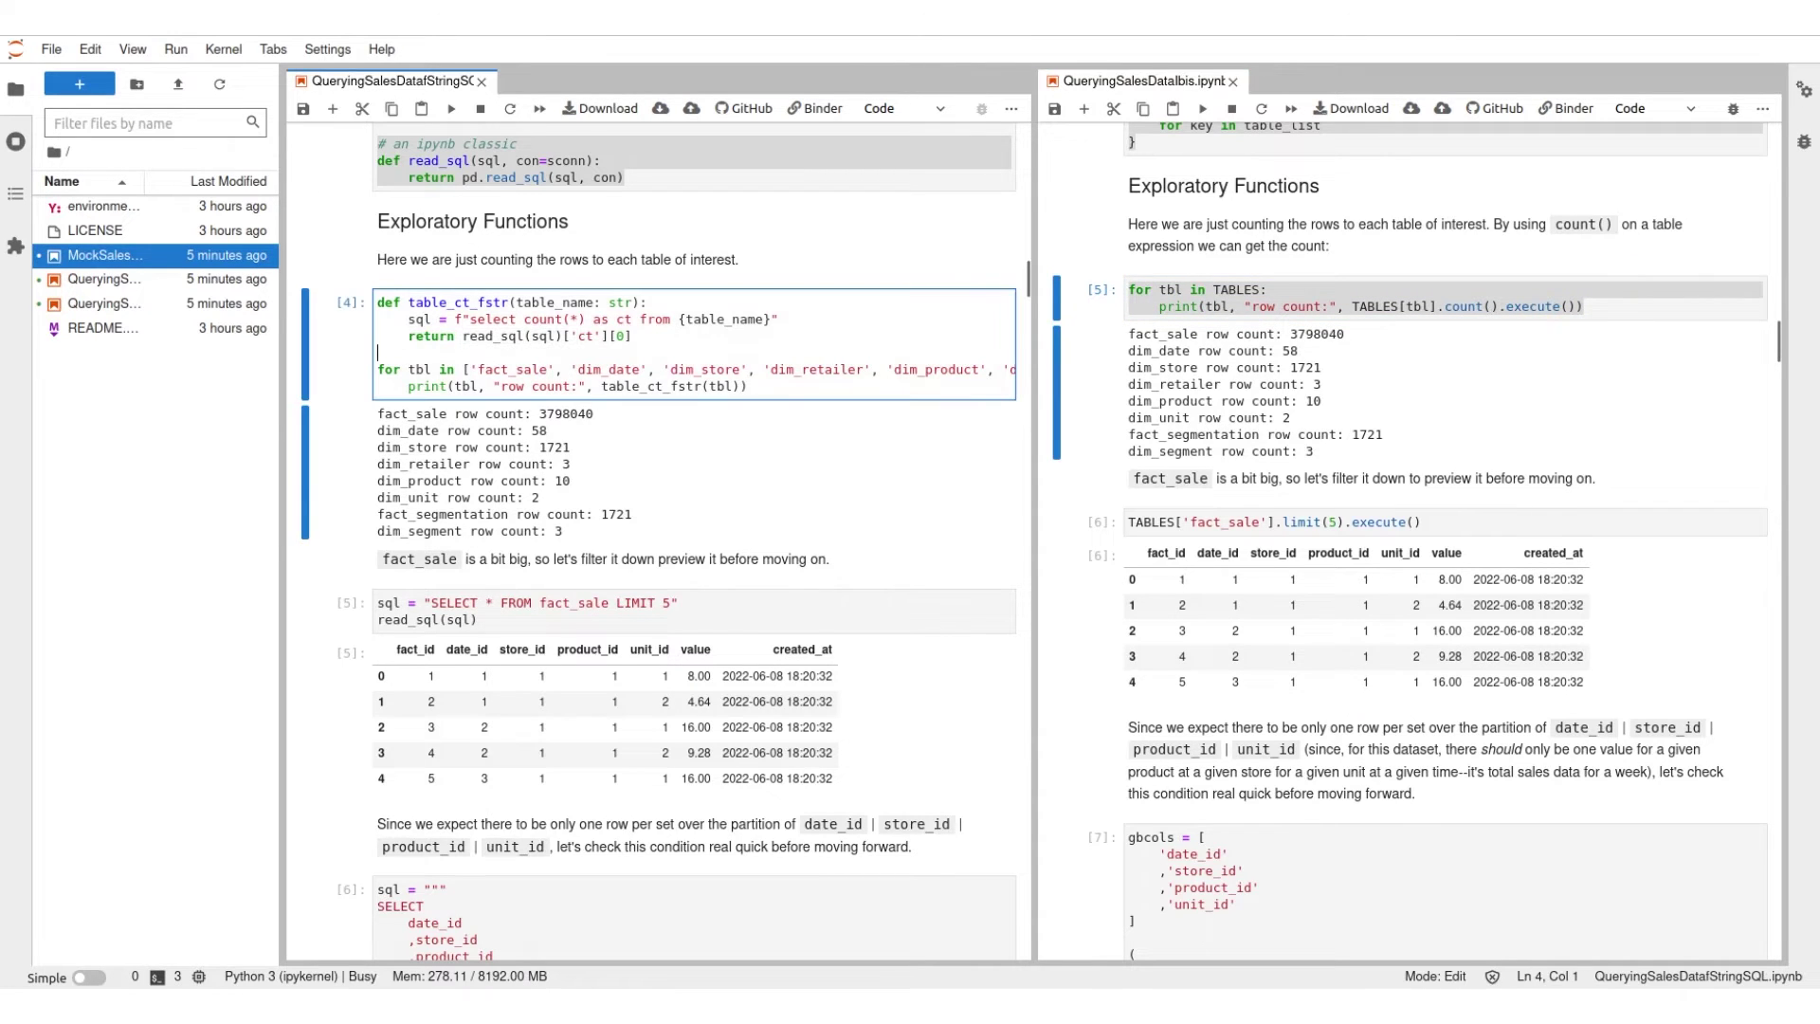
left_click_drag(780, 319, 500, 319)
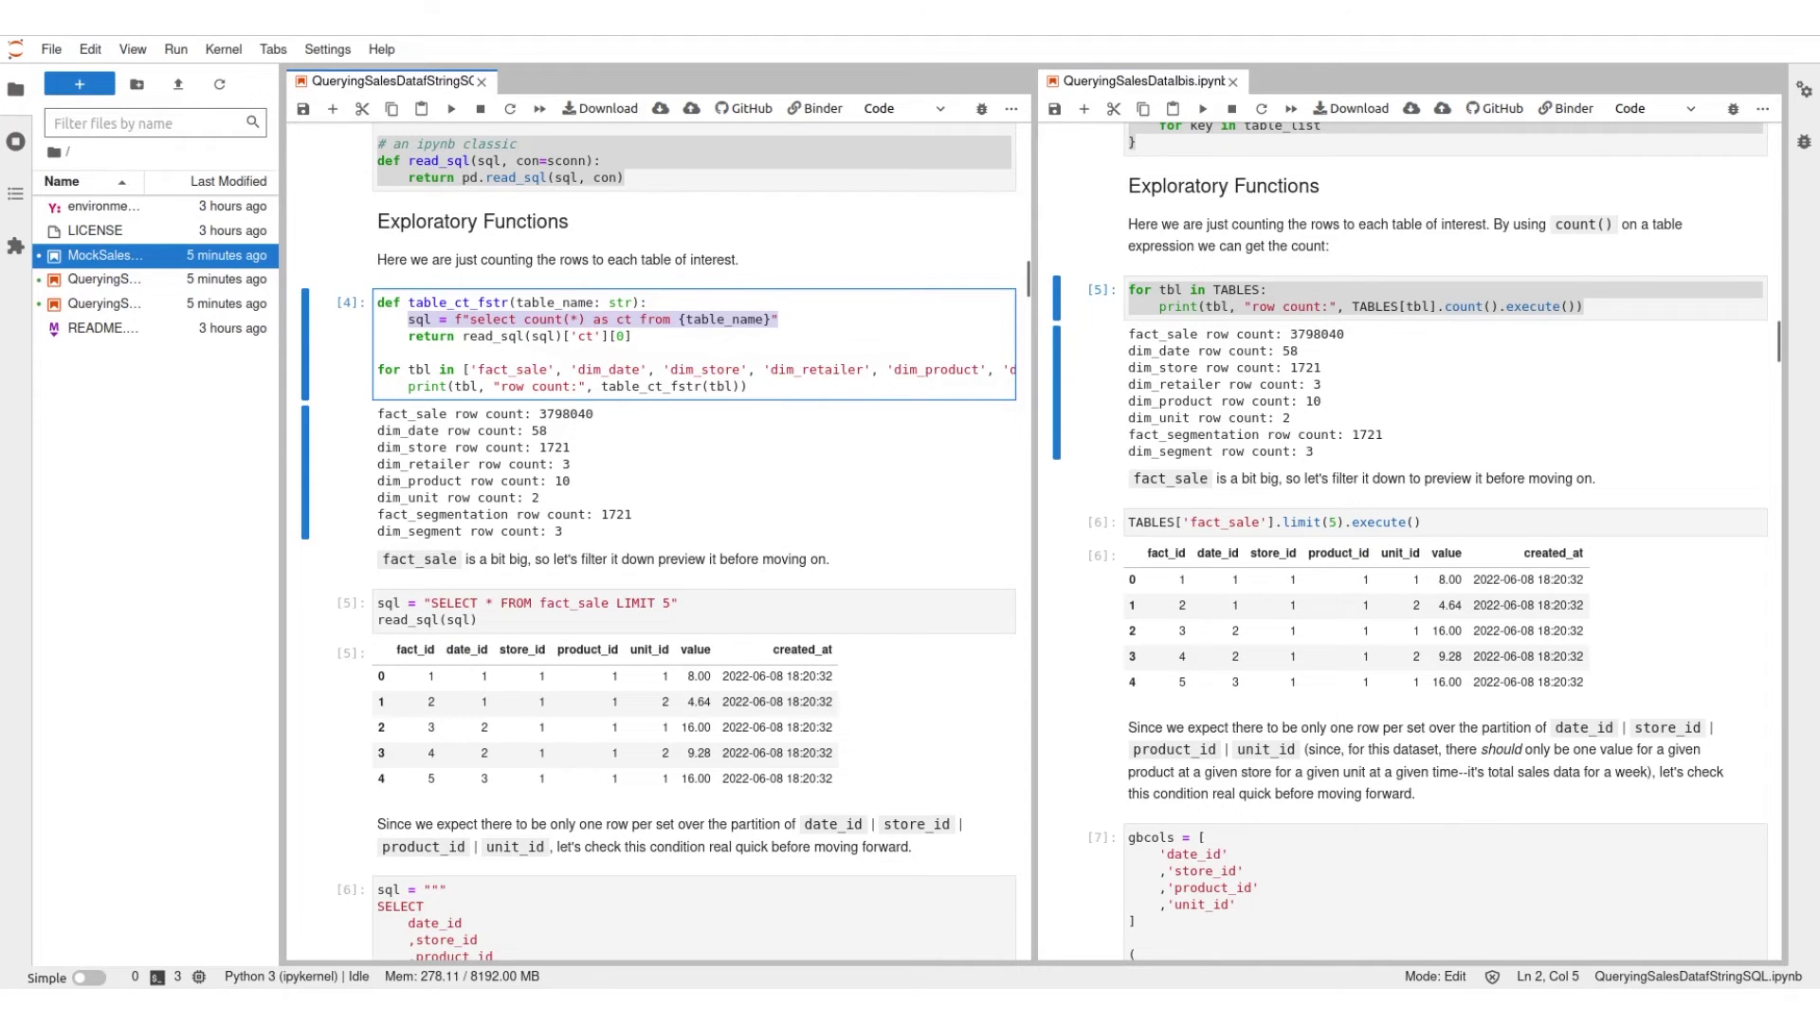
scroll(1402, 540, "down", 4)
scroll(654, 540, "down", 8)
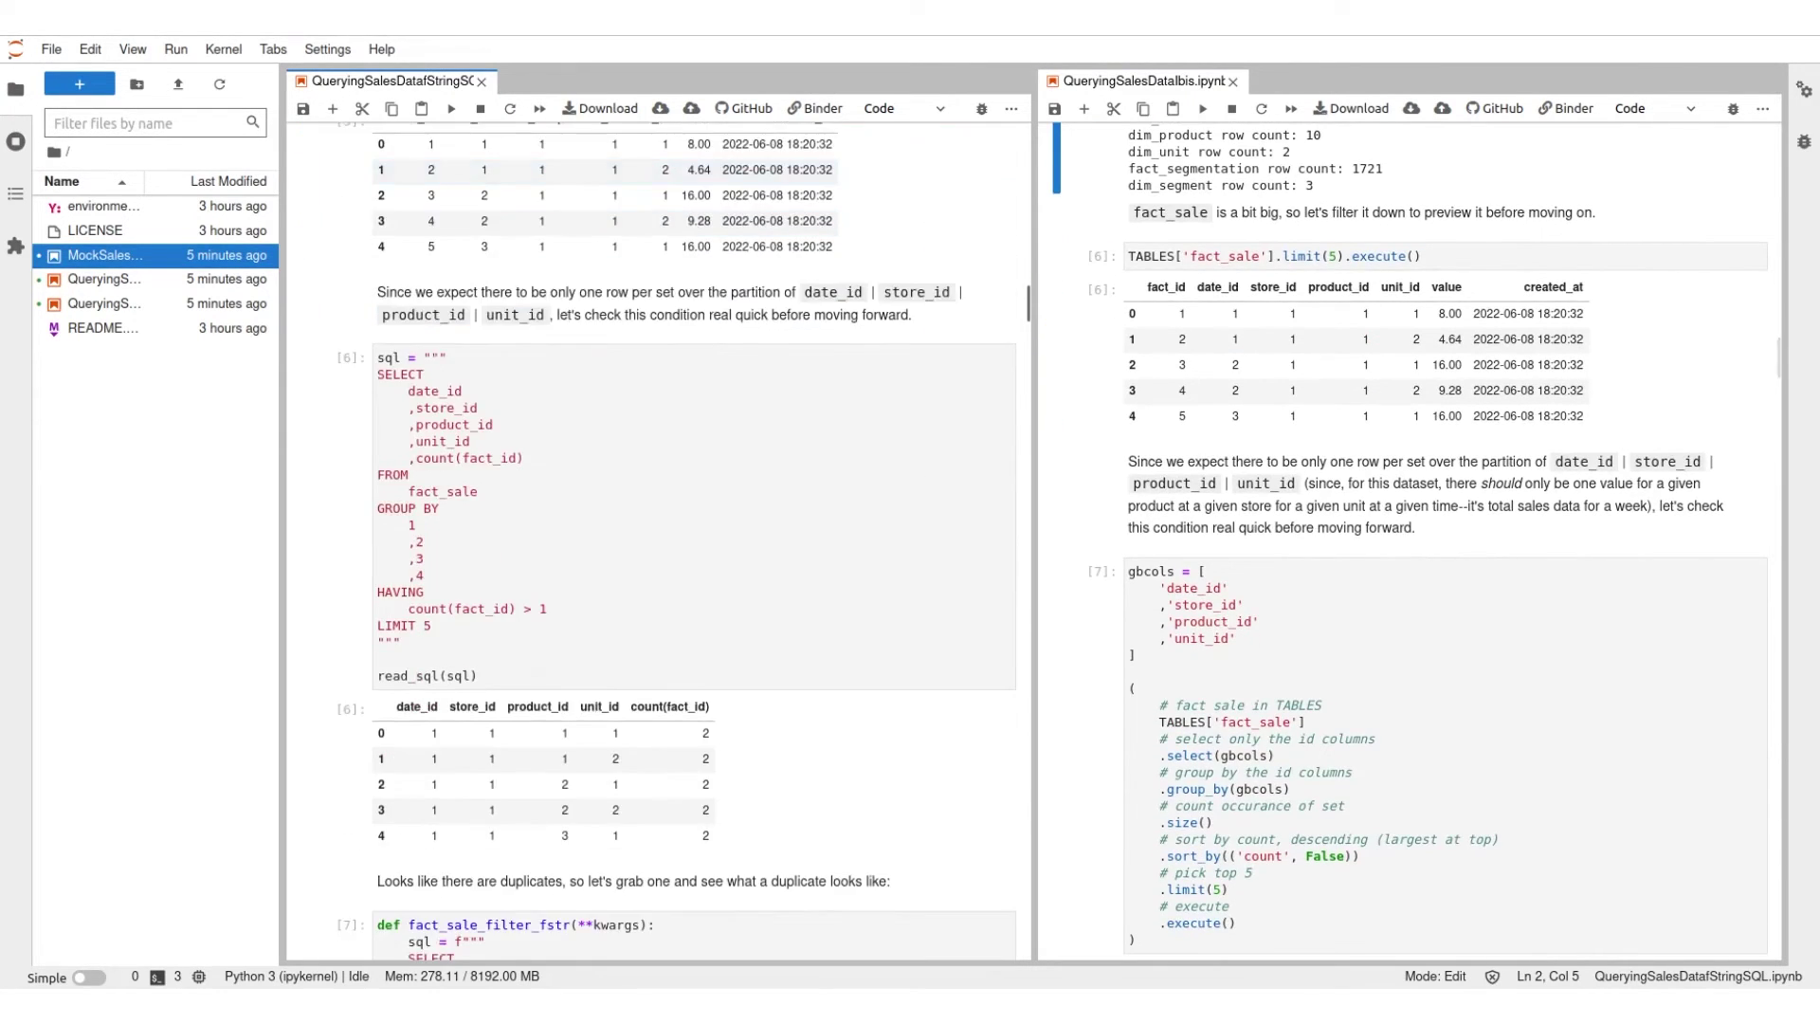
scroll(655, 540, "down", 1)
scroll(1418, 540, "down", 5)
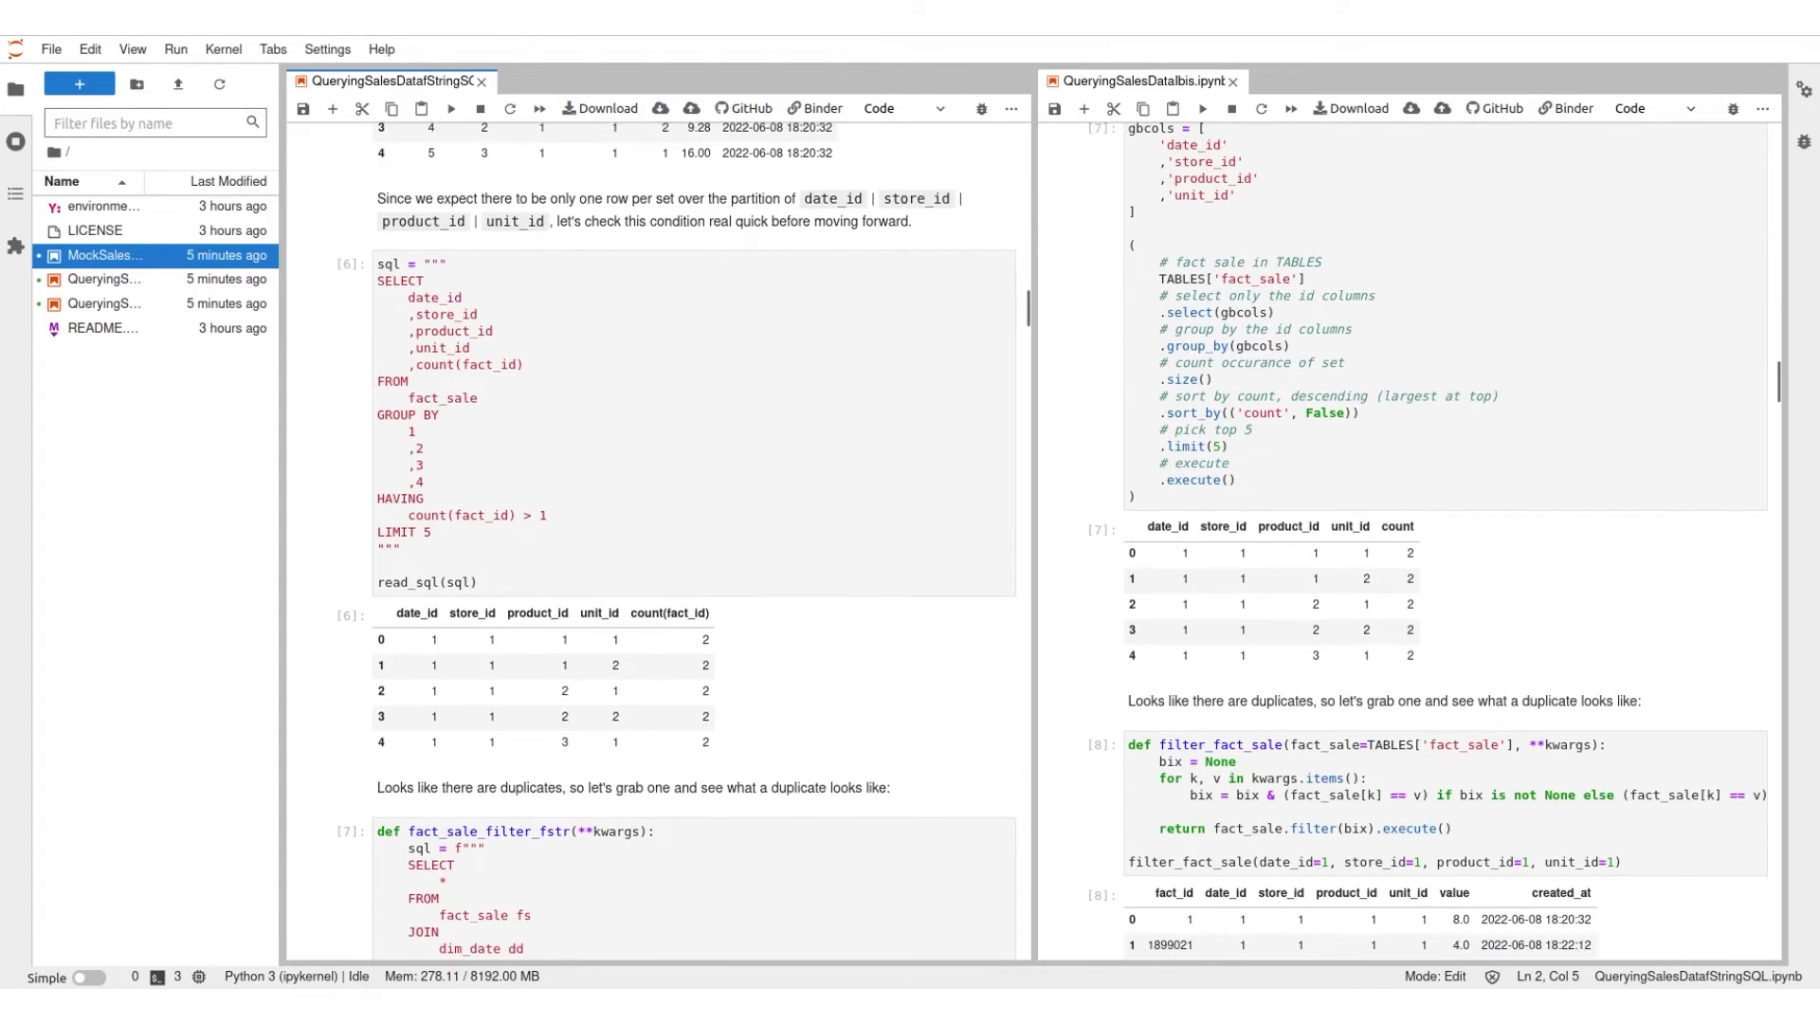
scroll(1408, 541, "up", 1)
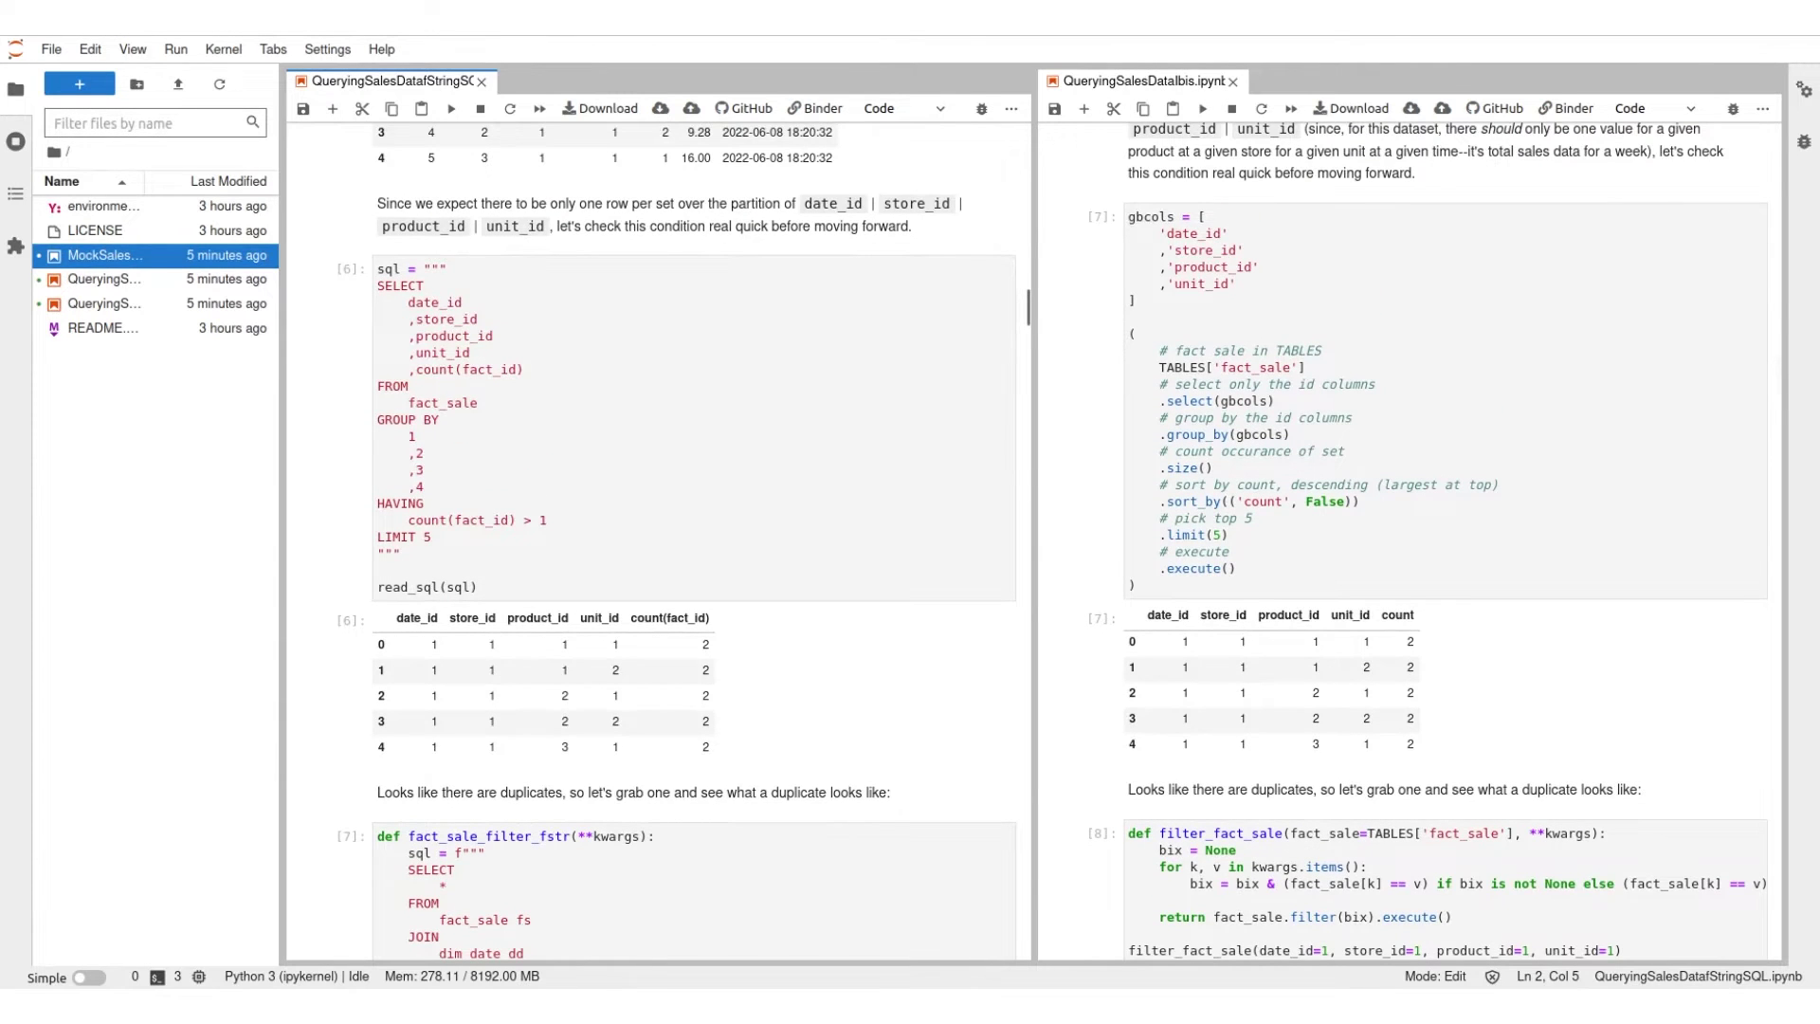
key("ctrl+a")
key("Up")
key("Up")
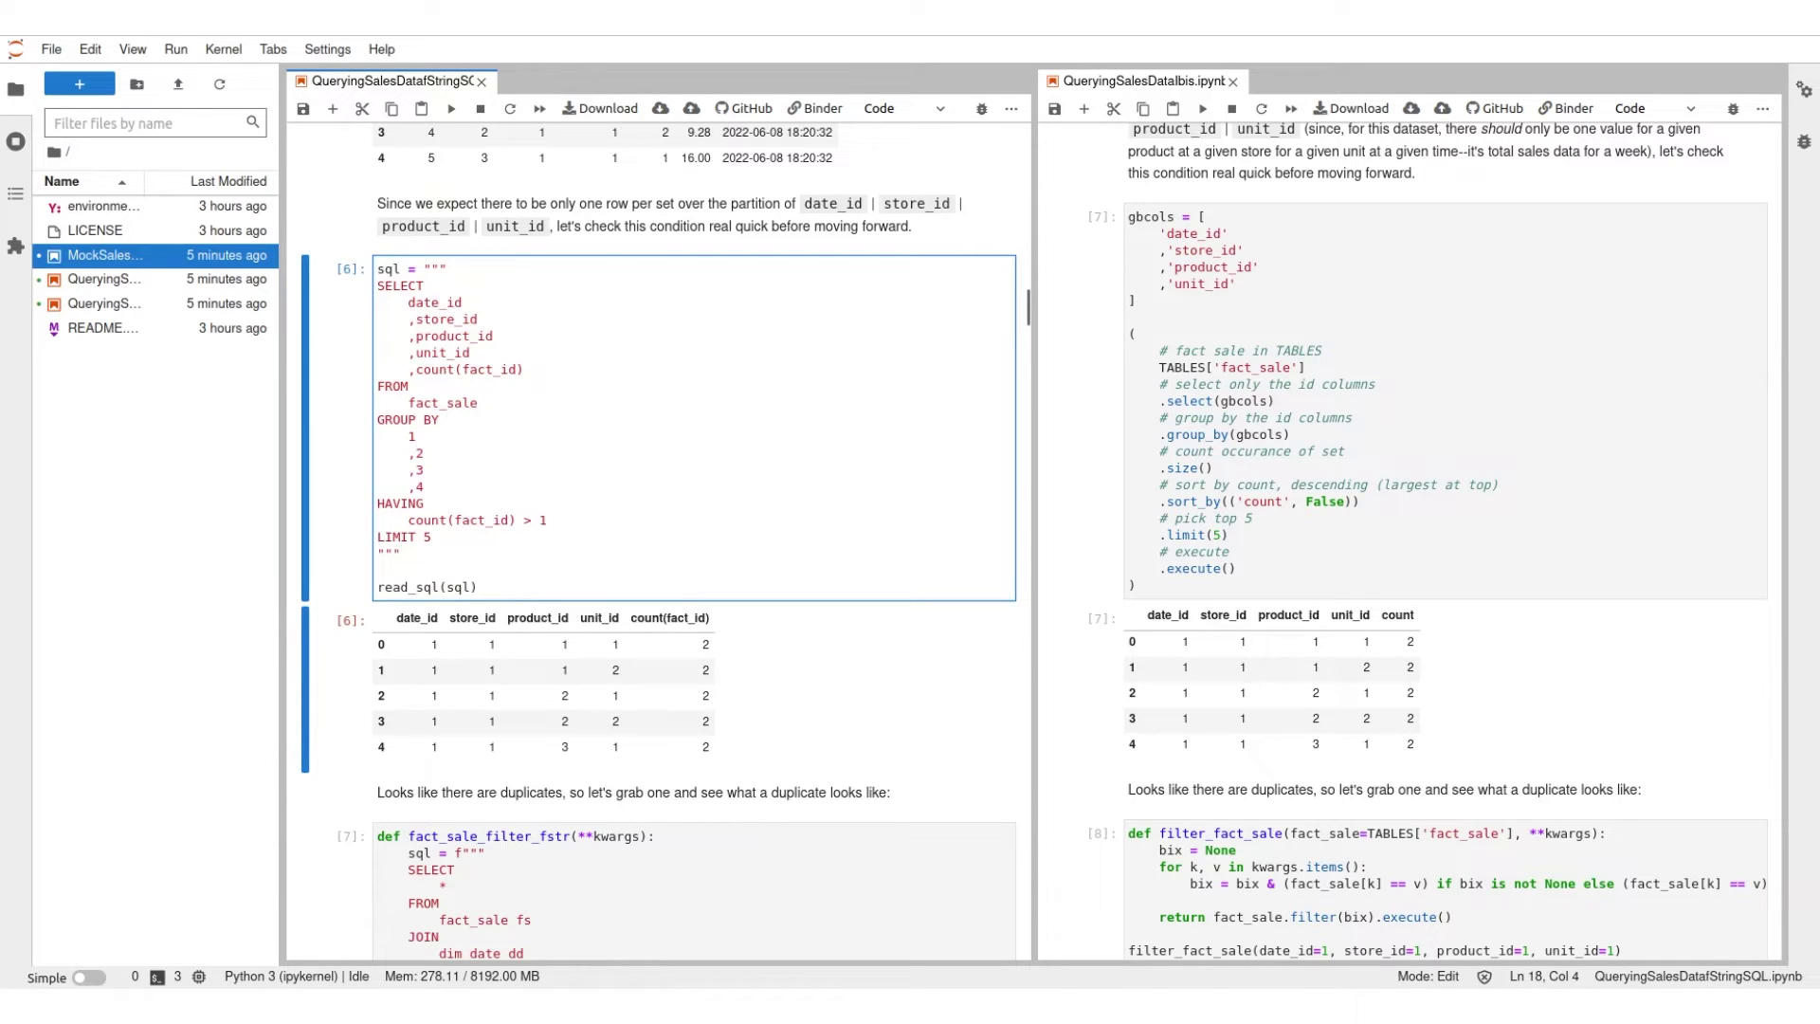
left_click_drag(409, 303, 494, 336)
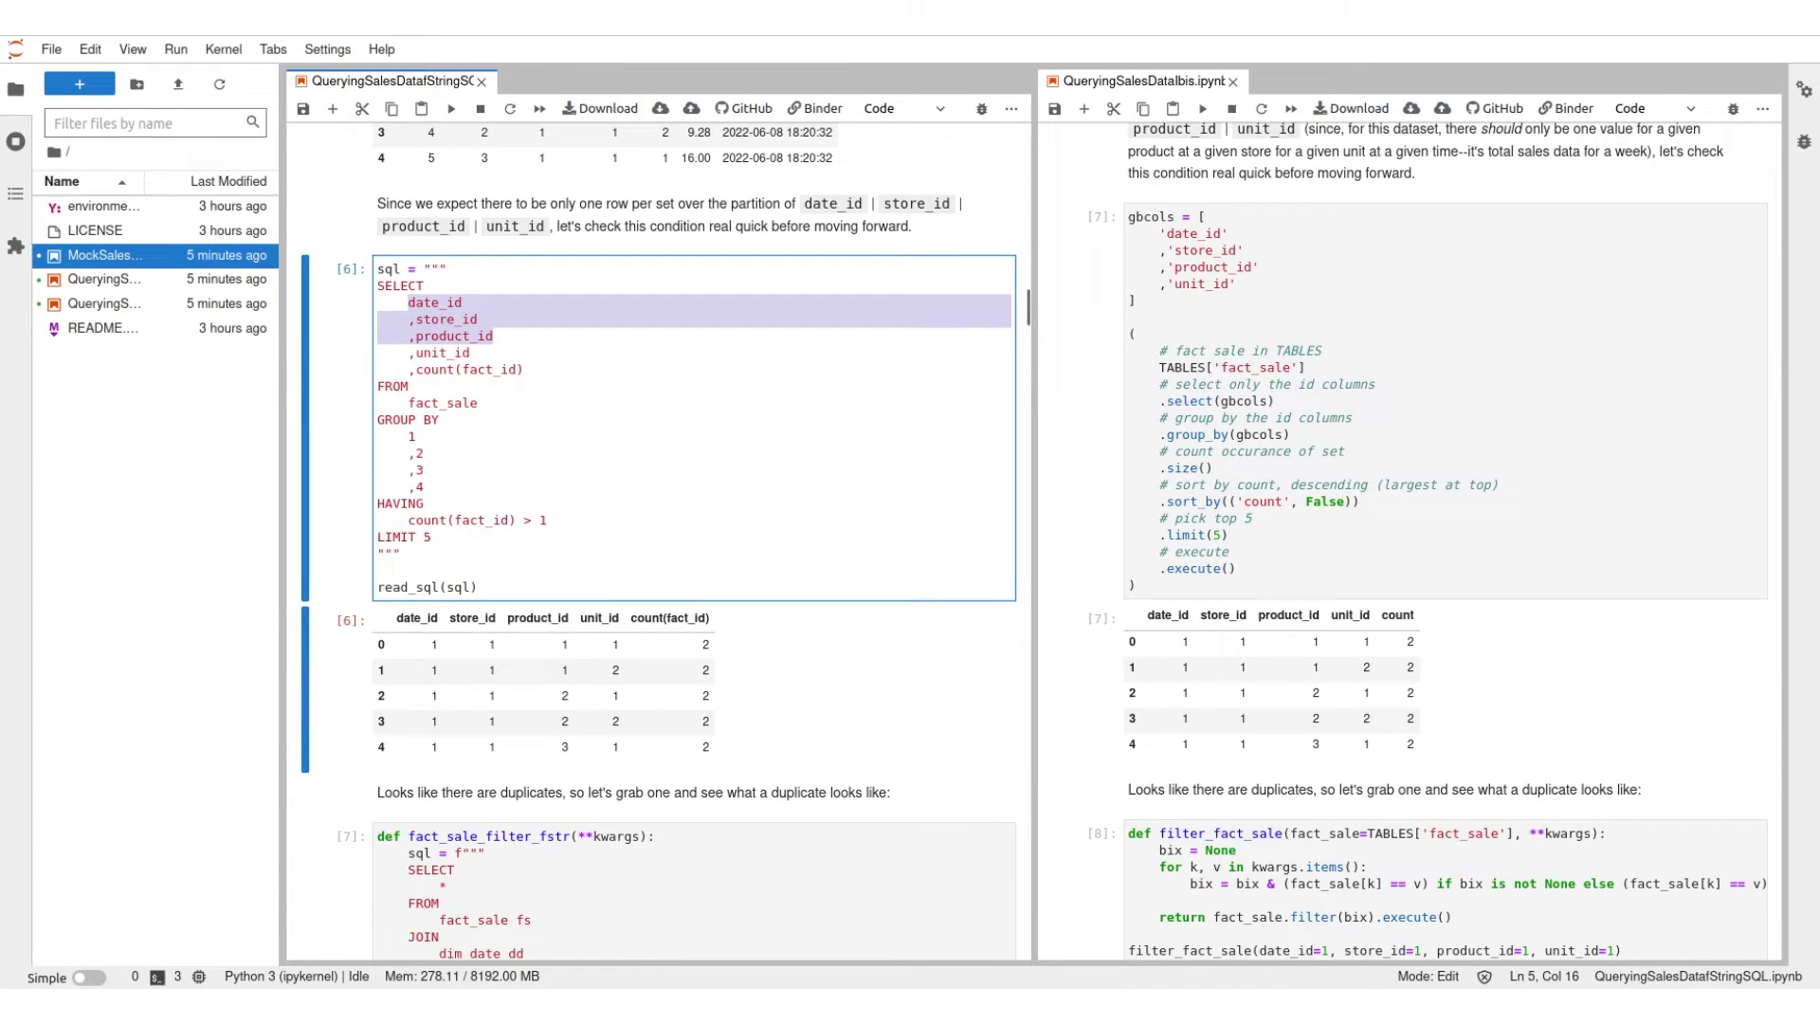
key("shift+Down")
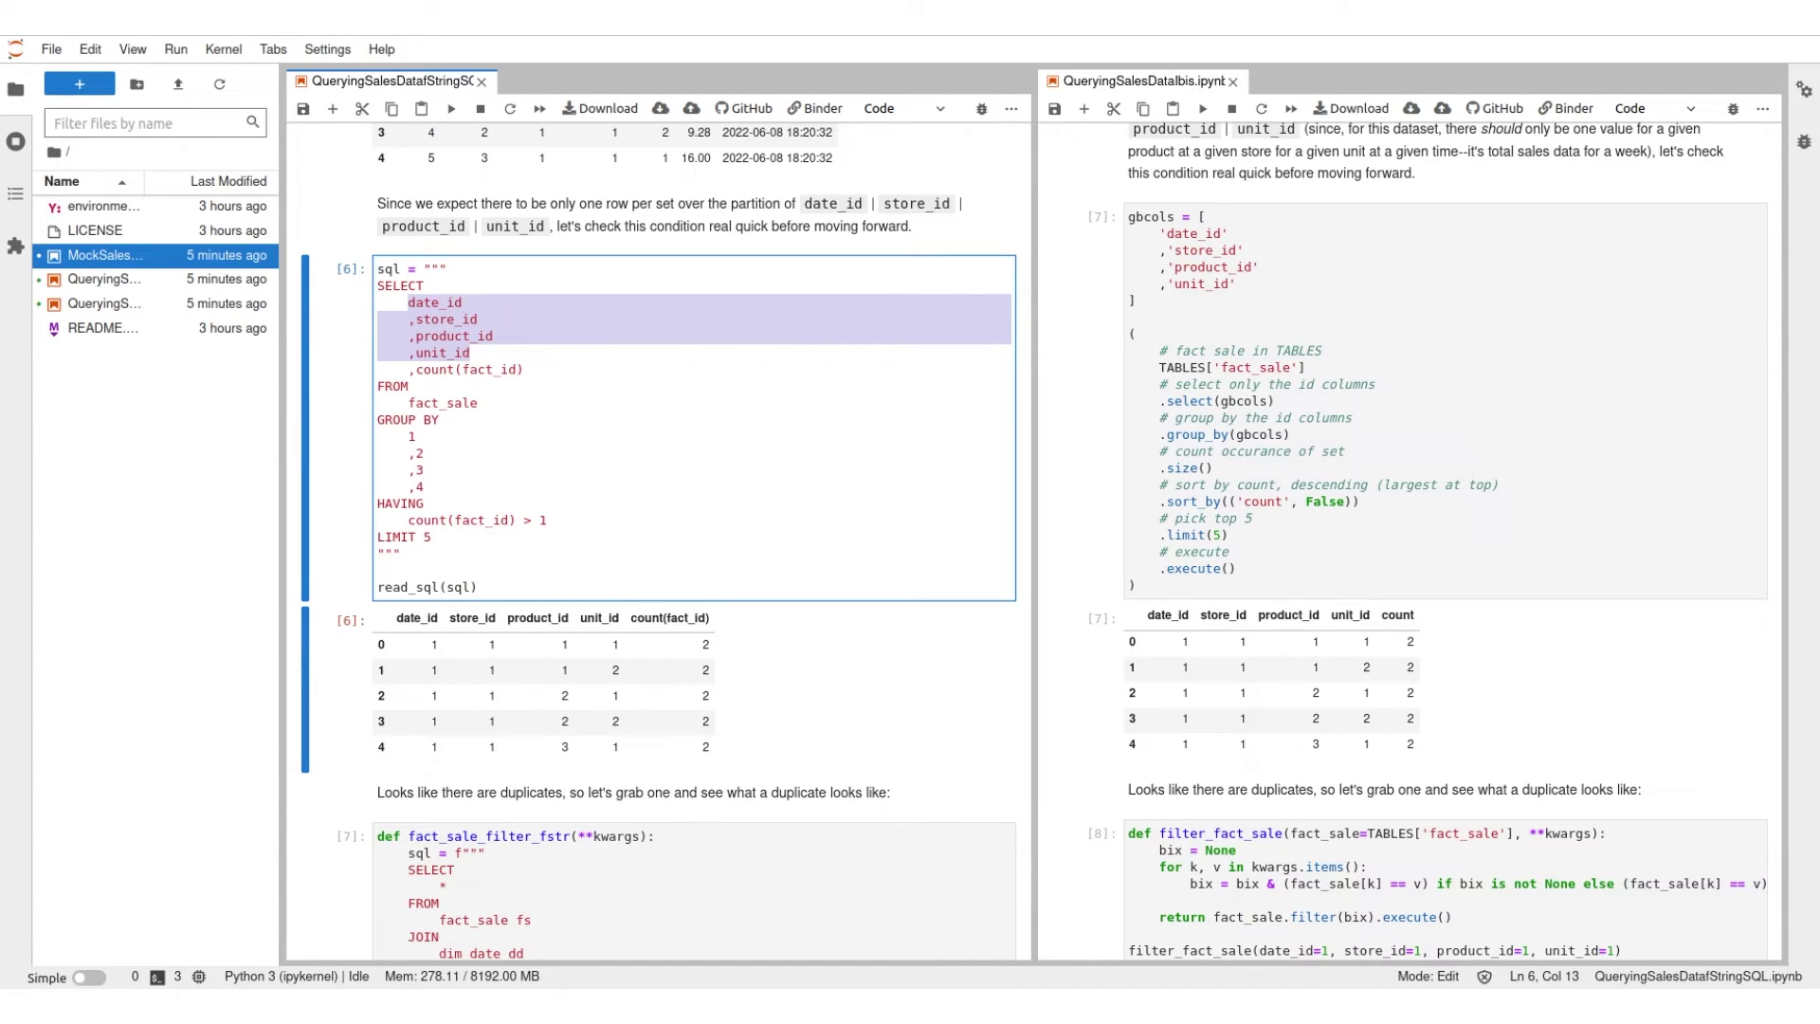
left_click_drag(471, 353, 408, 301)
left_click_drag(546, 521, 409, 520)
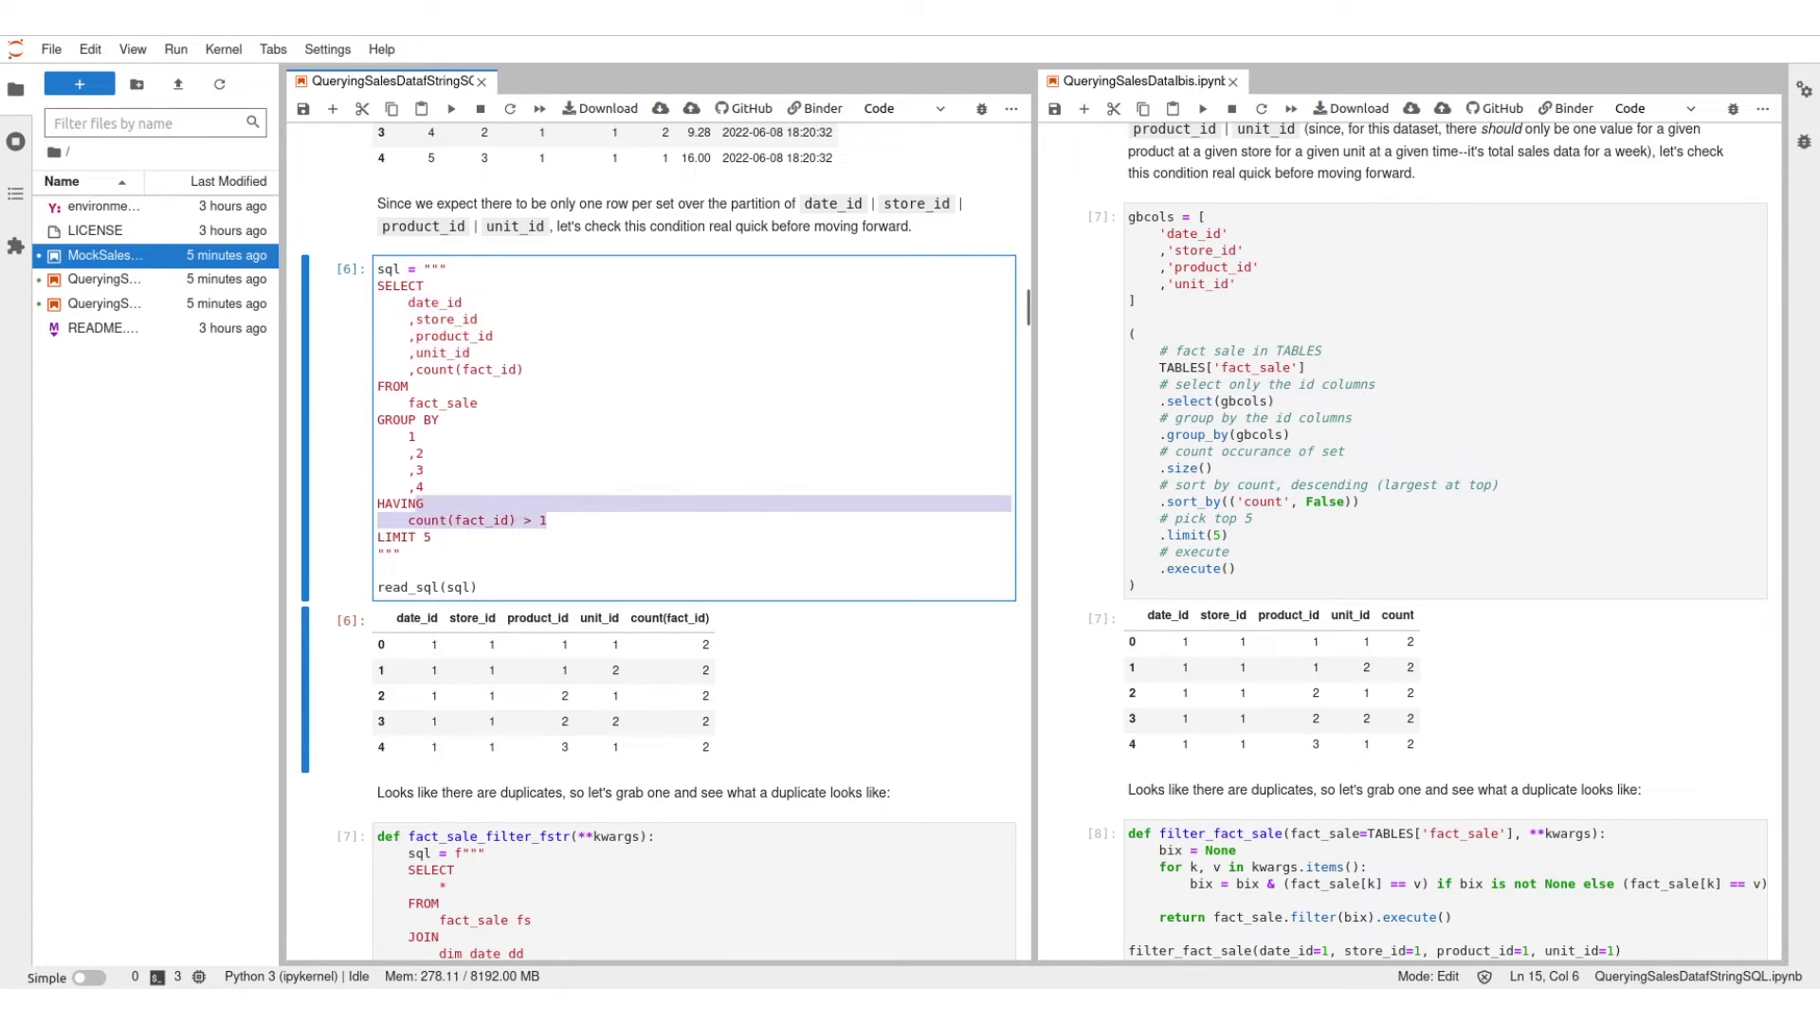
key("Escape")
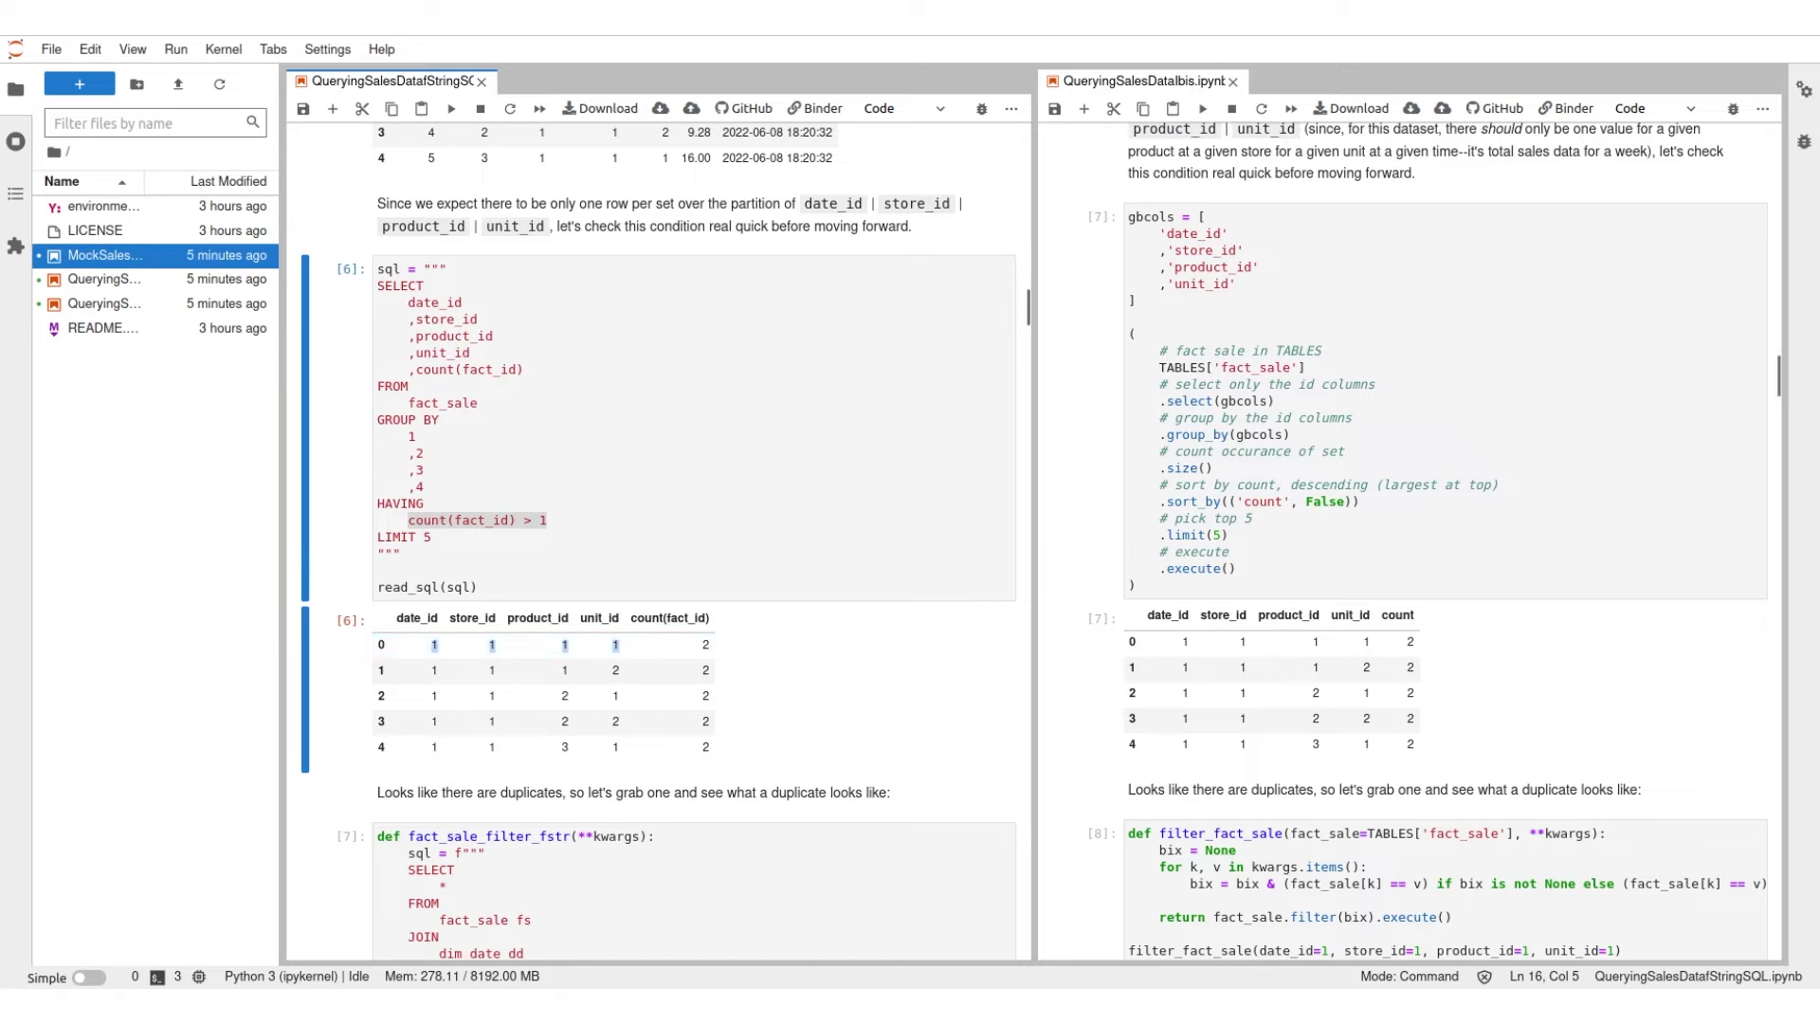
left_click(1134, 233)
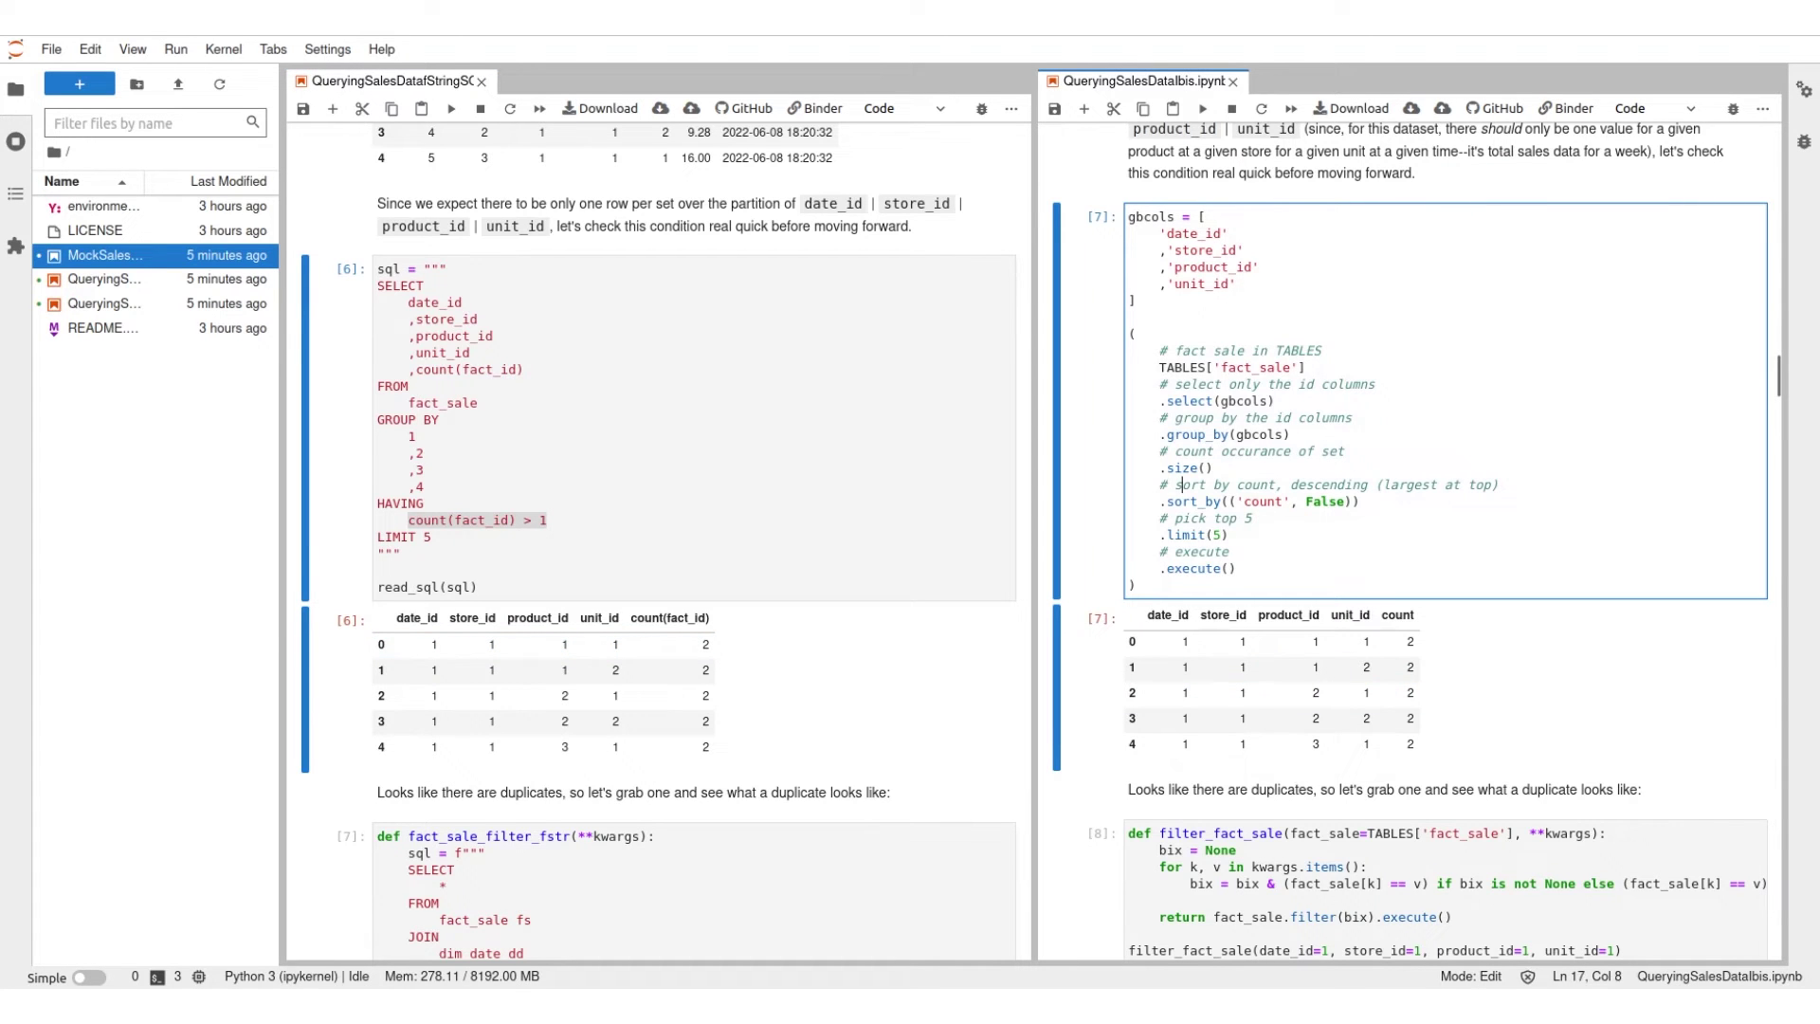
double_click(1190, 485)
left_click_drag(1133, 350, 1239, 583)
left_click(1232, 535)
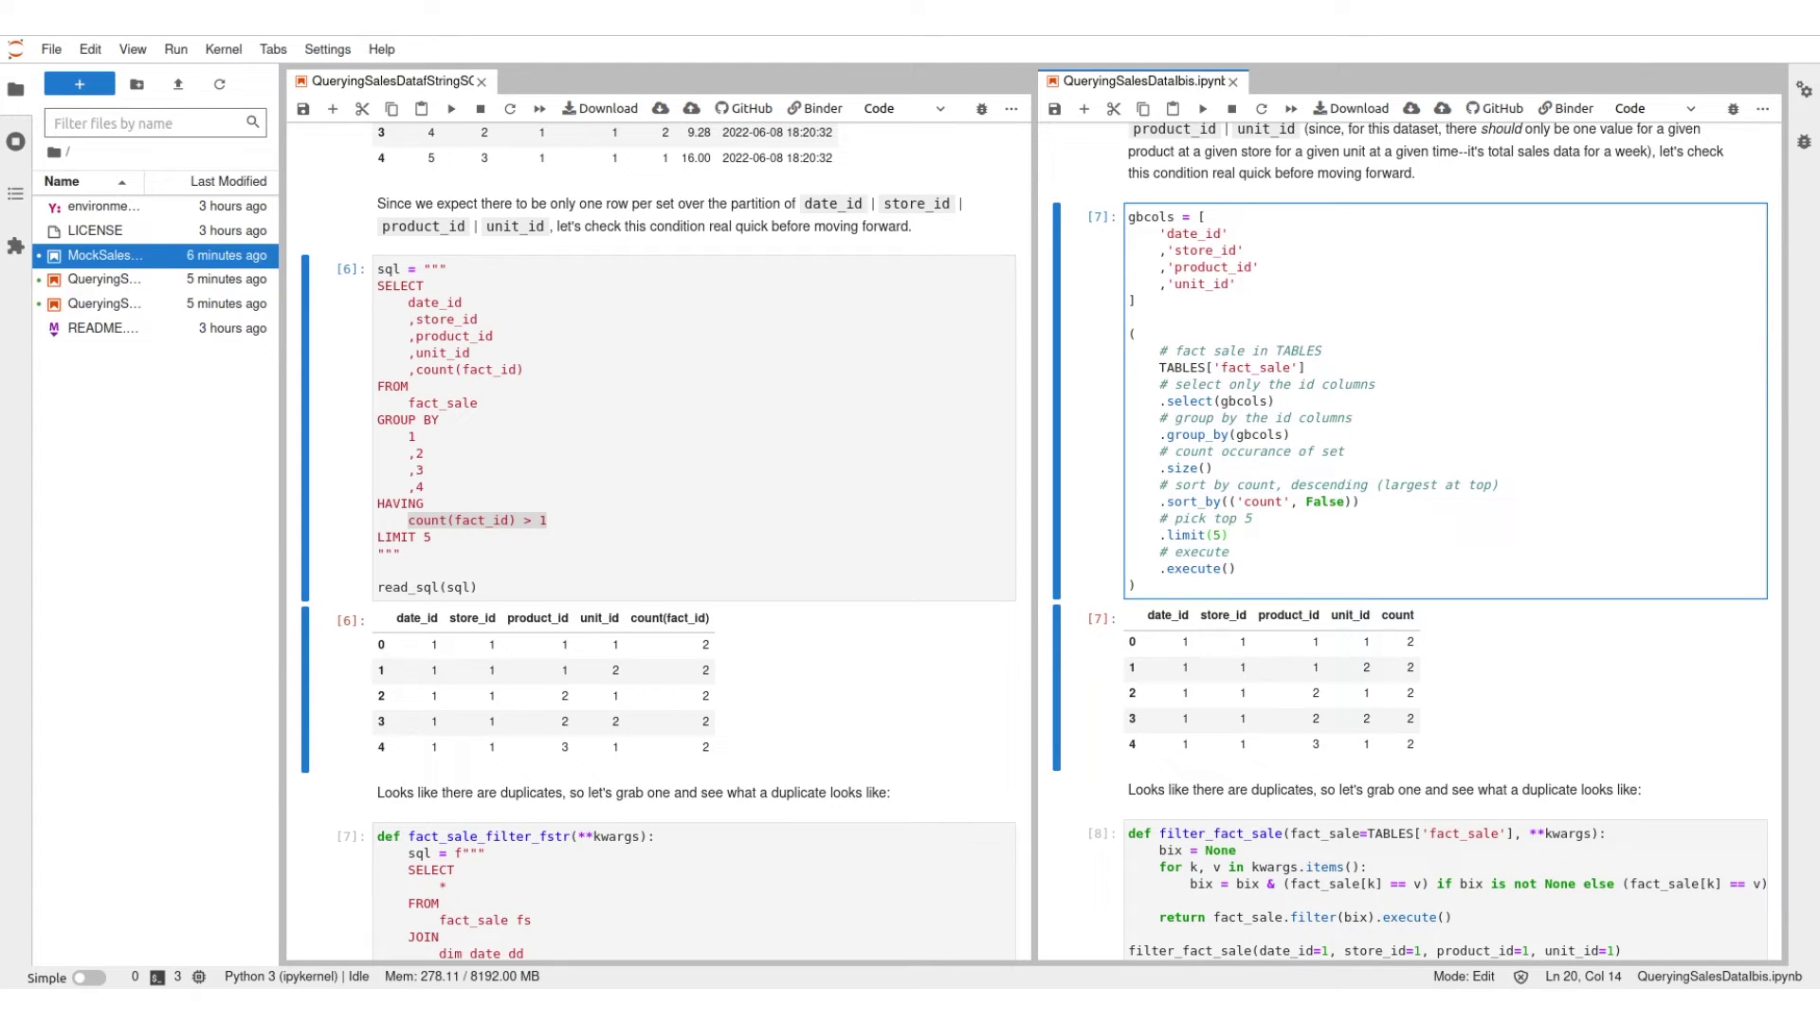
scroll(1408, 540, "down", 5)
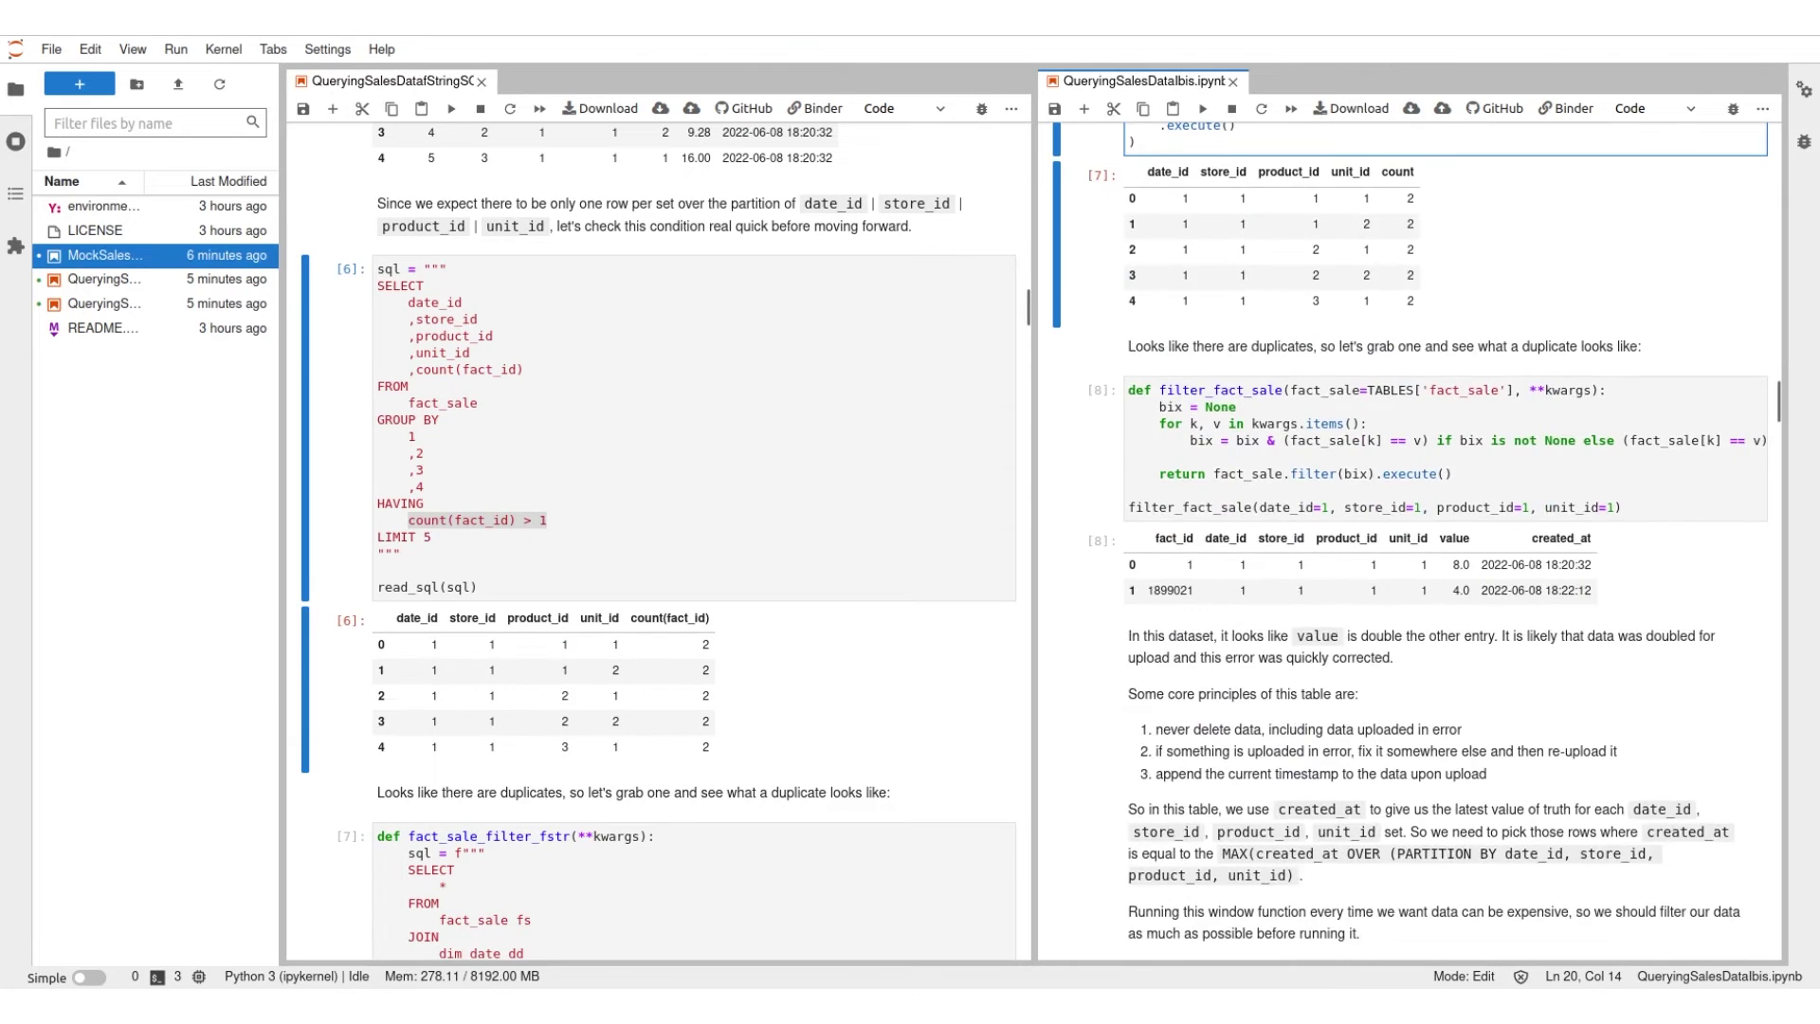
left_click(1180, 184)
scroll(1029, 313, "down", 5)
scroll(694, 542, "down", 3)
scroll(1422, 540, "down", 3)
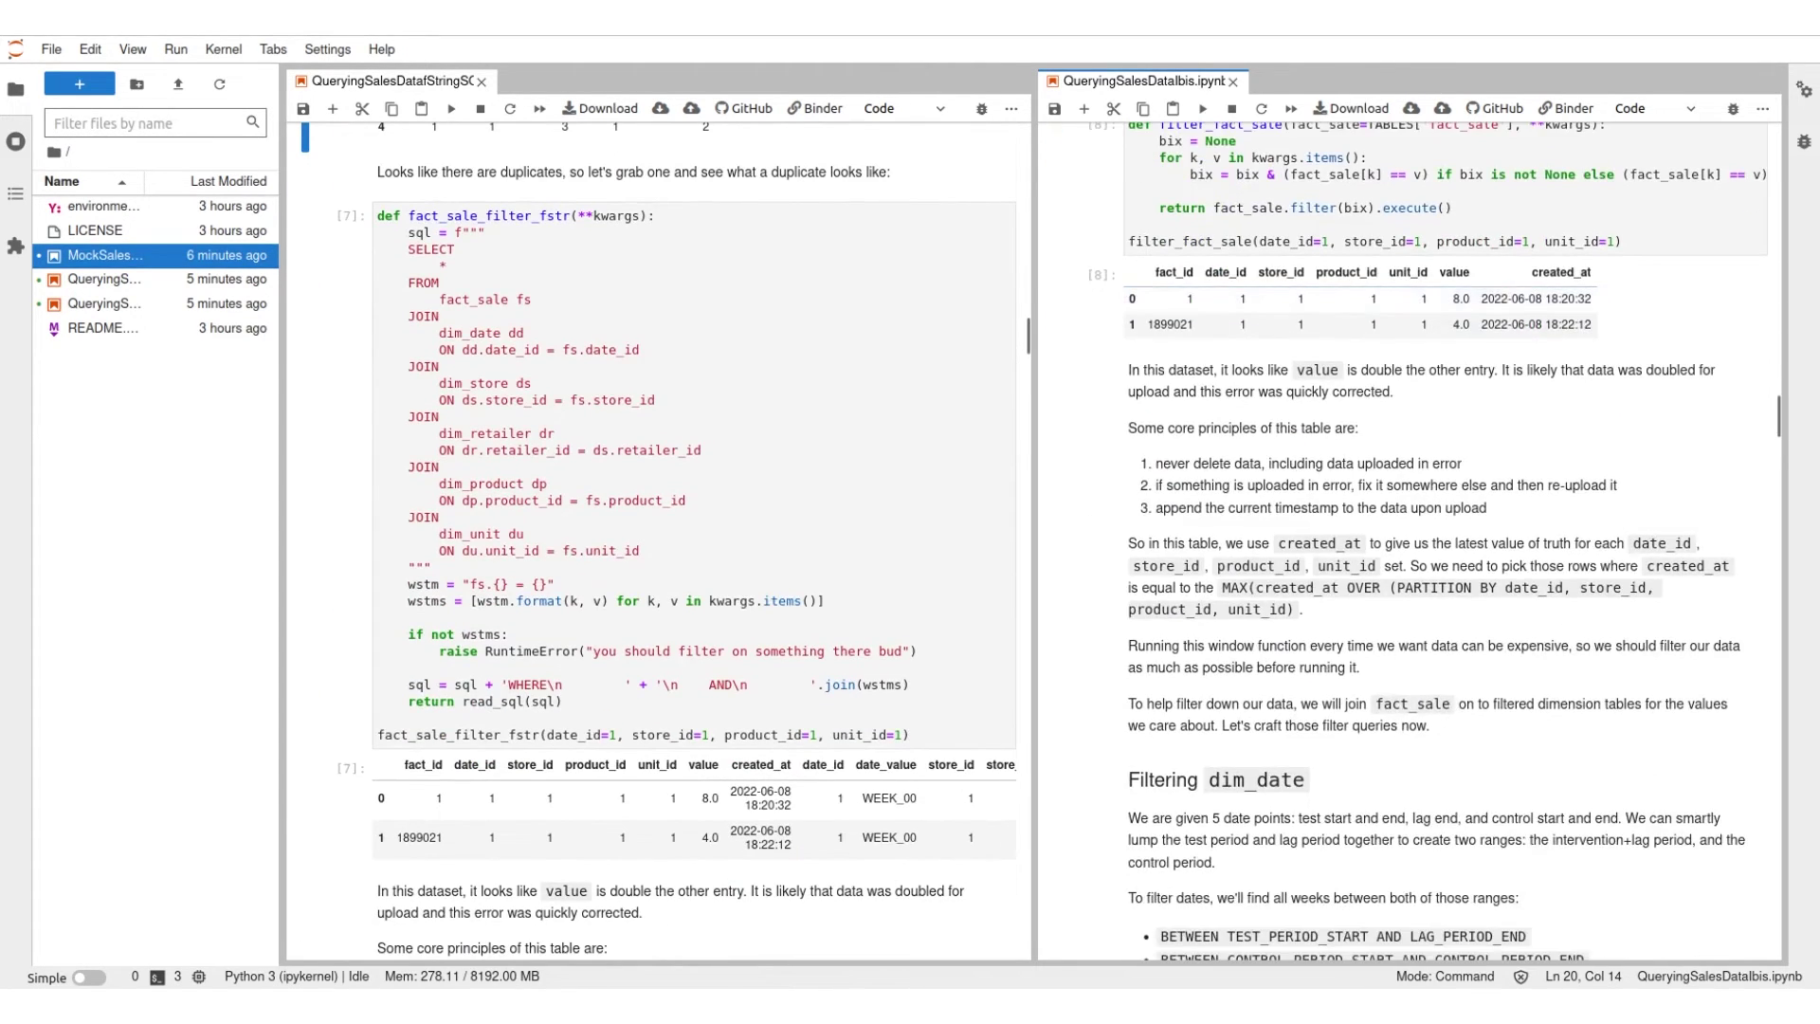
scroll(1408, 541, "up", 1)
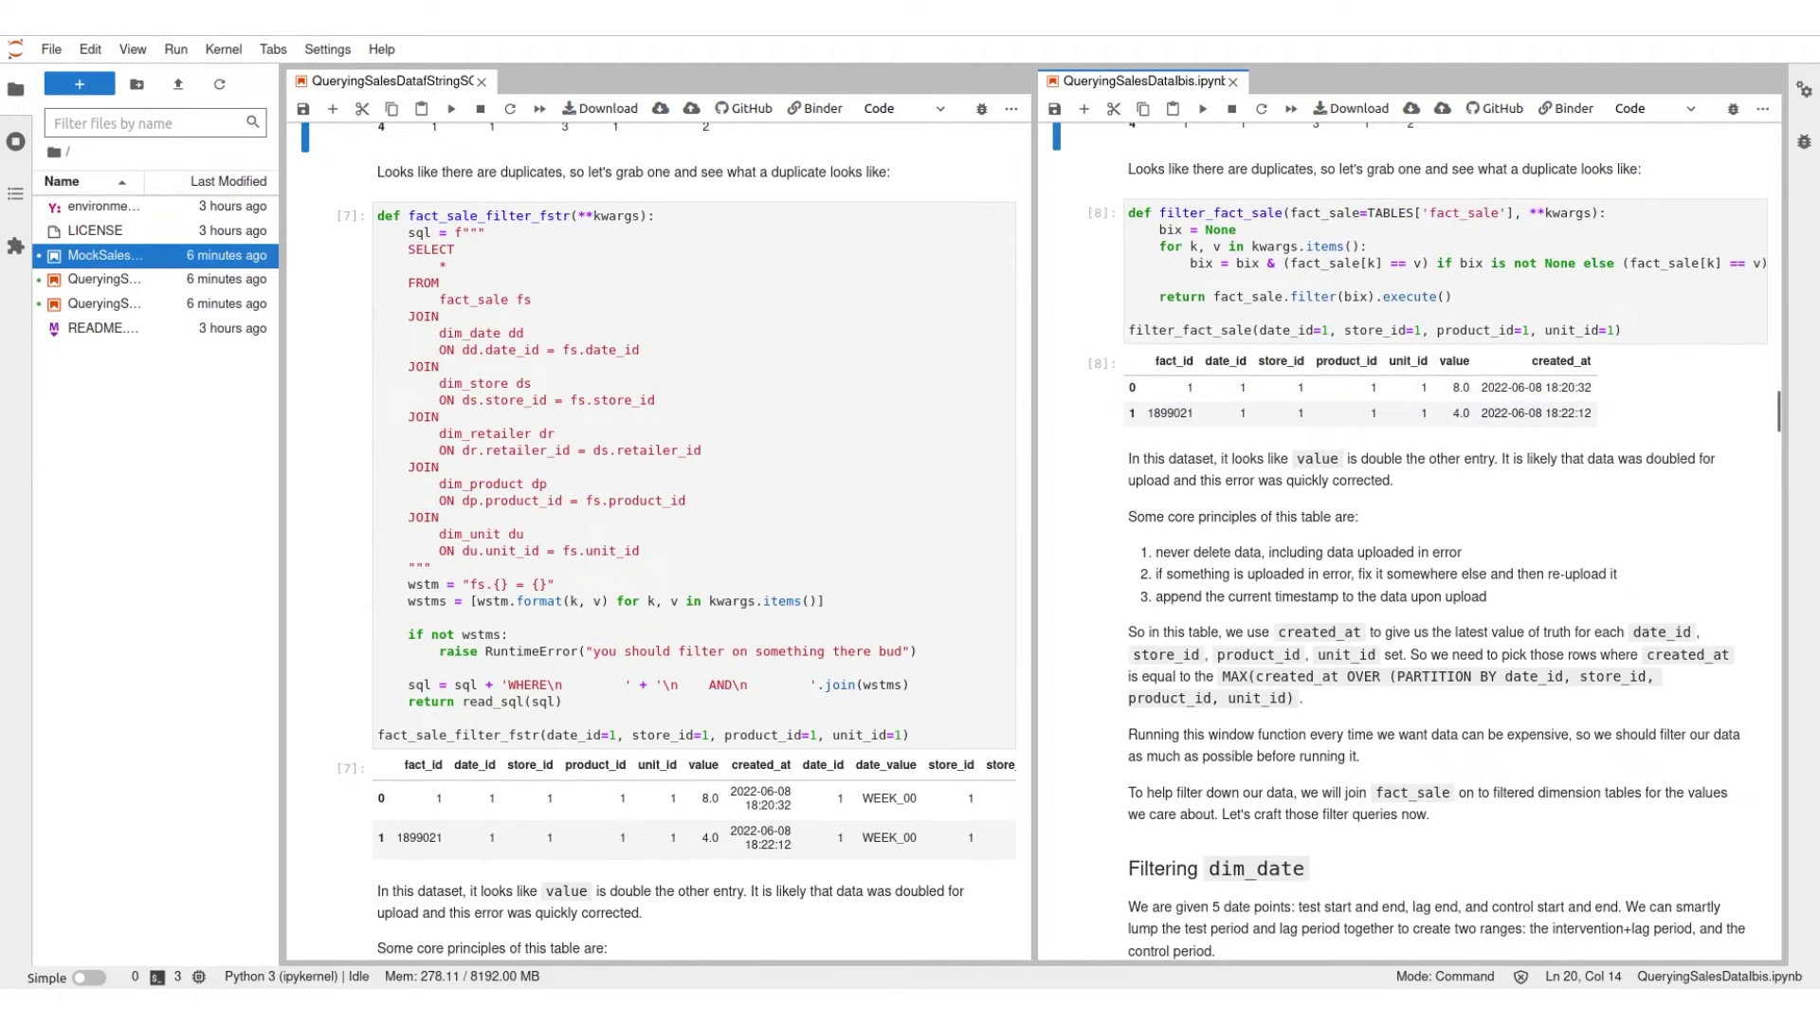
double_click(1401, 263)
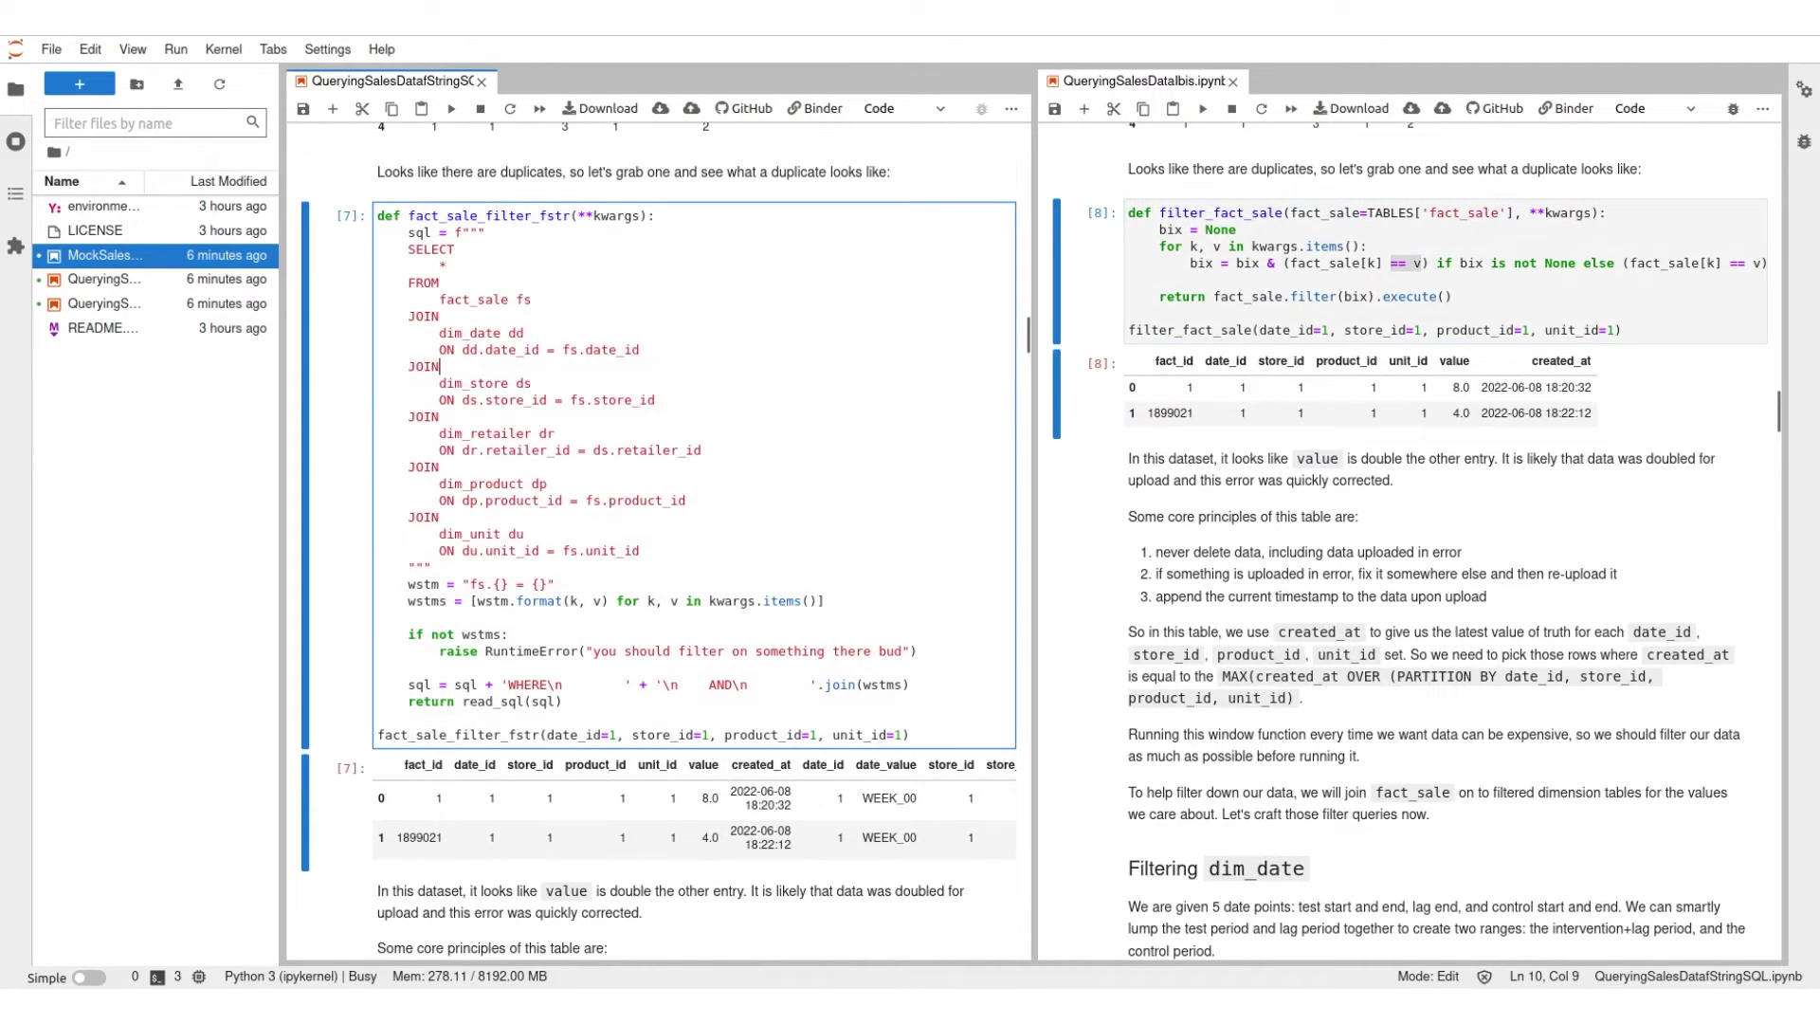
left_click(470, 366)
left_click_drag(408, 232, 507, 634)
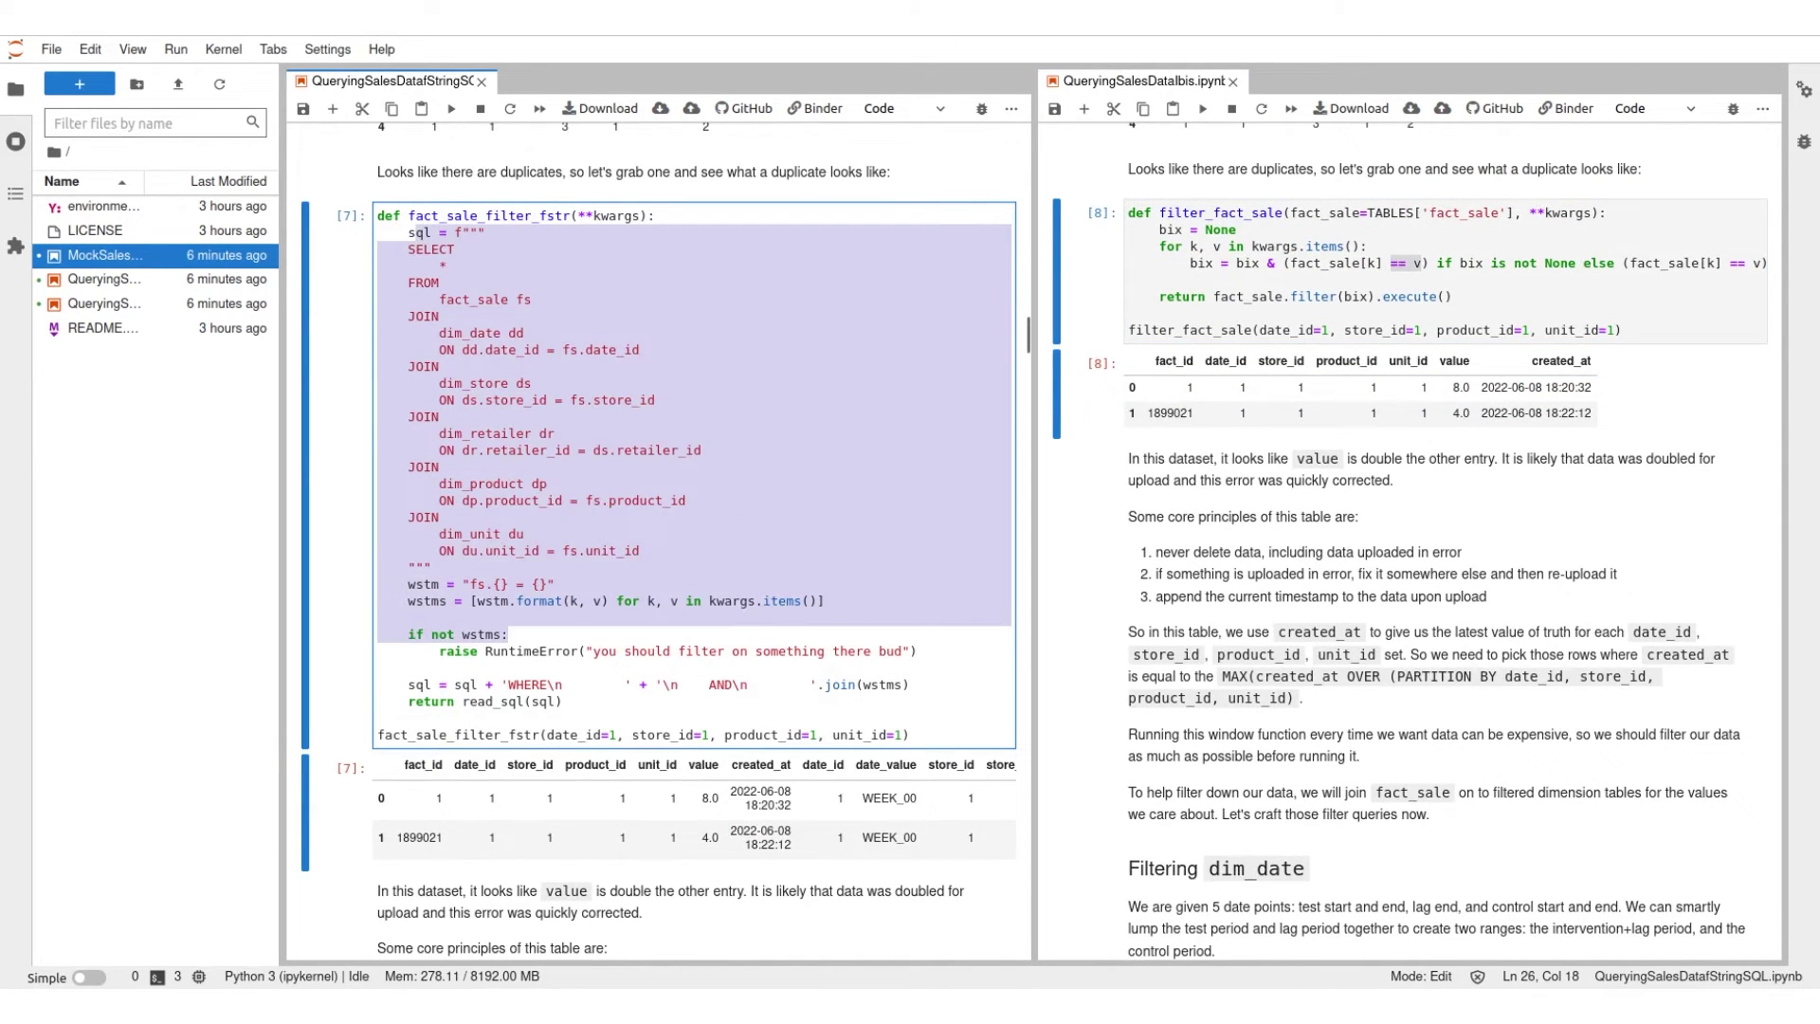
left_click(452, 585)
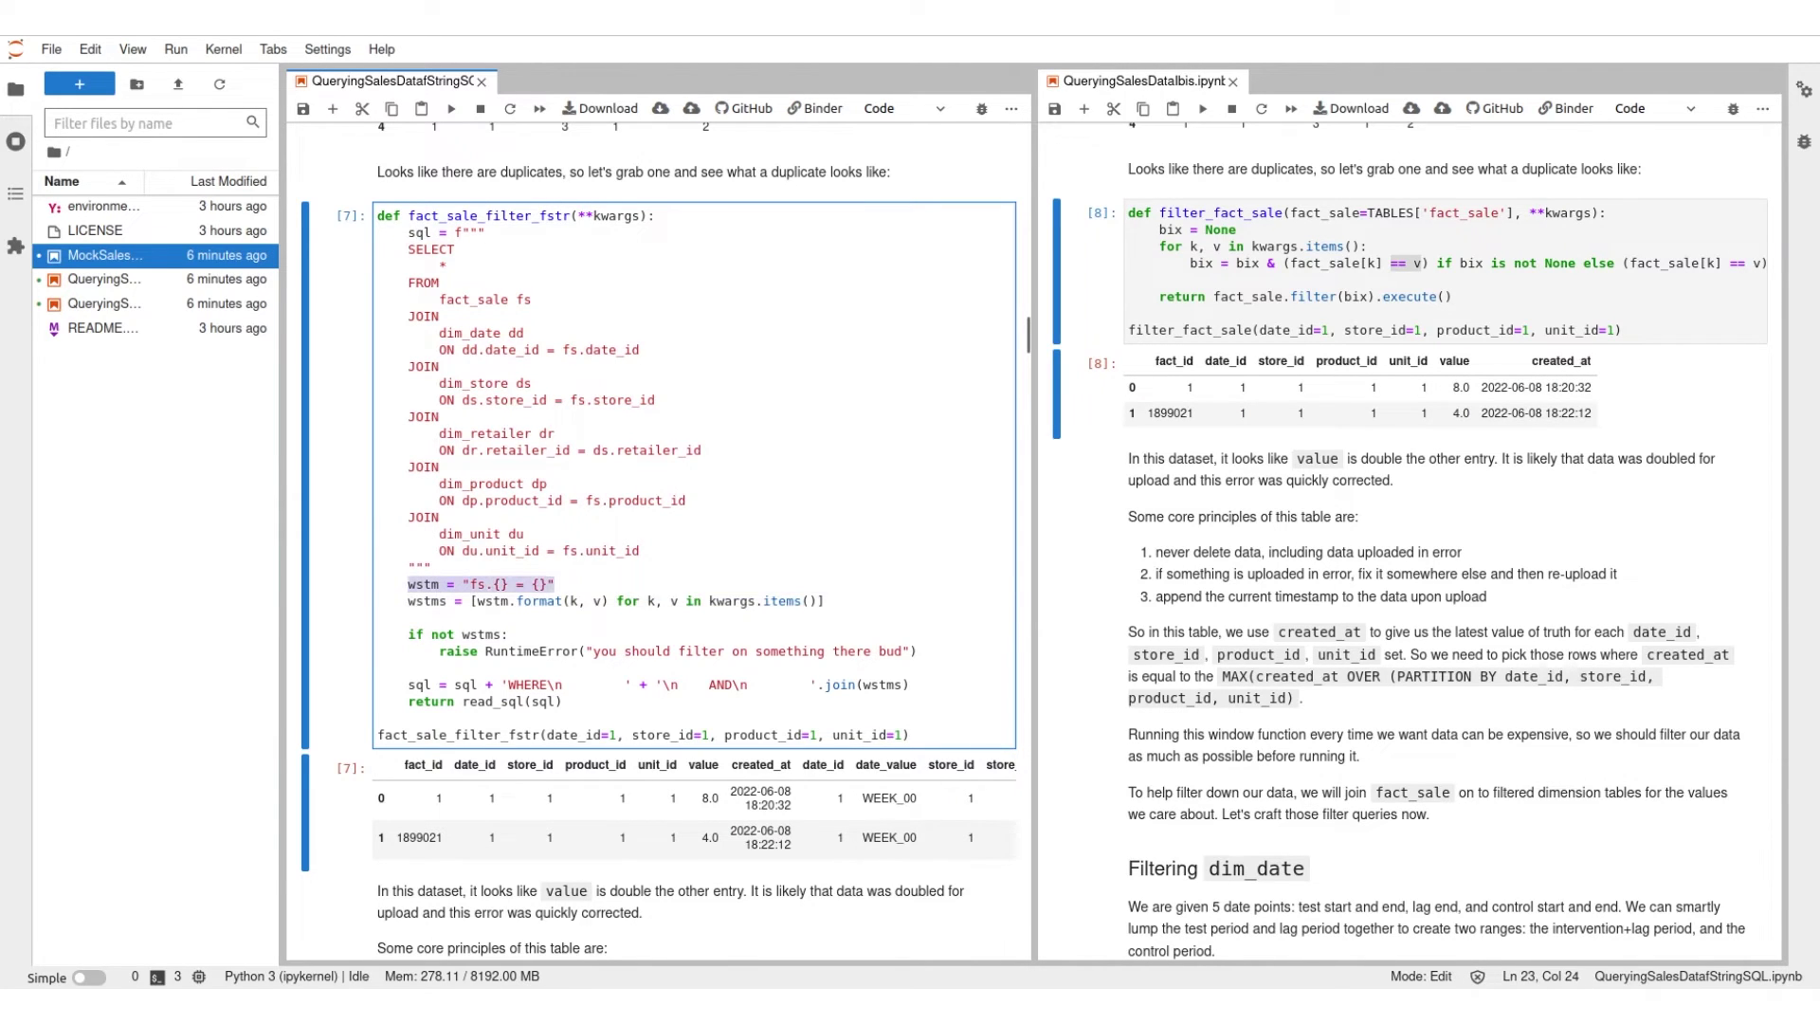
left_click_drag(408, 584, 409, 619)
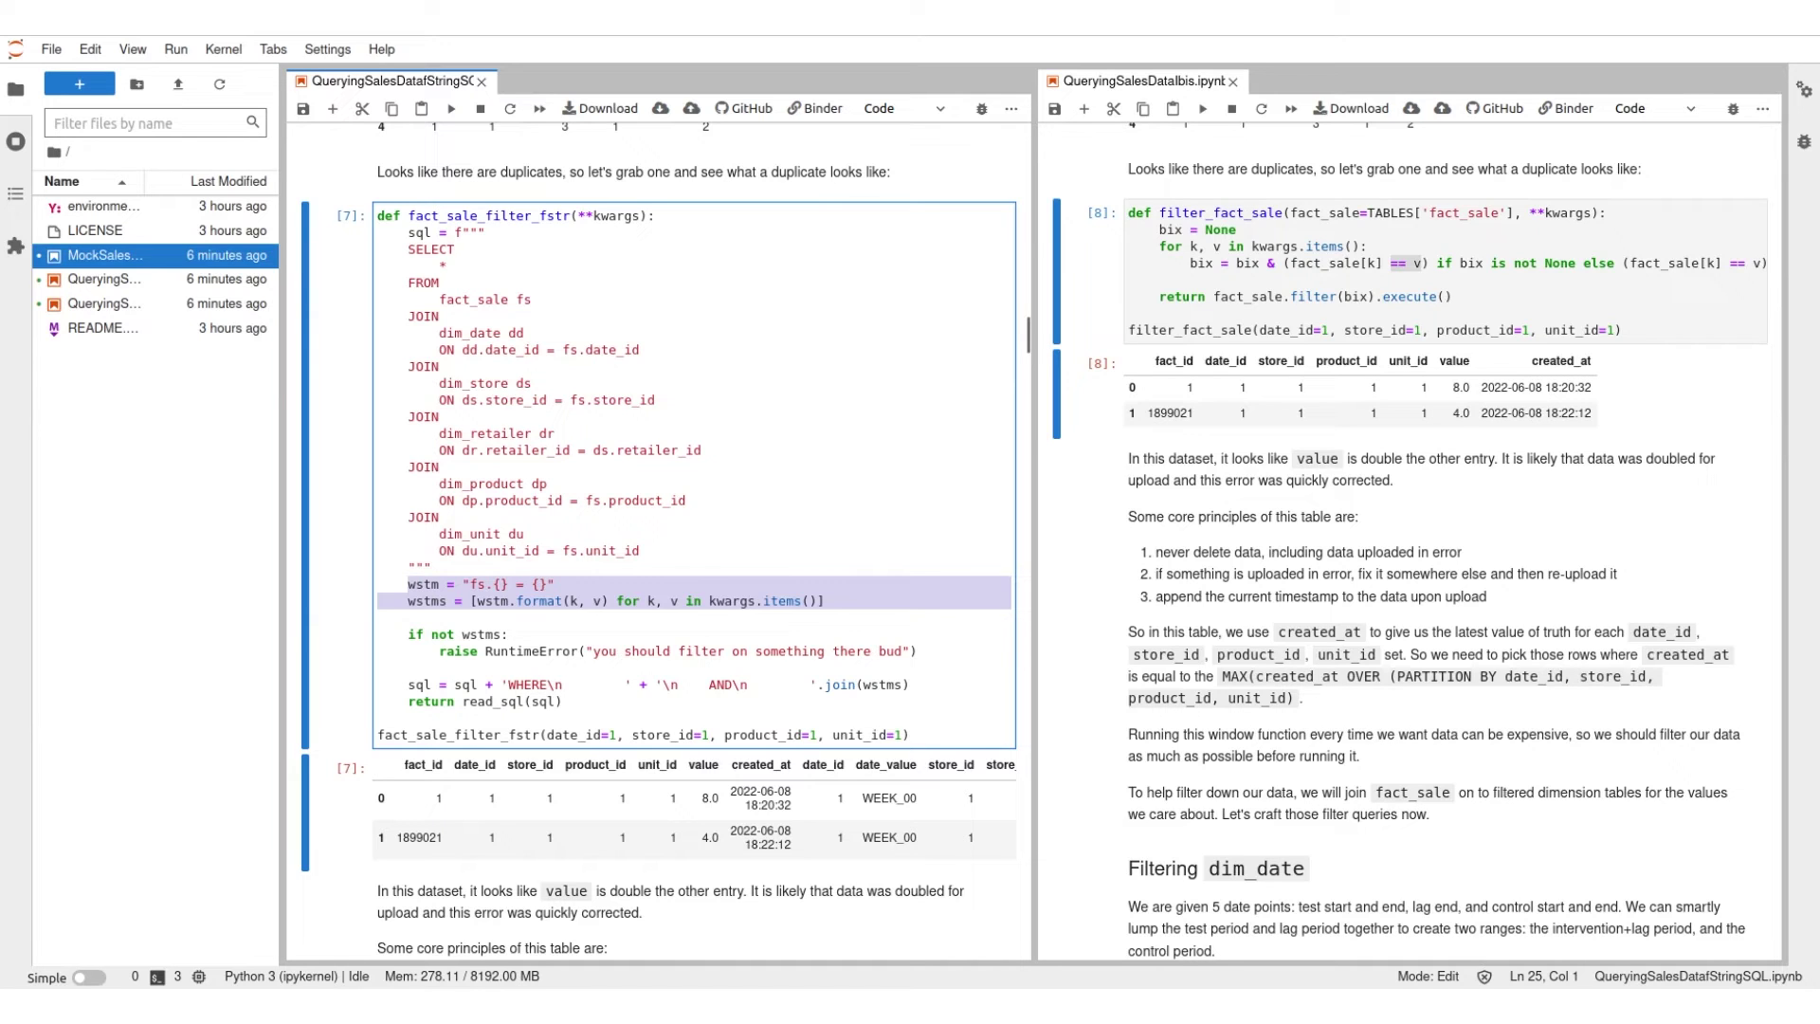
left_click_drag(509, 685, 733, 685)
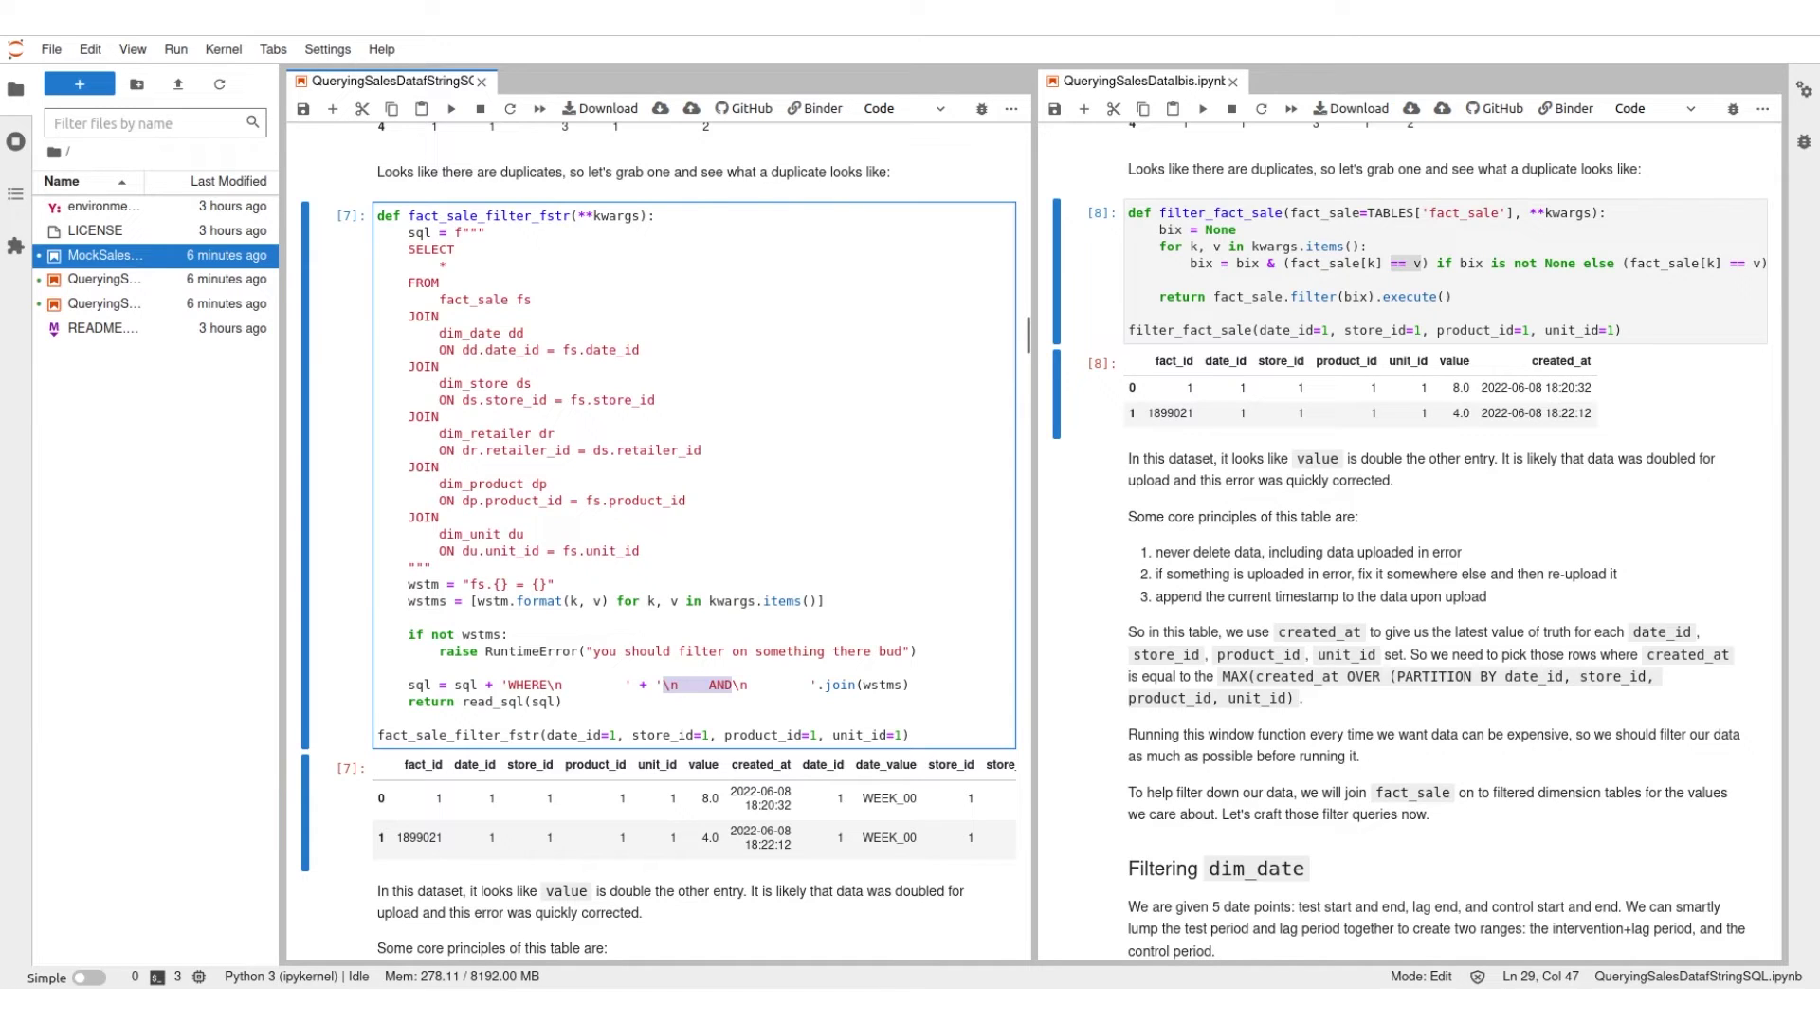
left_click_drag(476, 601, 822, 600)
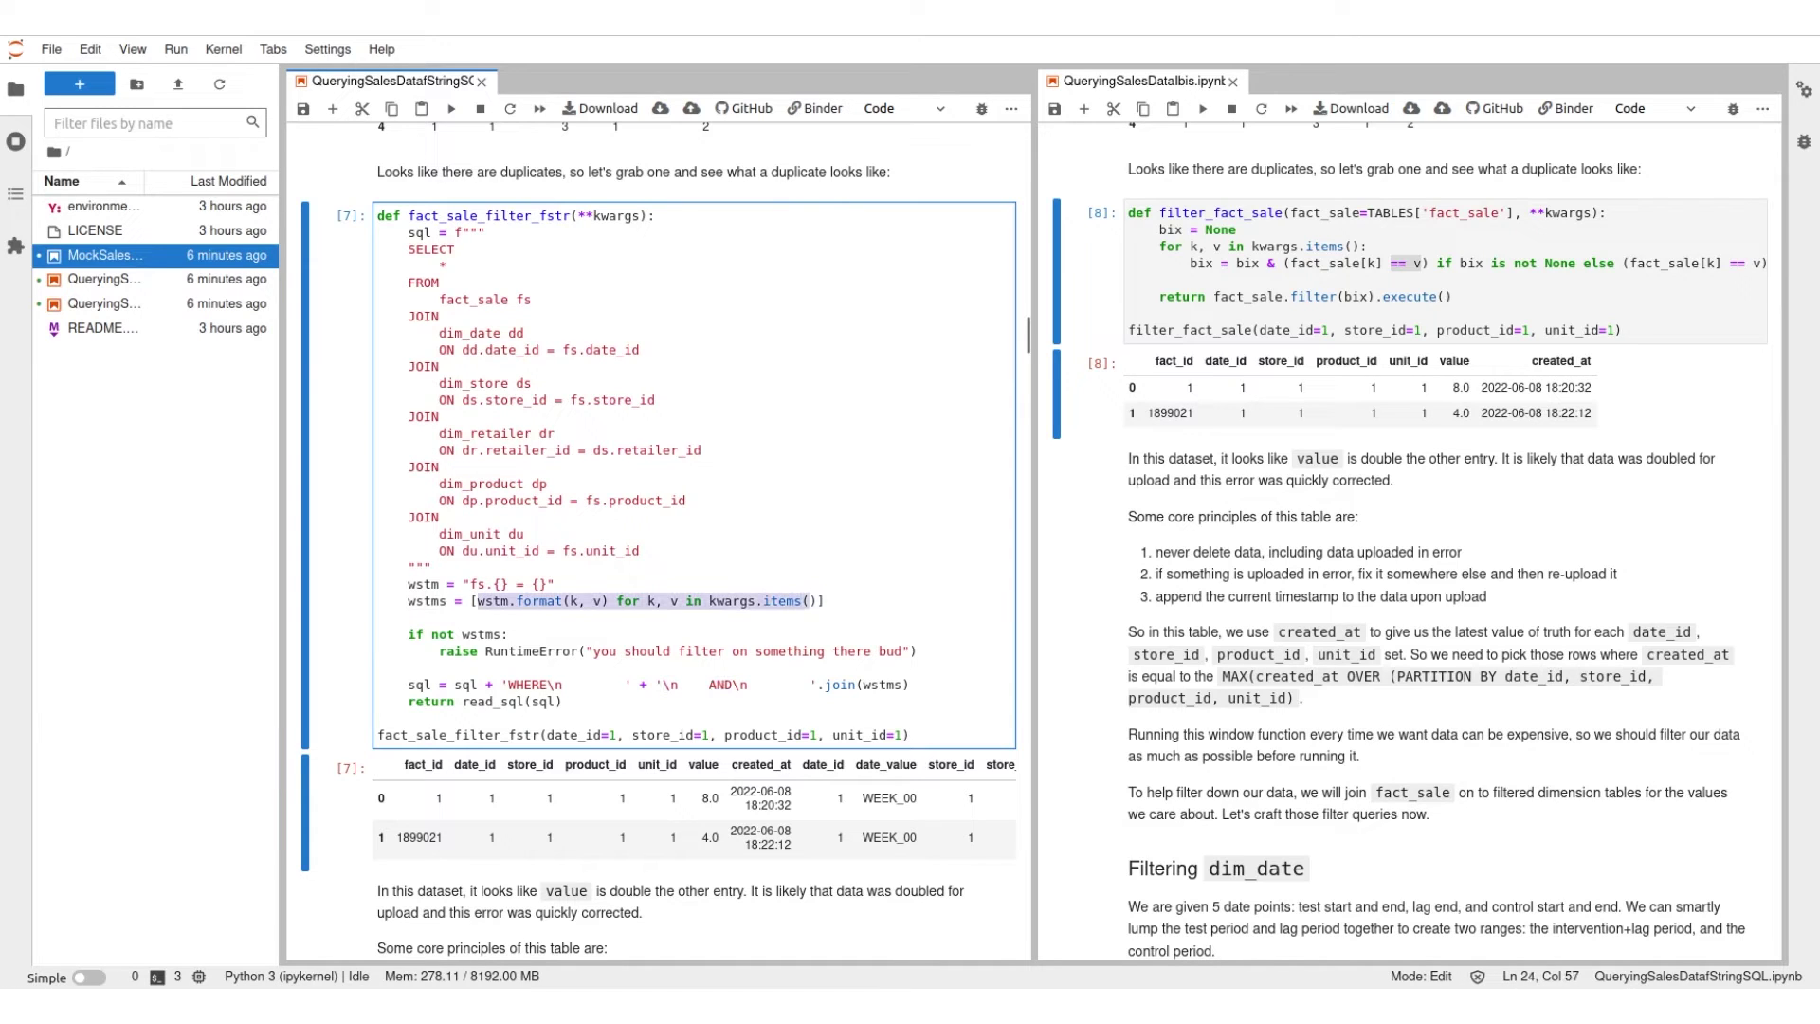
left_click(1240, 230)
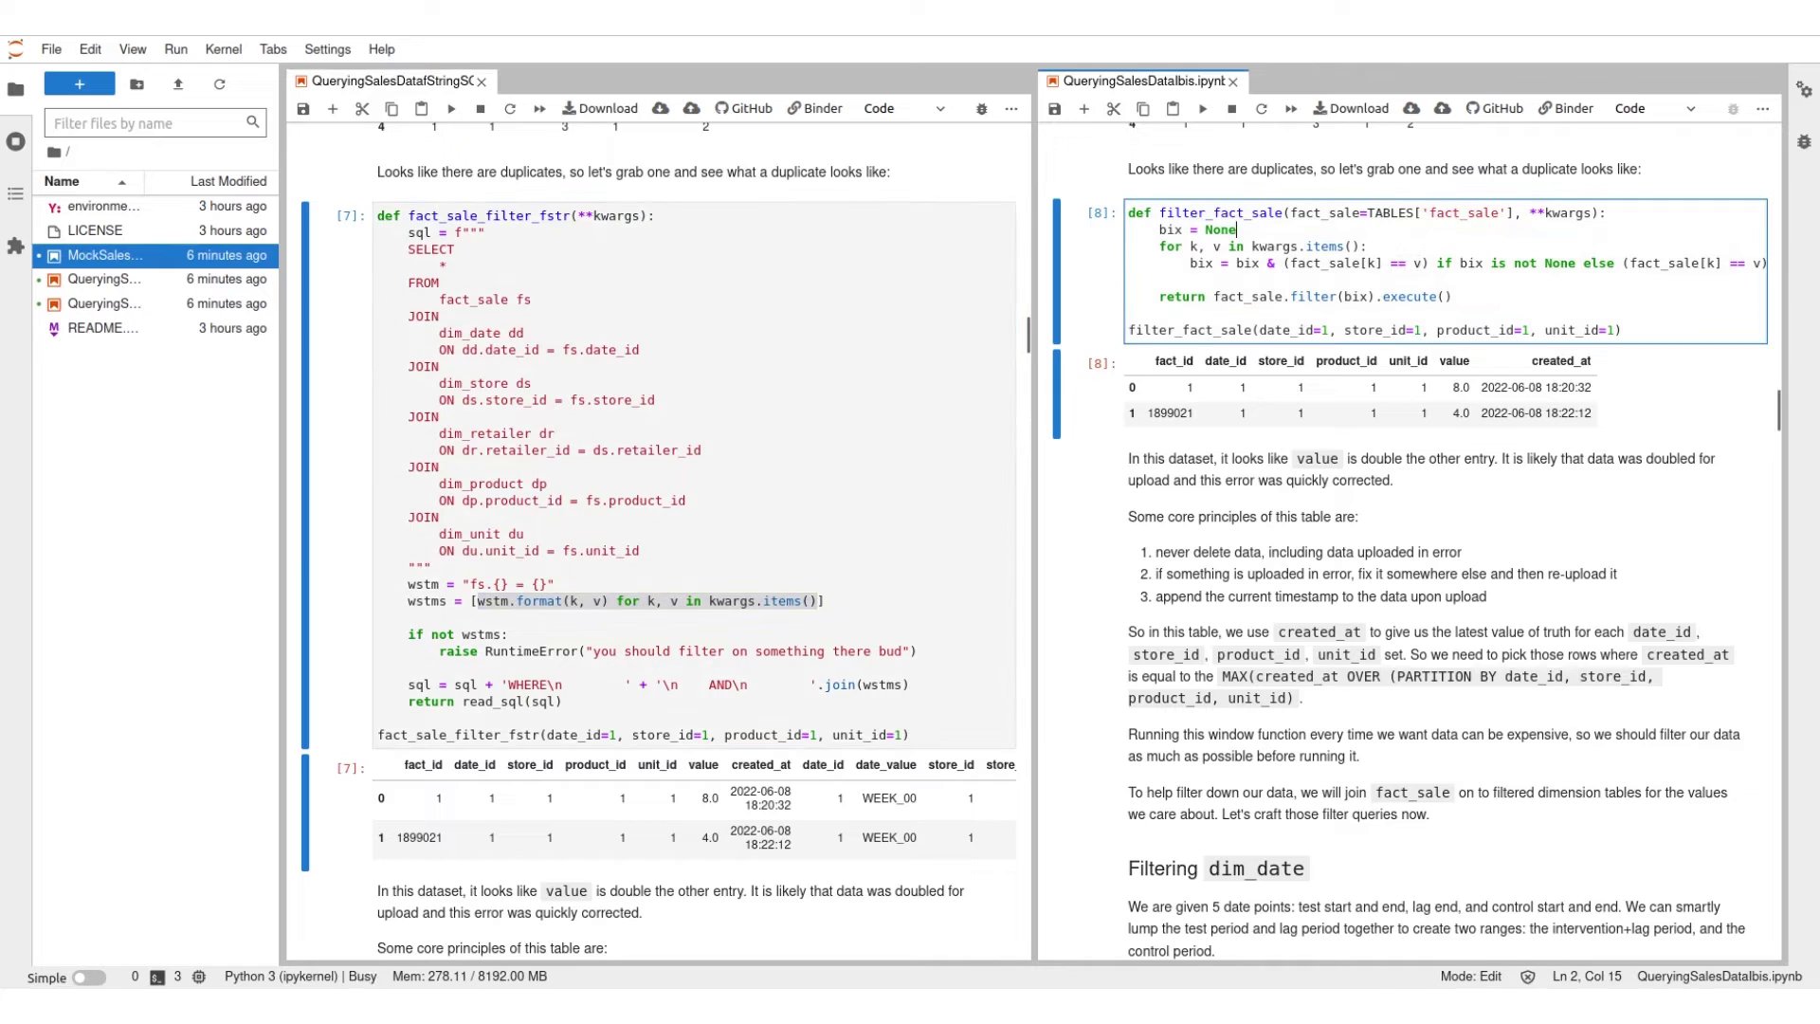
left_click_drag(1268, 263, 1437, 262)
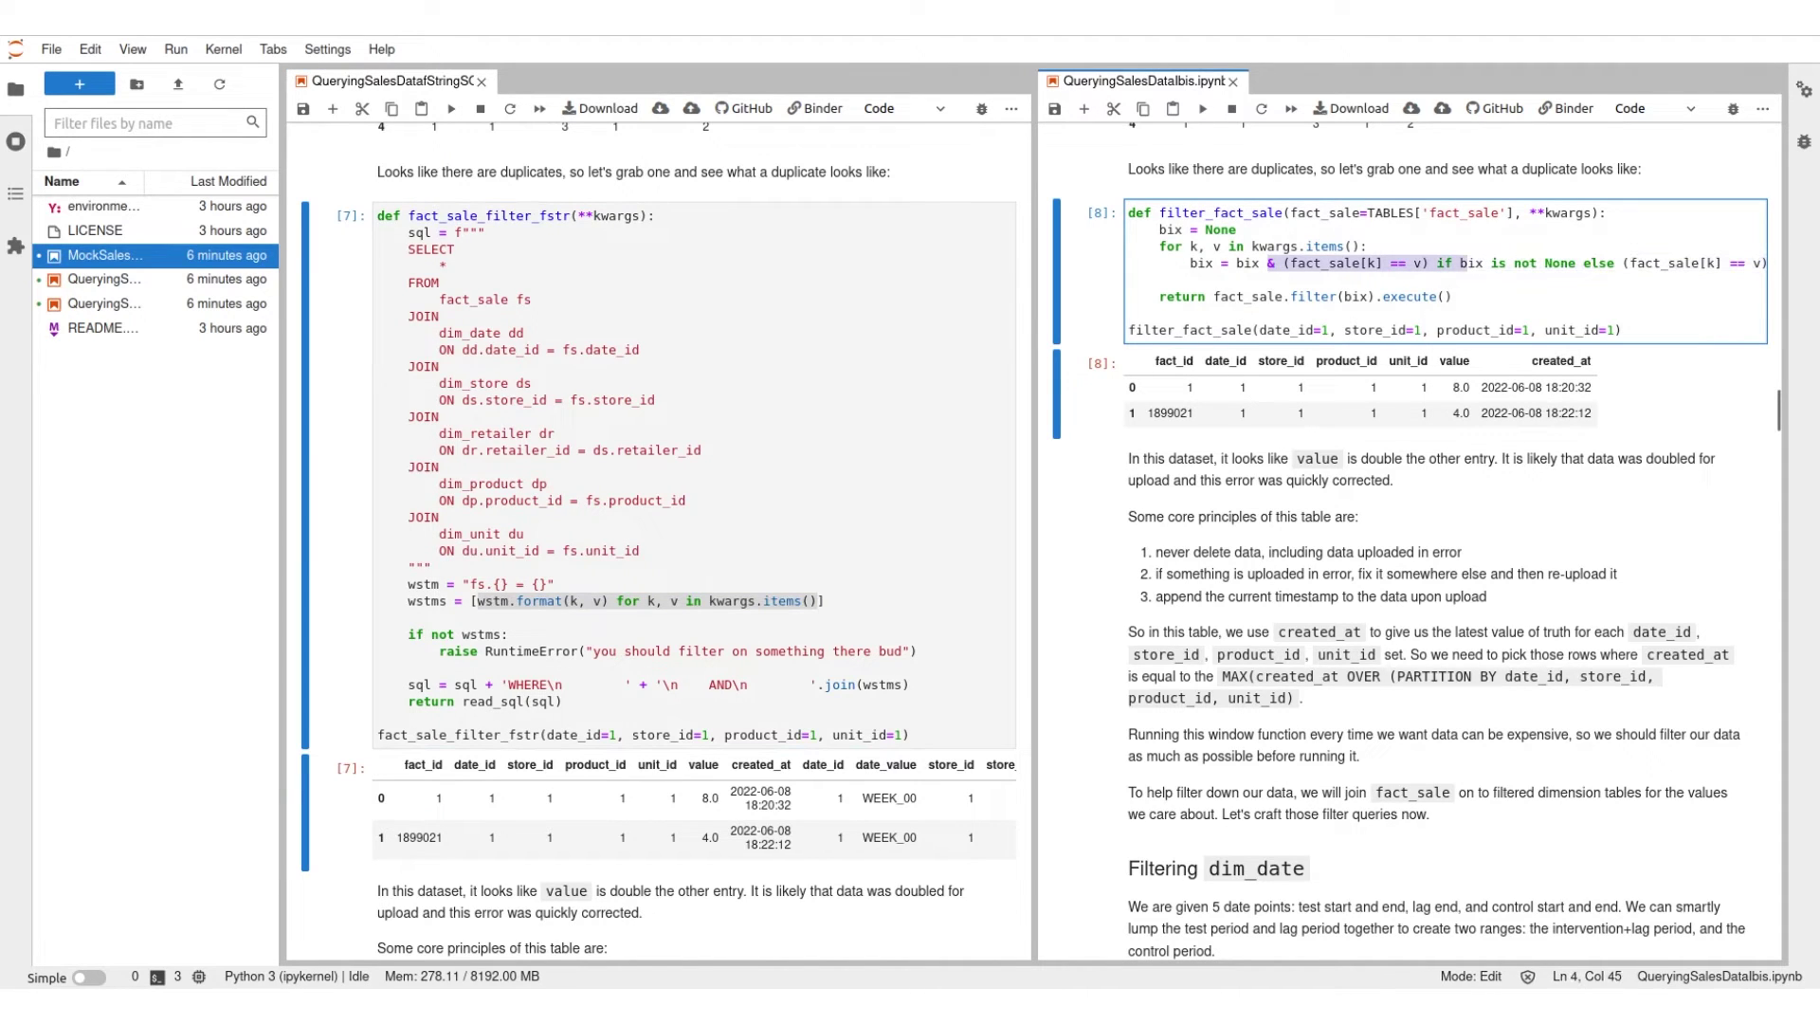
left_click(1437, 263)
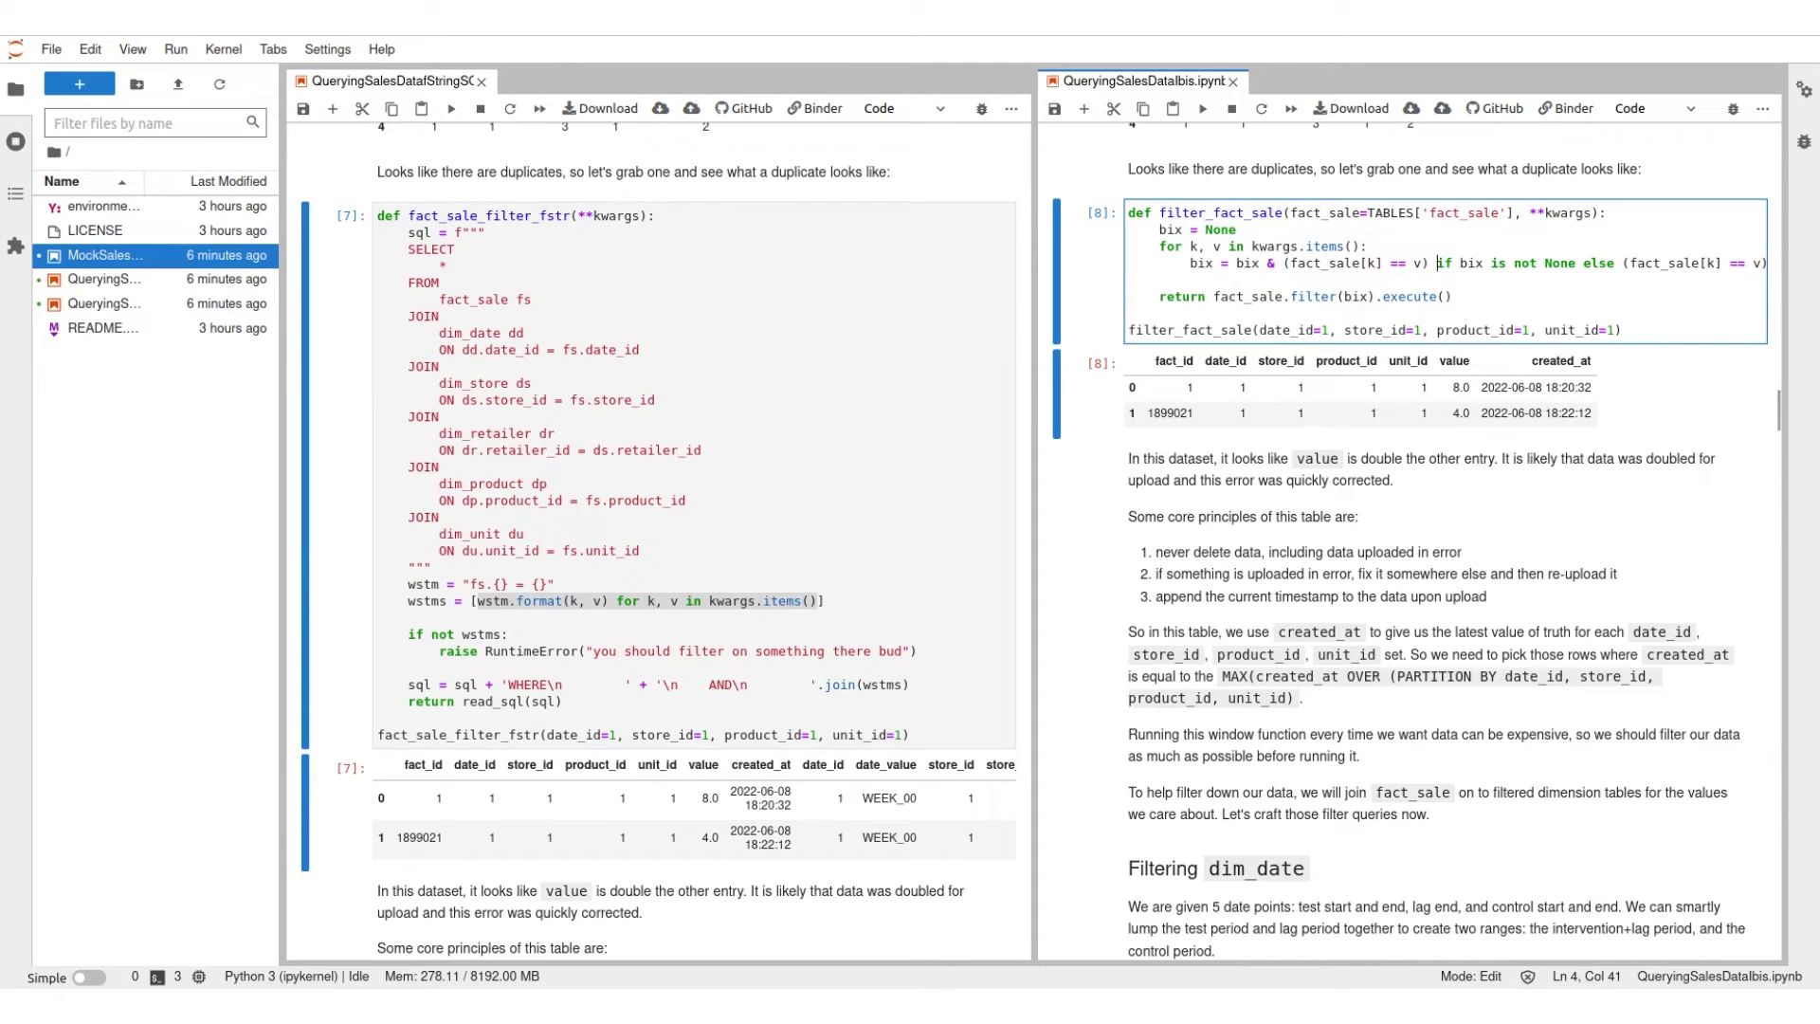
scroll(1408, 541, "down", 1)
scroll(654, 541, "down", 5)
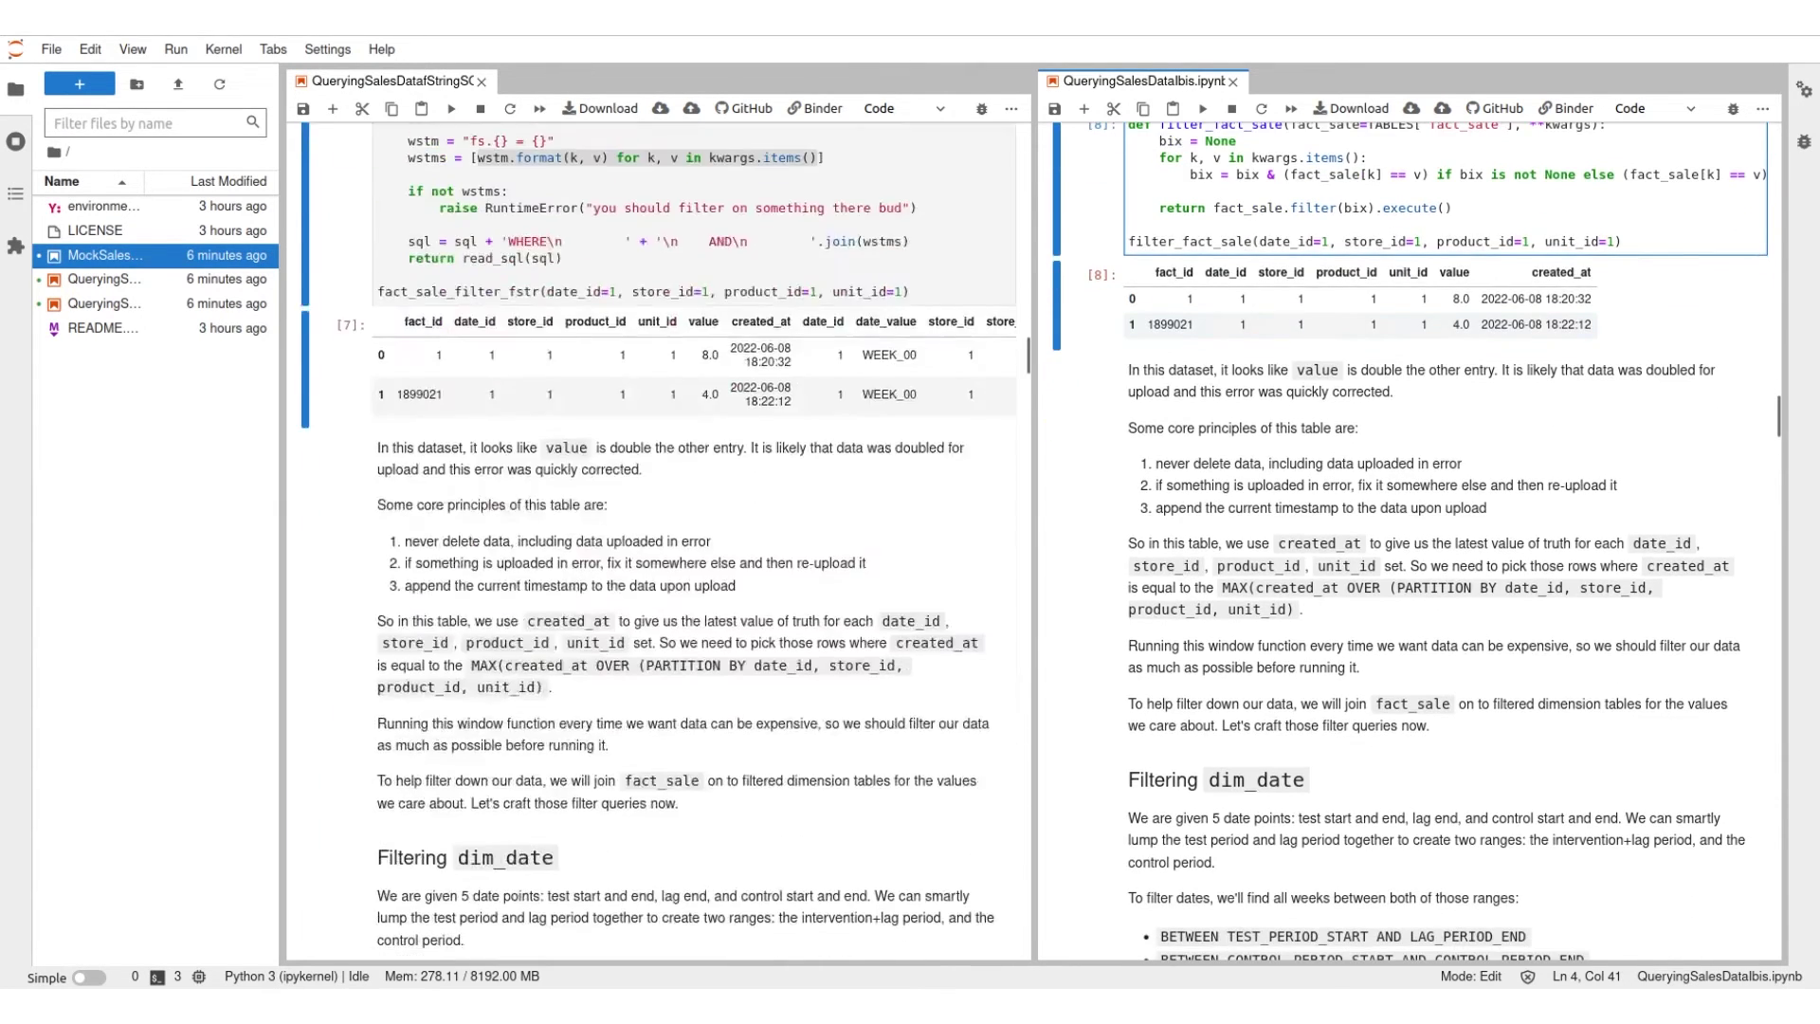
scroll(654, 542, "down", 5)
scroll(655, 541, "down", 5)
scroll(1408, 541, "down", 1)
scroll(1408, 540, "down", 5)
scroll(1408, 540, "down", 3)
scroll(1408, 541, "down", 1)
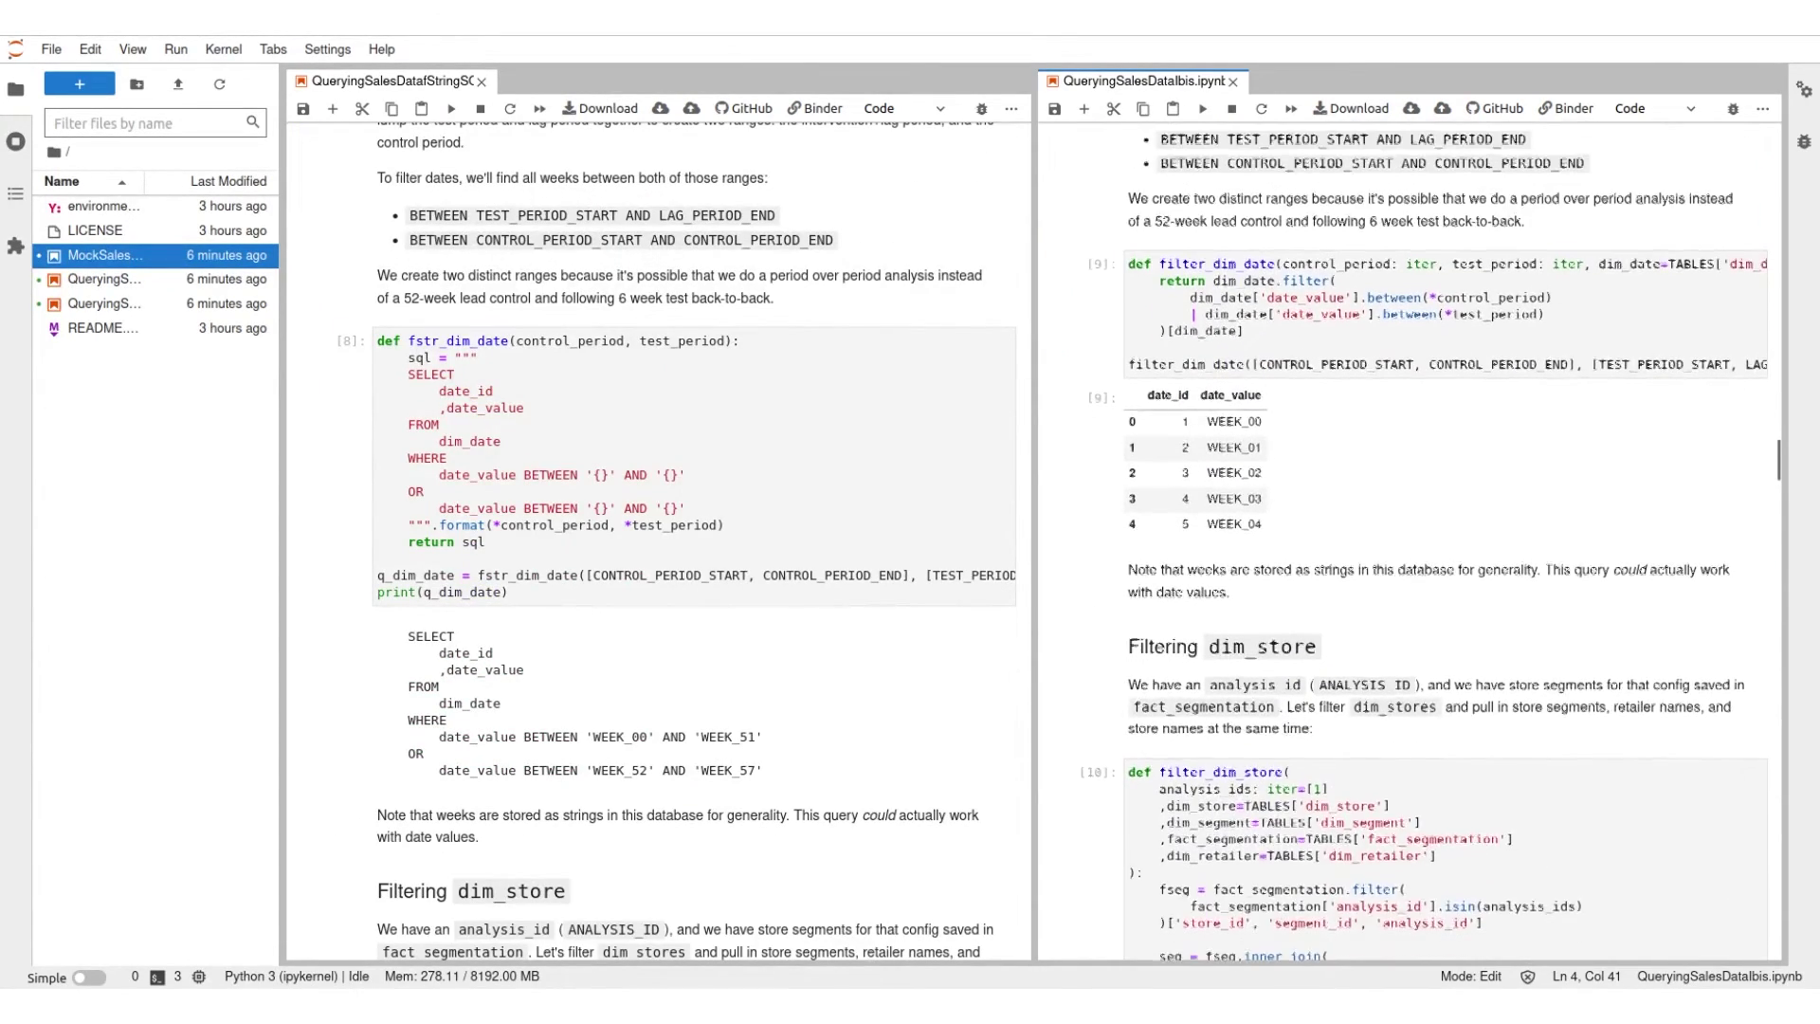
scroll(1407, 541, "up", 1)
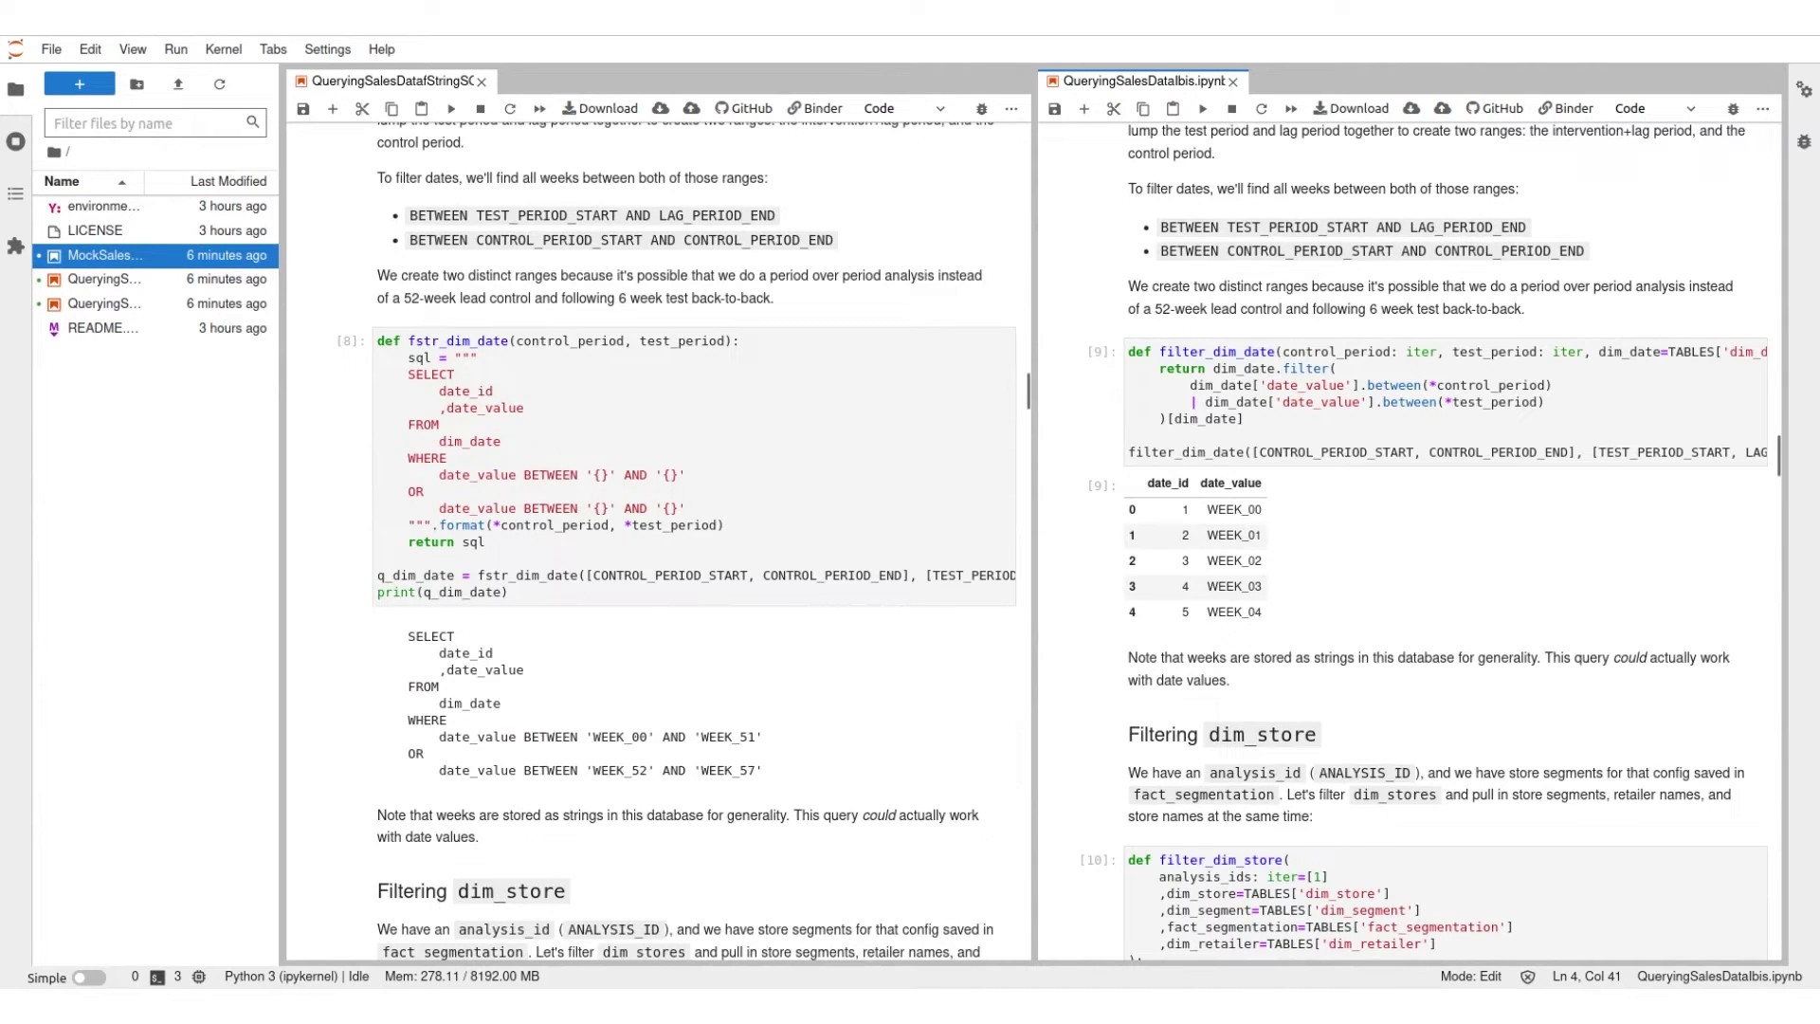
- Highlight control_period, the two BETWEEN date conditions and the format call in fstr_dim_date
double_click(568, 342)
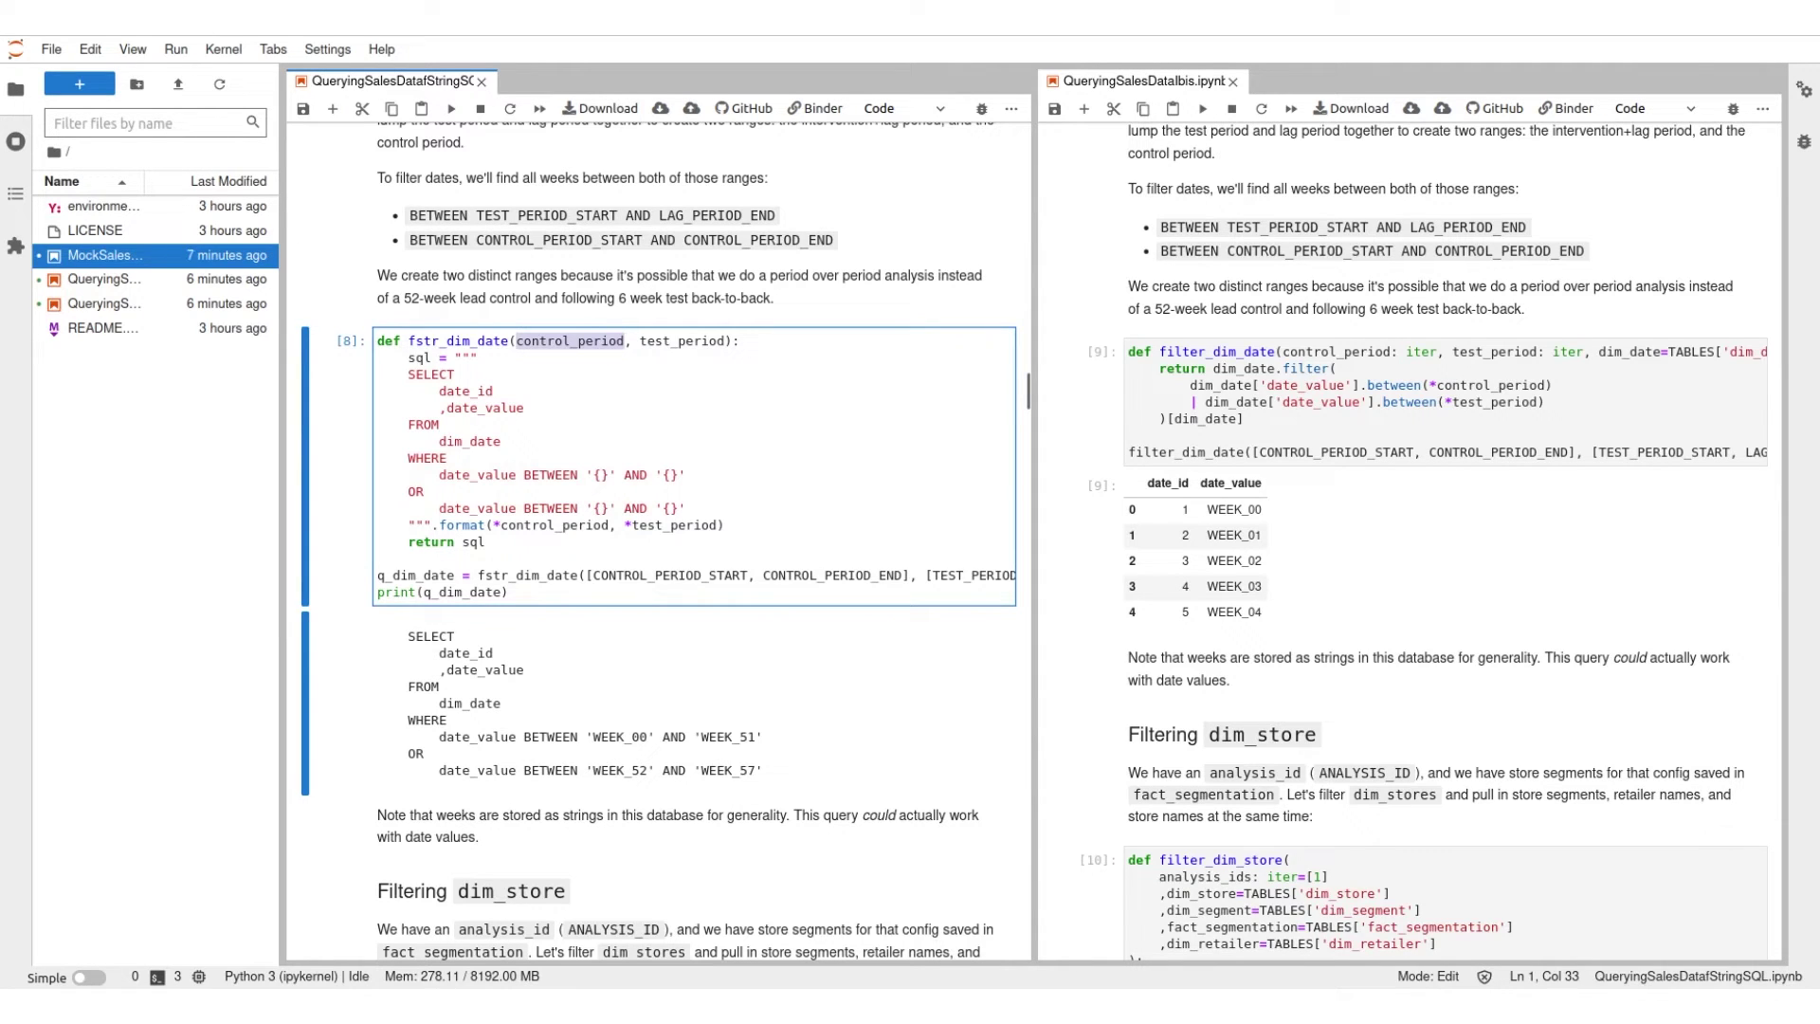
left_click_drag(377, 375, 687, 508)
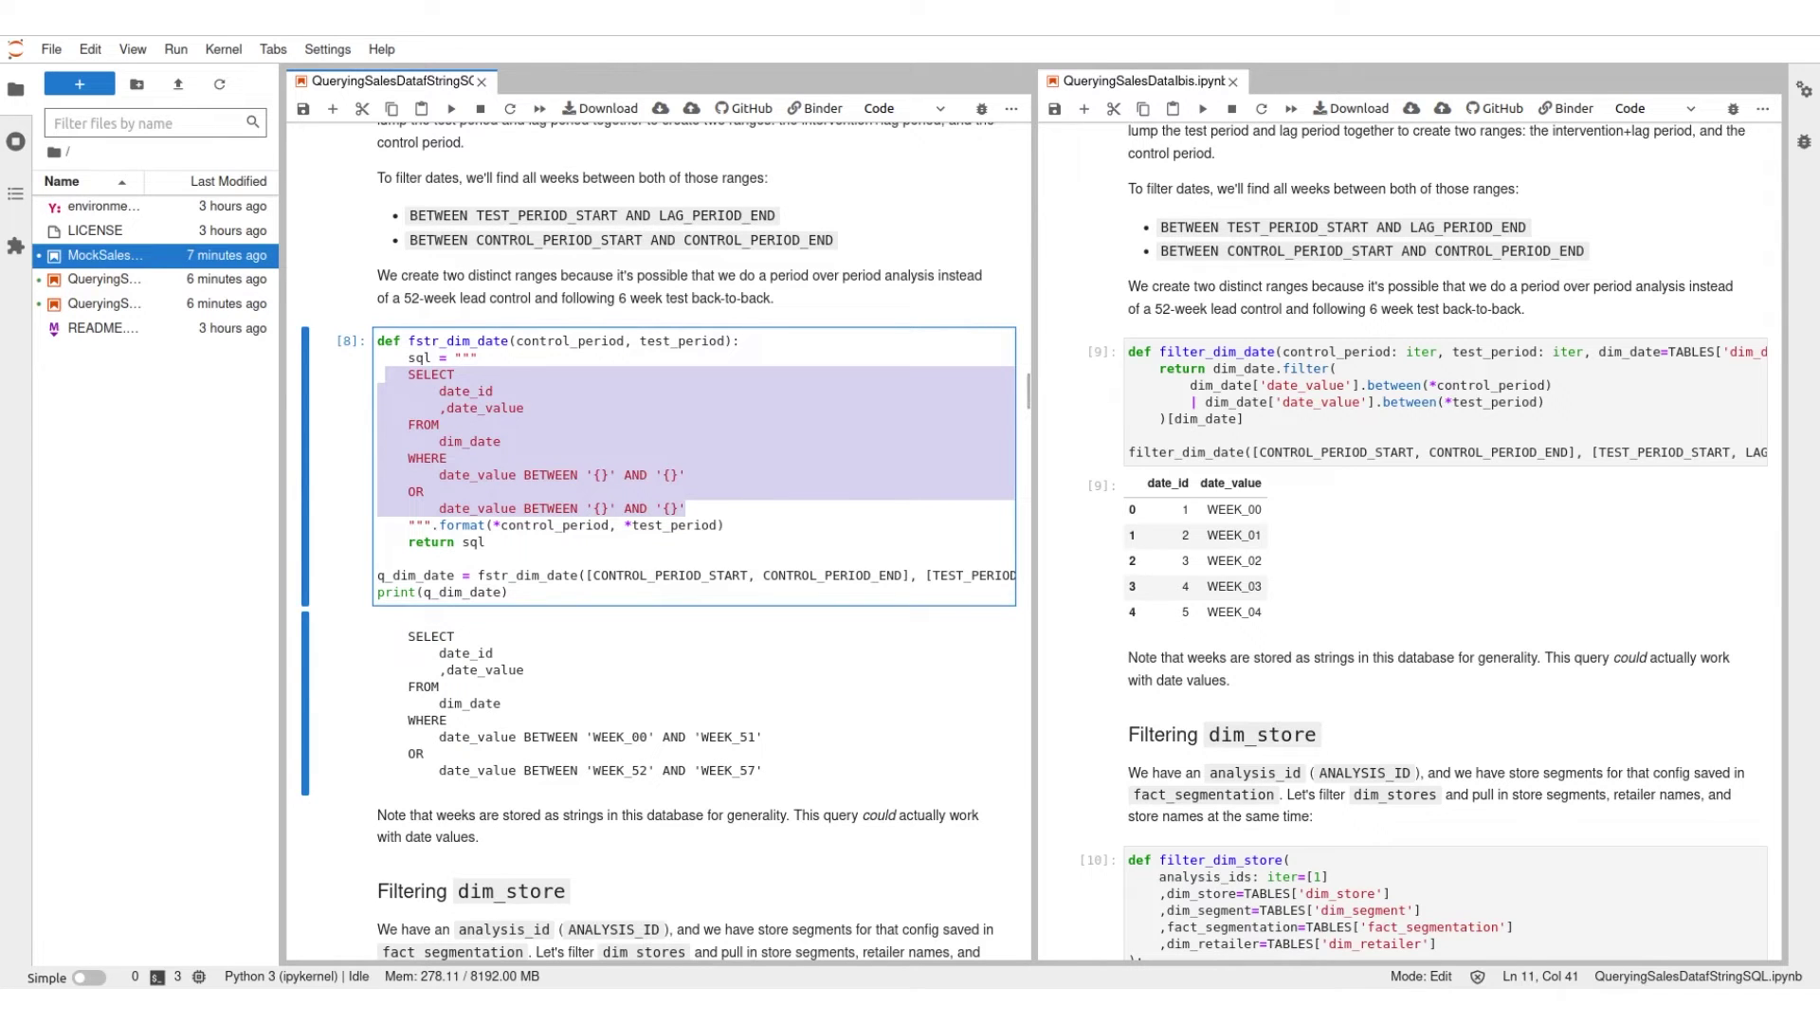
double_click(554, 524)
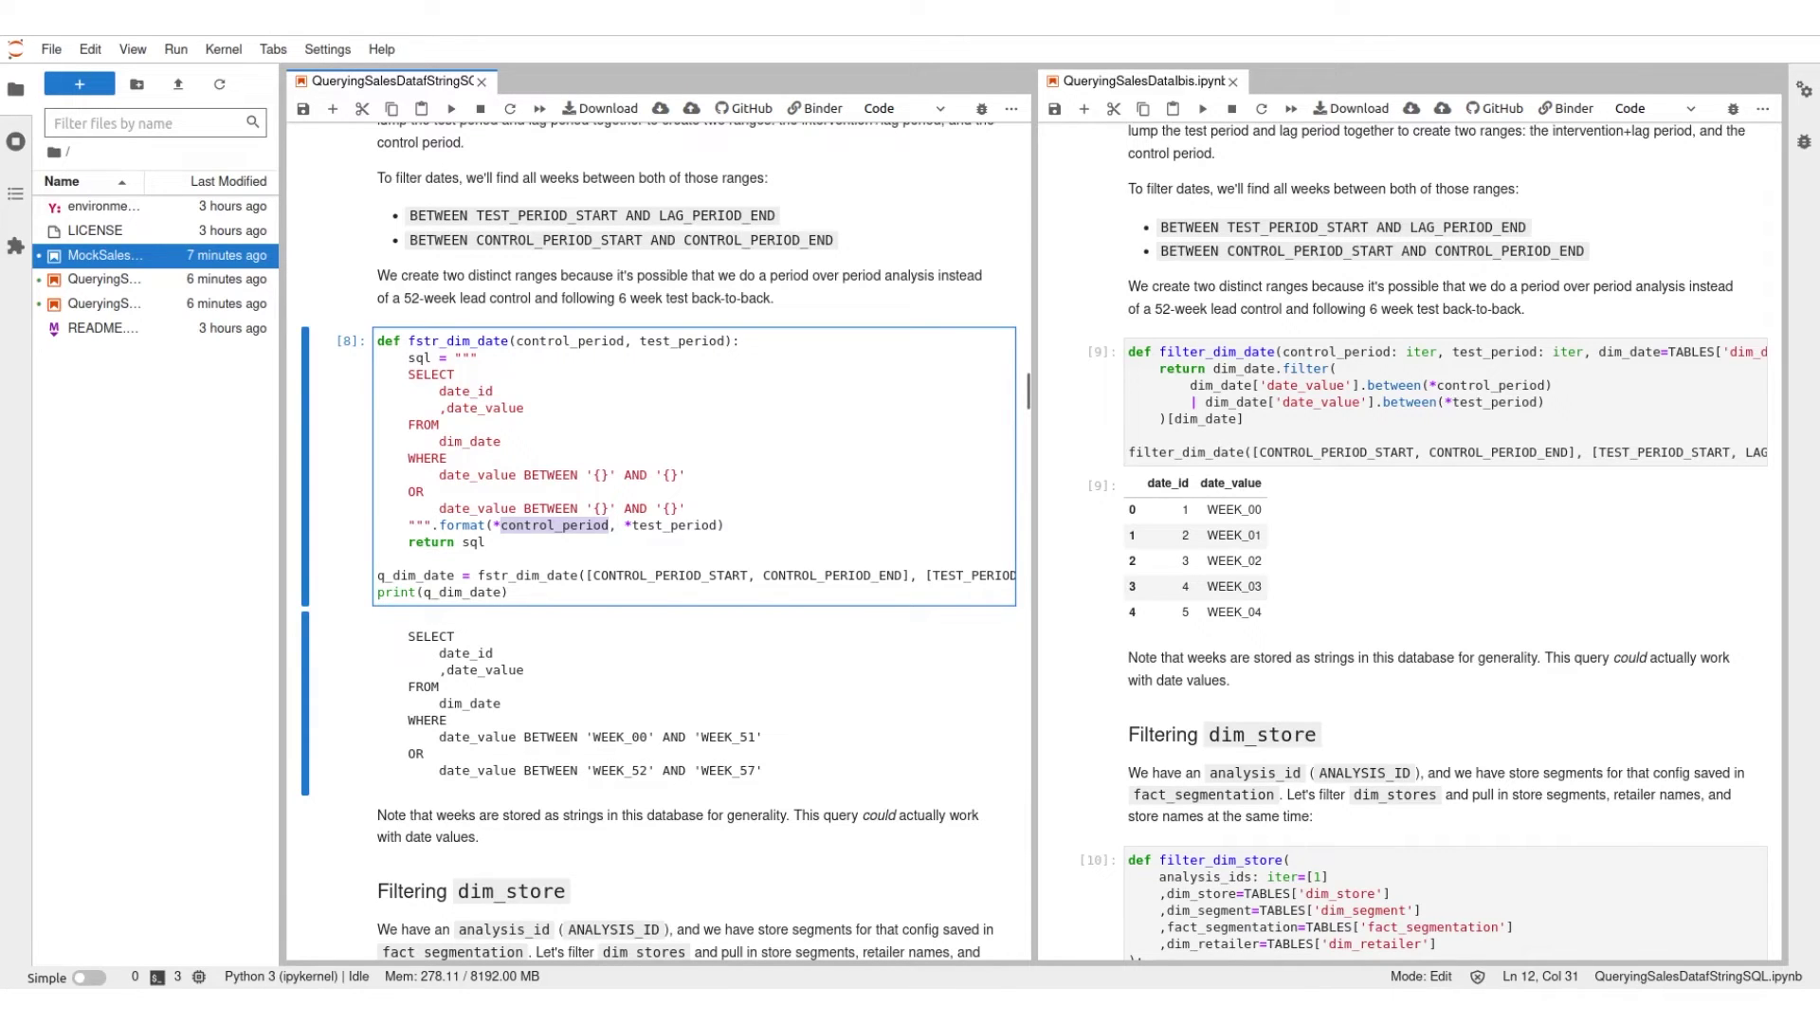
left_click_drag(438, 476, 686, 475)
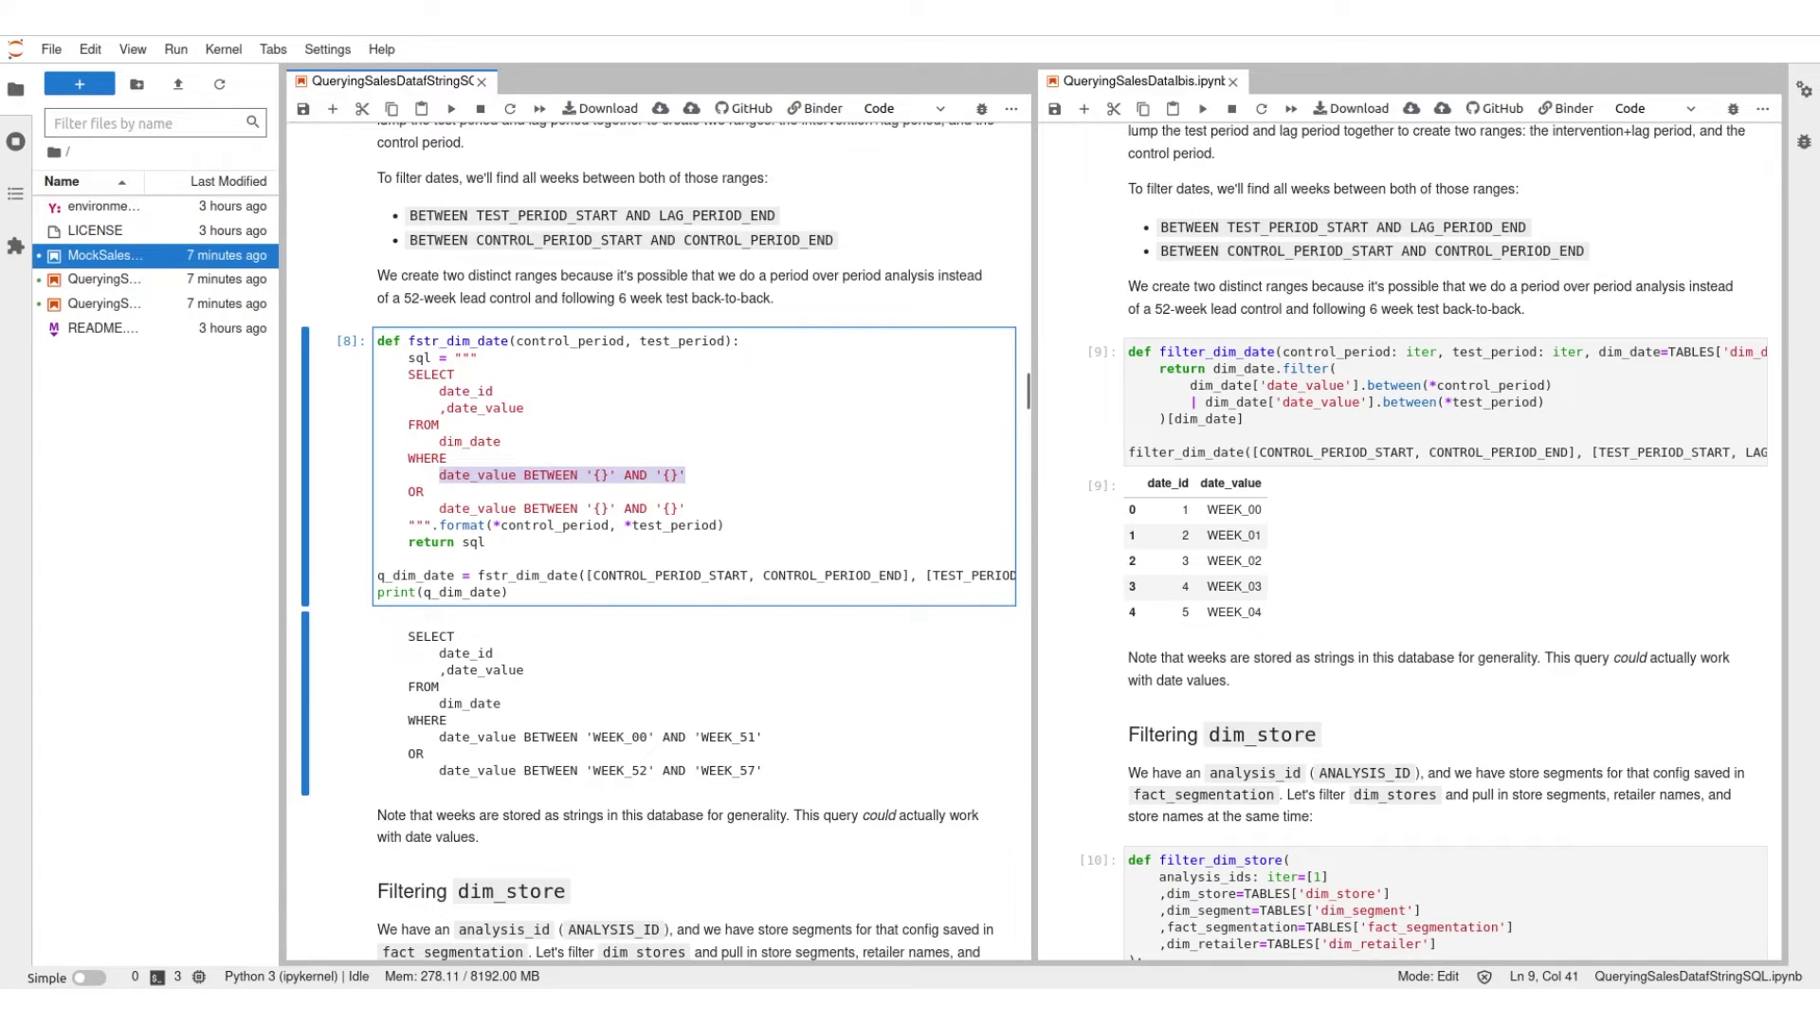
left_click_drag(685, 509, 376, 475)
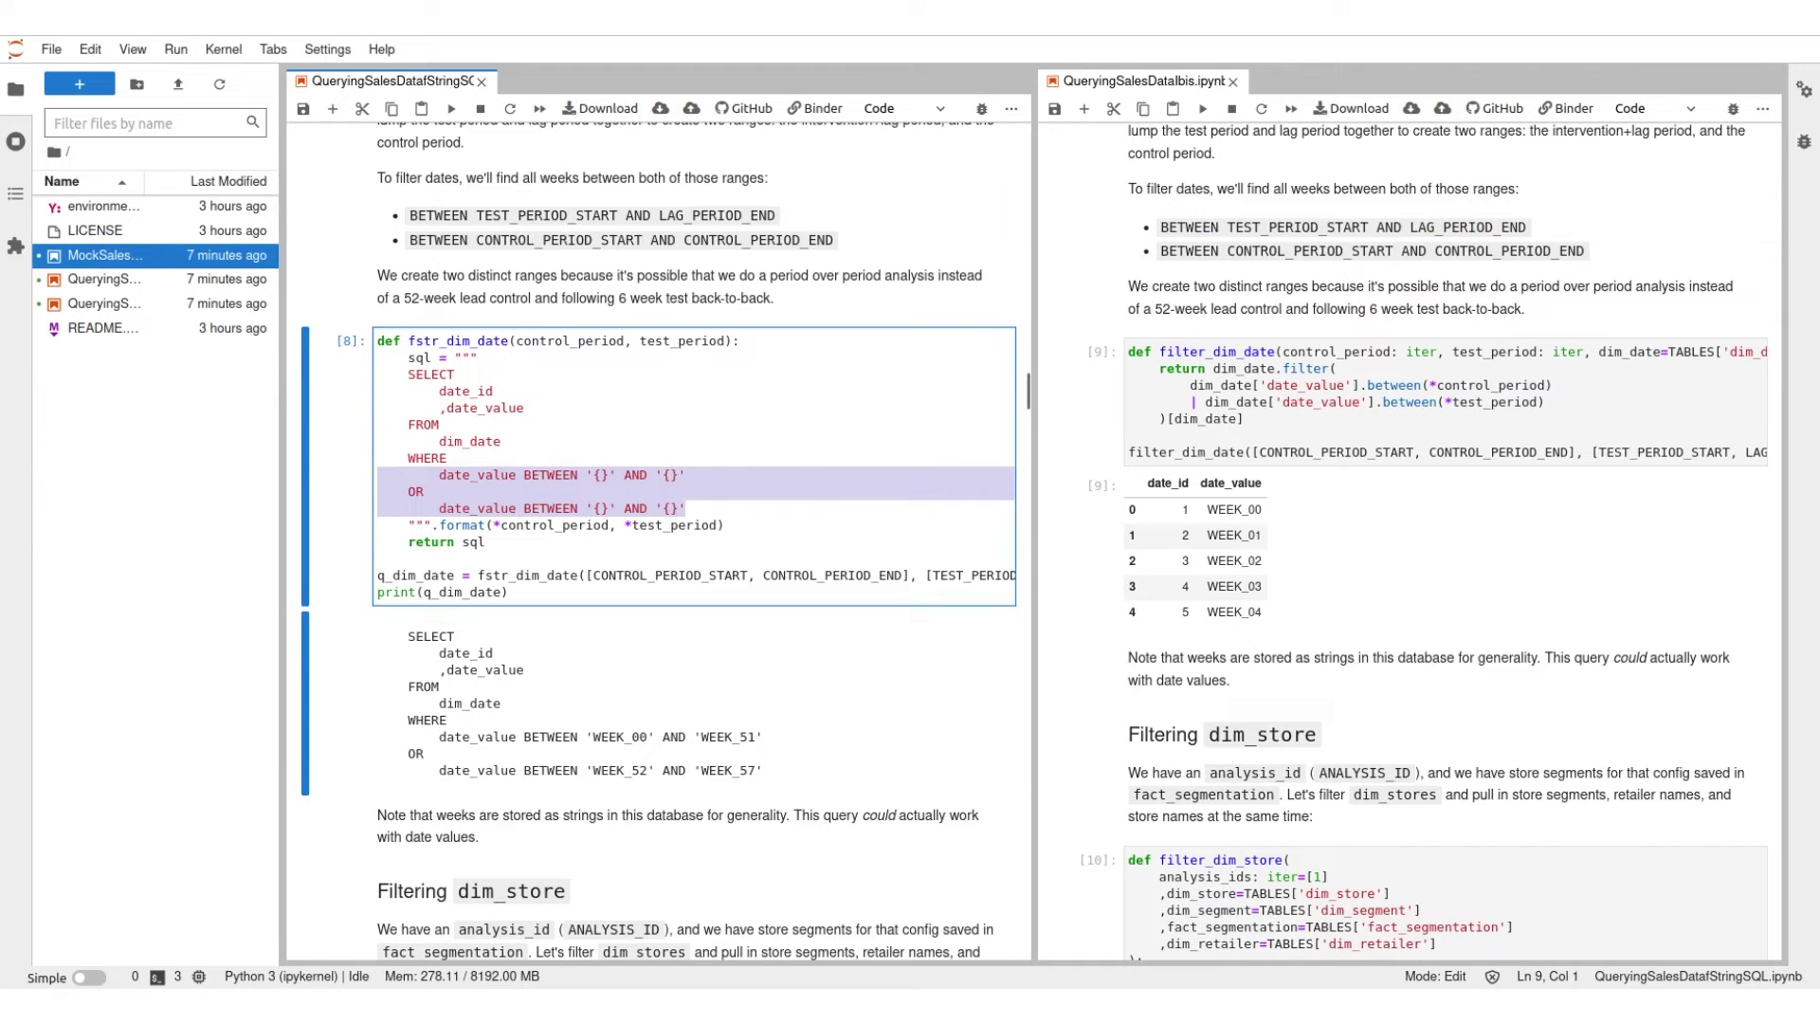
left_click_drag(432, 525, 725, 524)
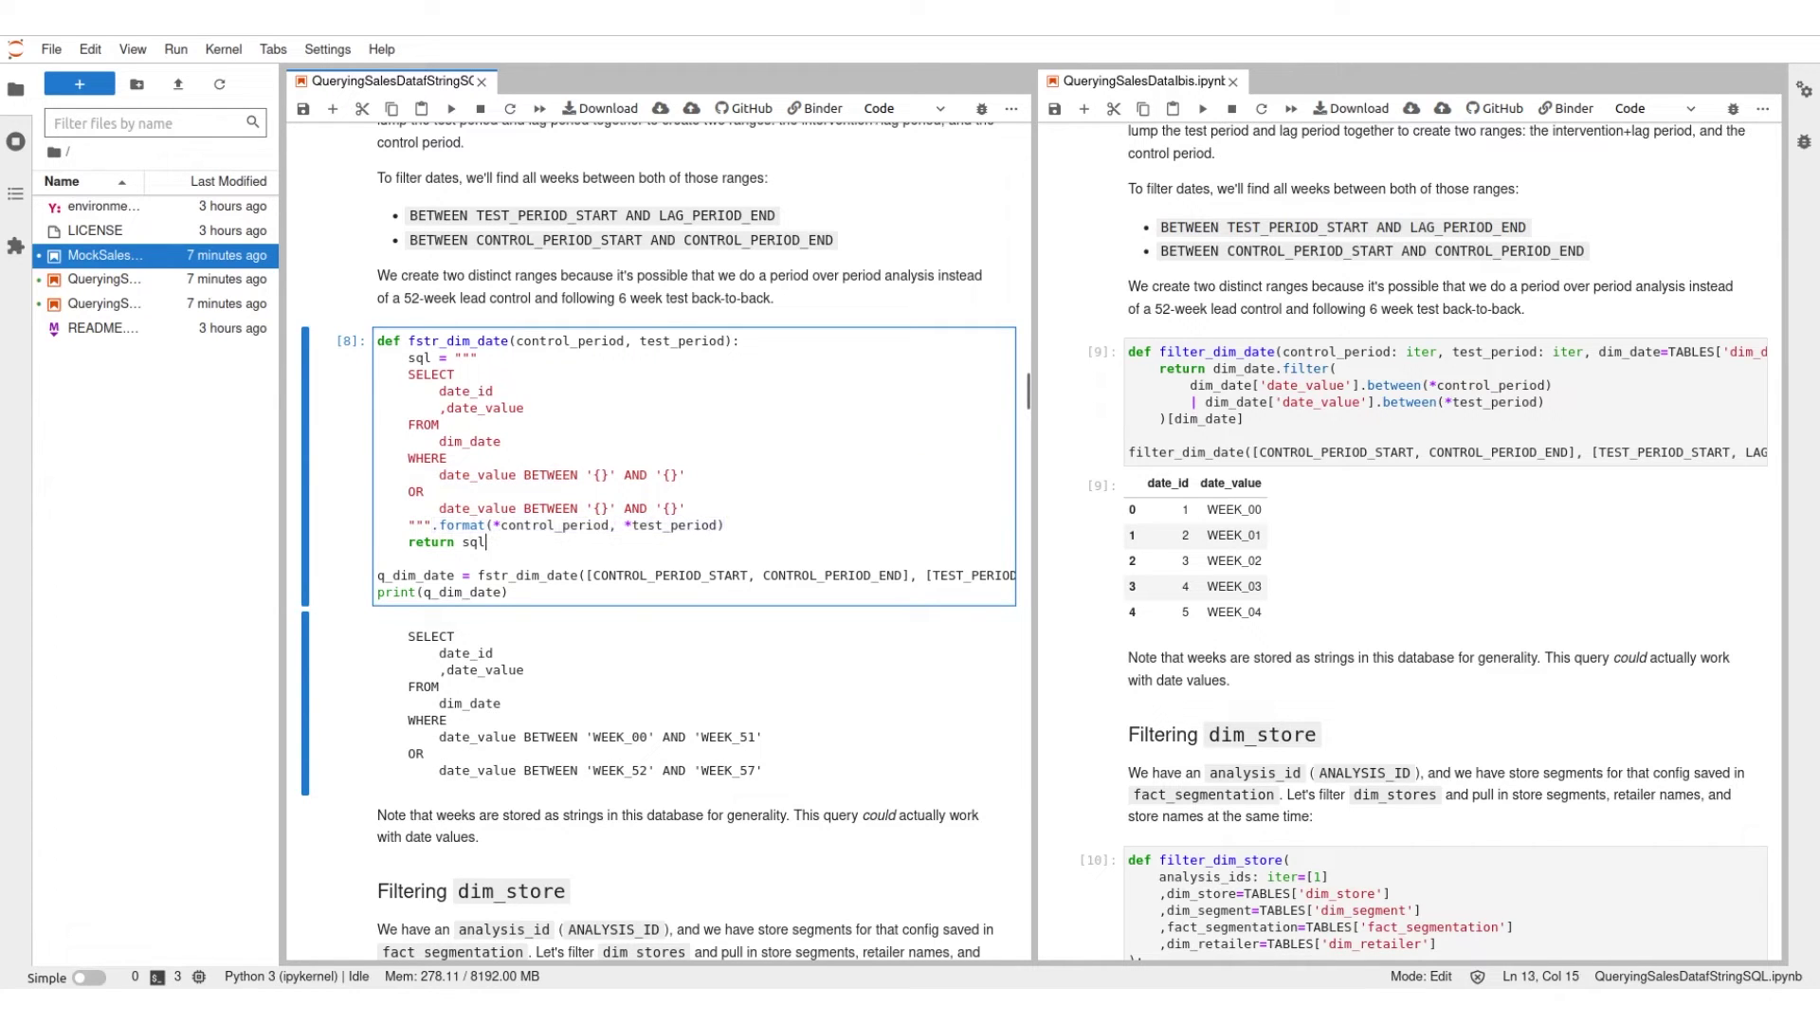
double_click(554, 525)
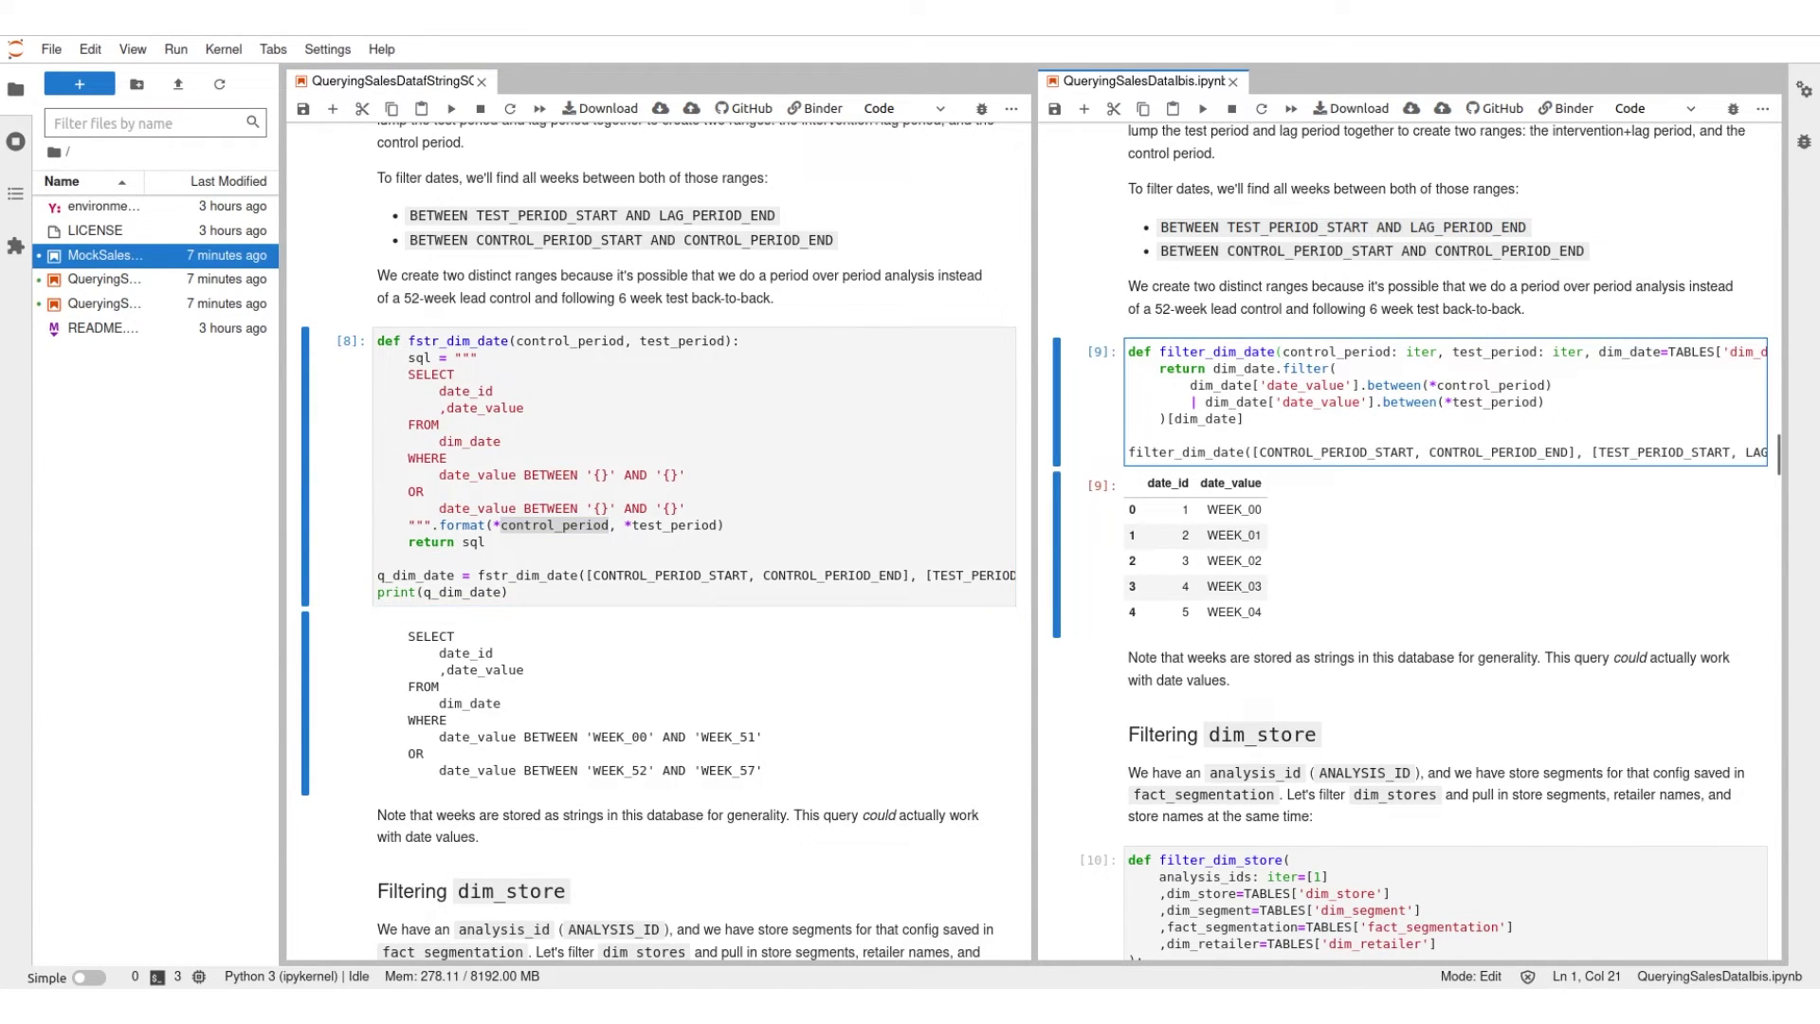
left_click_drag(1131, 350, 1351, 454)
left_click(1332, 368)
double_click(1490, 386)
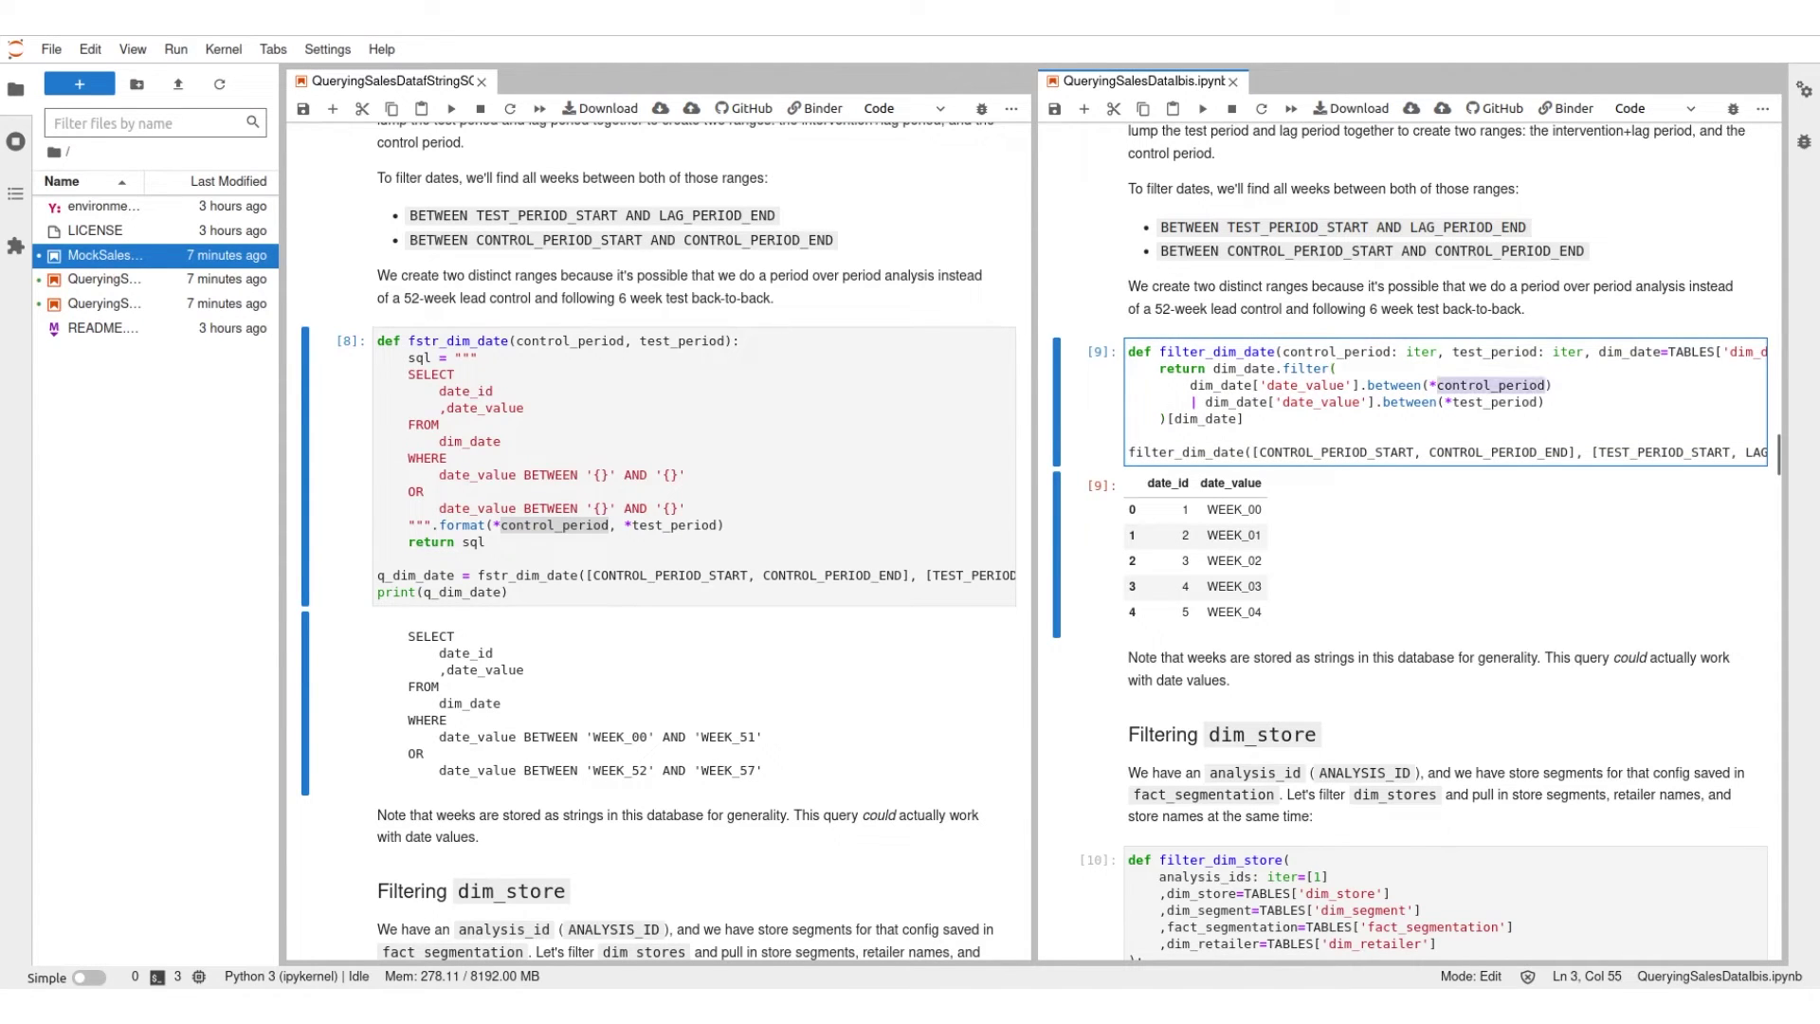
double_click(1391, 386)
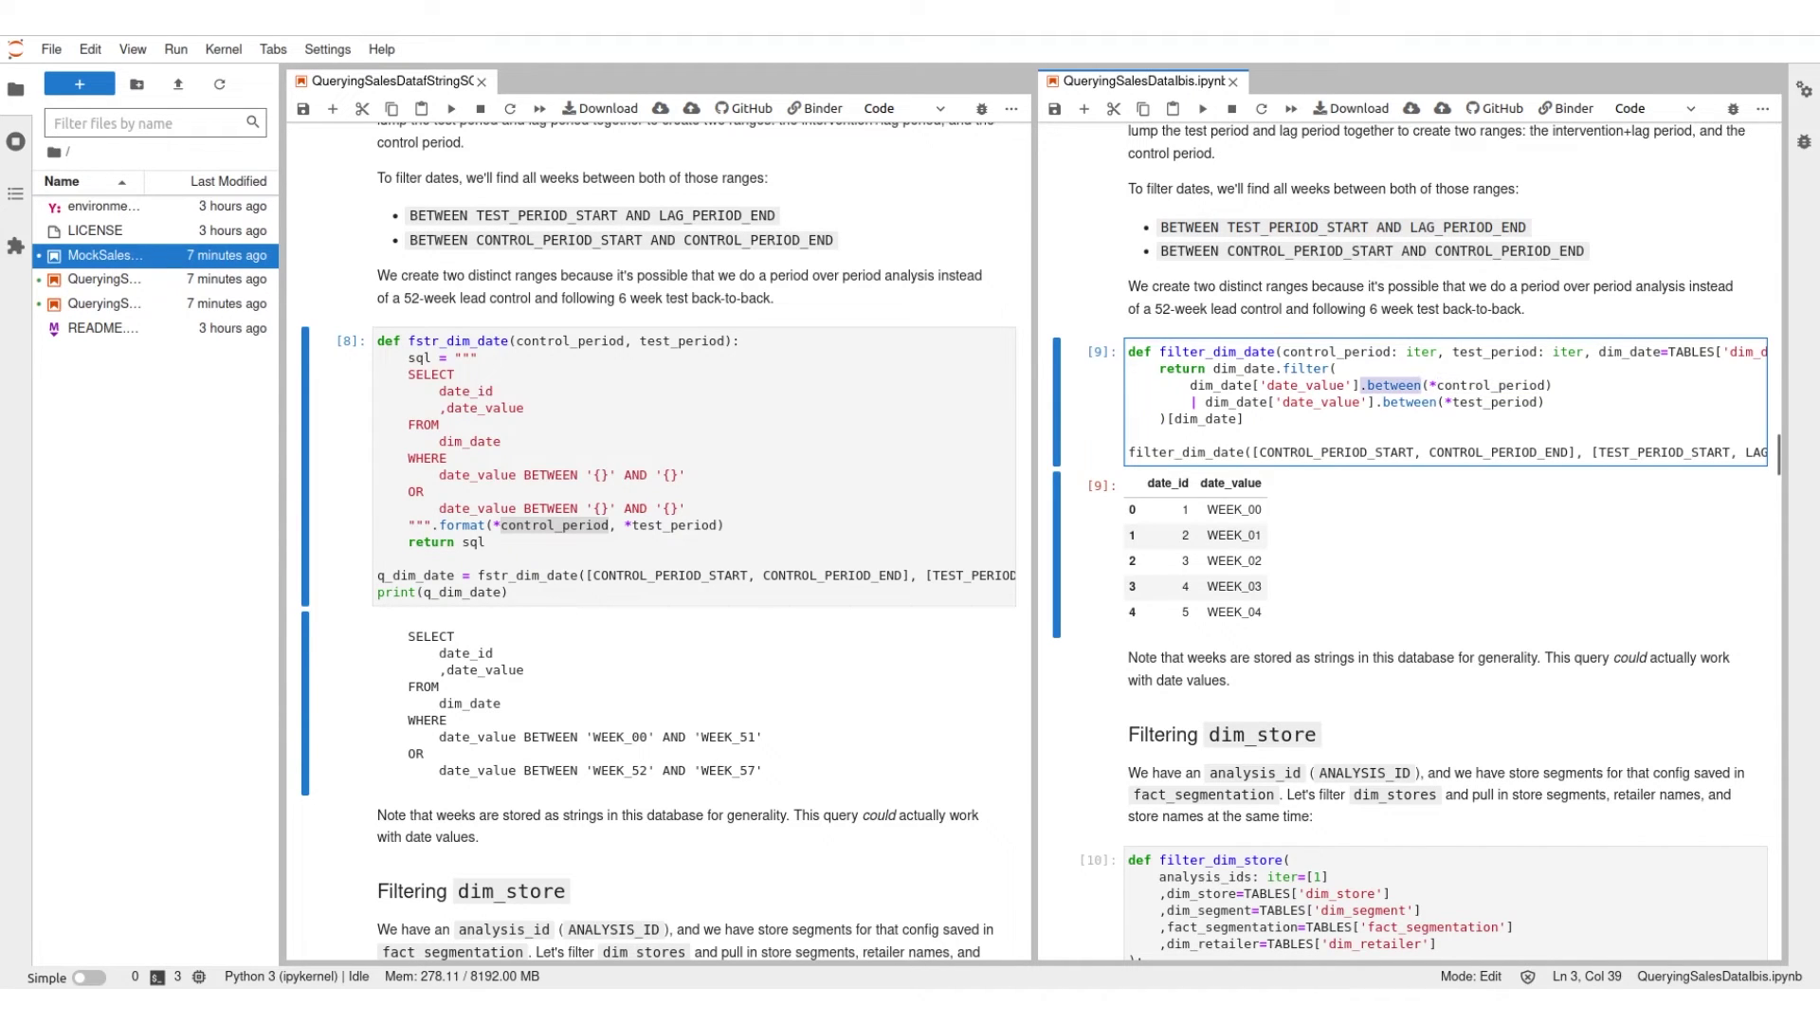
left_click_drag(1190, 386, 1358, 385)
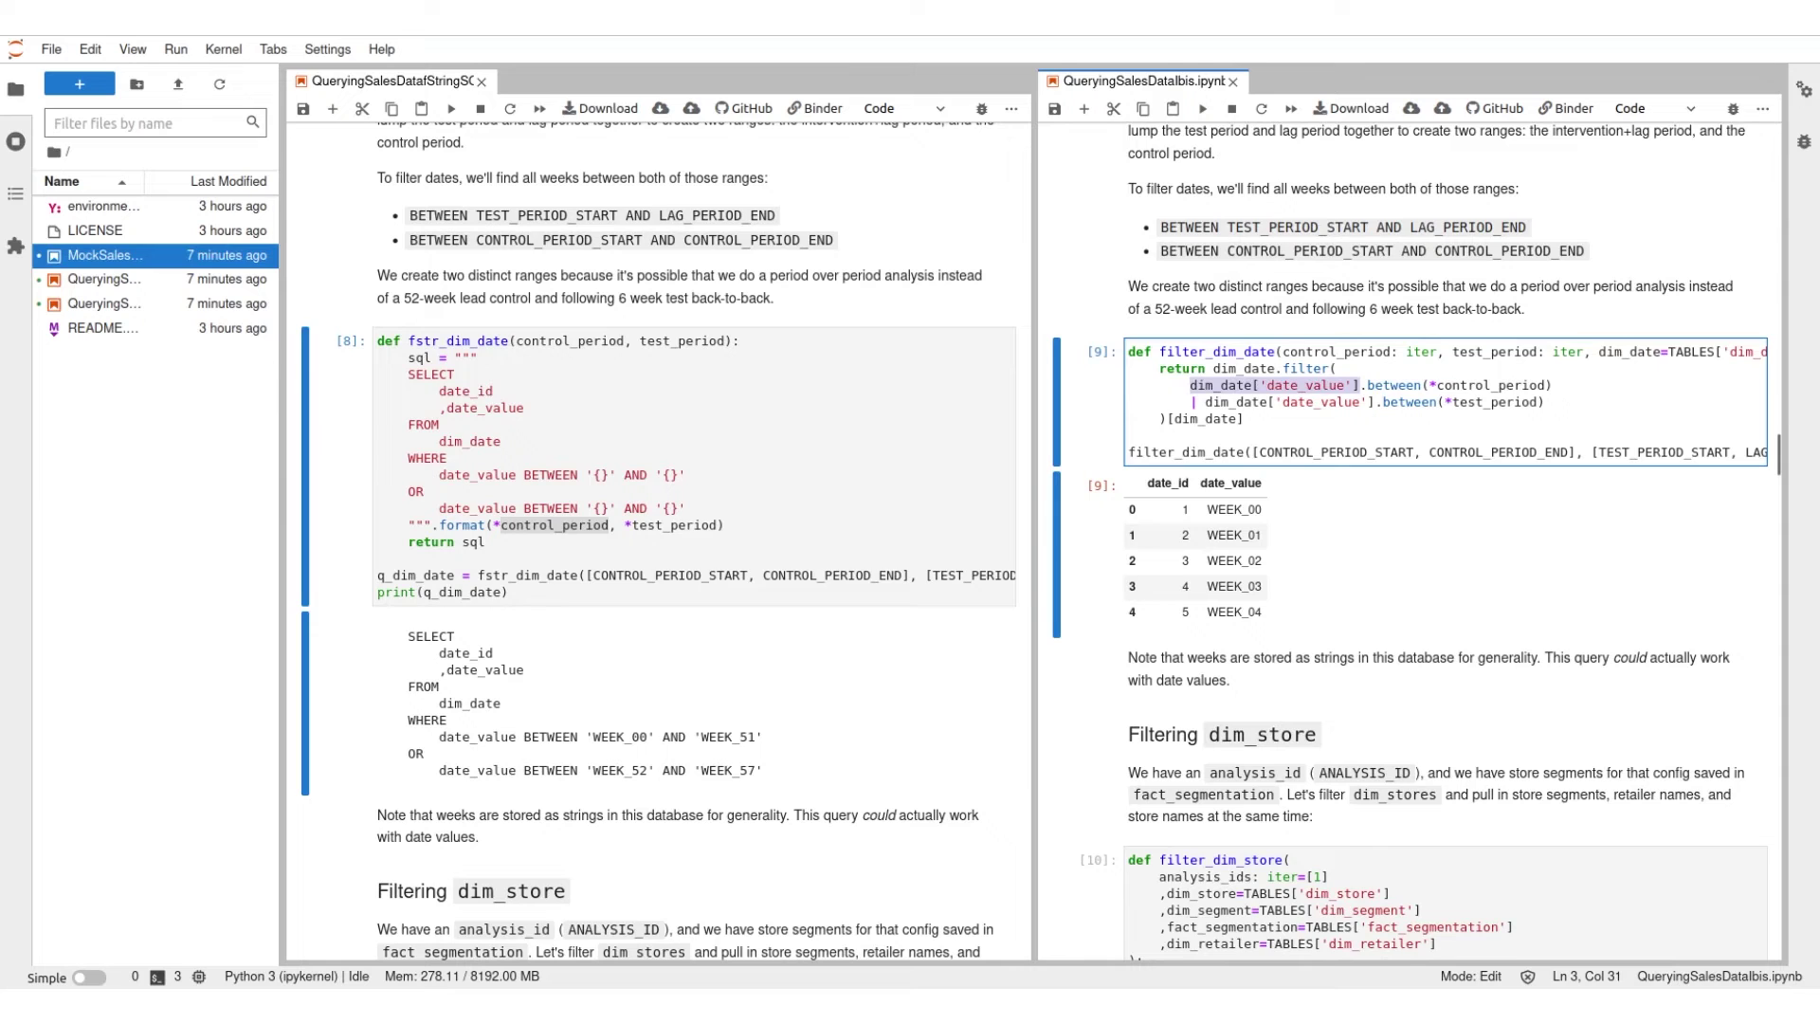
left_click_drag(1362, 386, 1553, 385)
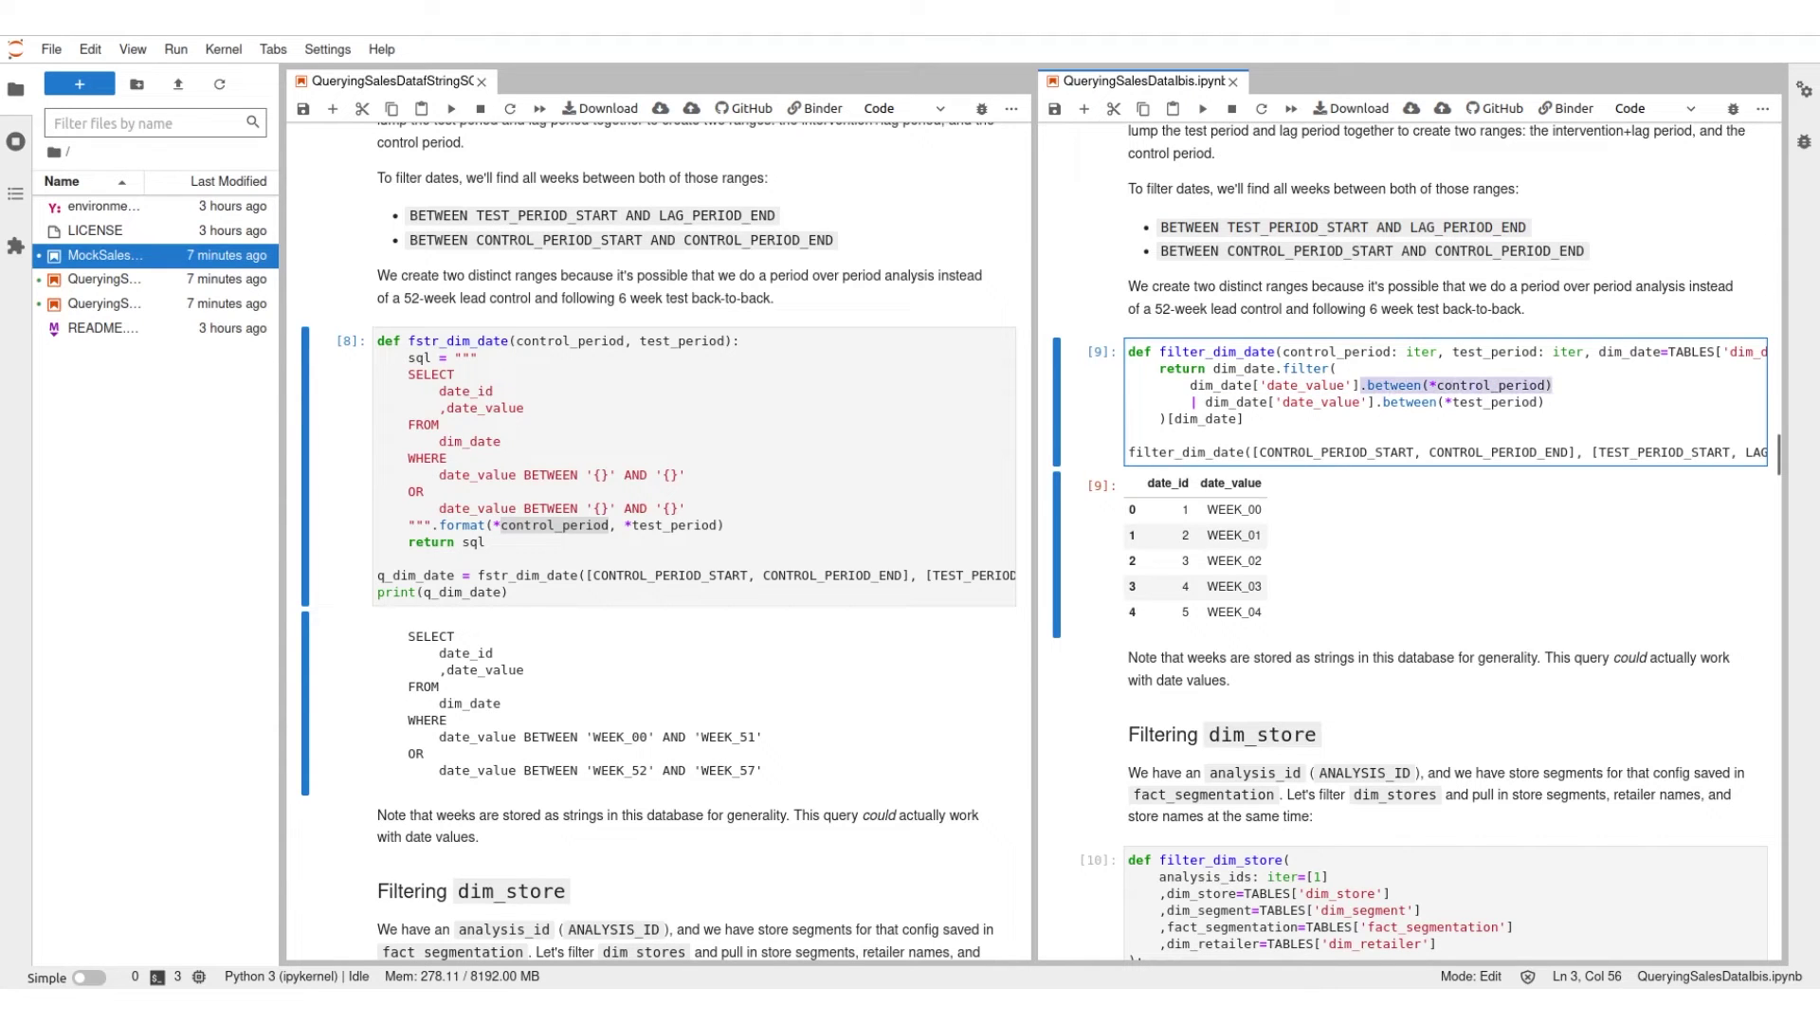
left_click(1192, 401)
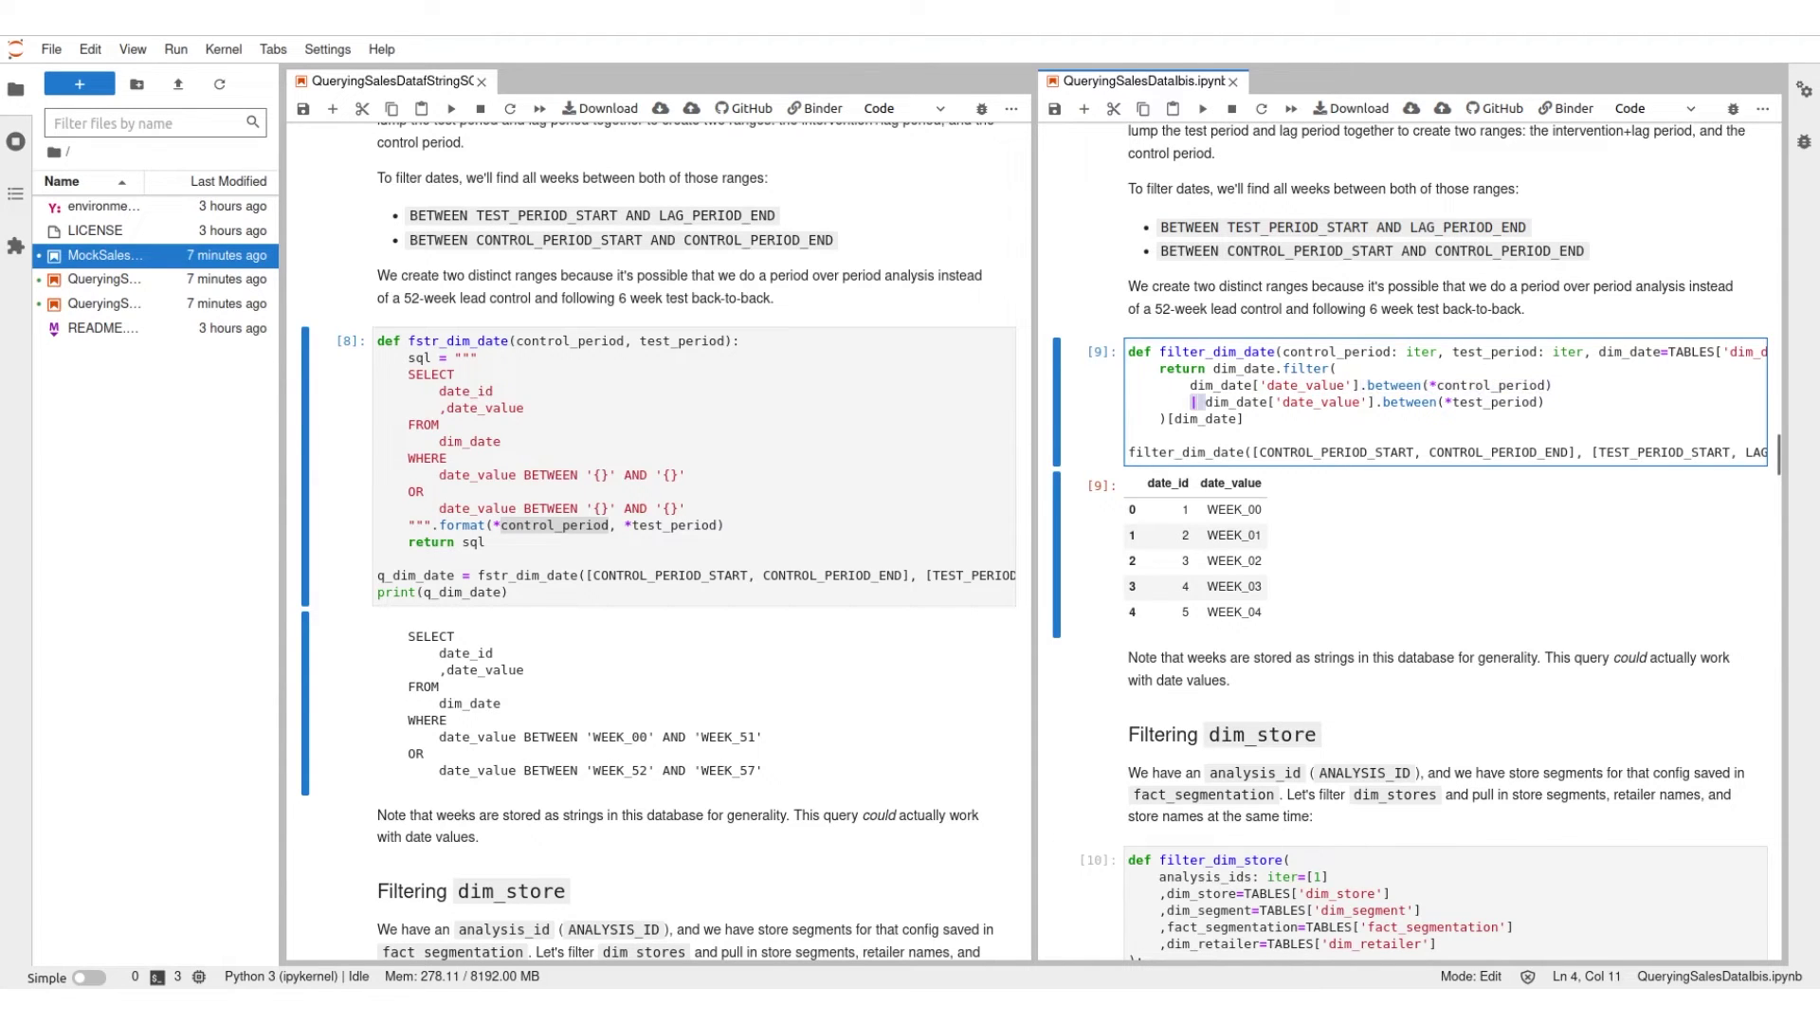
key("Left")
left_click_drag(1205, 402, 1545, 402)
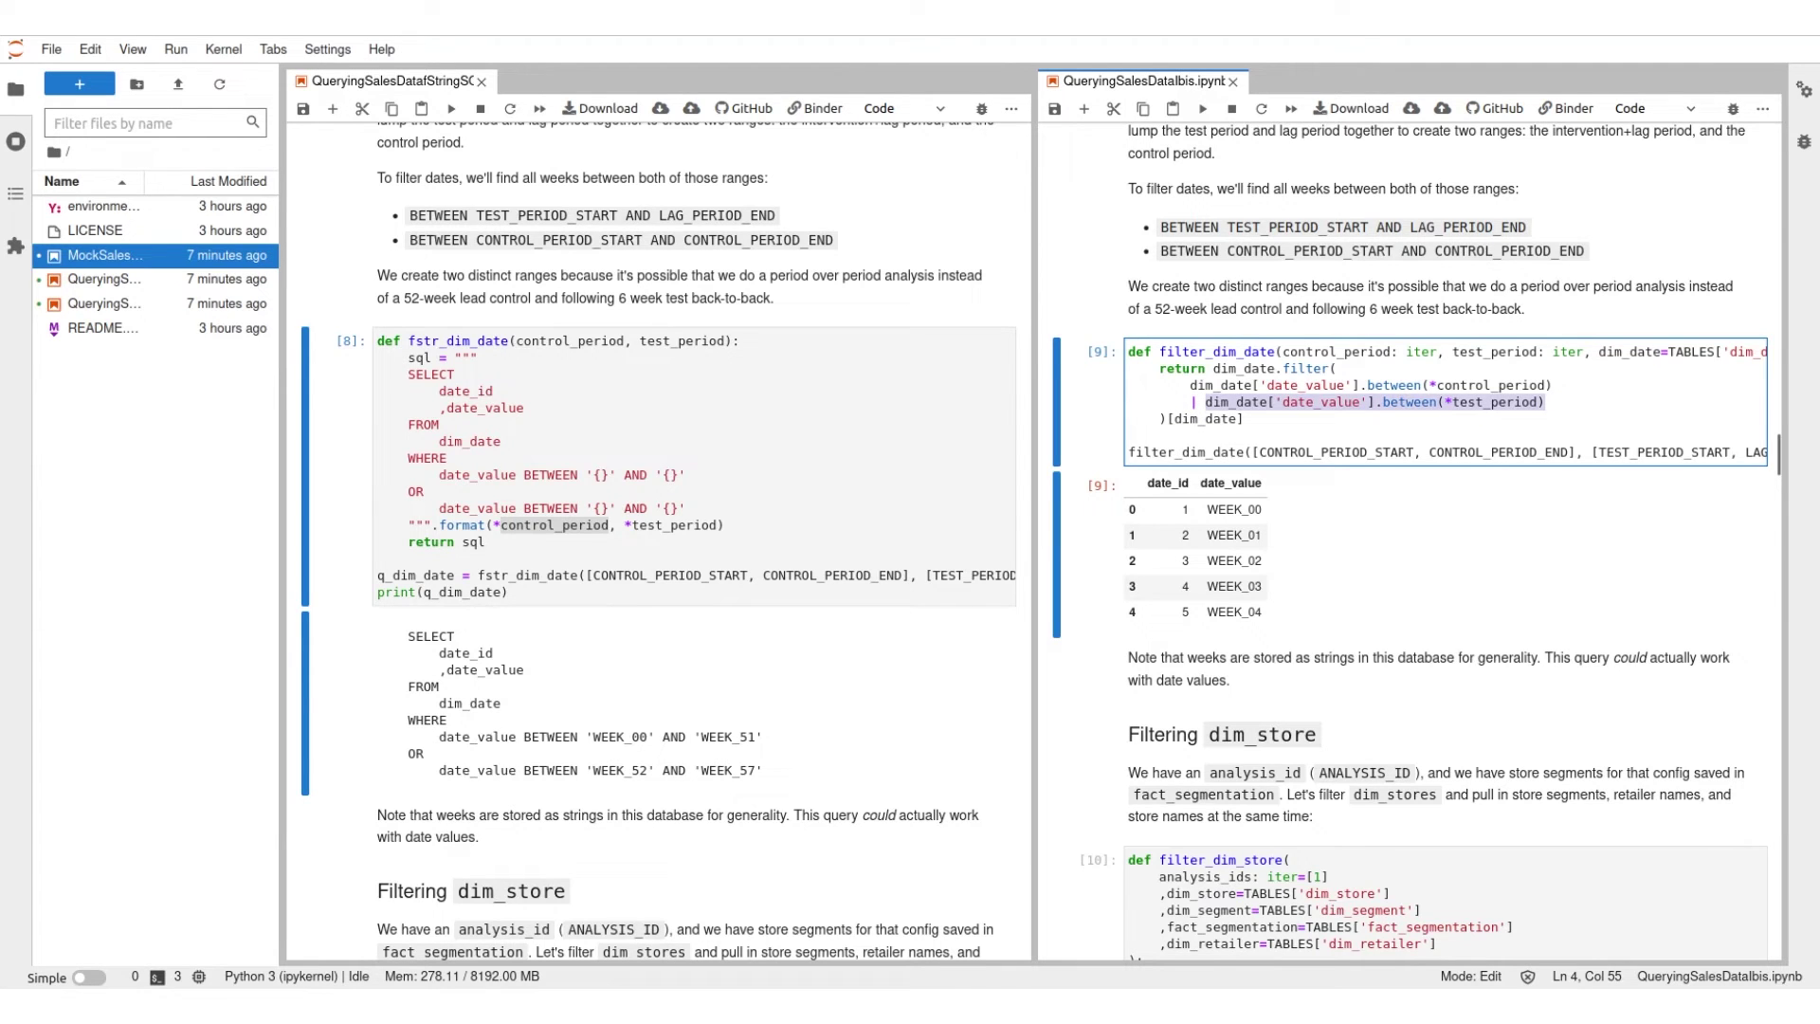
left_click_drag(1544, 402, 1129, 384)
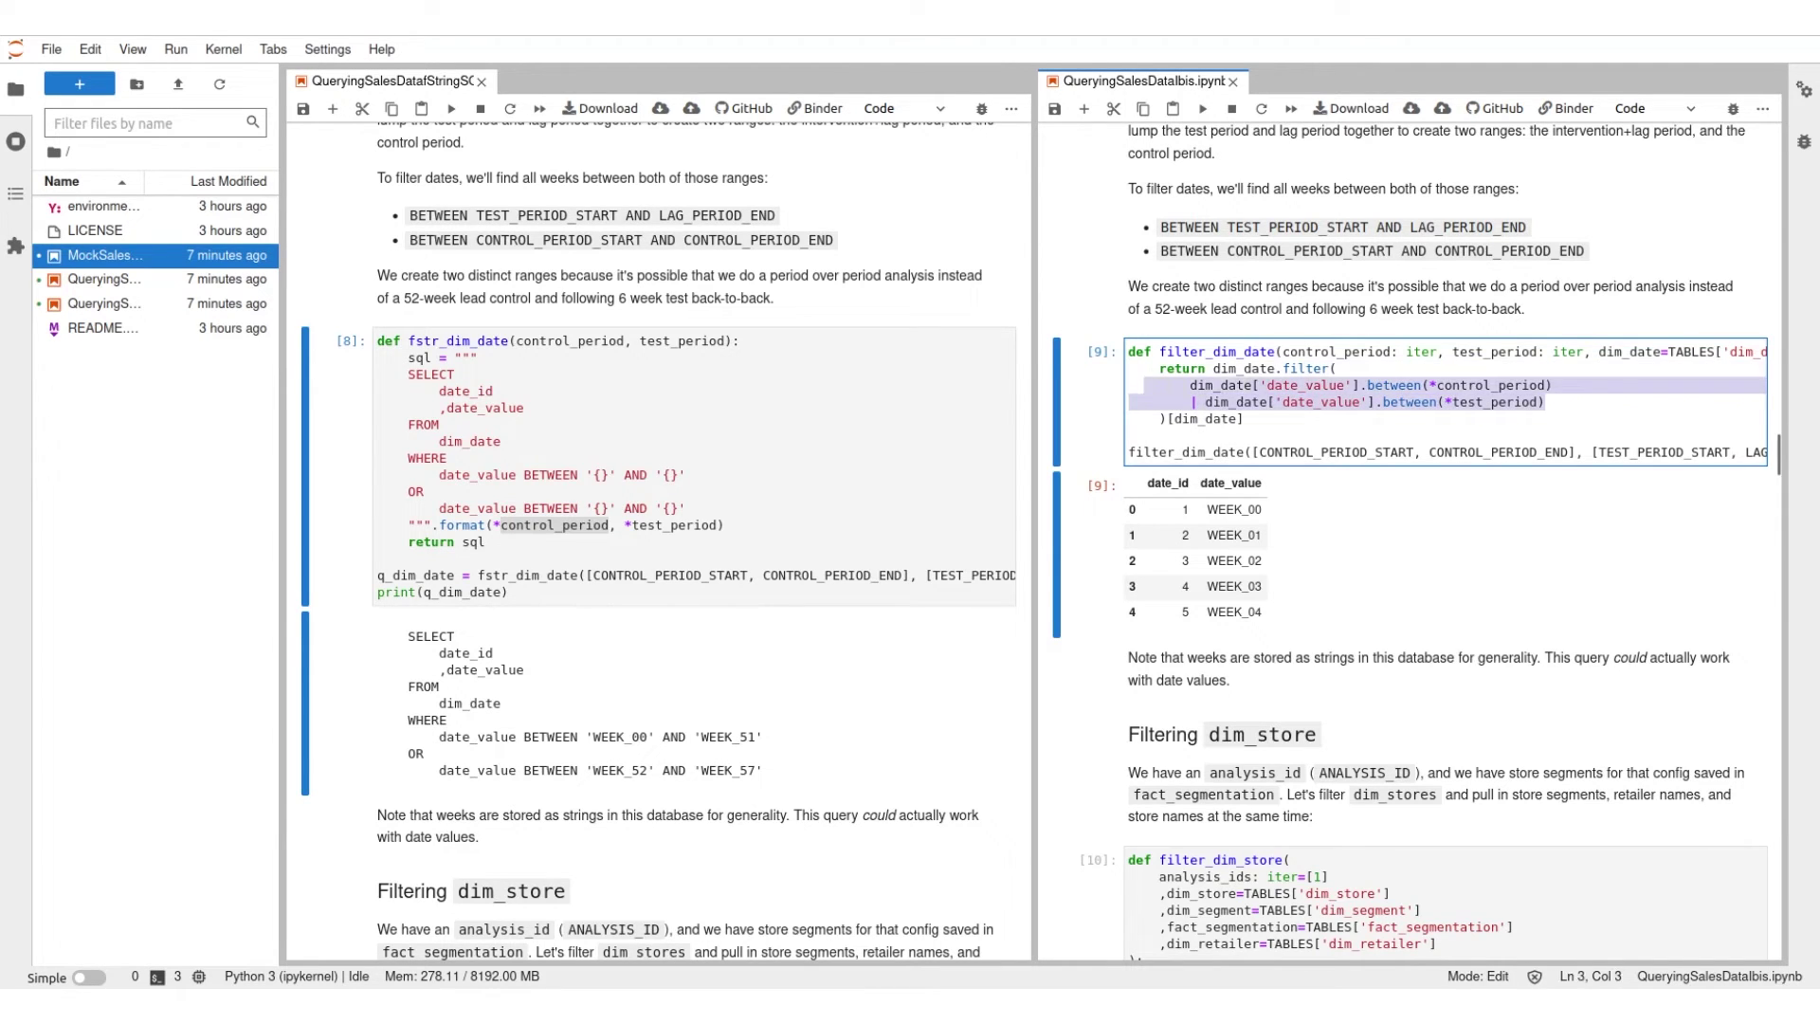
key("Escape")
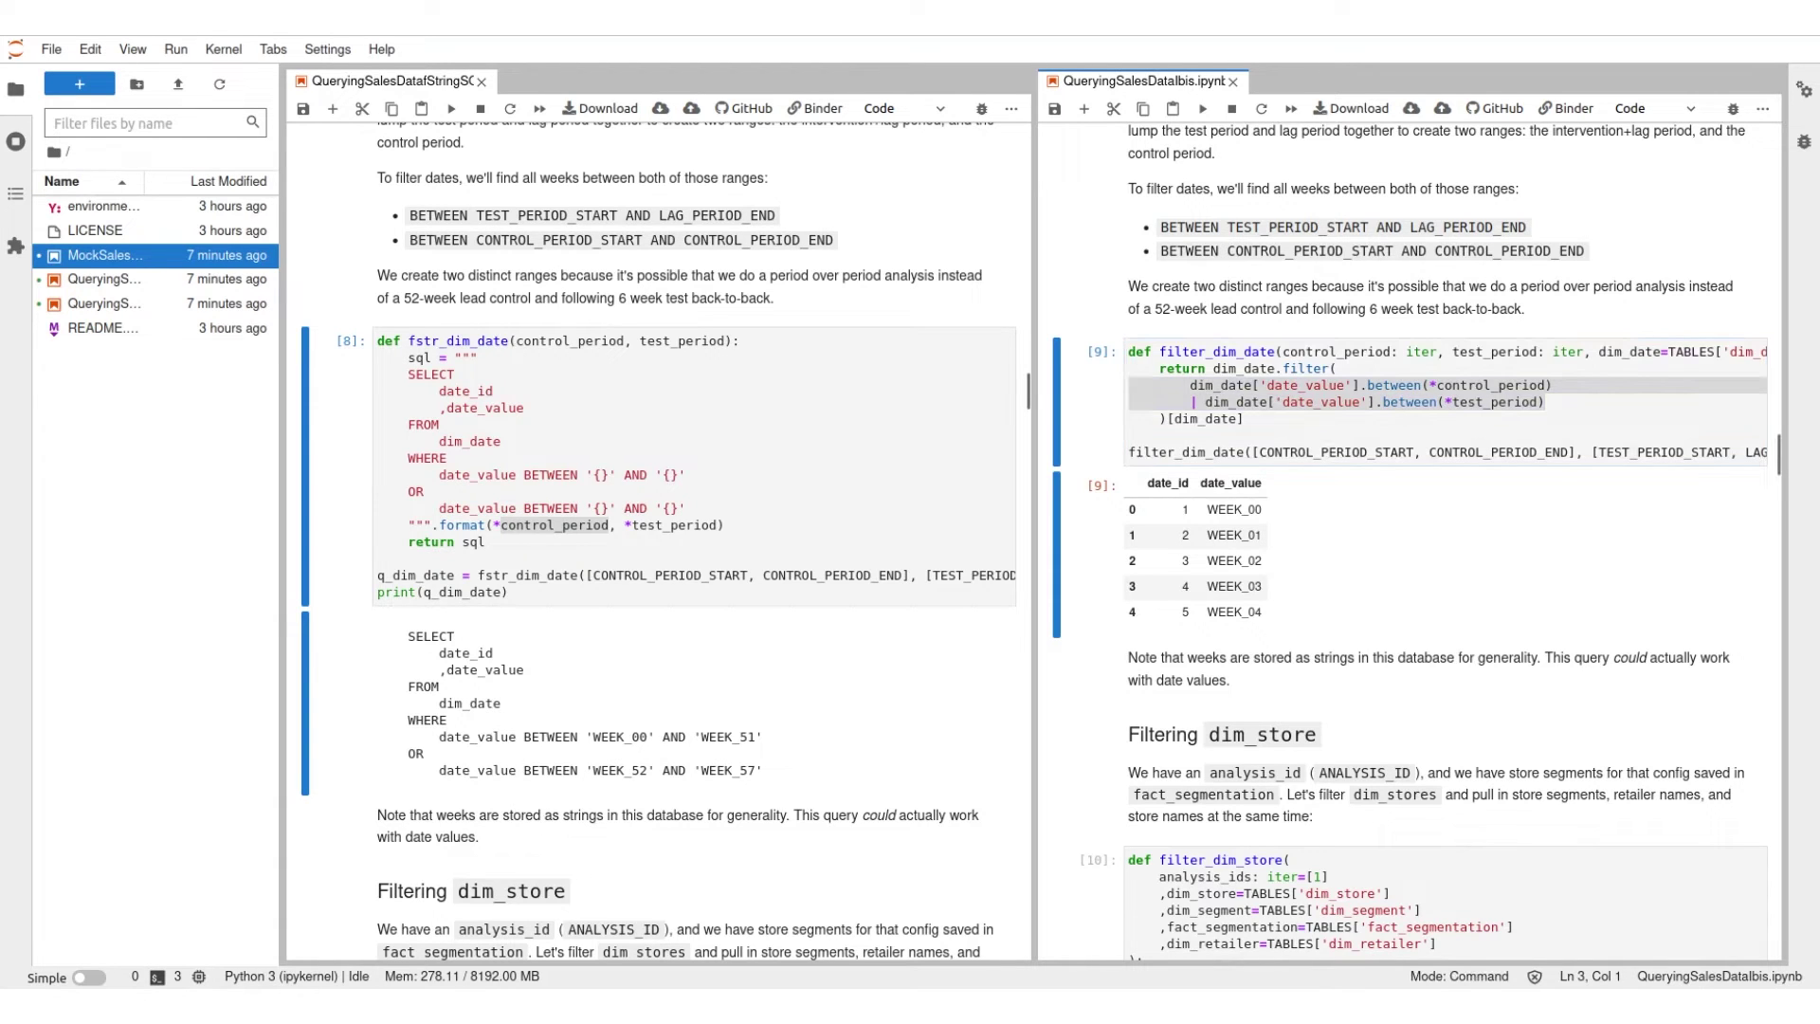
left_click(1129, 435)
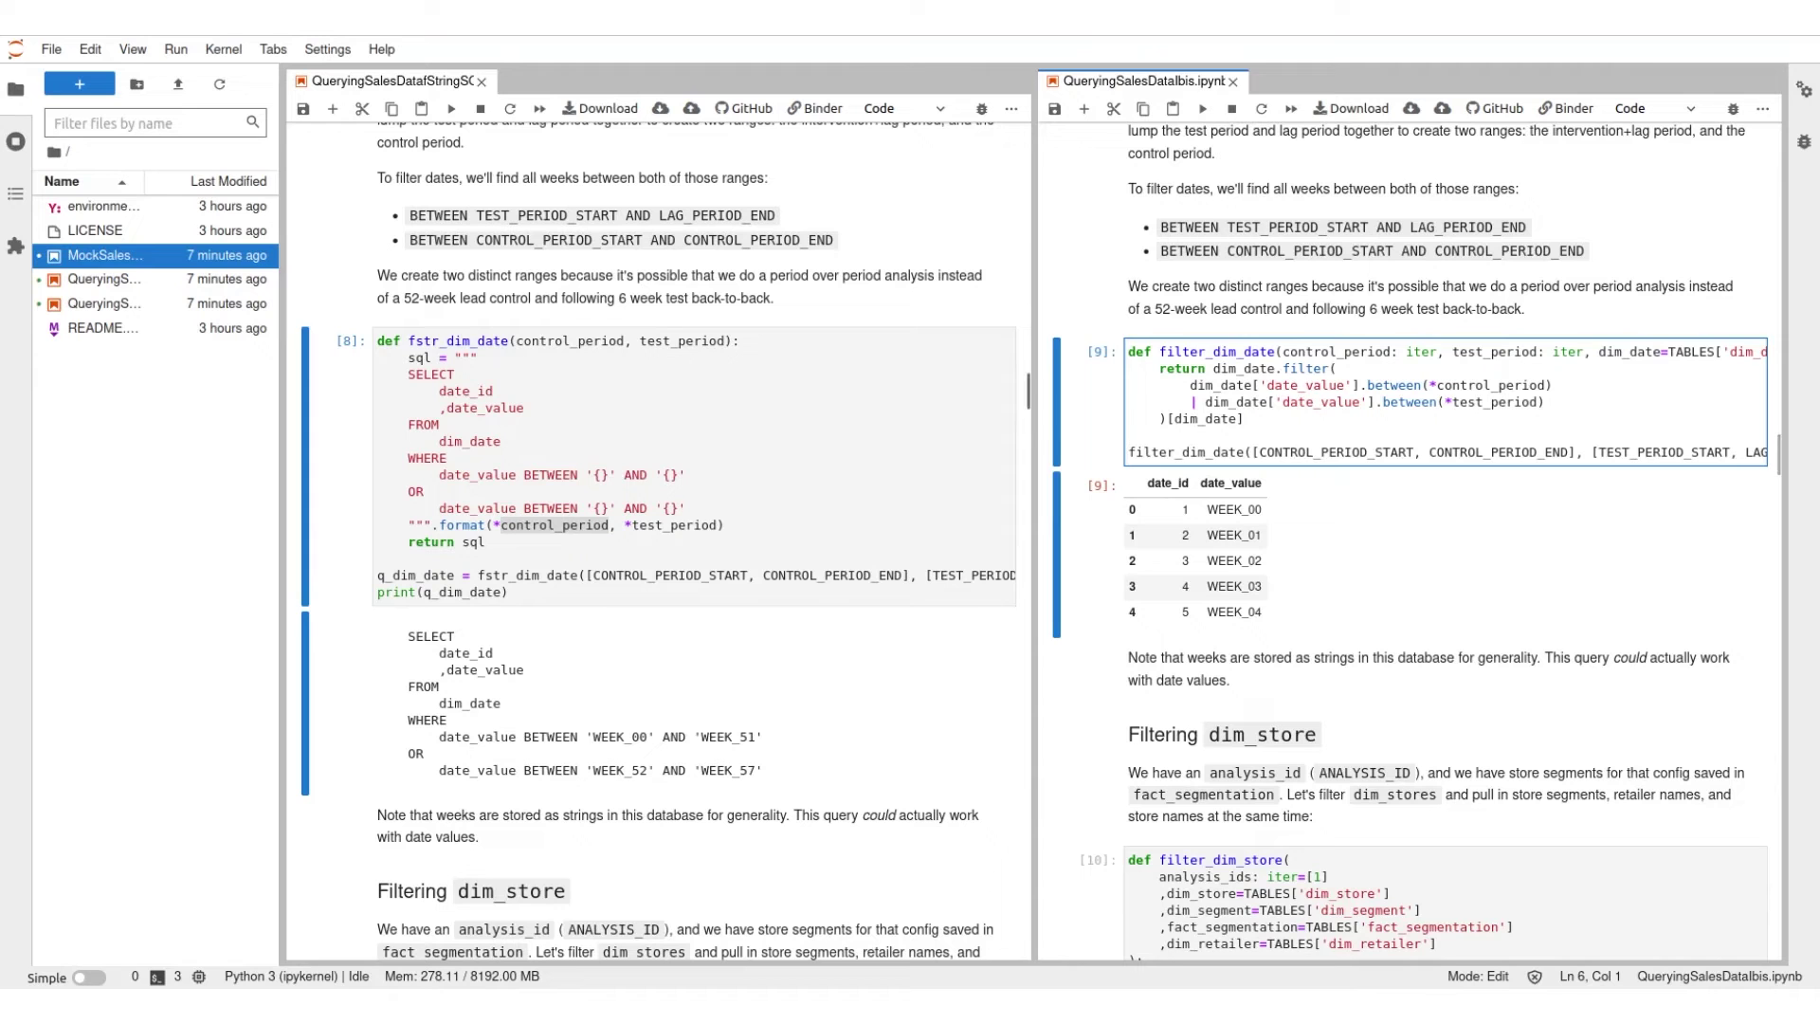
scroll(1408, 540, "down", 3)
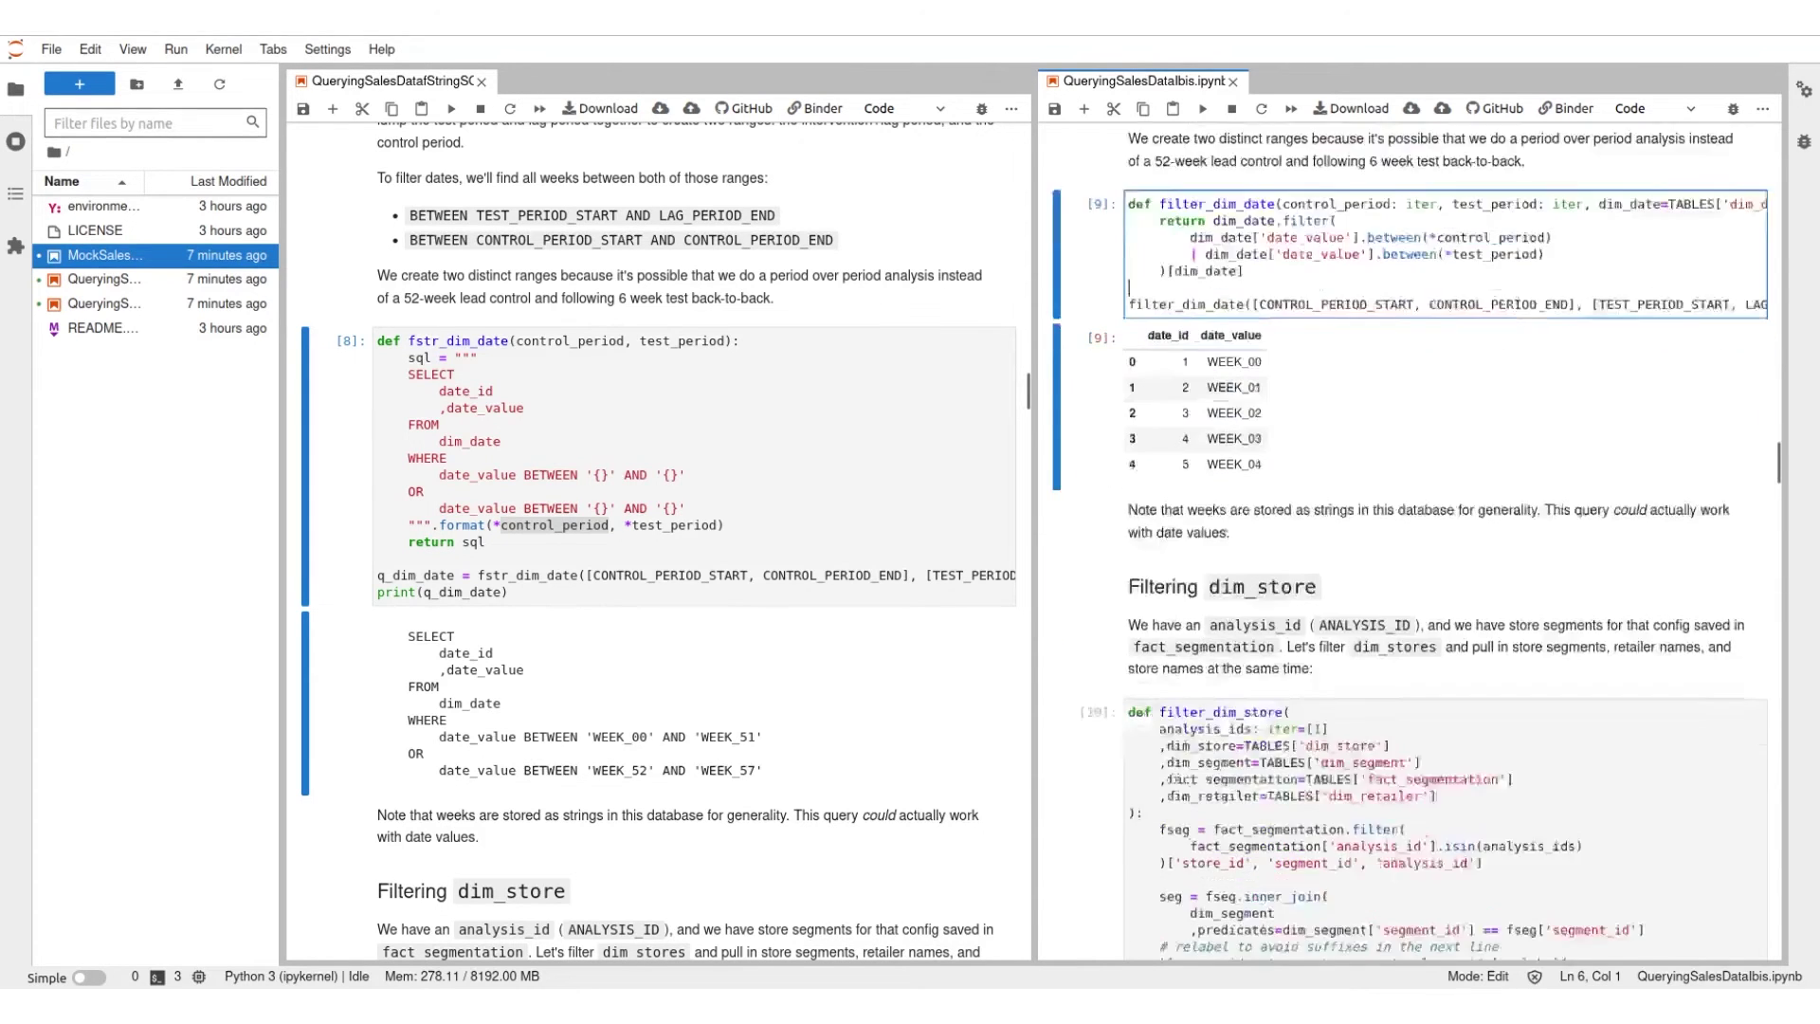
scroll(1409, 541, "up", 1)
scroll(1409, 541, "up", 2)
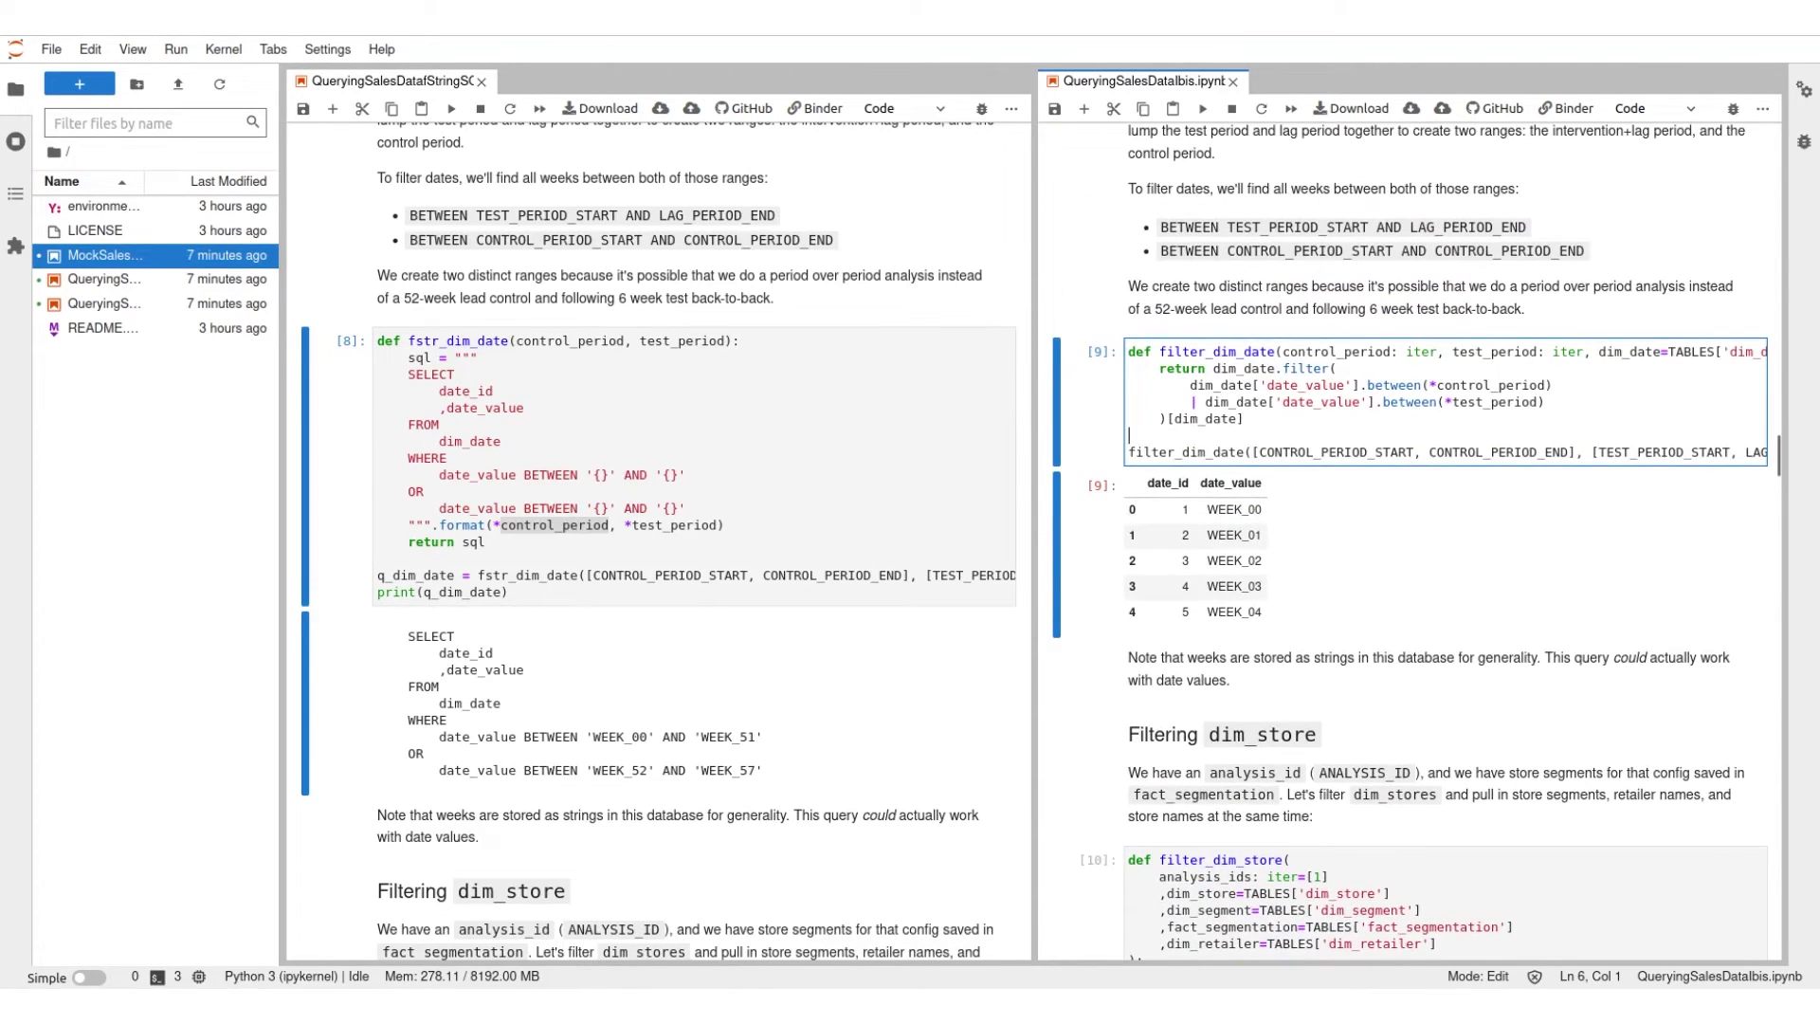
scroll(1408, 541, "down", 1)
scroll(1408, 540, "down", 2)
scroll(1408, 541, "down", 3)
scroll(654, 540, "down", 1)
scroll(655, 542, "down", 2)
scroll(655, 540, "down", 3)
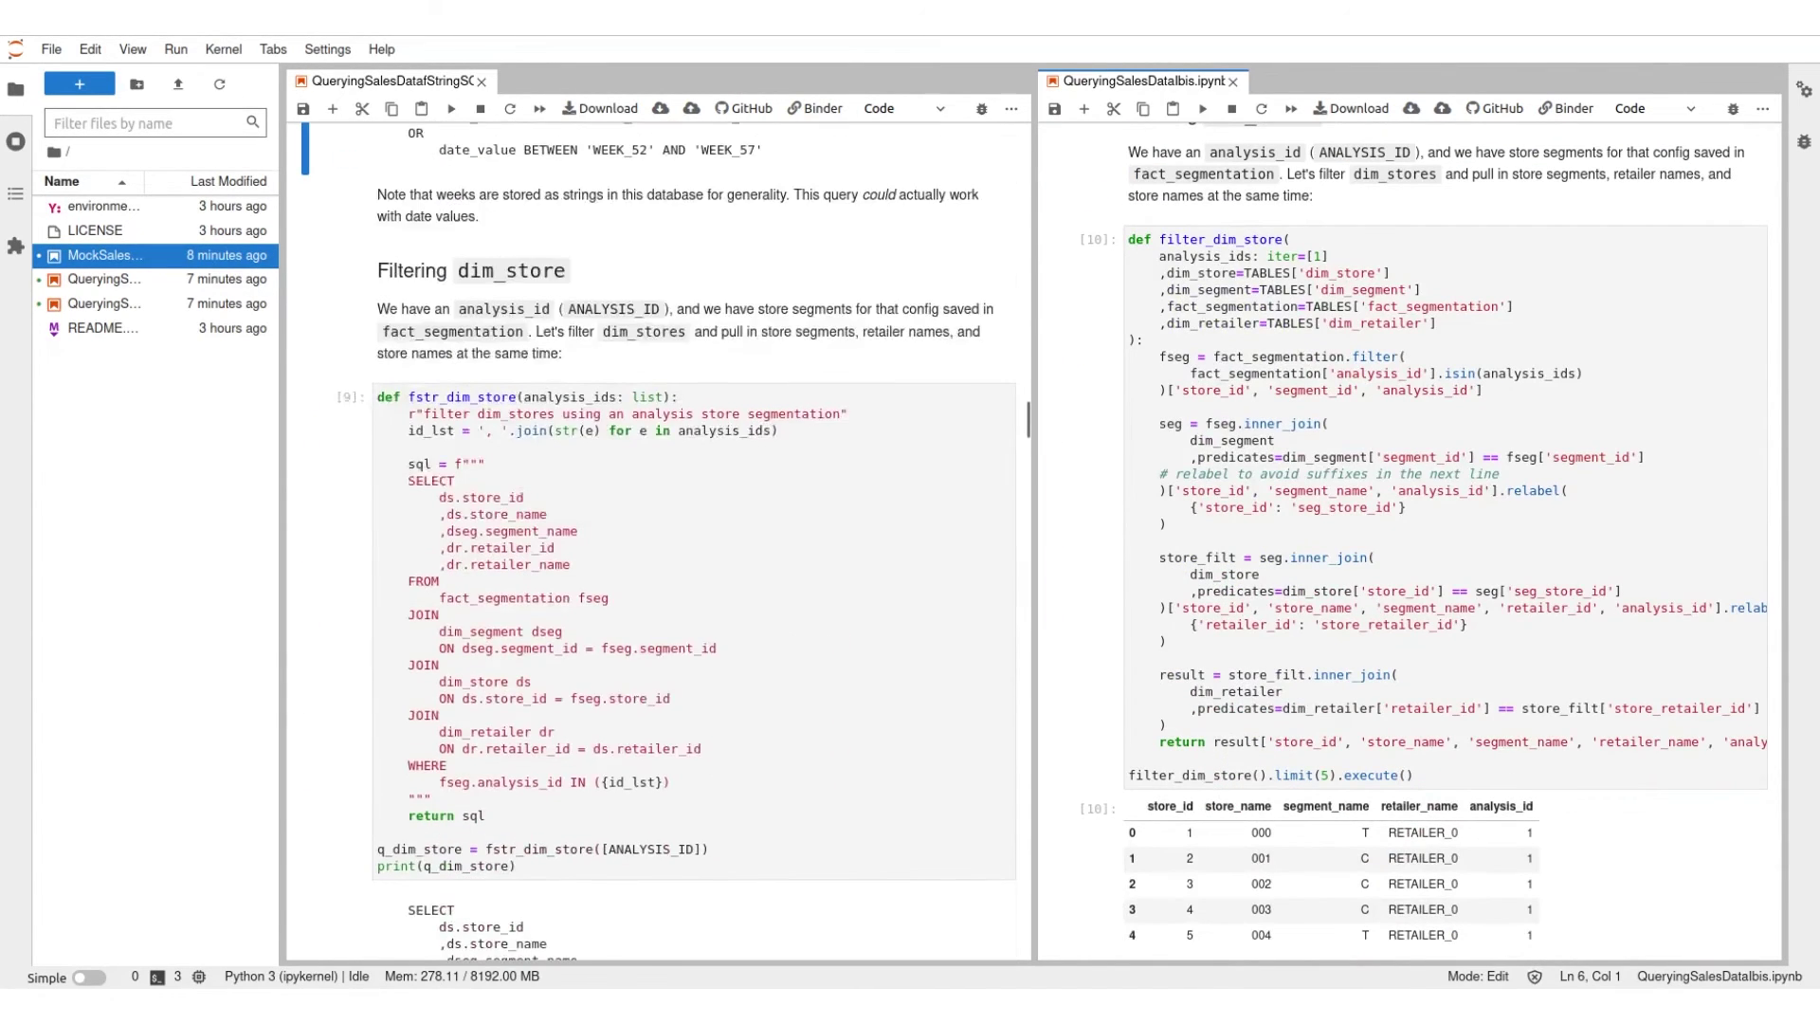
scroll(654, 541, "down", 1)
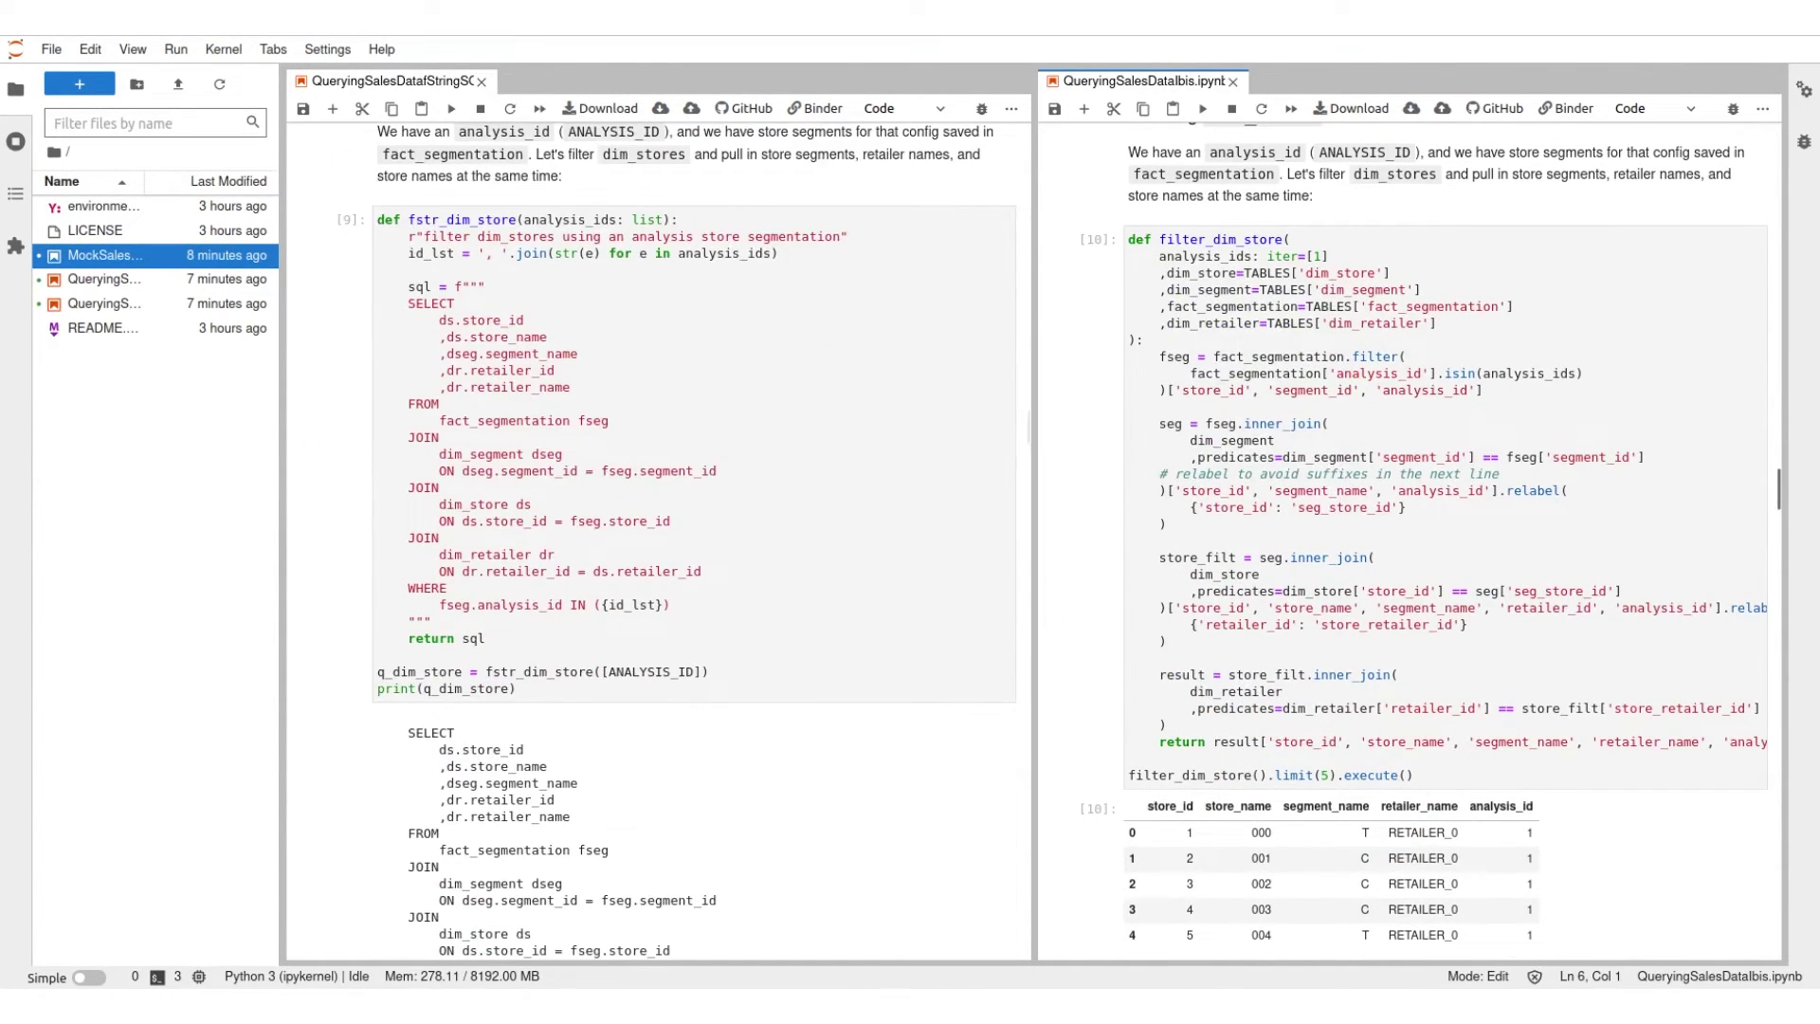
- Highlight analysis_ids and the comma-join expression building the id list in fstr_dim_store
double_click(569, 219)
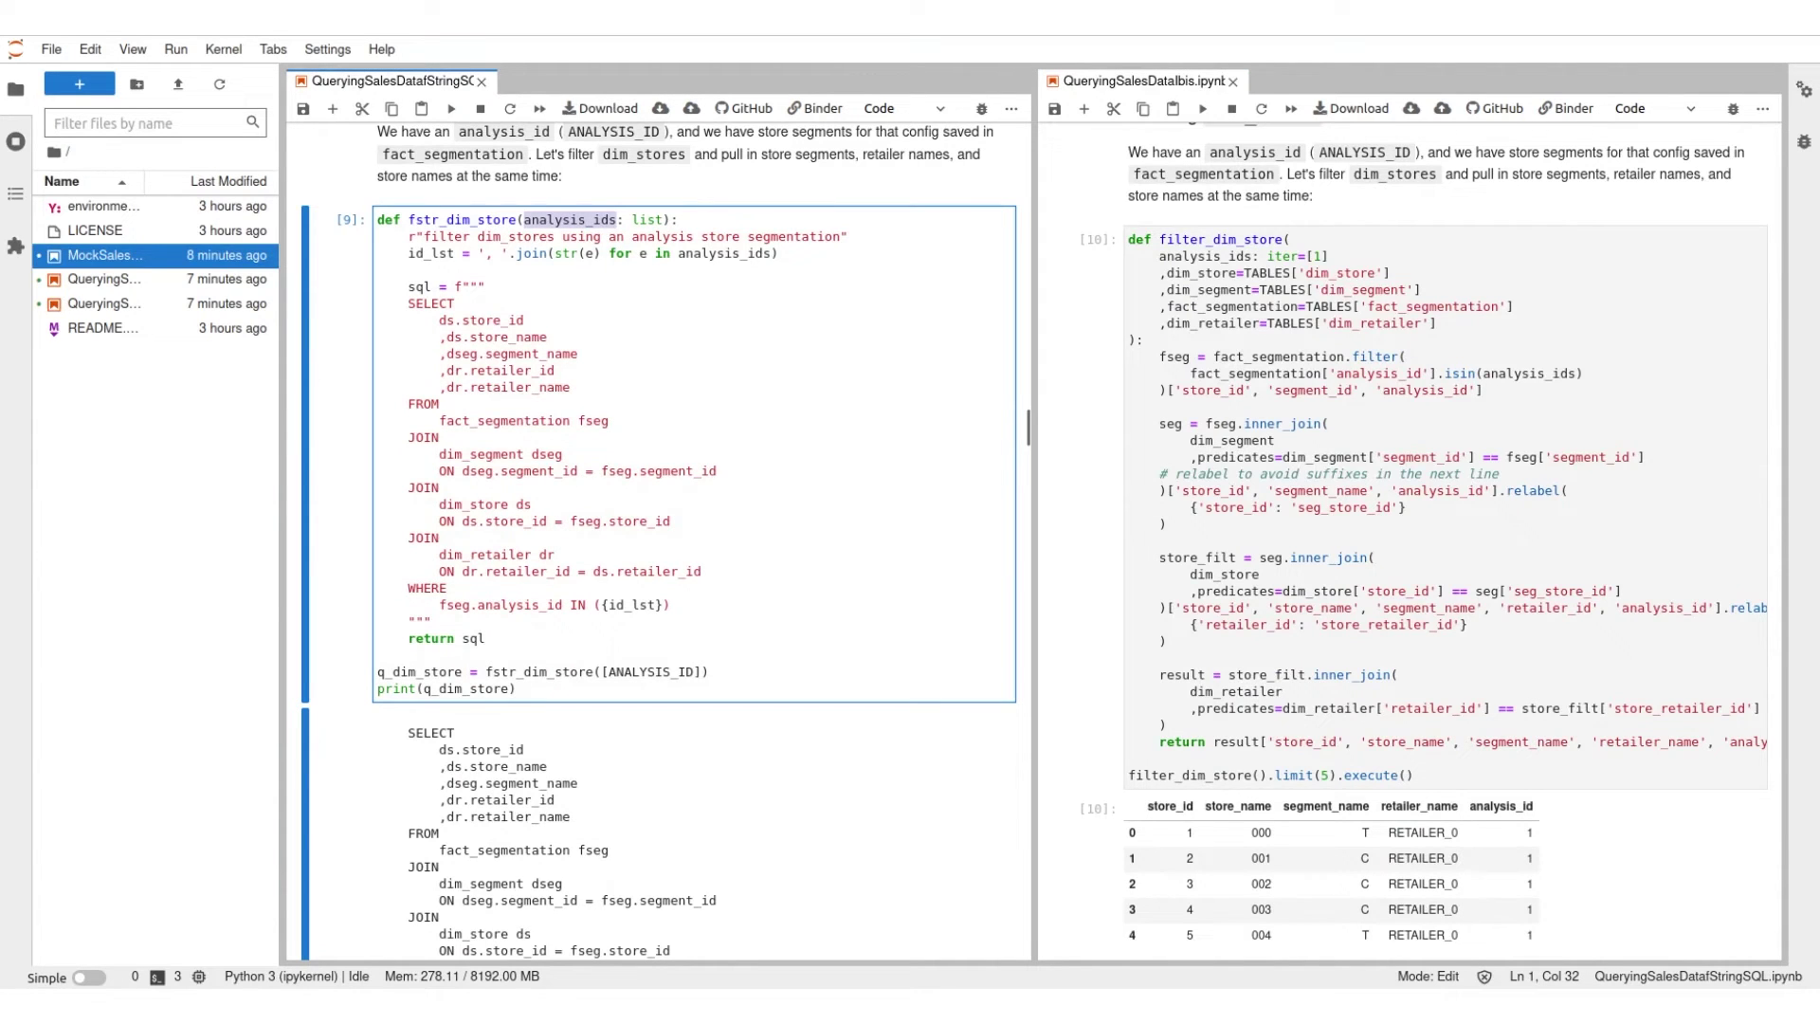
left_click_drag(478, 254, 779, 255)
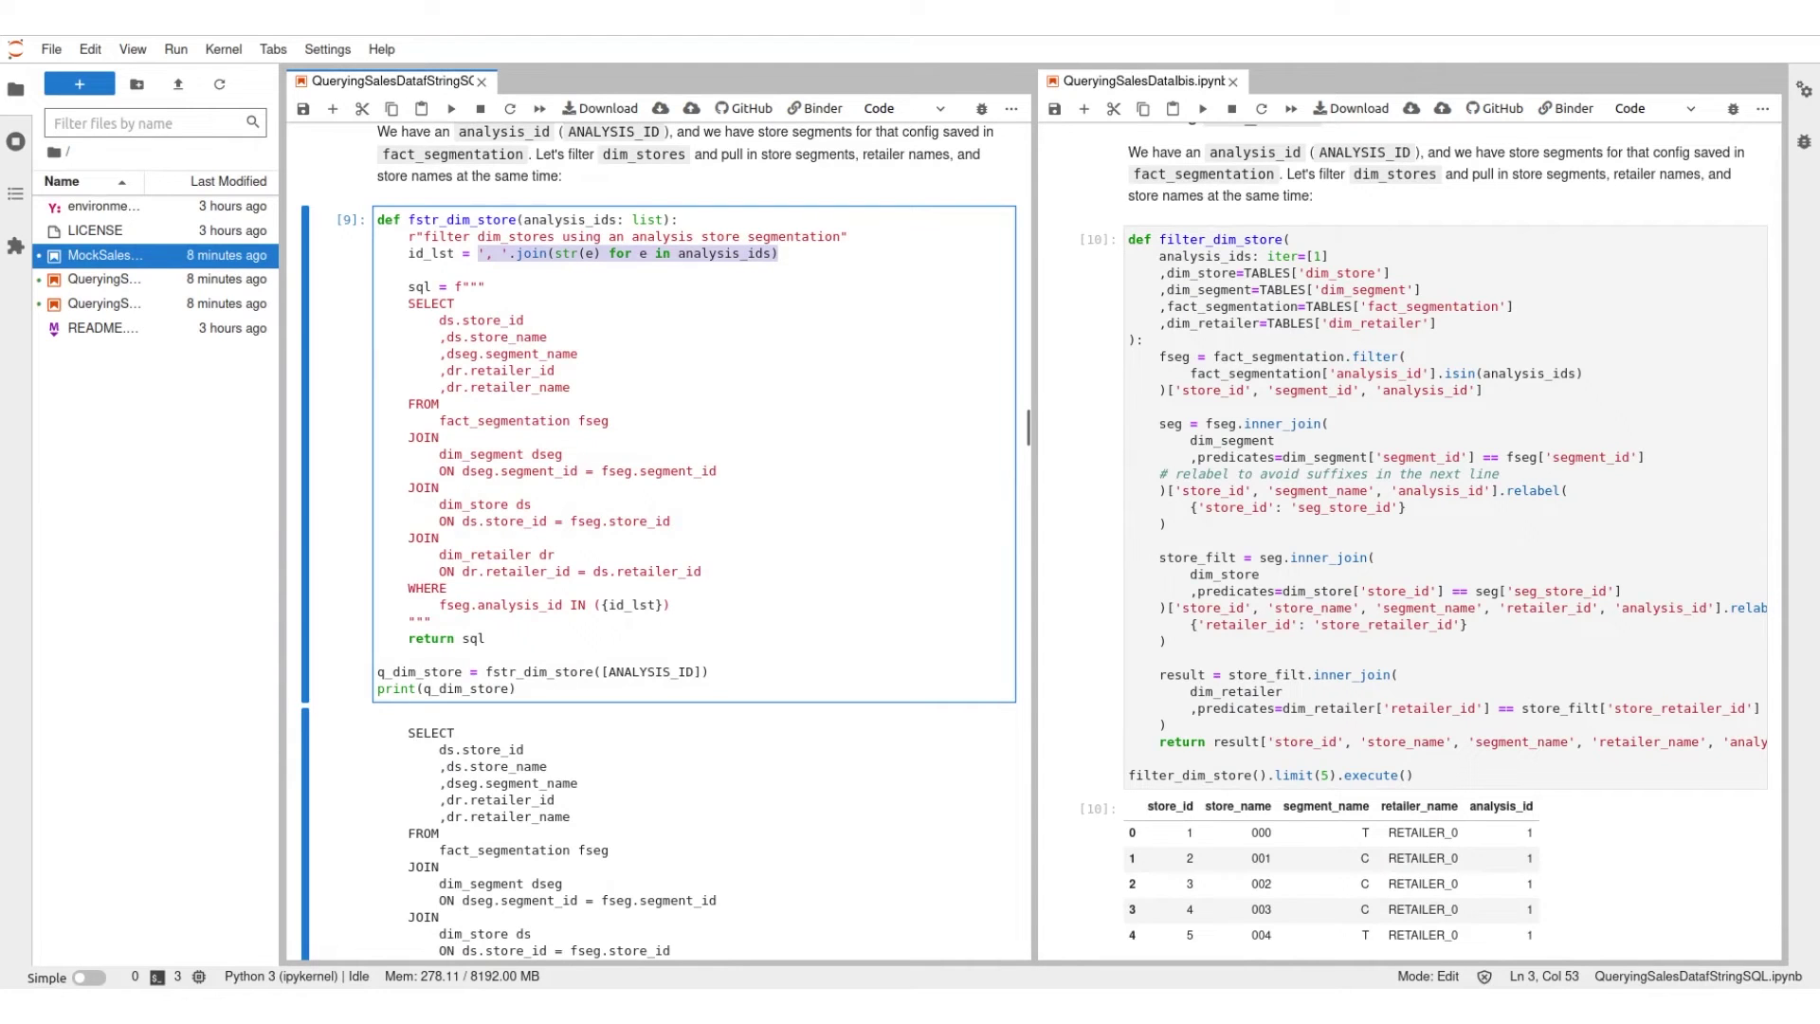
double_click(569, 219)
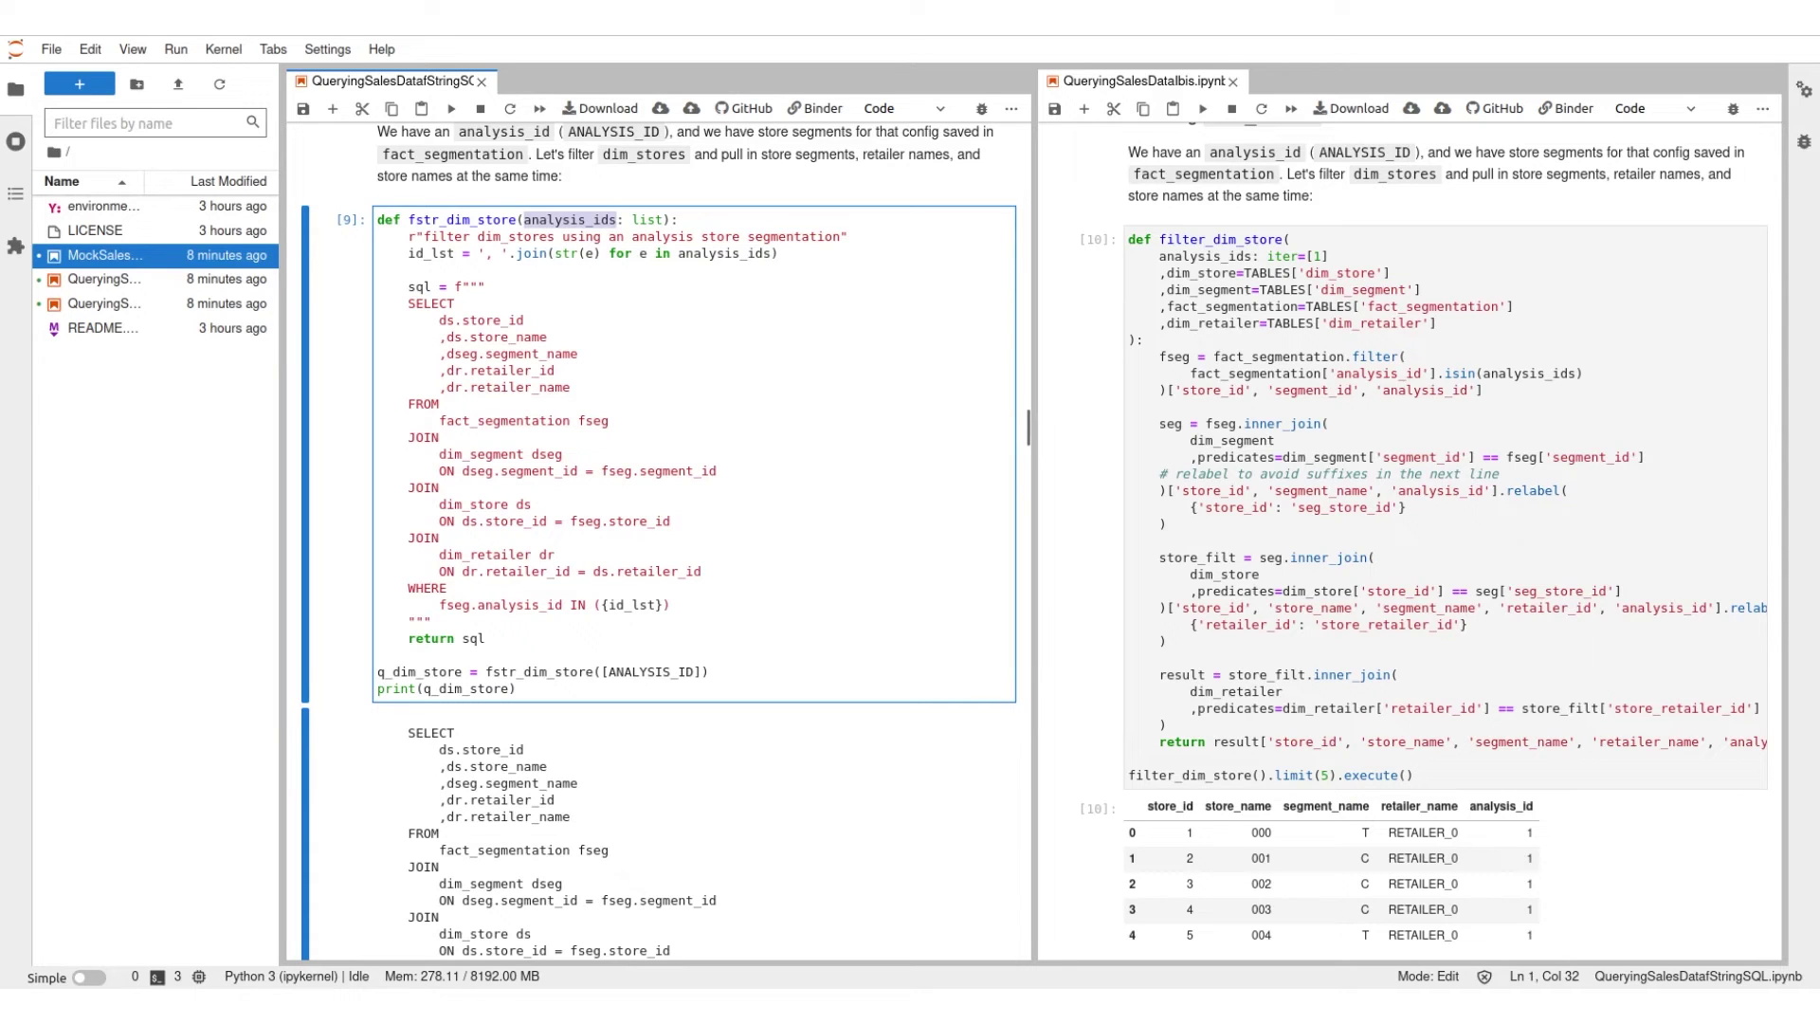
left_click_drag(478, 253, 511, 254)
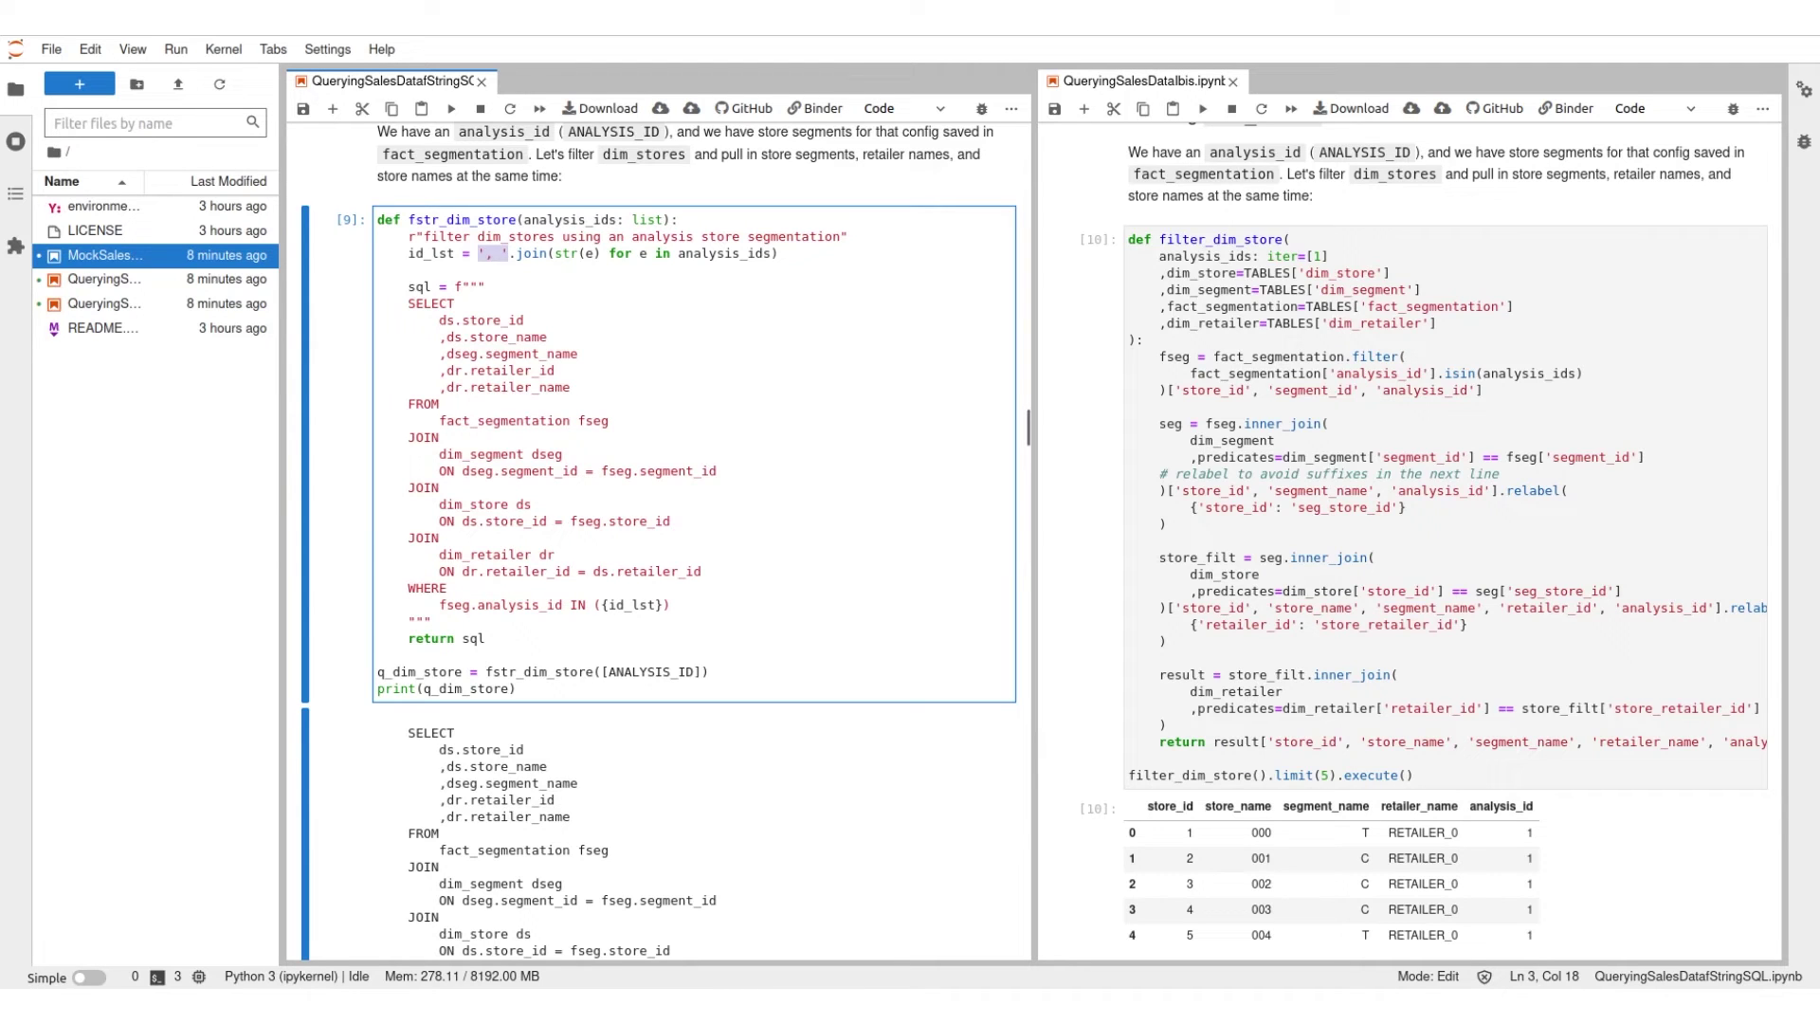
scroll(1429, 540, "down", 1)
scroll(1428, 542, "up", 1)
- Highlight analysis_ids and the isin filter in the Ibis filter_dim_store code
double_click(1205, 256)
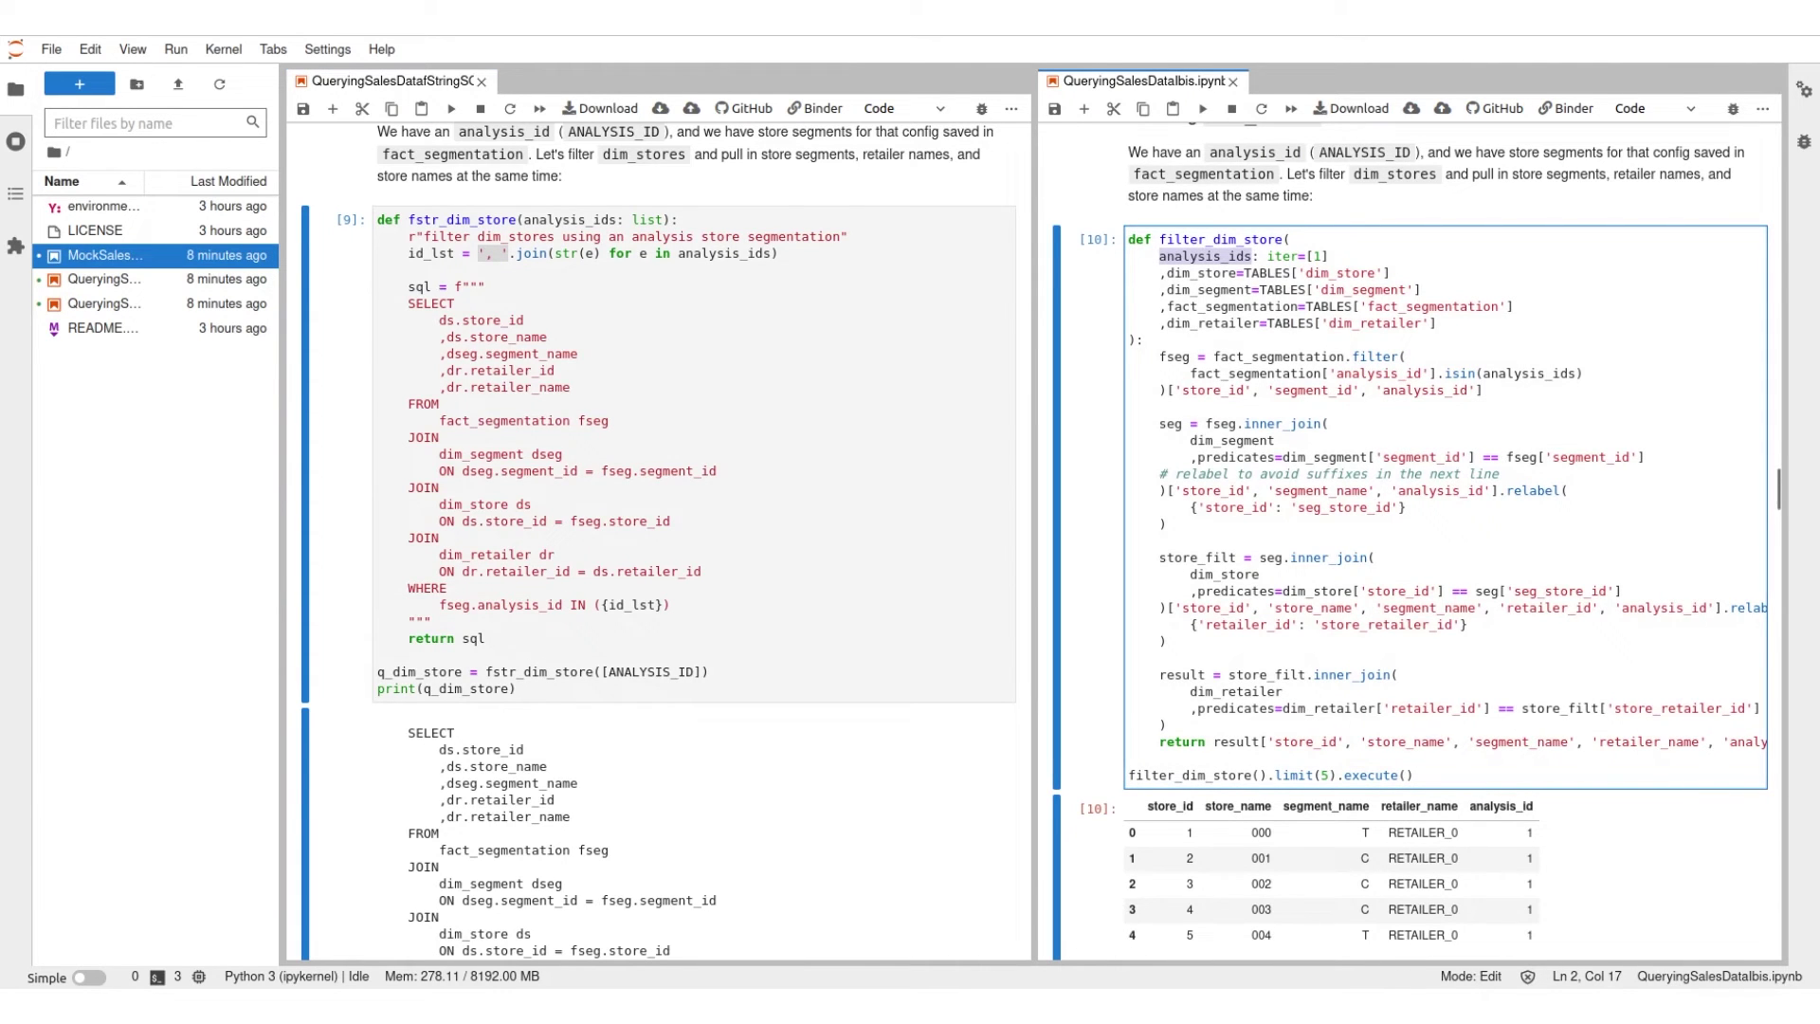
double_click(1457, 373)
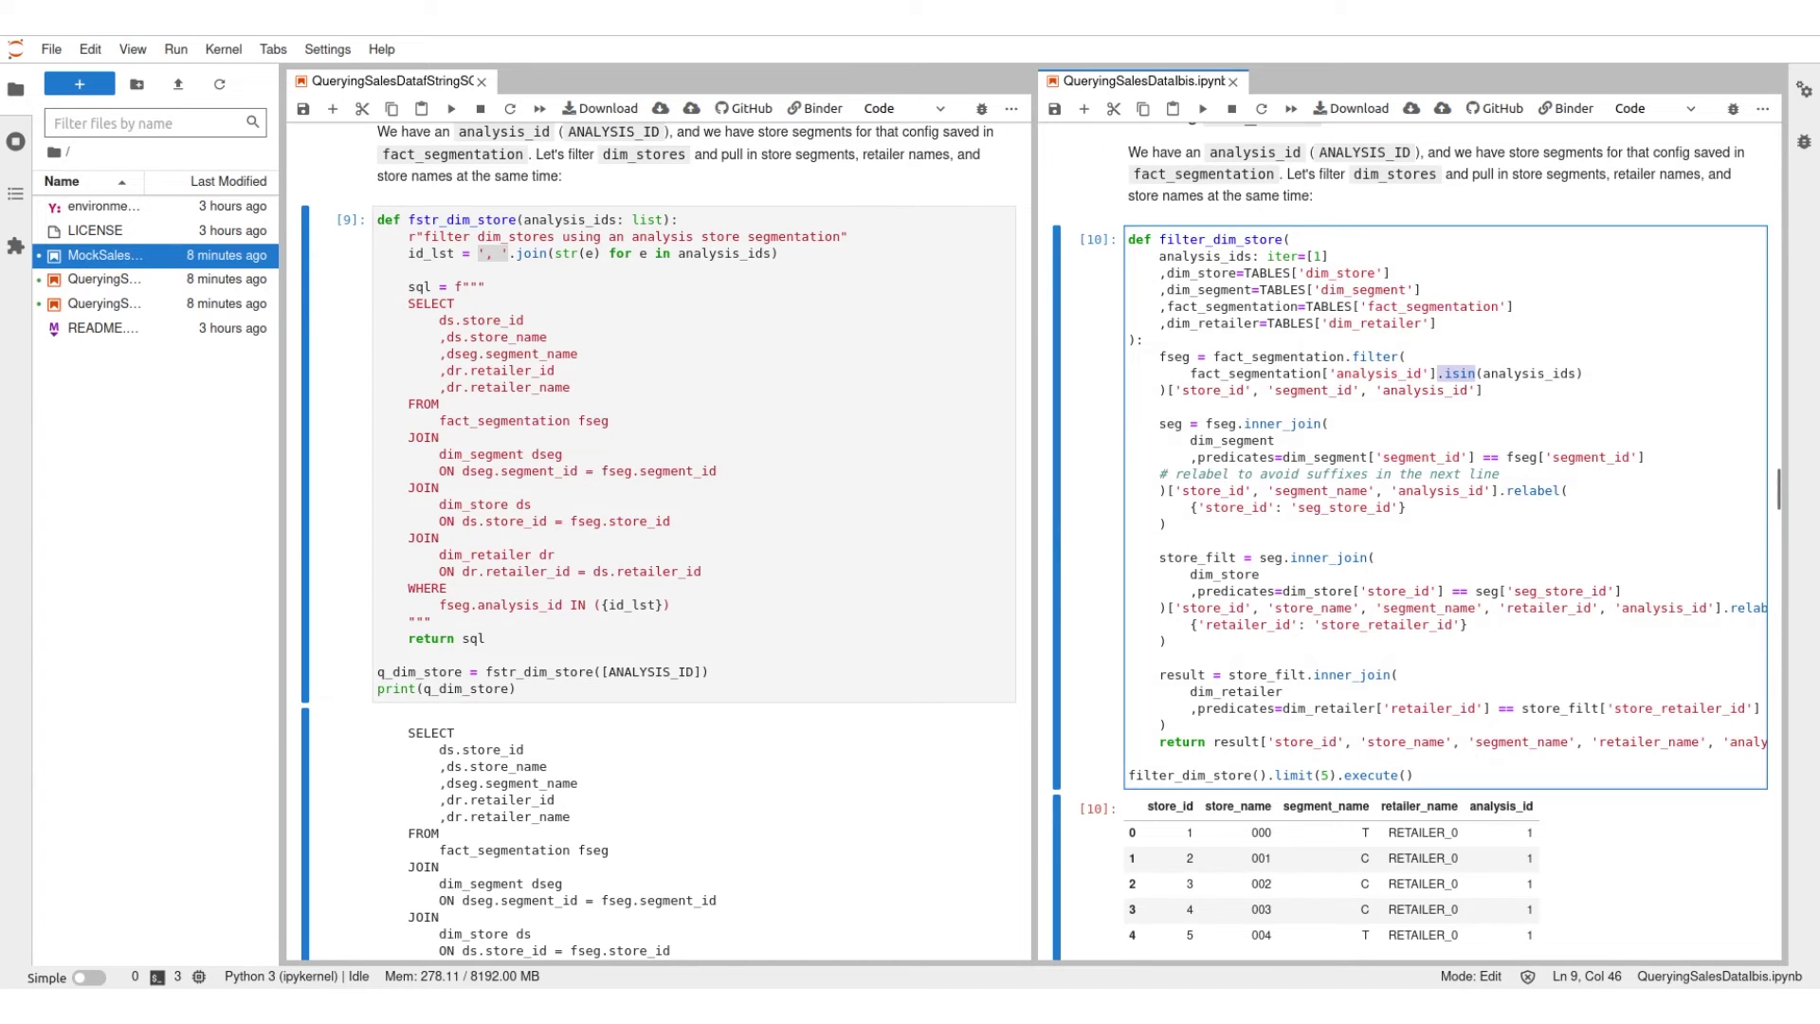
scroll(1411, 541, "down", 3)
scroll(659, 542, "down", 5)
scroll(659, 540, "down", 5)
scroll(1412, 541, "down", 3)
scroll(1411, 541, "down", 5)
scroll(658, 542, "down", 8)
scroll(659, 542, "down", 2)
scroll(659, 540, "down", 1)
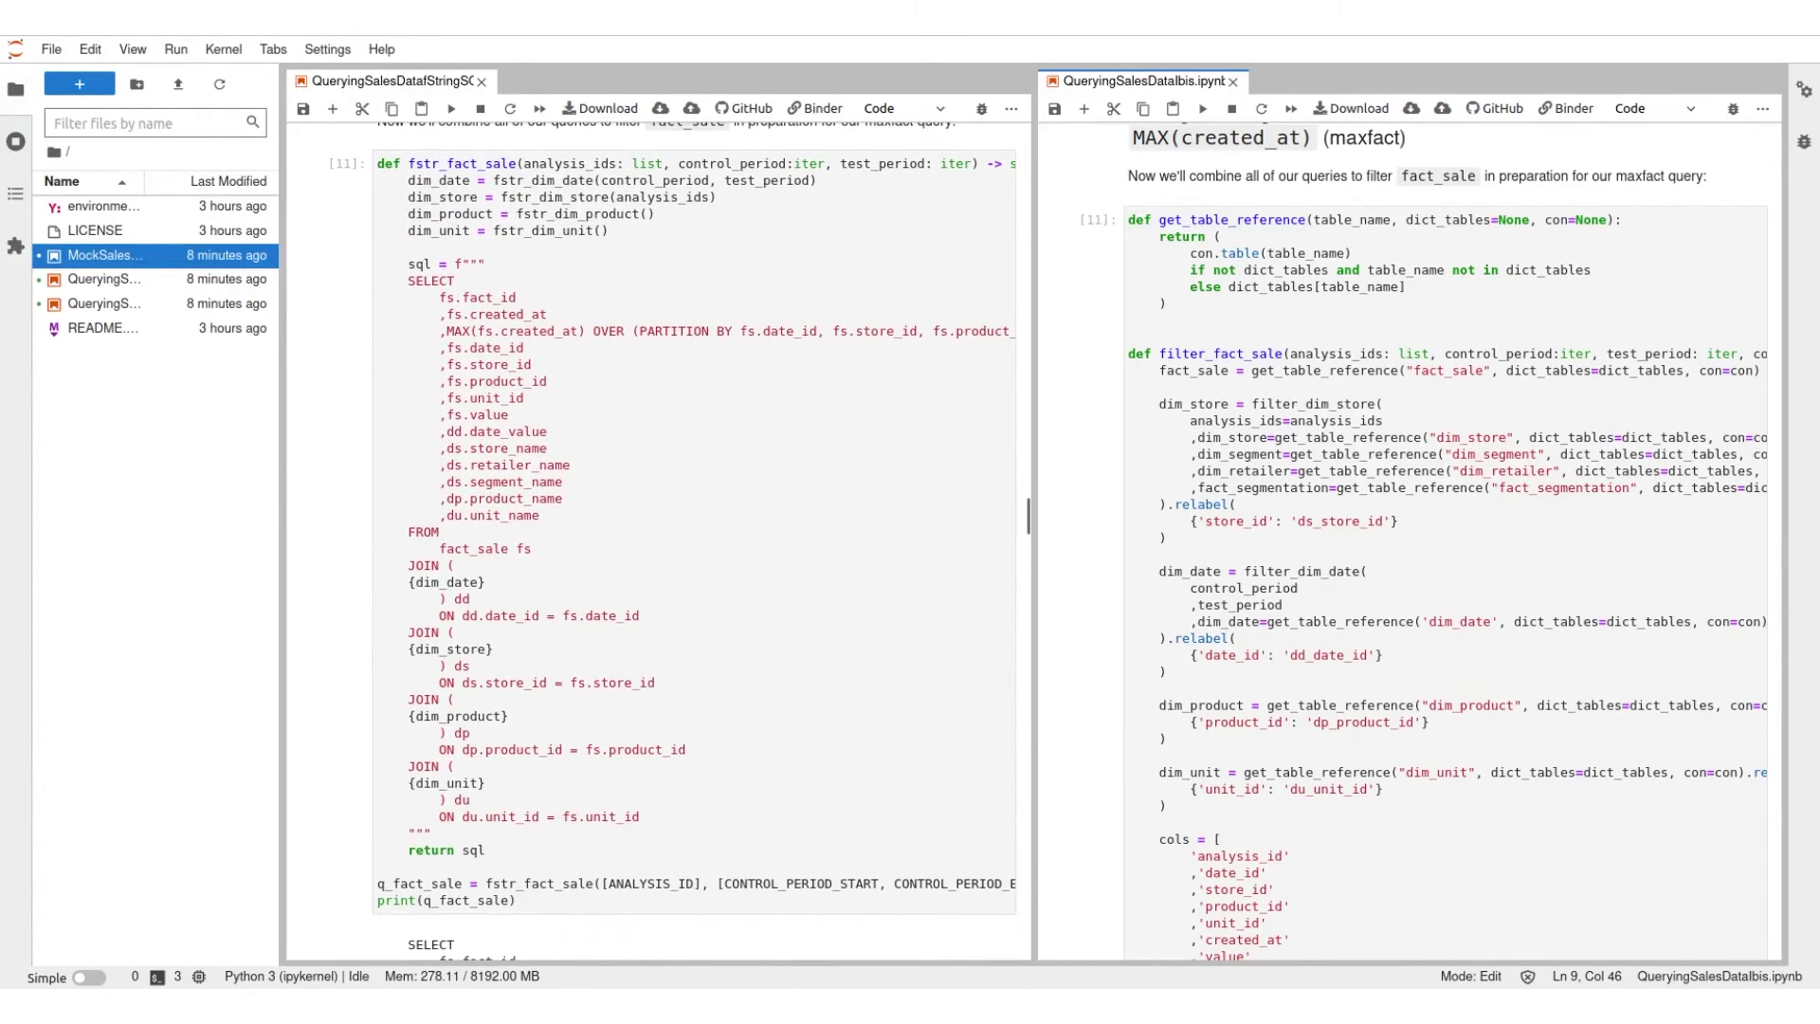
- Highlight the {dim_date} and {dim_store} placeholders inside the fstr_fact_sale SQL
left_click_drag(641, 842, 376, 156)
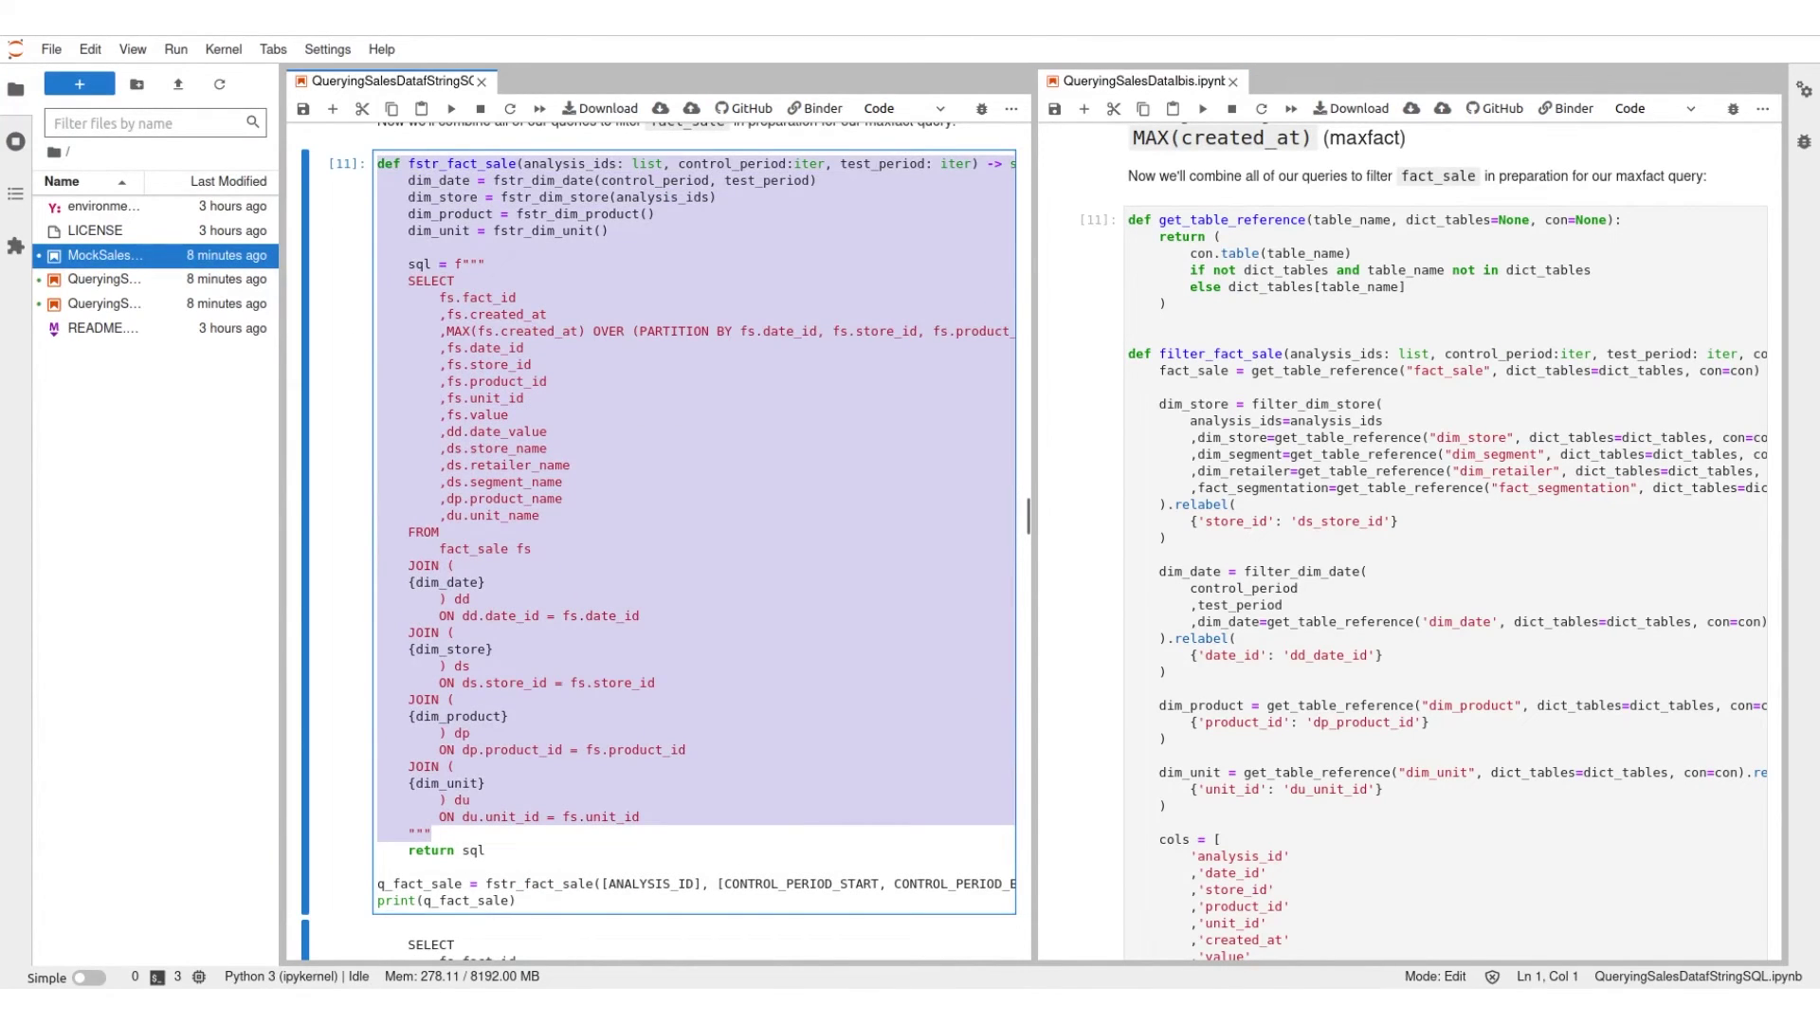
left_click(525, 398)
scroll(1428, 540, "down", 2)
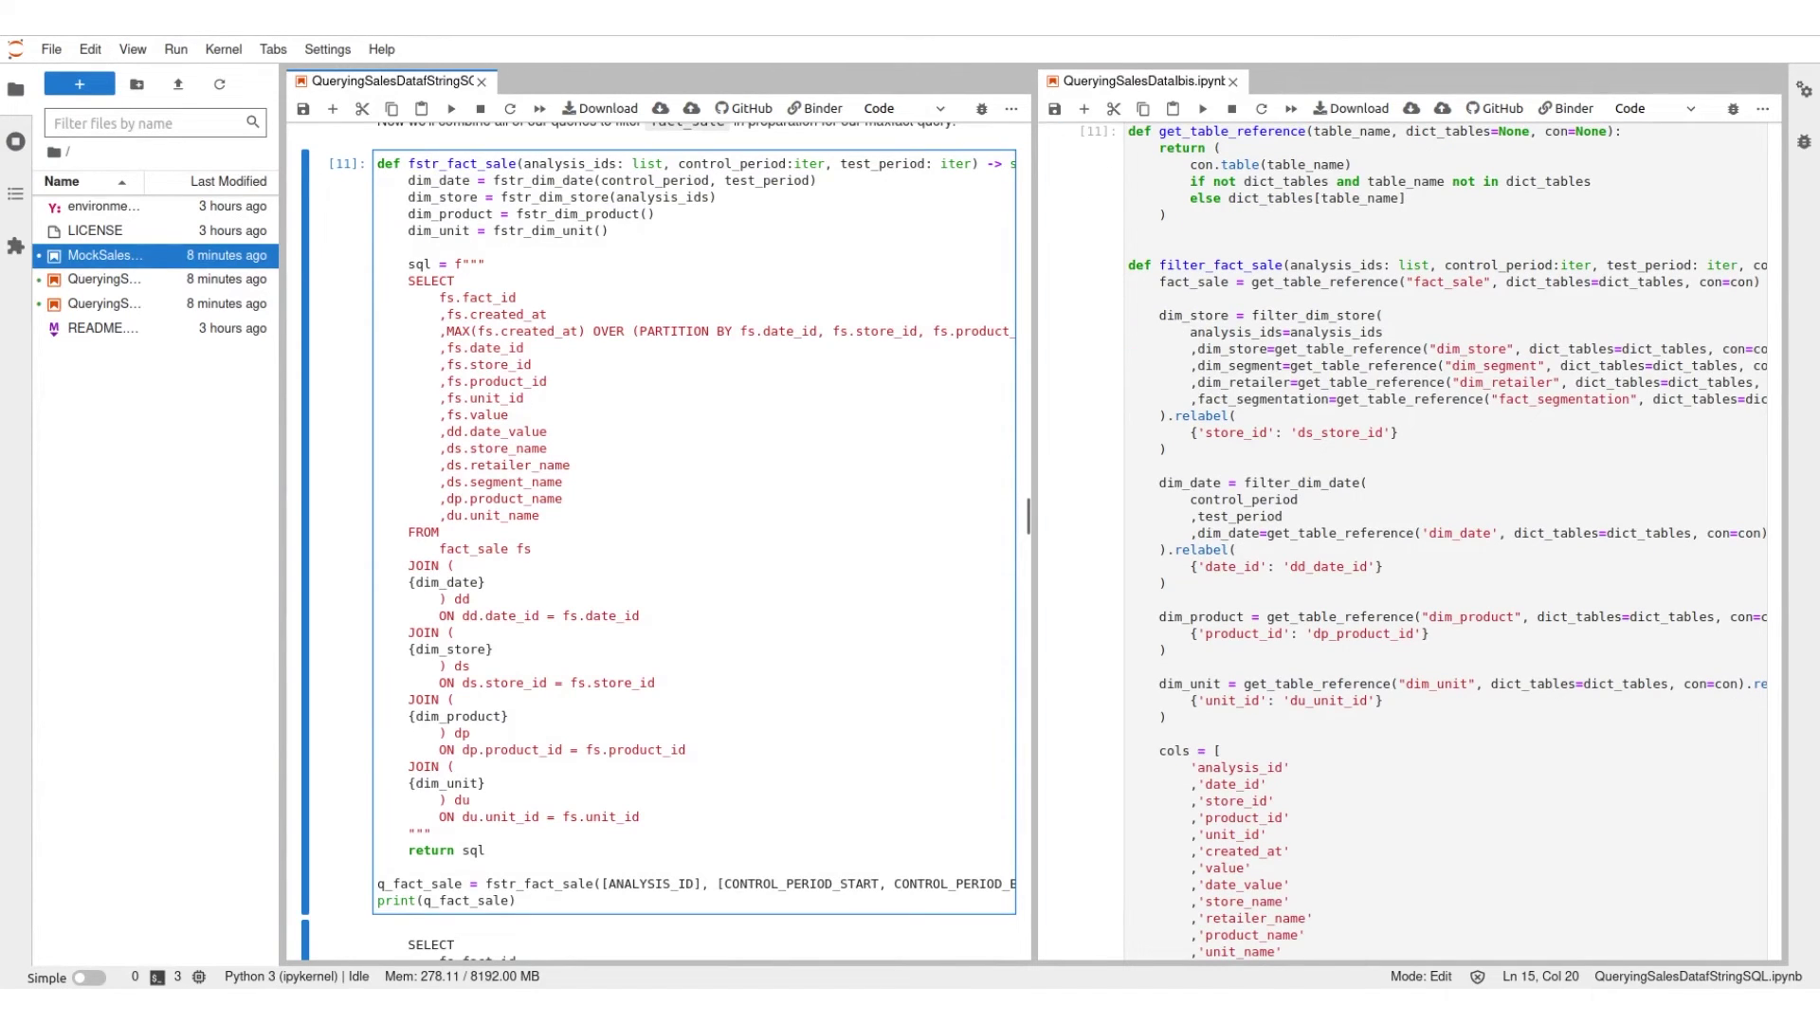
double_click(445, 582)
double_click(449, 648)
scroll(654, 541, "down", 5)
scroll(655, 540, "down", 4)
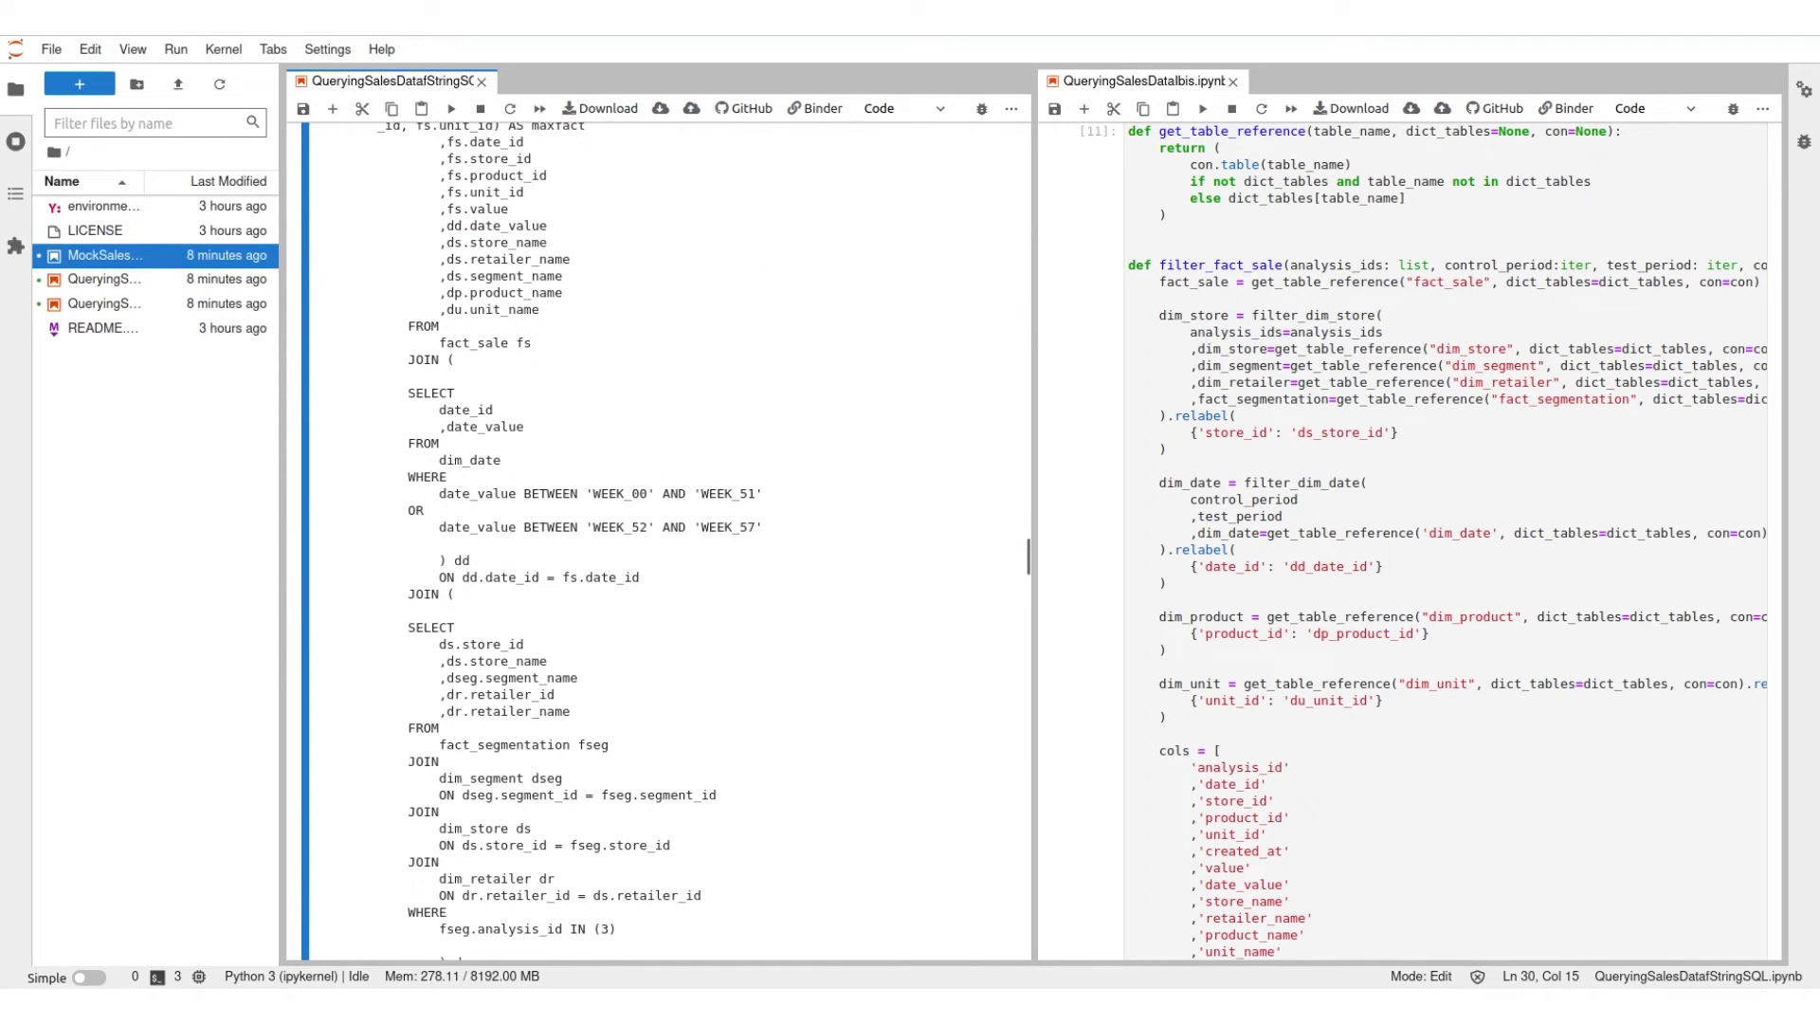
scroll(655, 541, "up", 1)
left_click_drag(379, 147, 573, 935)
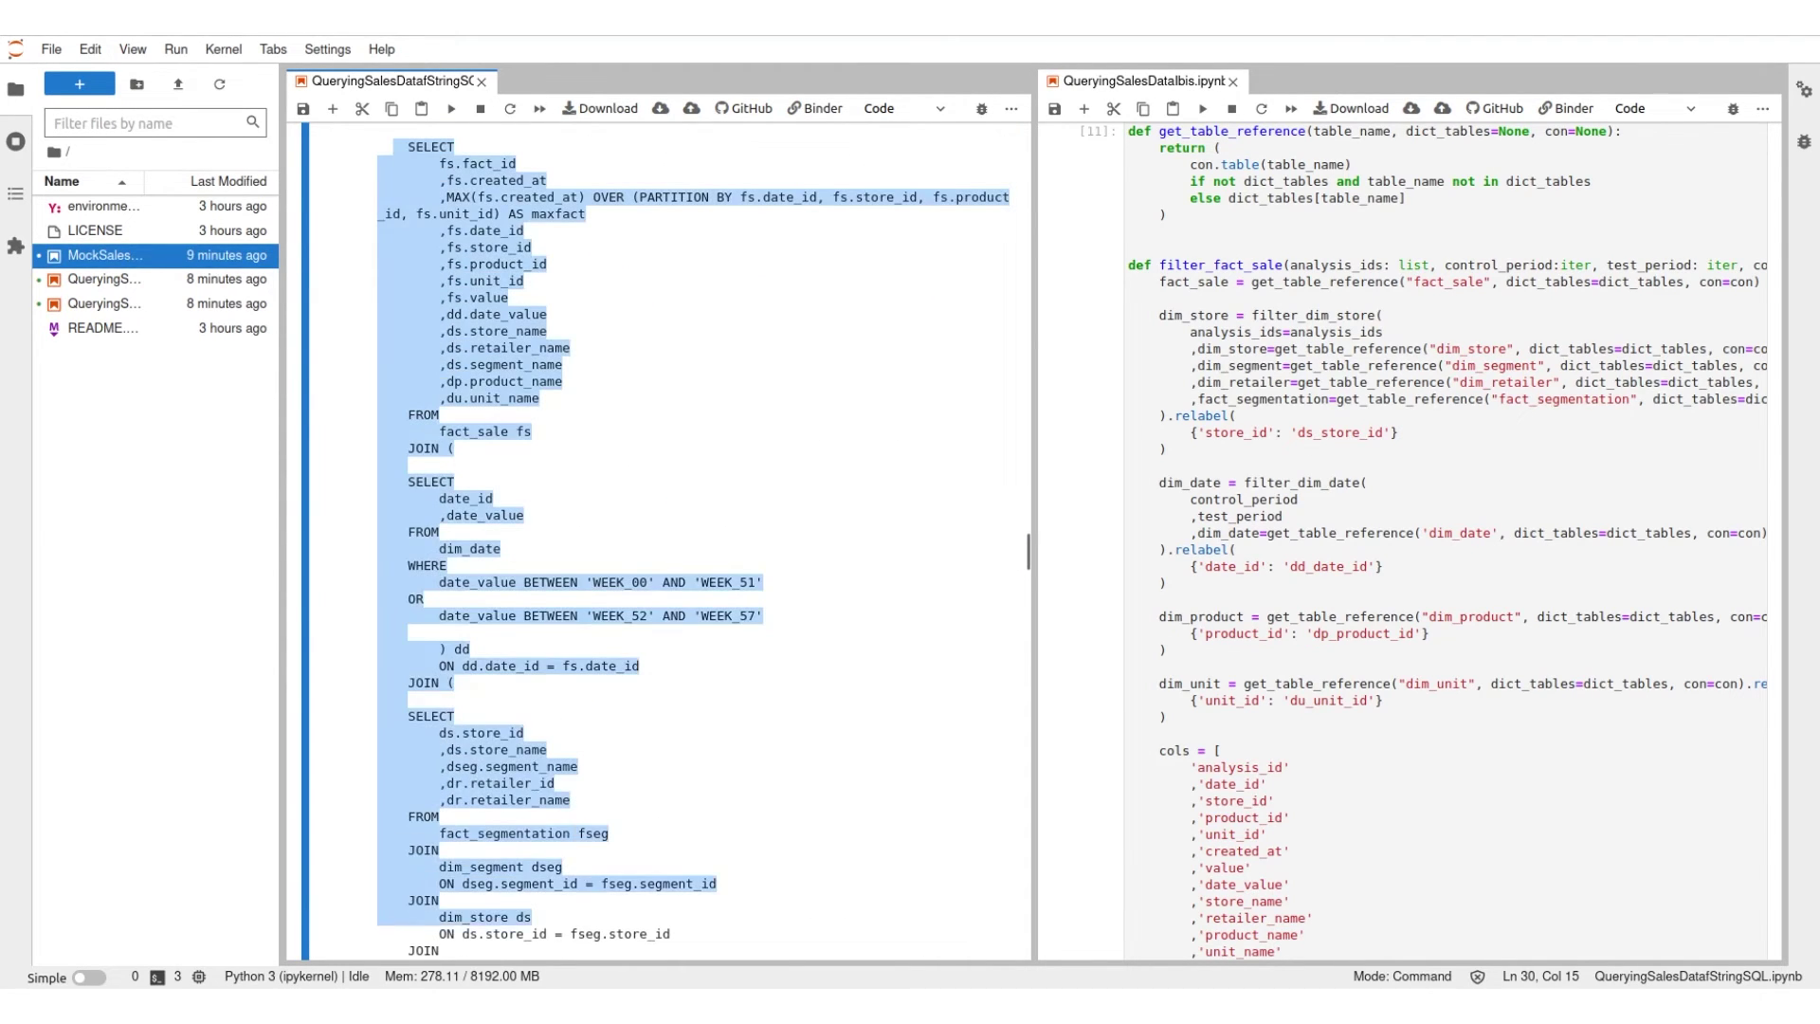
scroll(573, 934, "down", 3)
- Highlight the two WEEK date ranges and the analysis_id IN (3) condition in the printed SQL
left_click(574, 935)
scroll(574, 934, "up", 2)
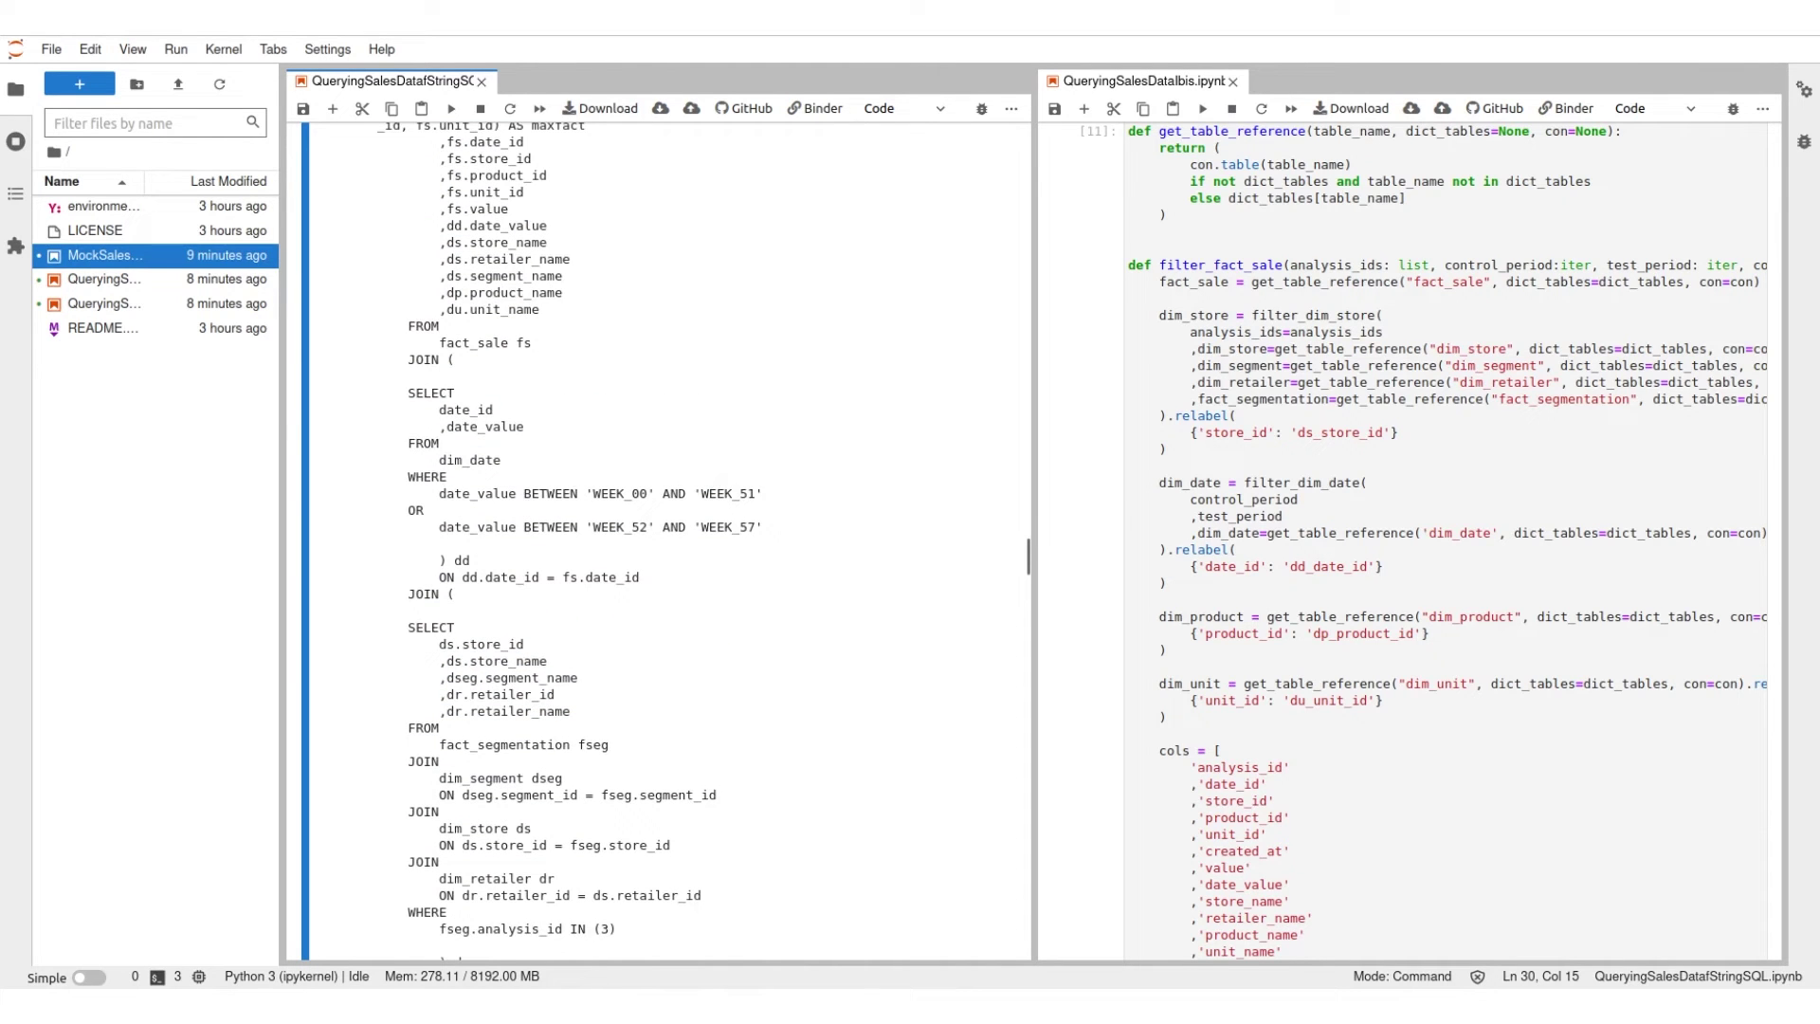
mouse_move(764, 528)
left_mouse_down()
mouse_move(378, 126)
mouse_move(428, 494)
left_mouse_up()
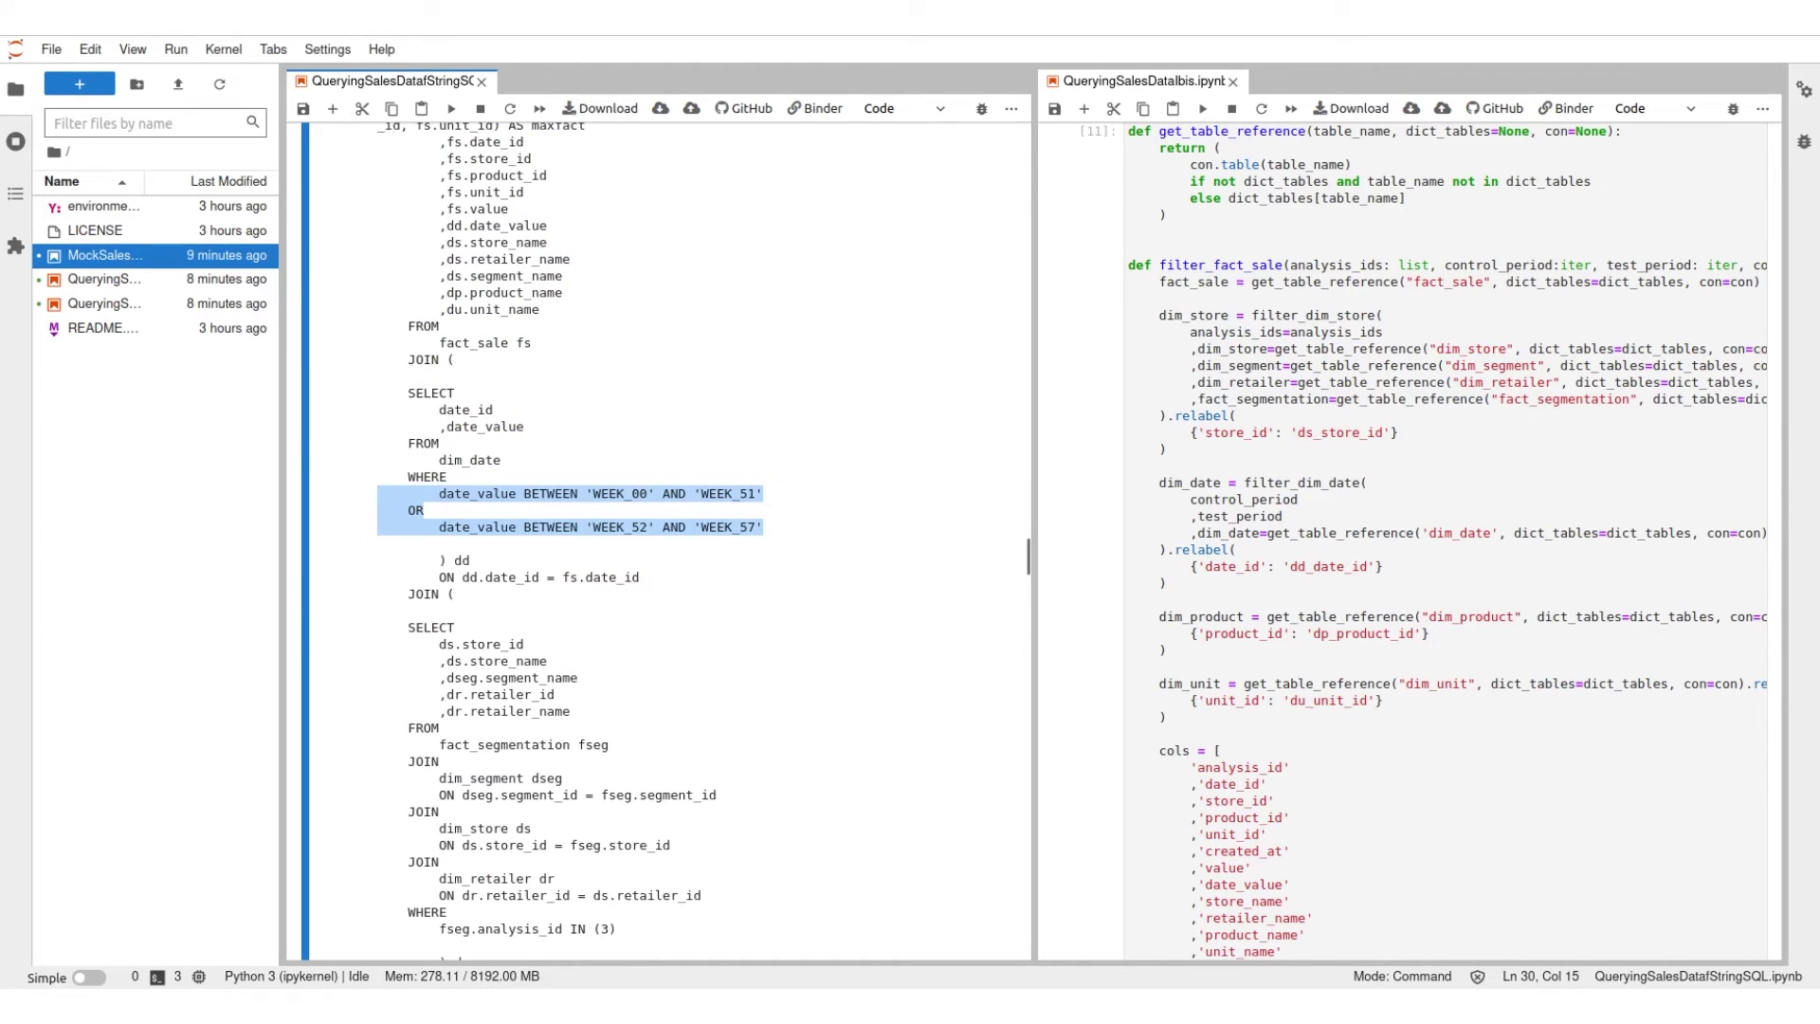
scroll(666, 541, "down", 2)
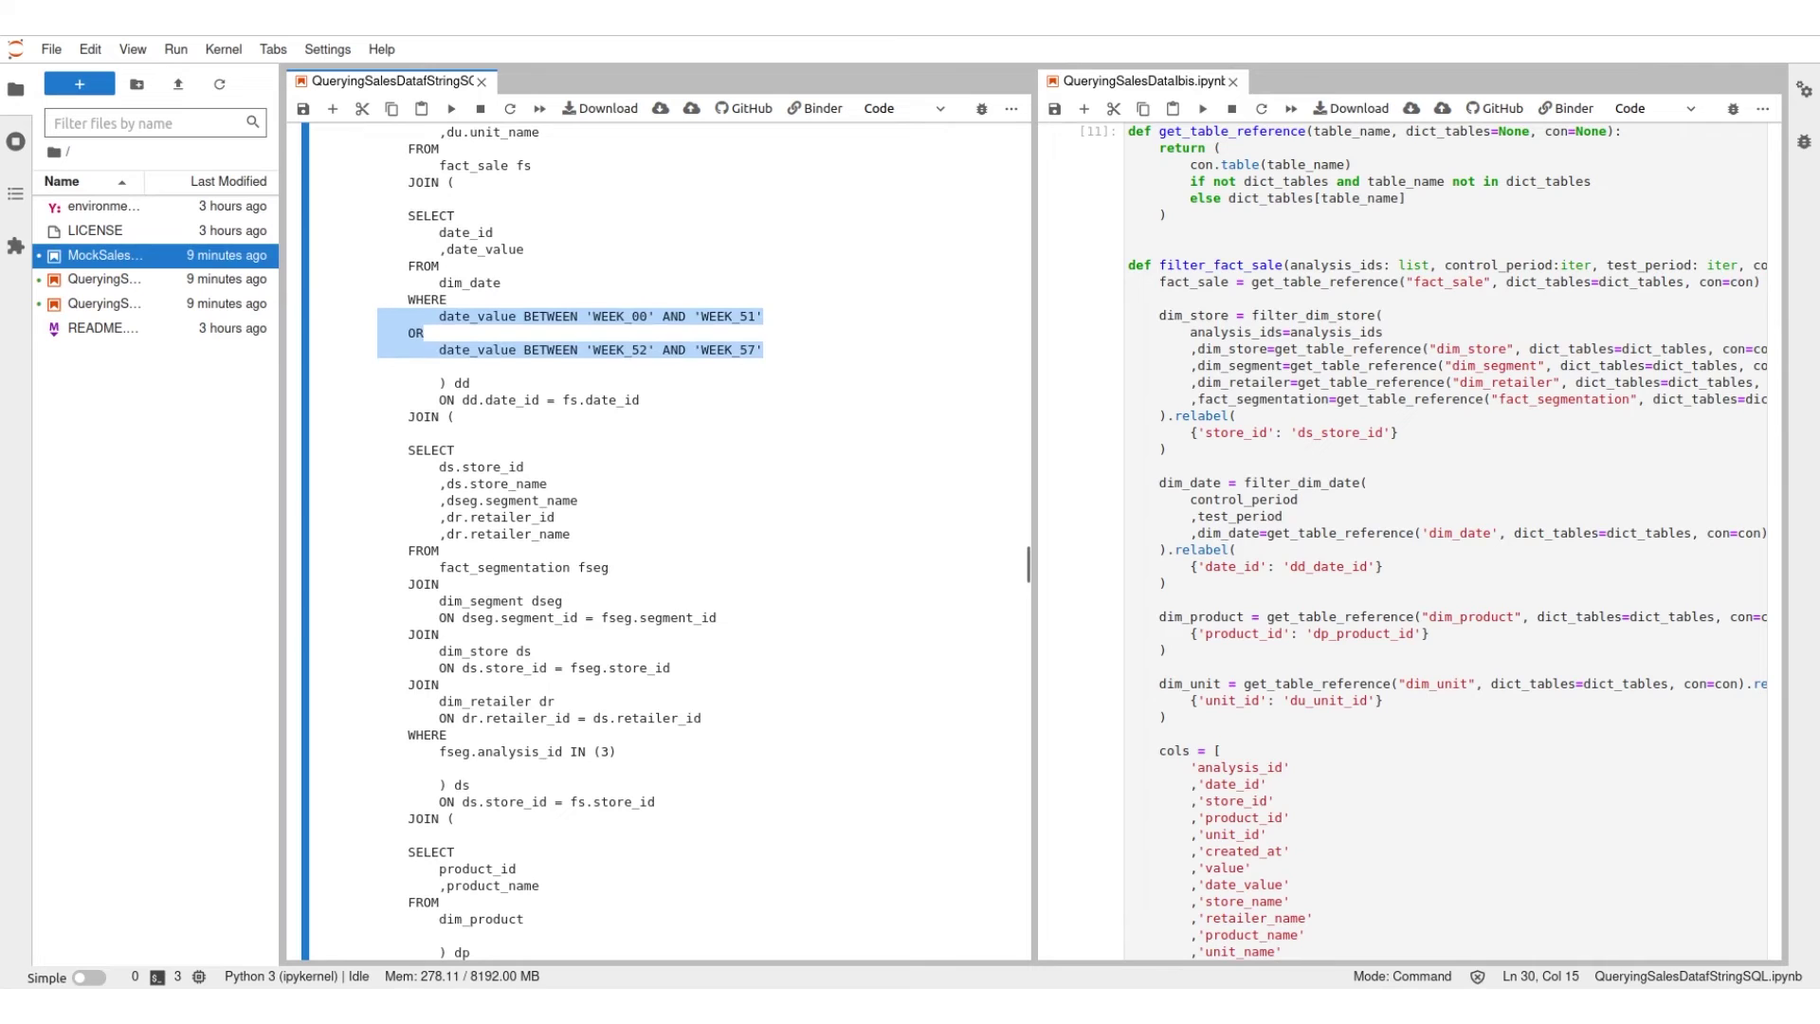
left_click_drag(618, 750, 377, 751)
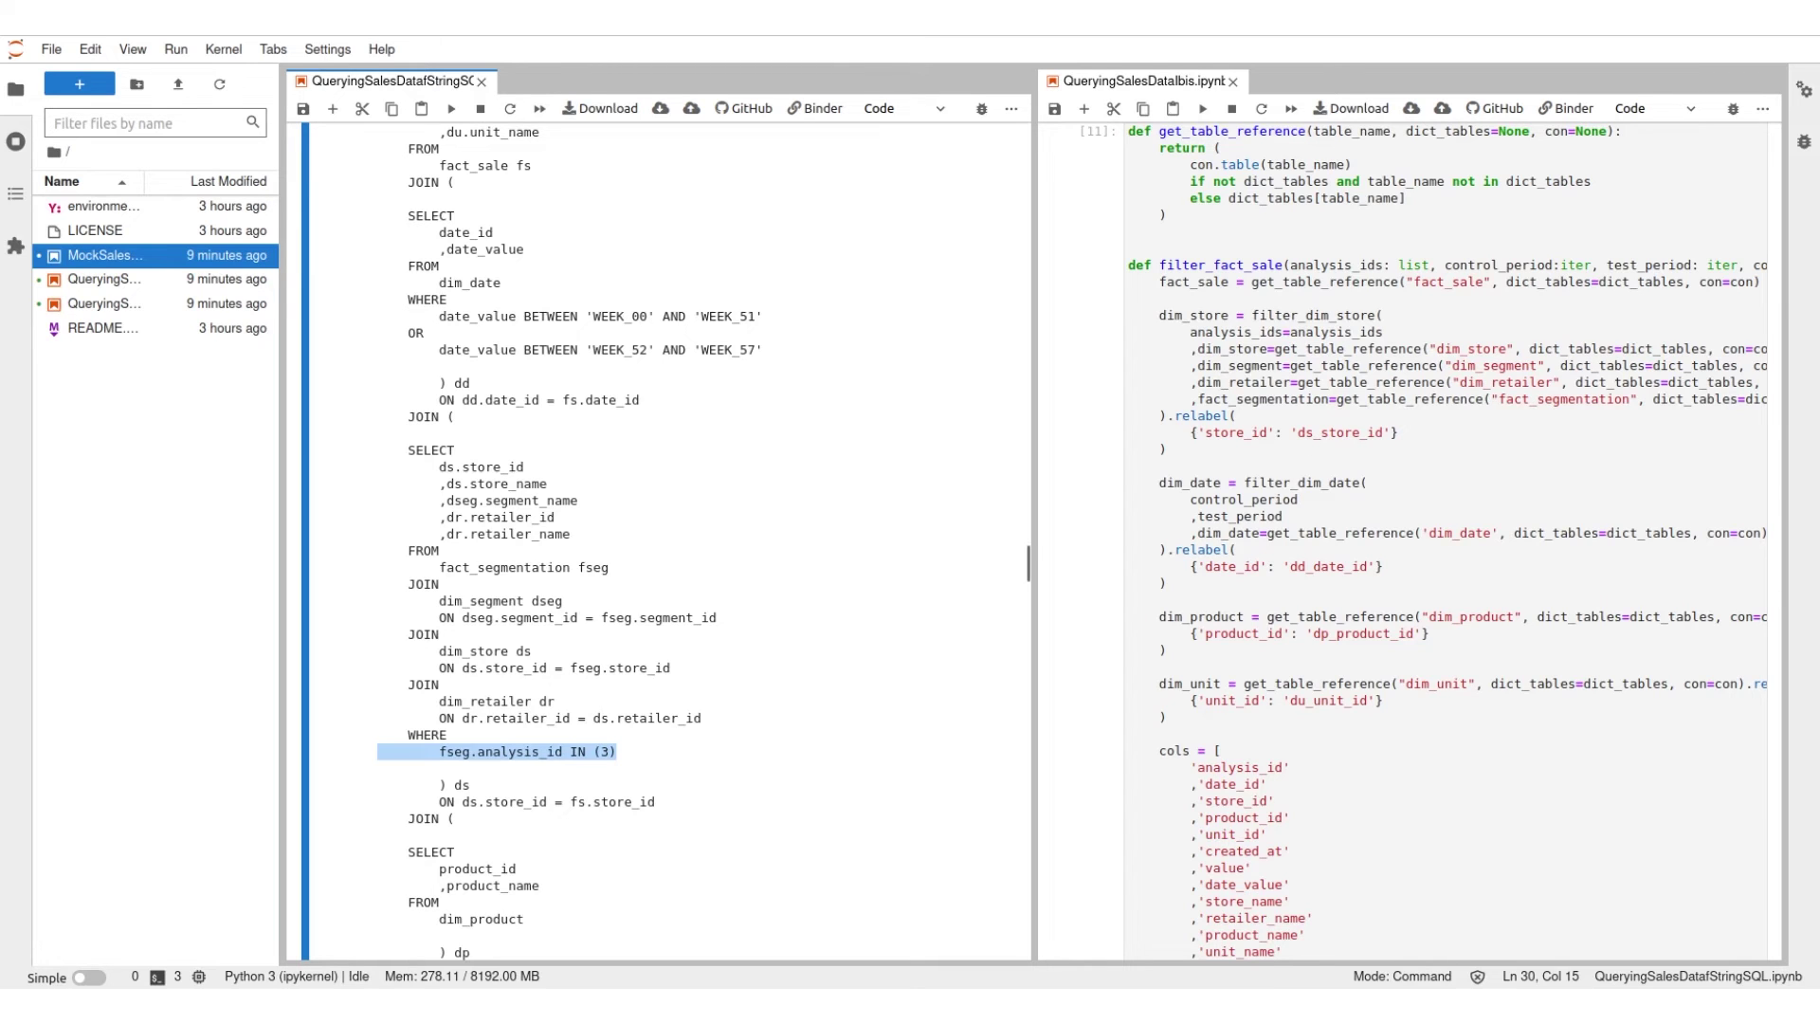
scroll(1030, 569, "down", 1)
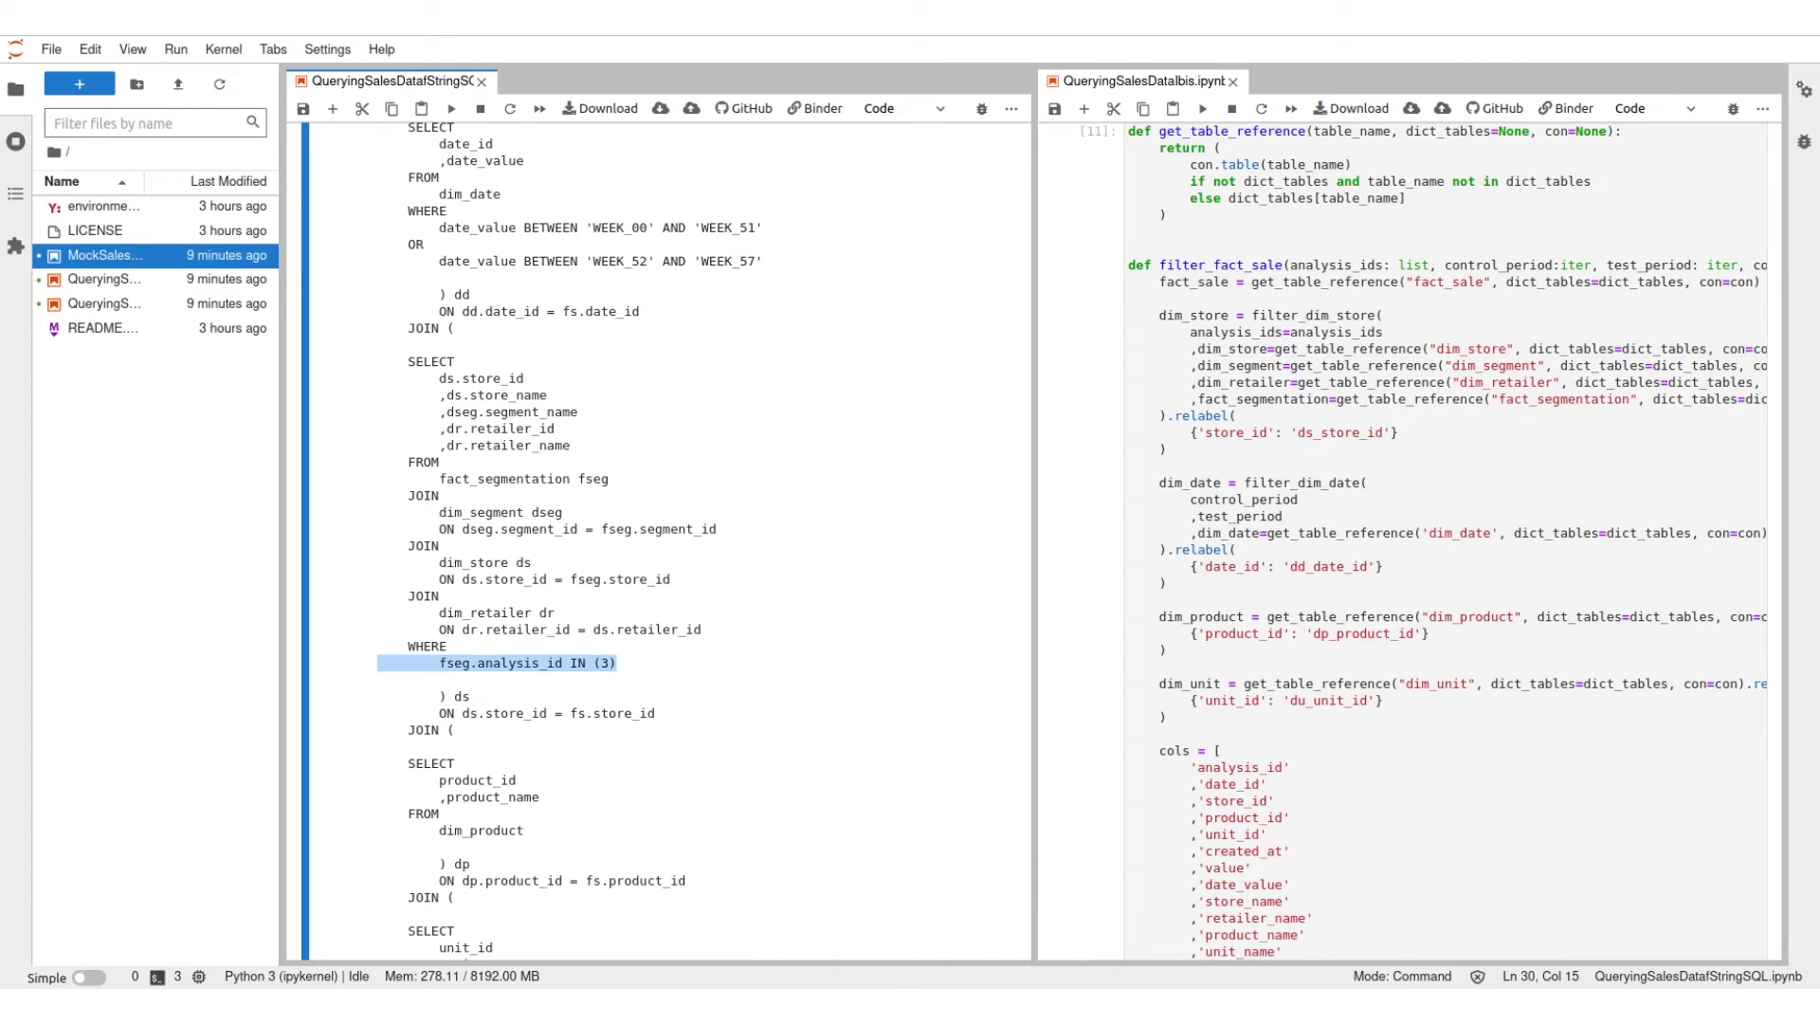
scroll(666, 569, "up", 1)
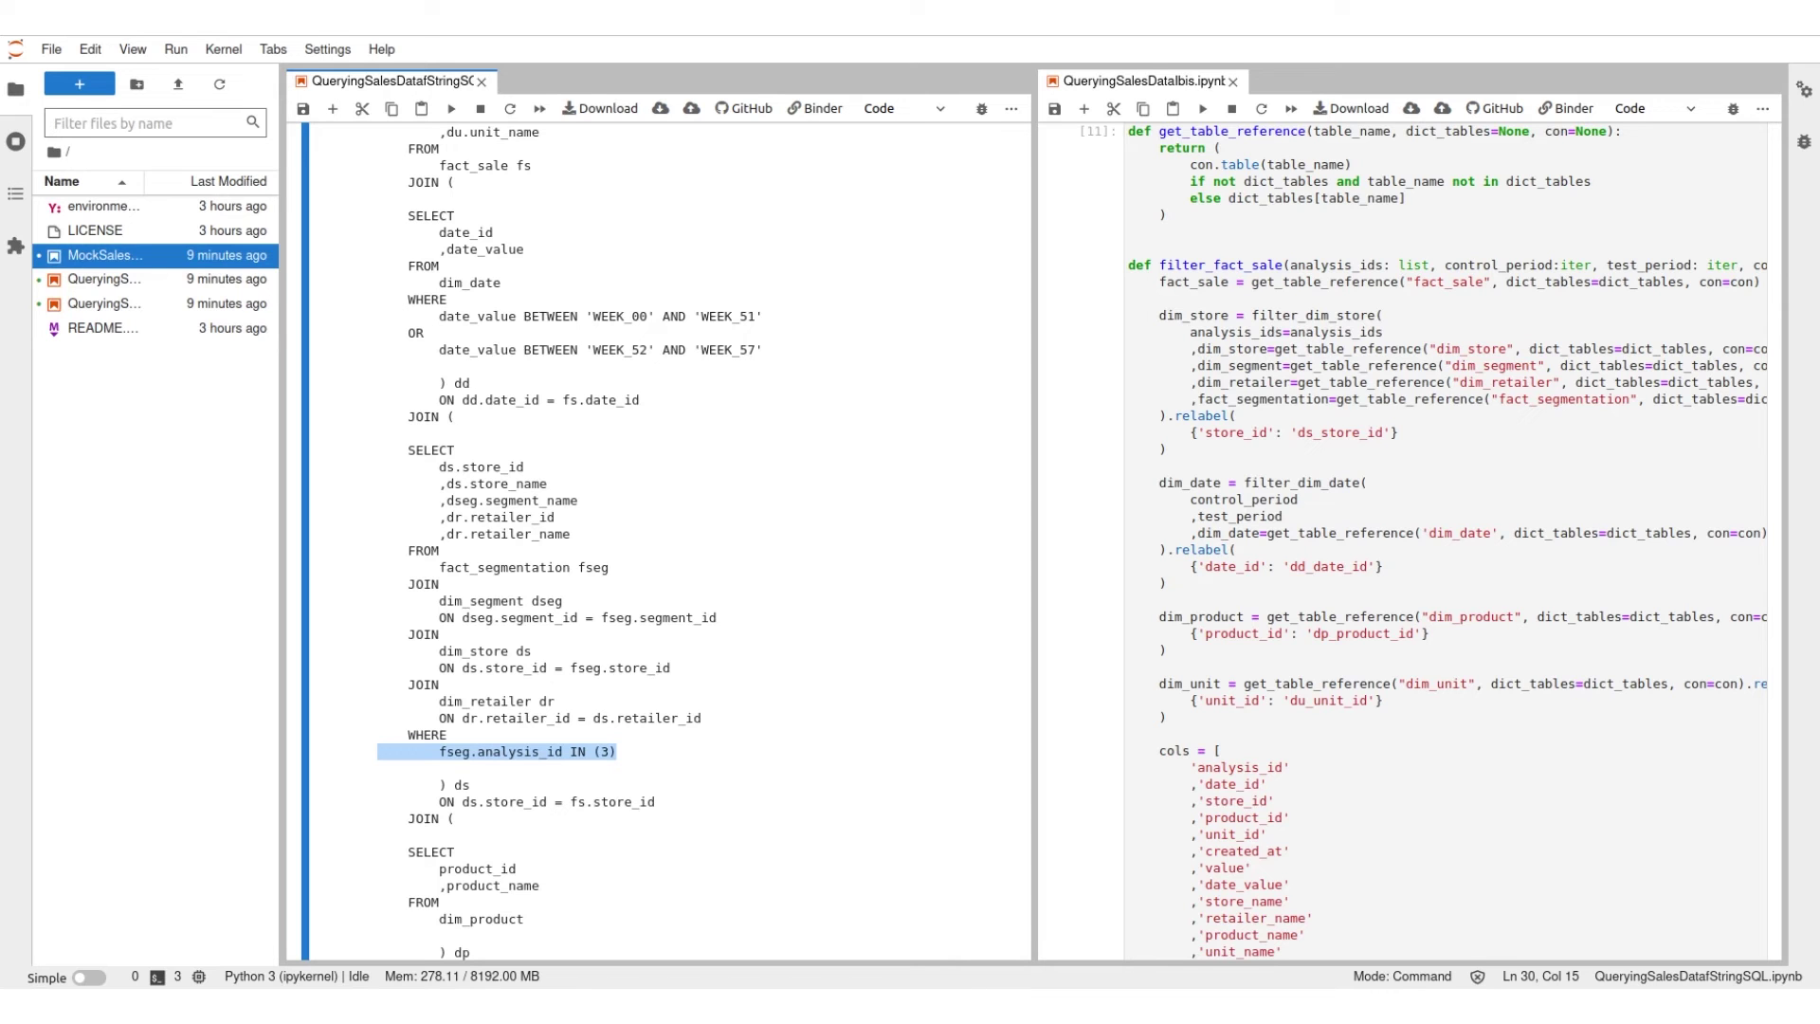
scroll(1409, 542, "down", 3)
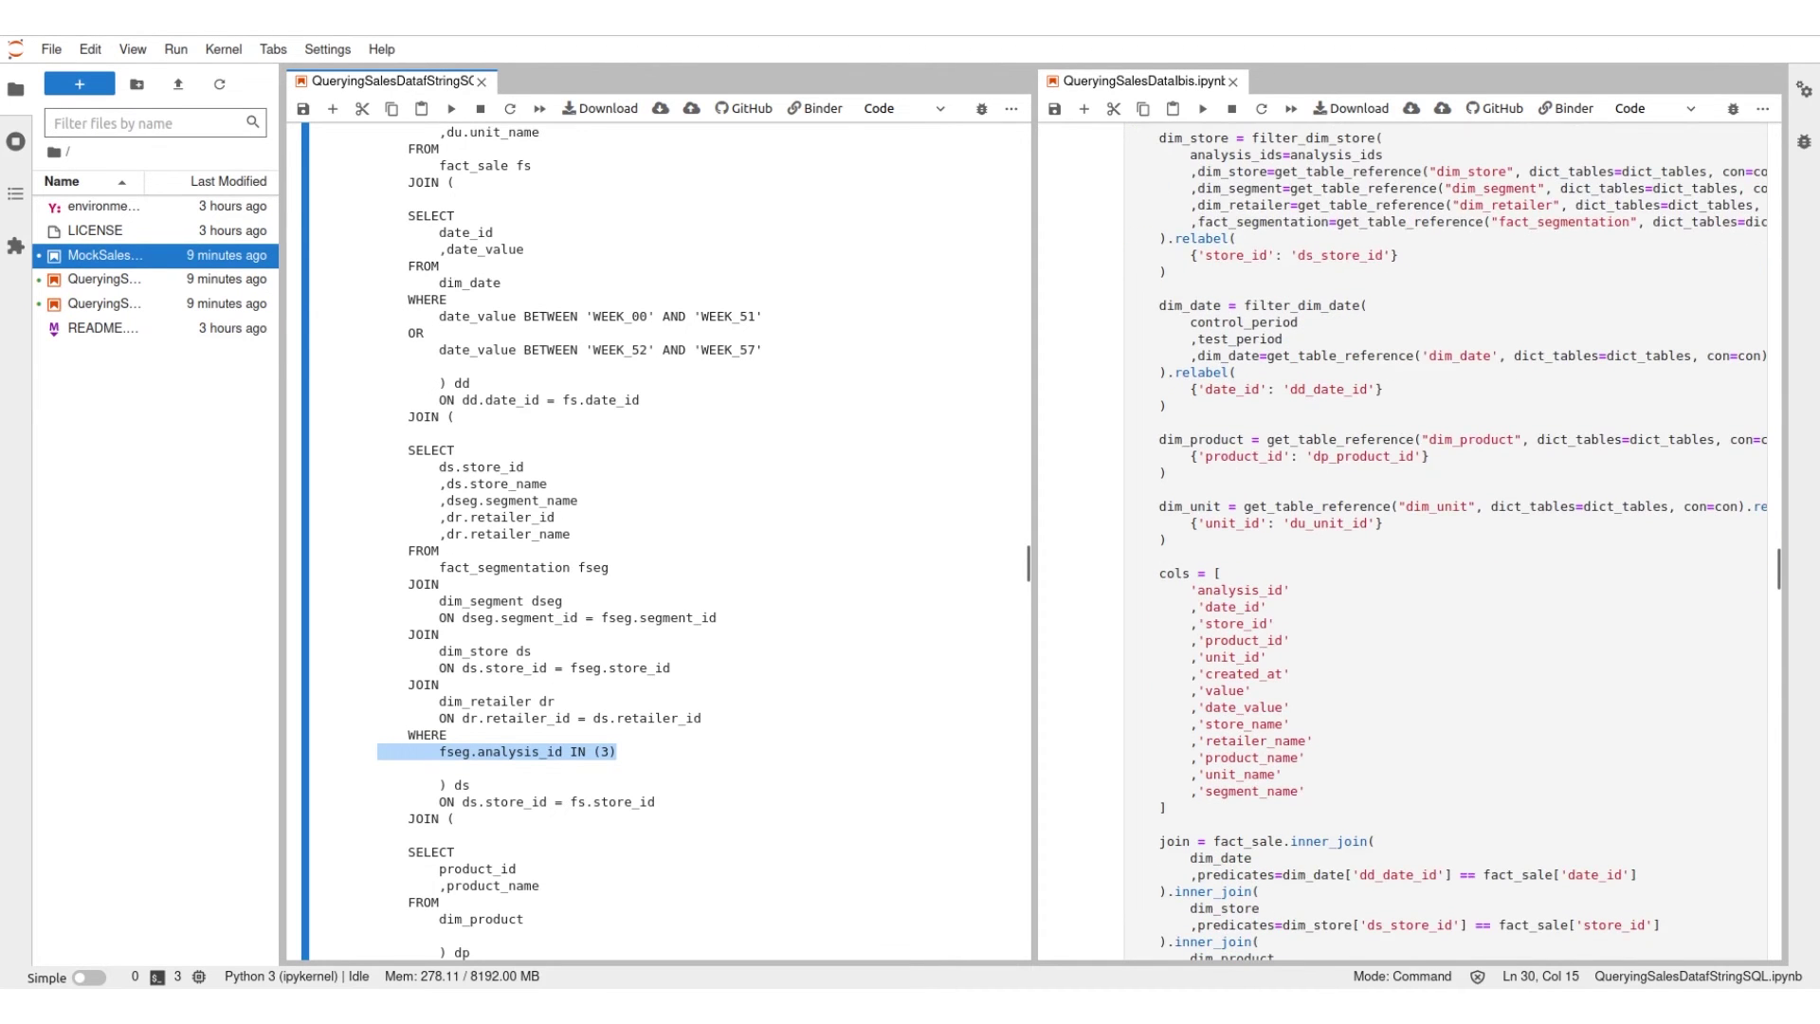
mouse_move(1284, 305)
left_mouse_down()
mouse_move(1137, 455)
mouse_move(1130, 557)
left_mouse_up()
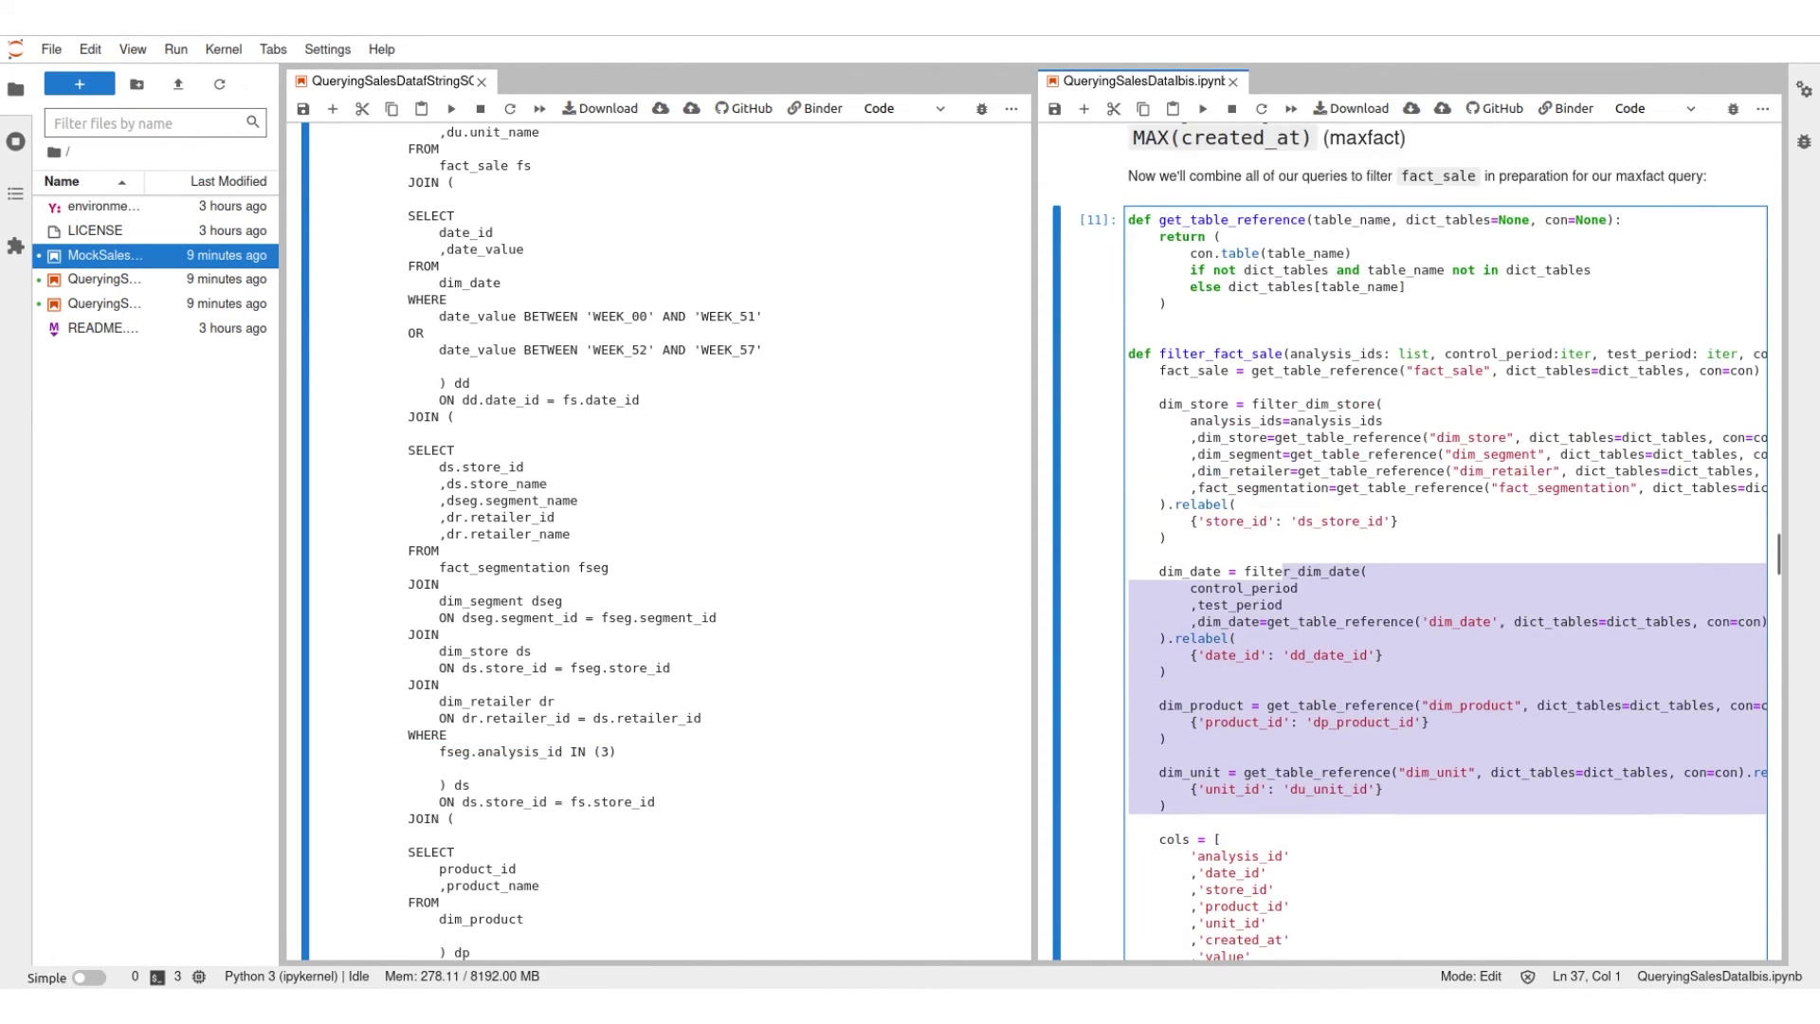
scroll(1423, 569, "down", 4)
scroll(1409, 541, "up", 3)
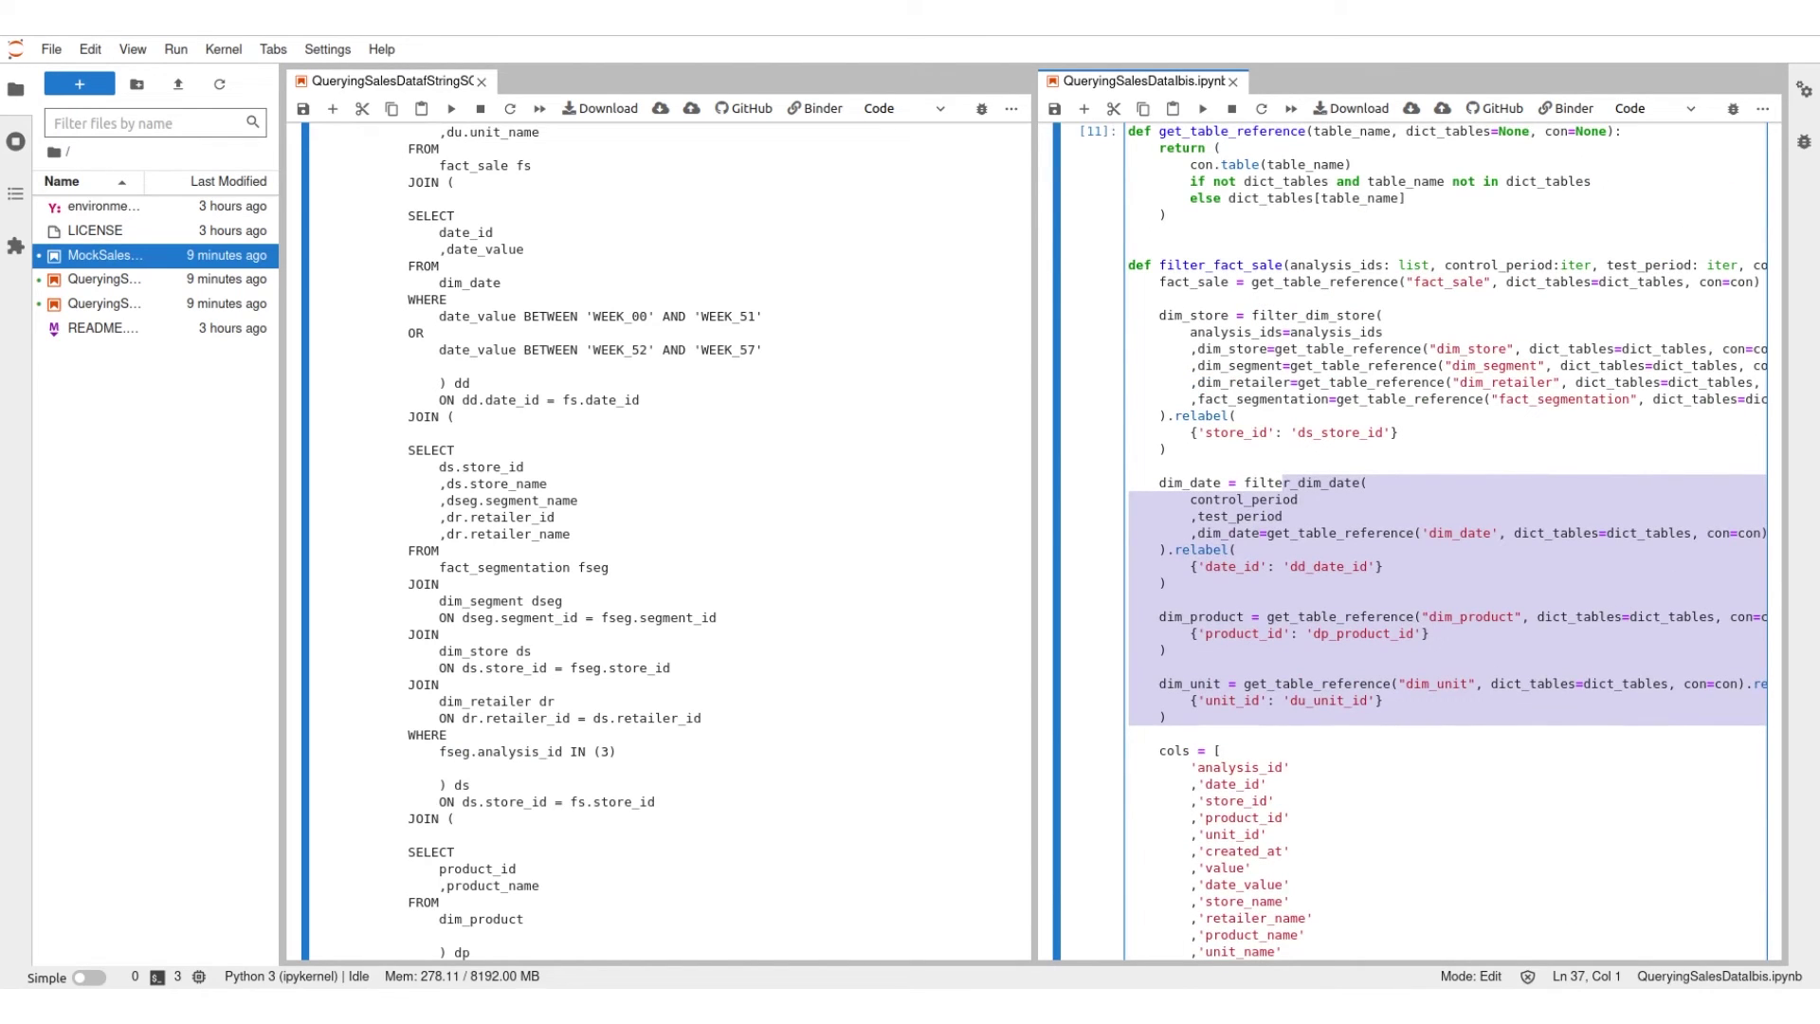
scroll(1251, 487, "down", 4)
- Highlight the chained inner joins and the analysis_ids parameter in Ibis filter_fact_sale
left_click(1252, 488)
scroll(1253, 488, "down", 5)
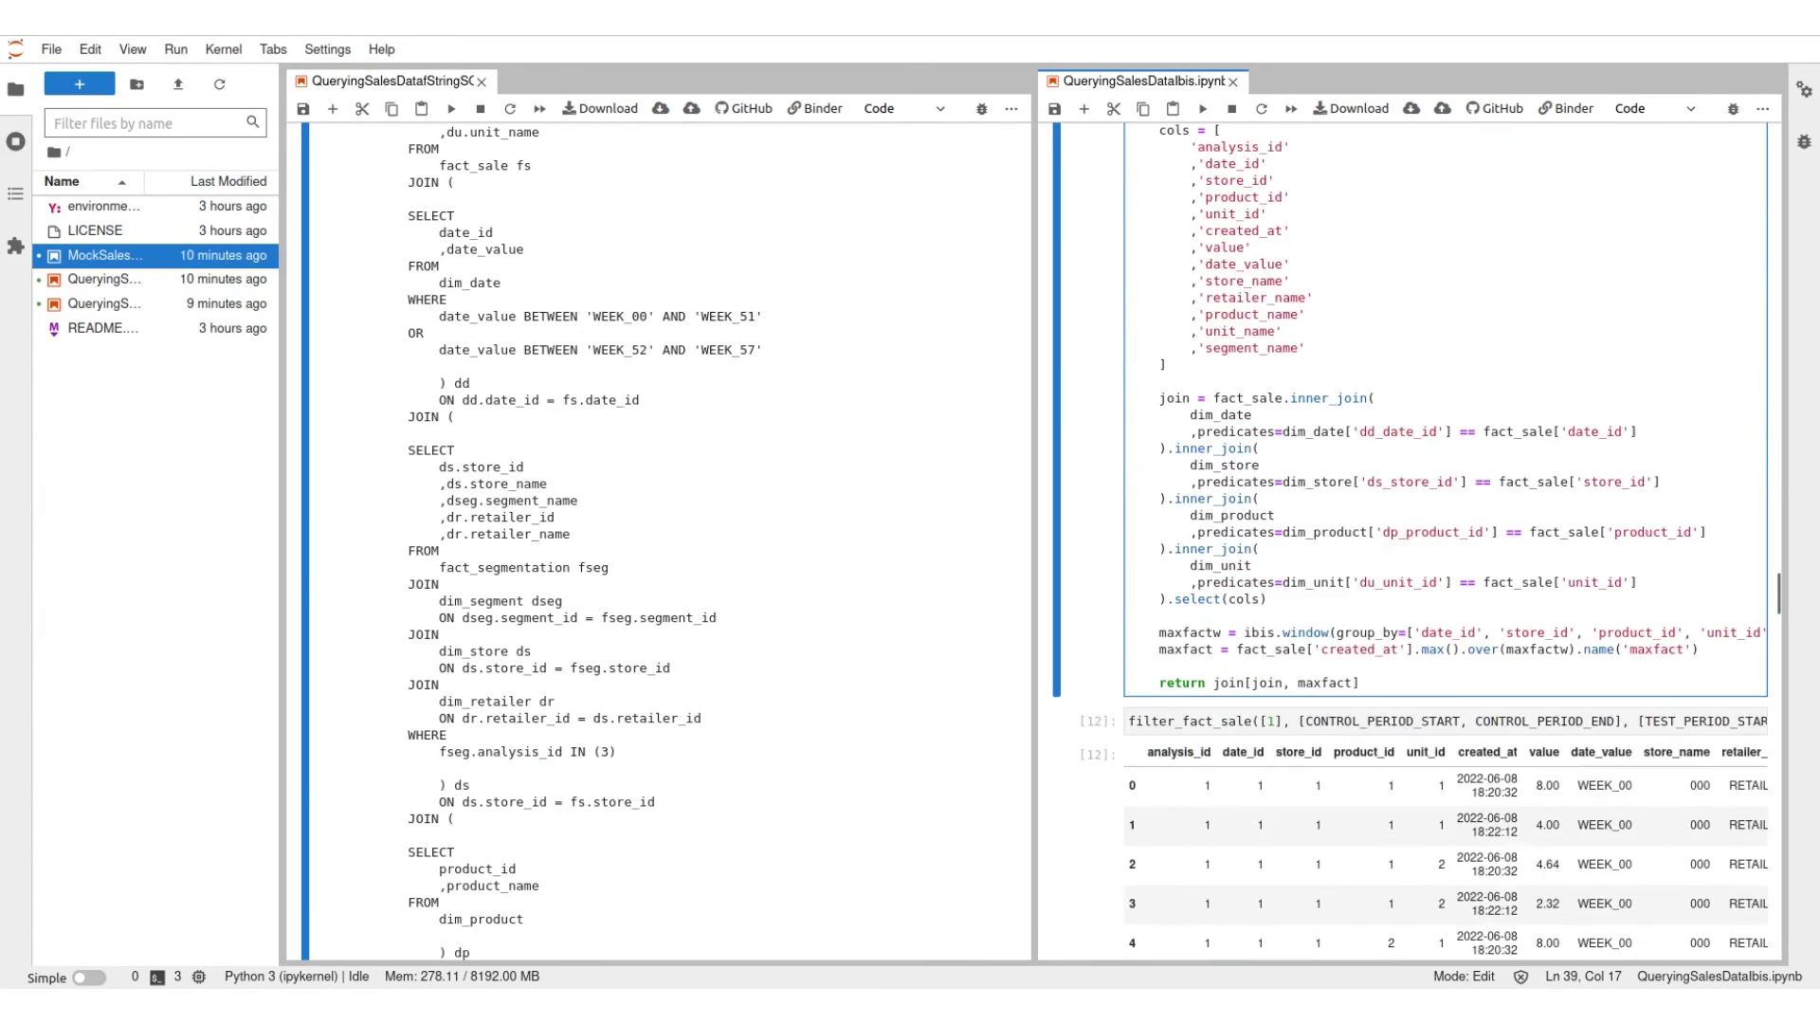
scroll(1409, 570, "down", 1)
scroll(1408, 569, "down", 2)
scroll(1408, 569, "up", 1)
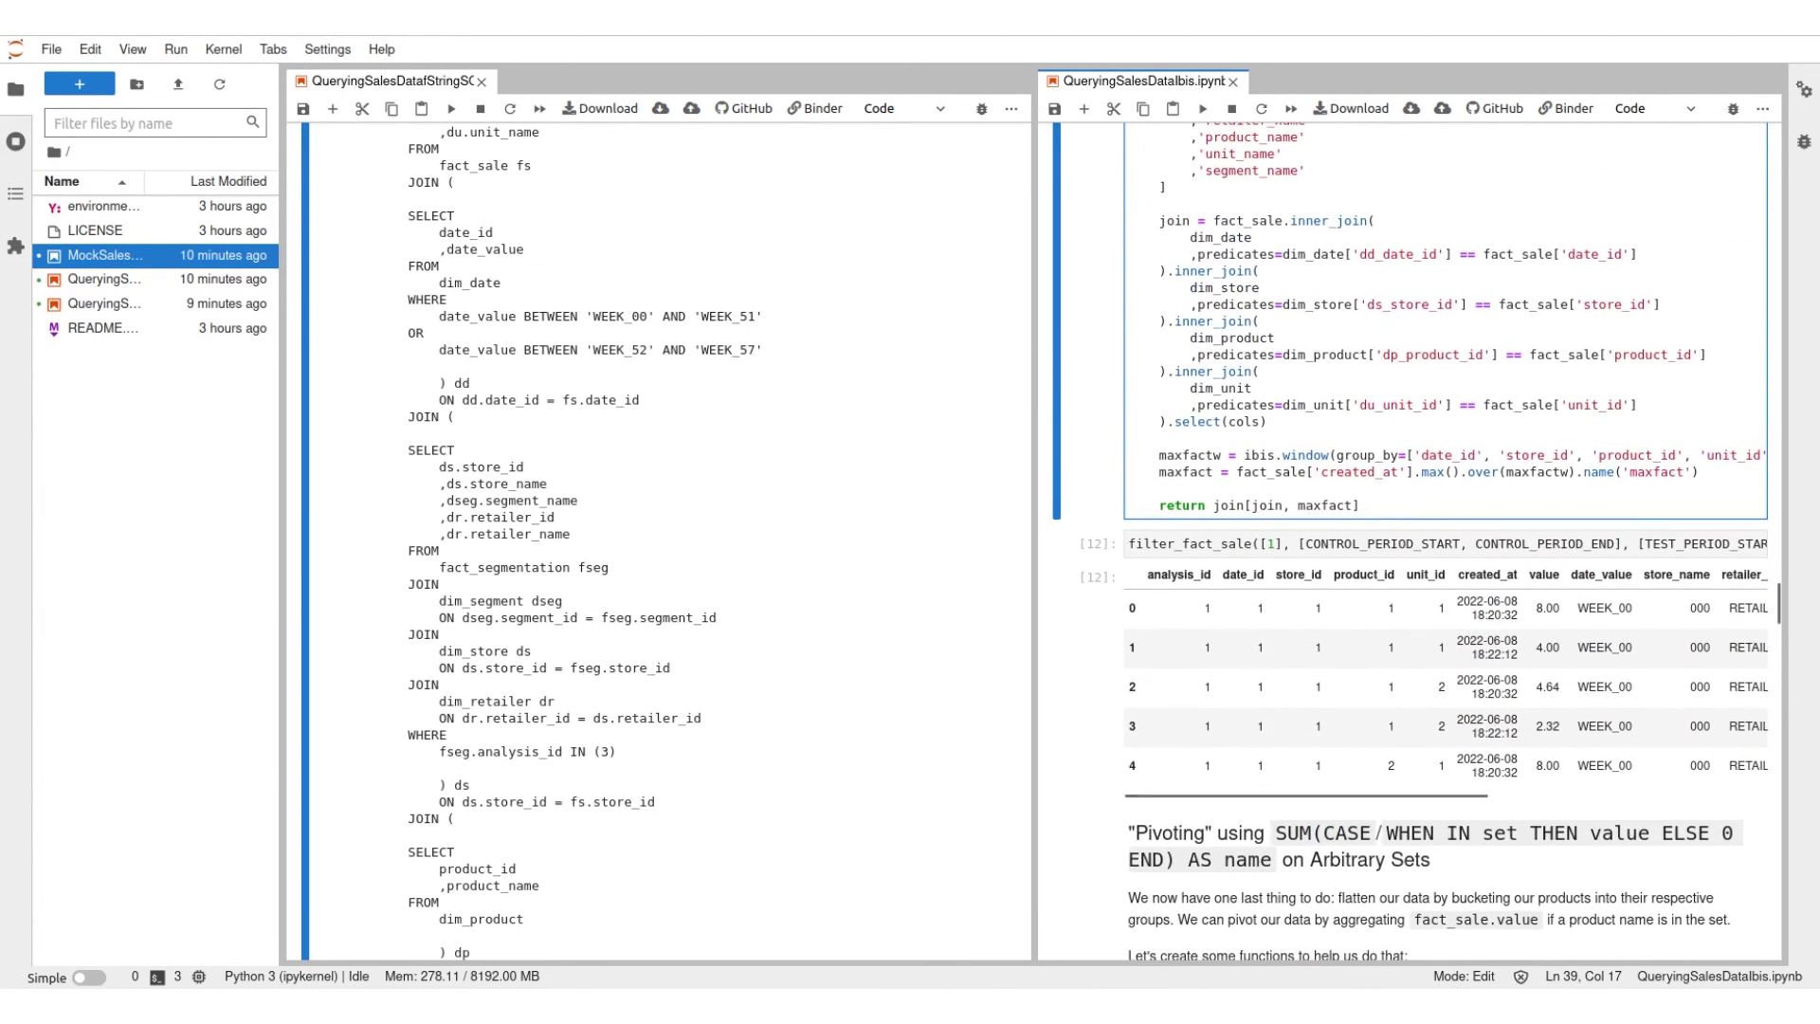
left_click_drag(1132, 203, 1265, 422)
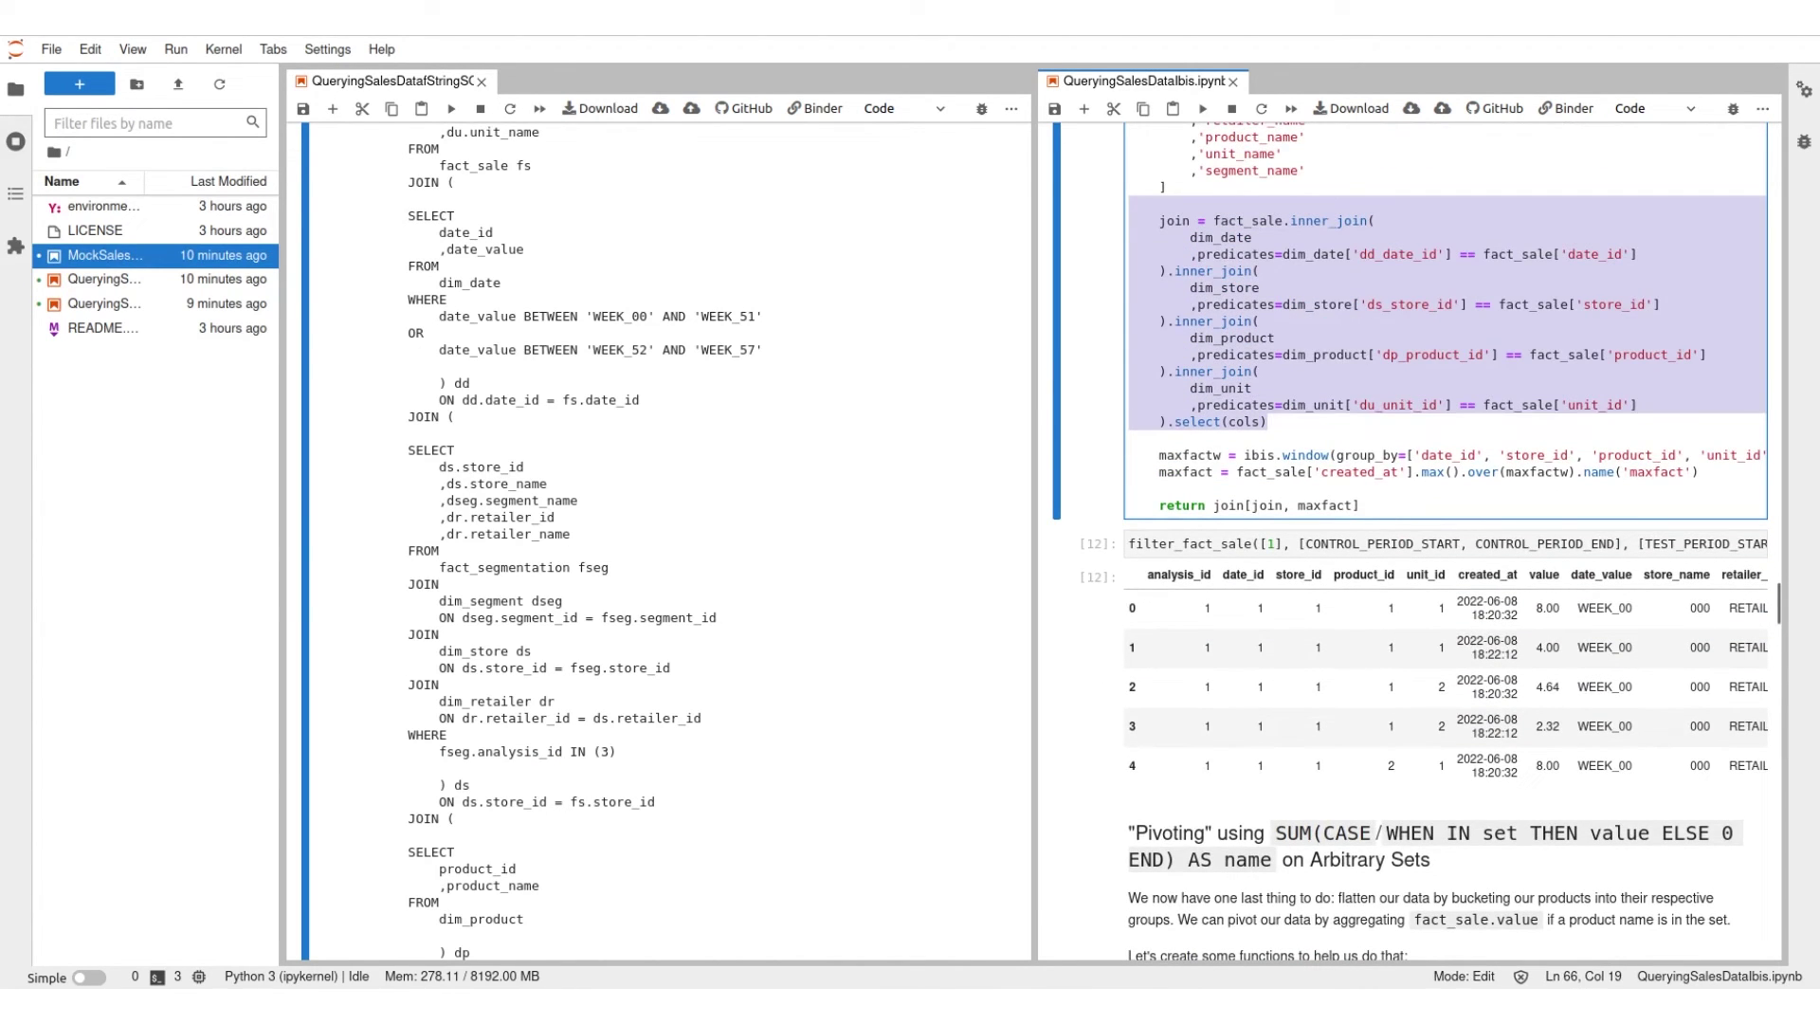
left_click(1266, 422)
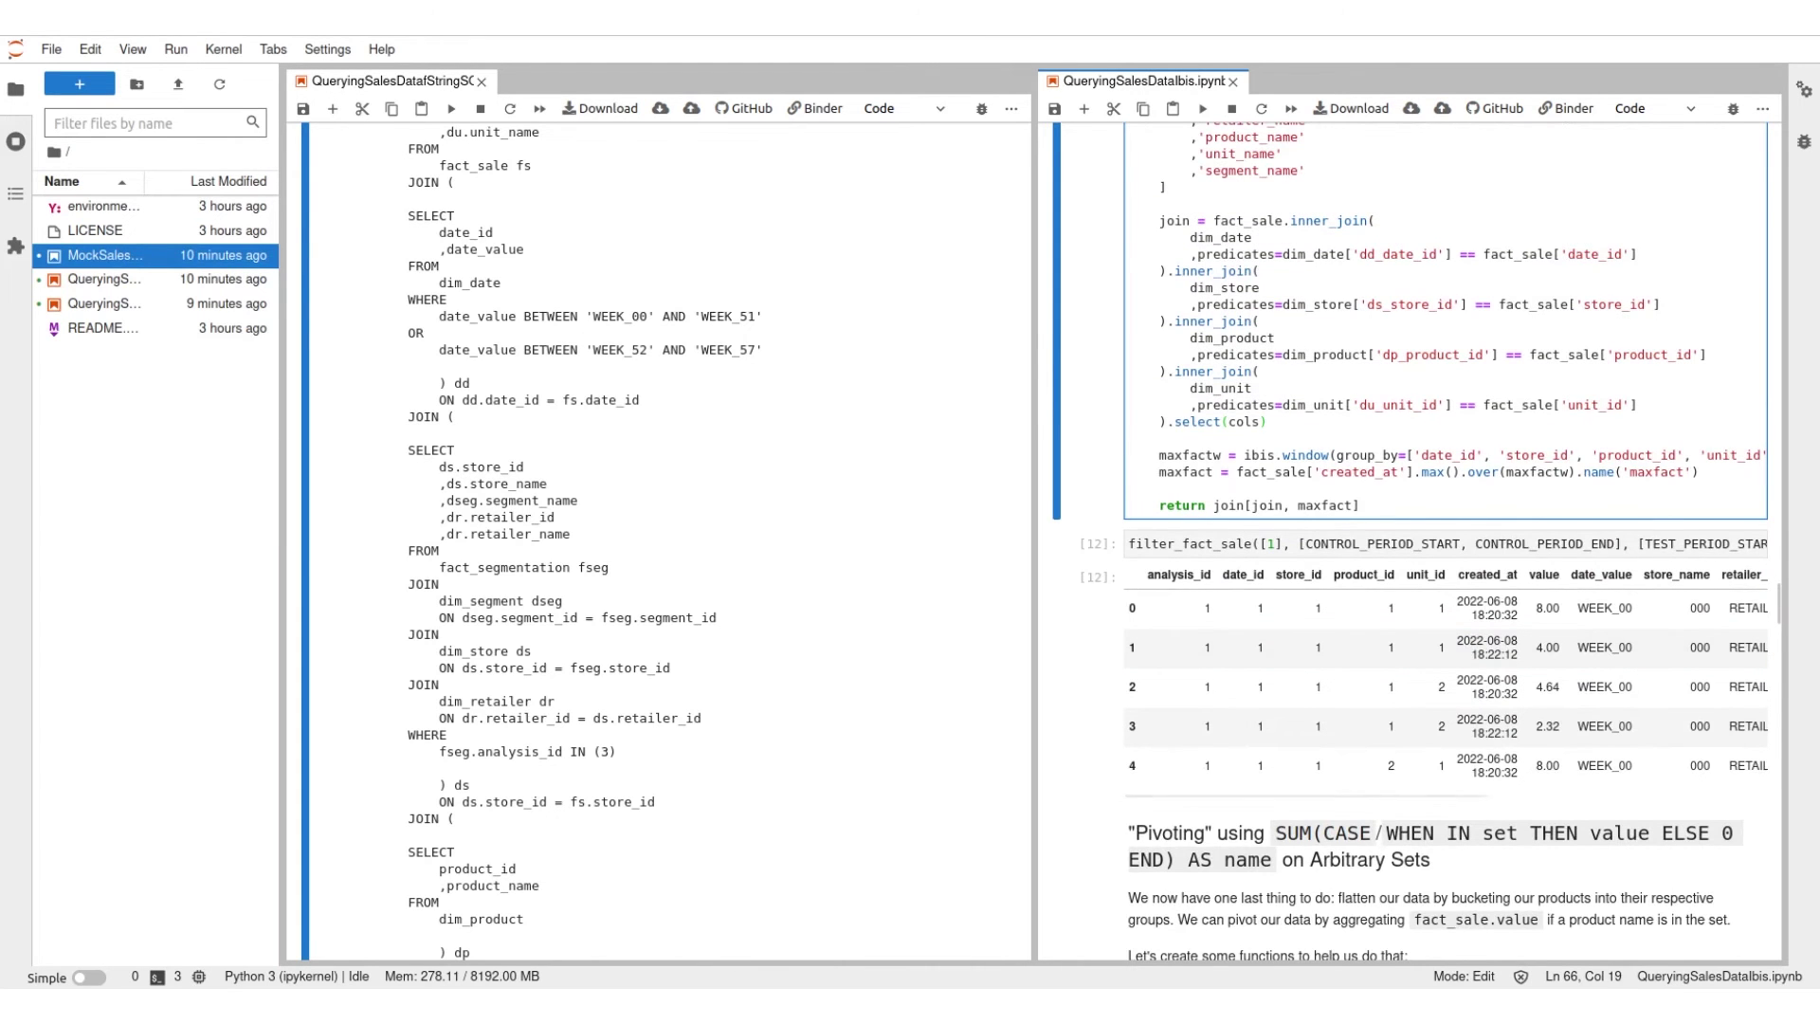
scroll(1423, 647, "up", 4)
scroll(1411, 541, "up", 5)
scroll(1410, 541, "up", 3)
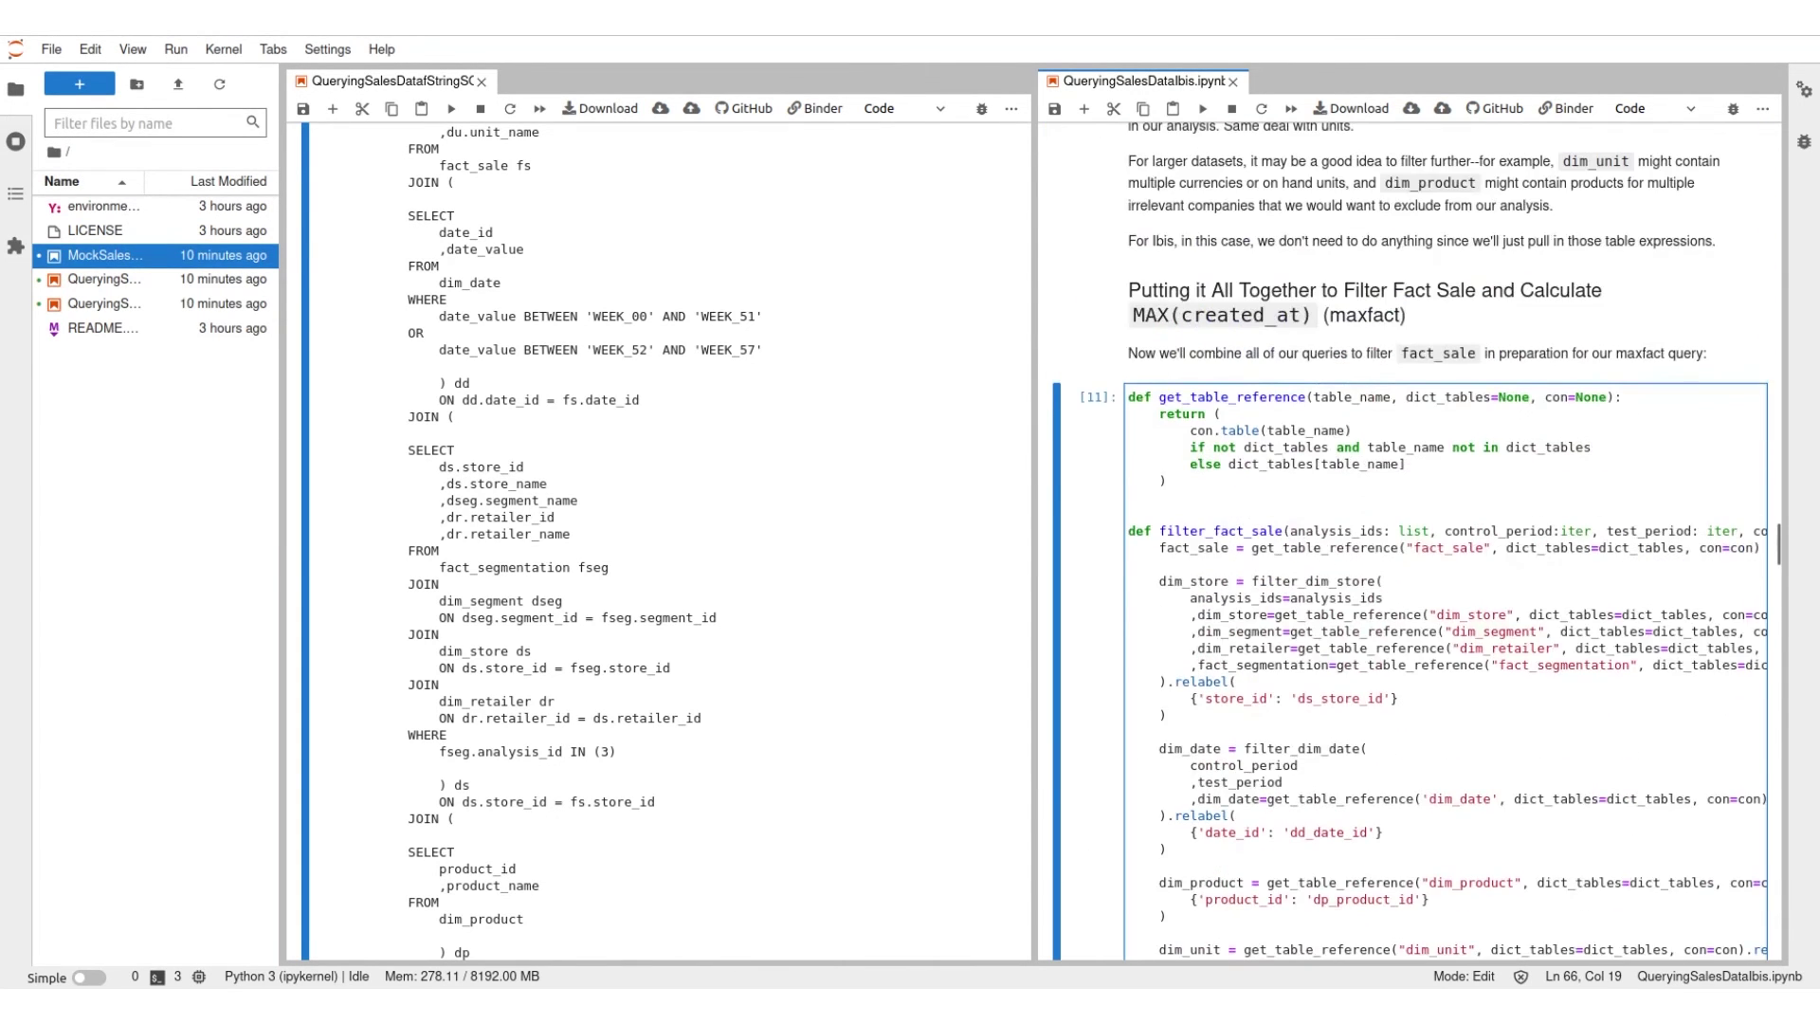
left_click_drag(1291, 530, 1465, 530)
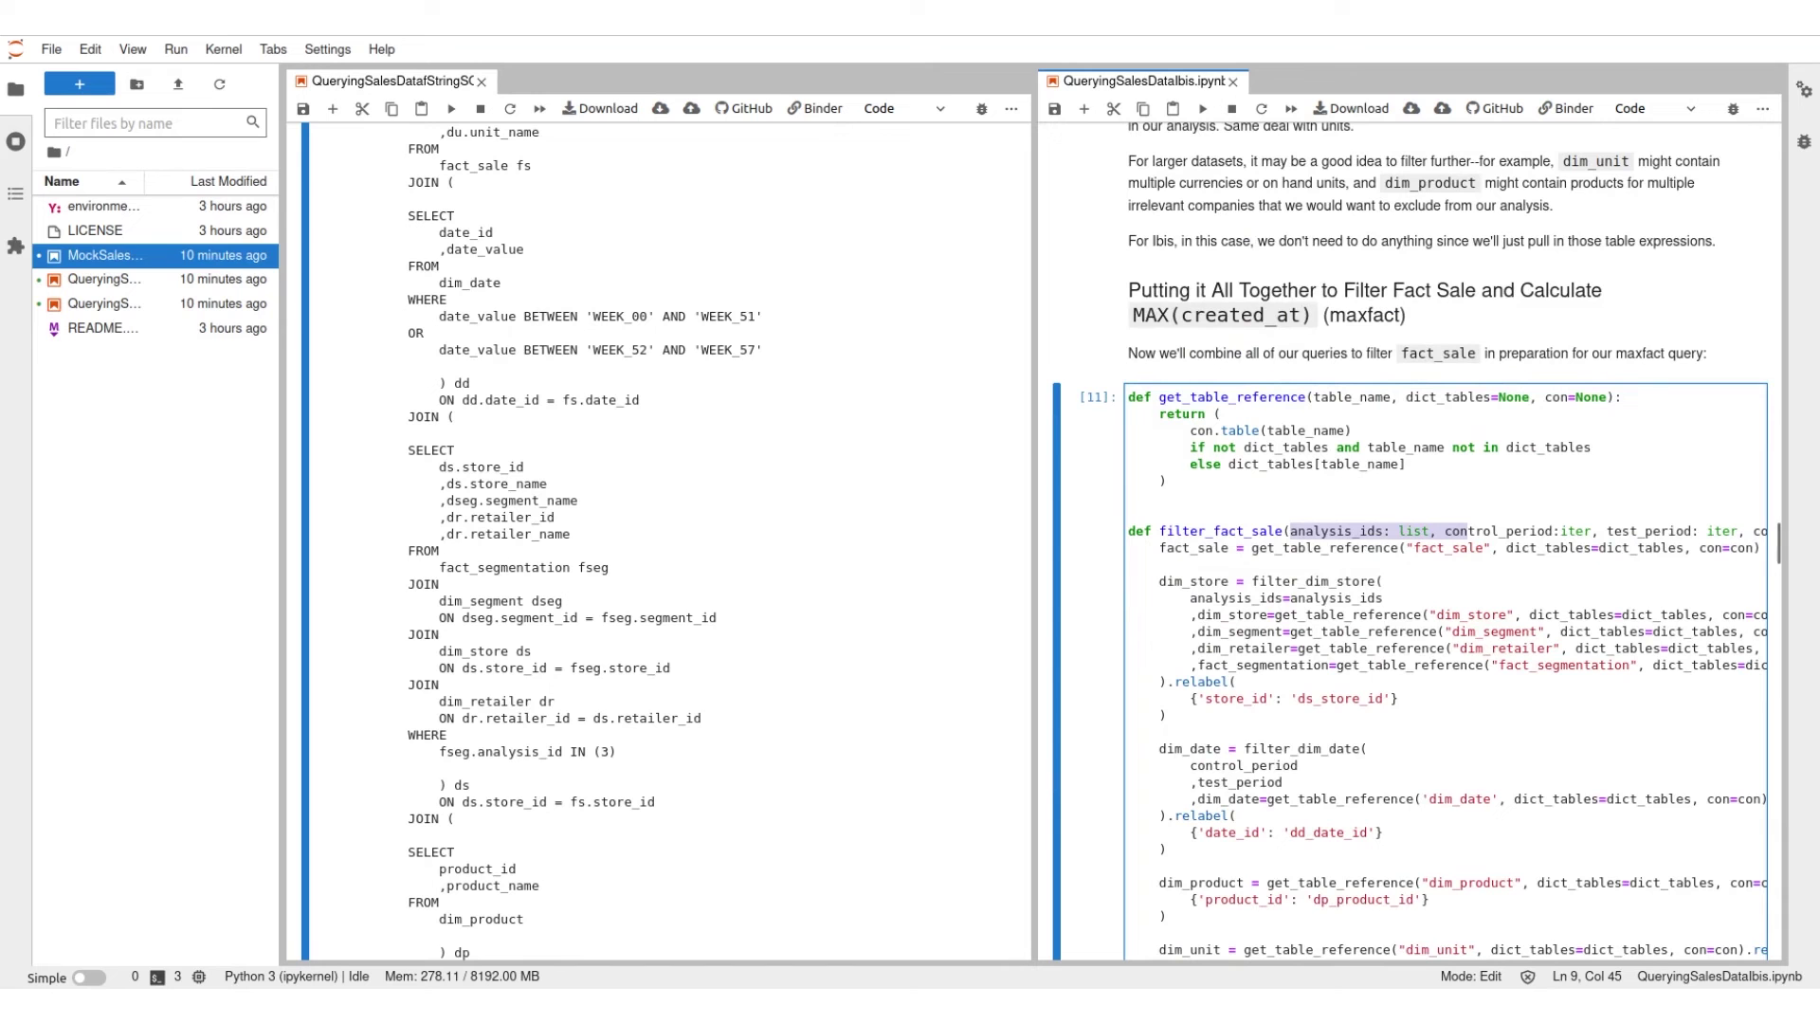
scroll(1408, 542, "down", 5)
scroll(1409, 541, "down", 5)
scroll(1408, 541, "down", 3)
scroll(1408, 540, "down", 3)
scroll(660, 540, "down", 10)
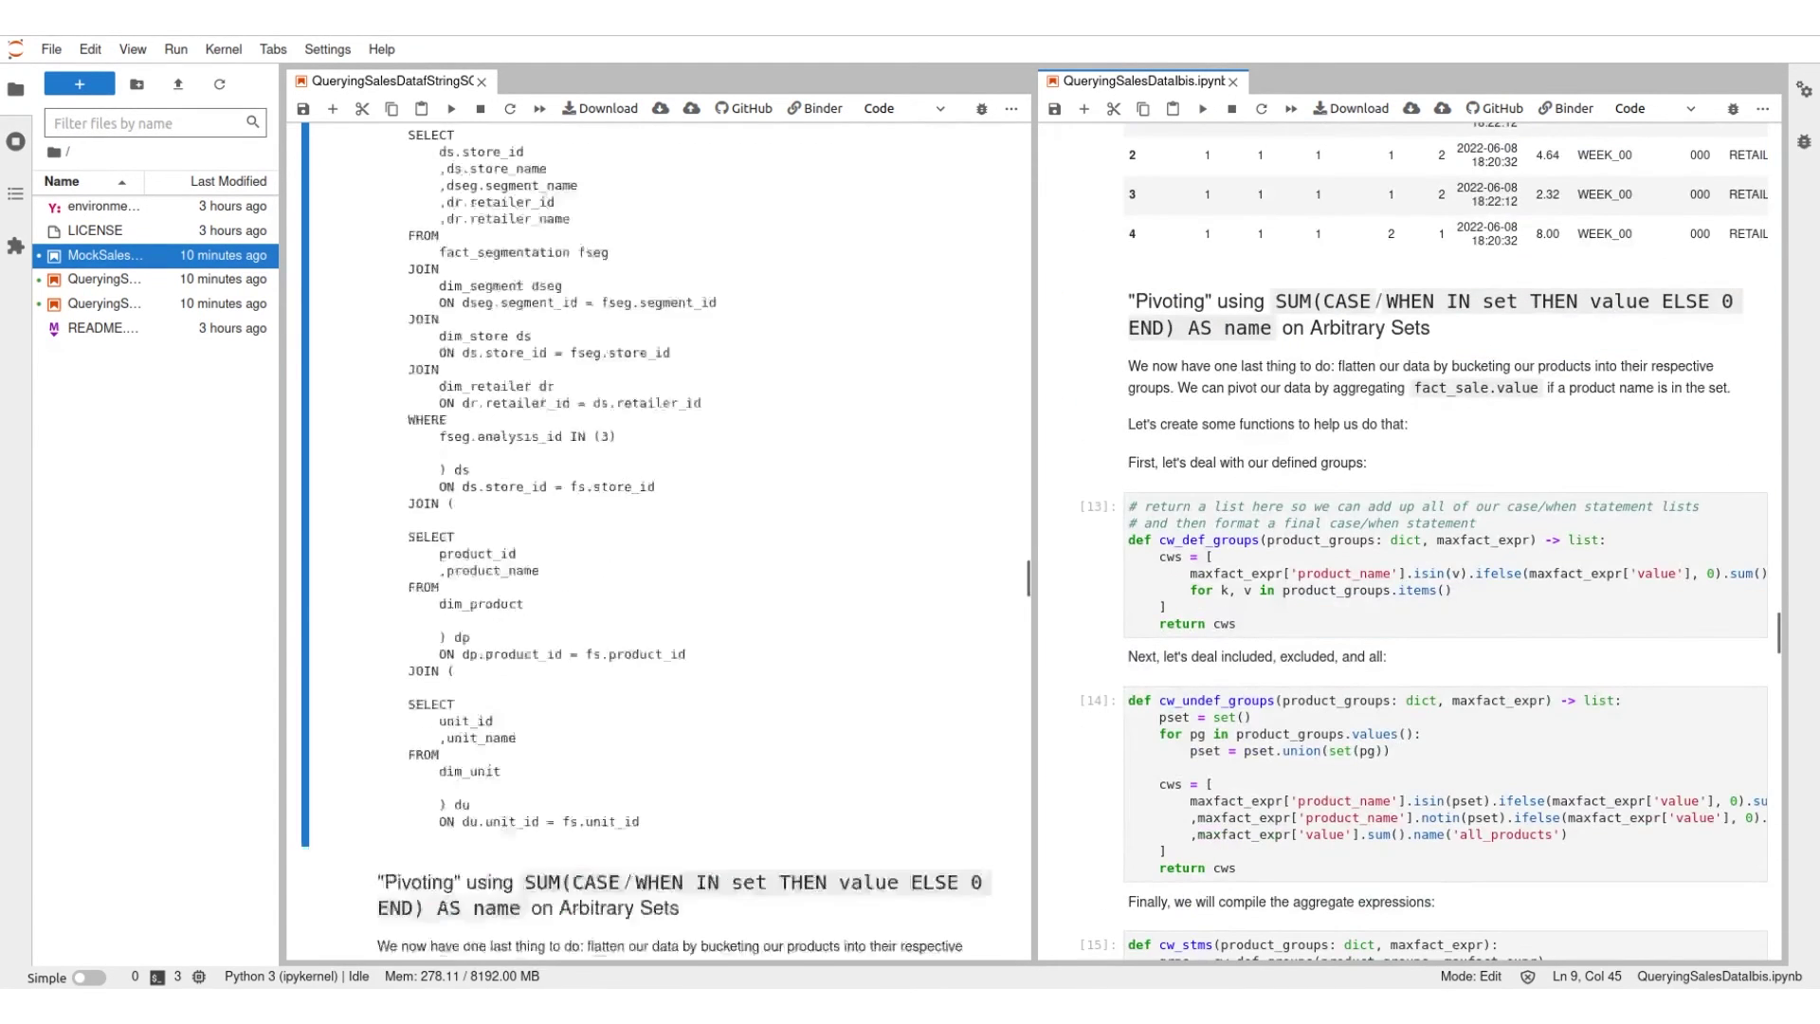
scroll(662, 541, "down", 5)
scroll(661, 540, "down", 1)
scroll(661, 540, "up", 1)
scroll(1444, 541, "up", 1)
scroll(1443, 541, "up", 1)
scroll(1409, 541, "down", 3)
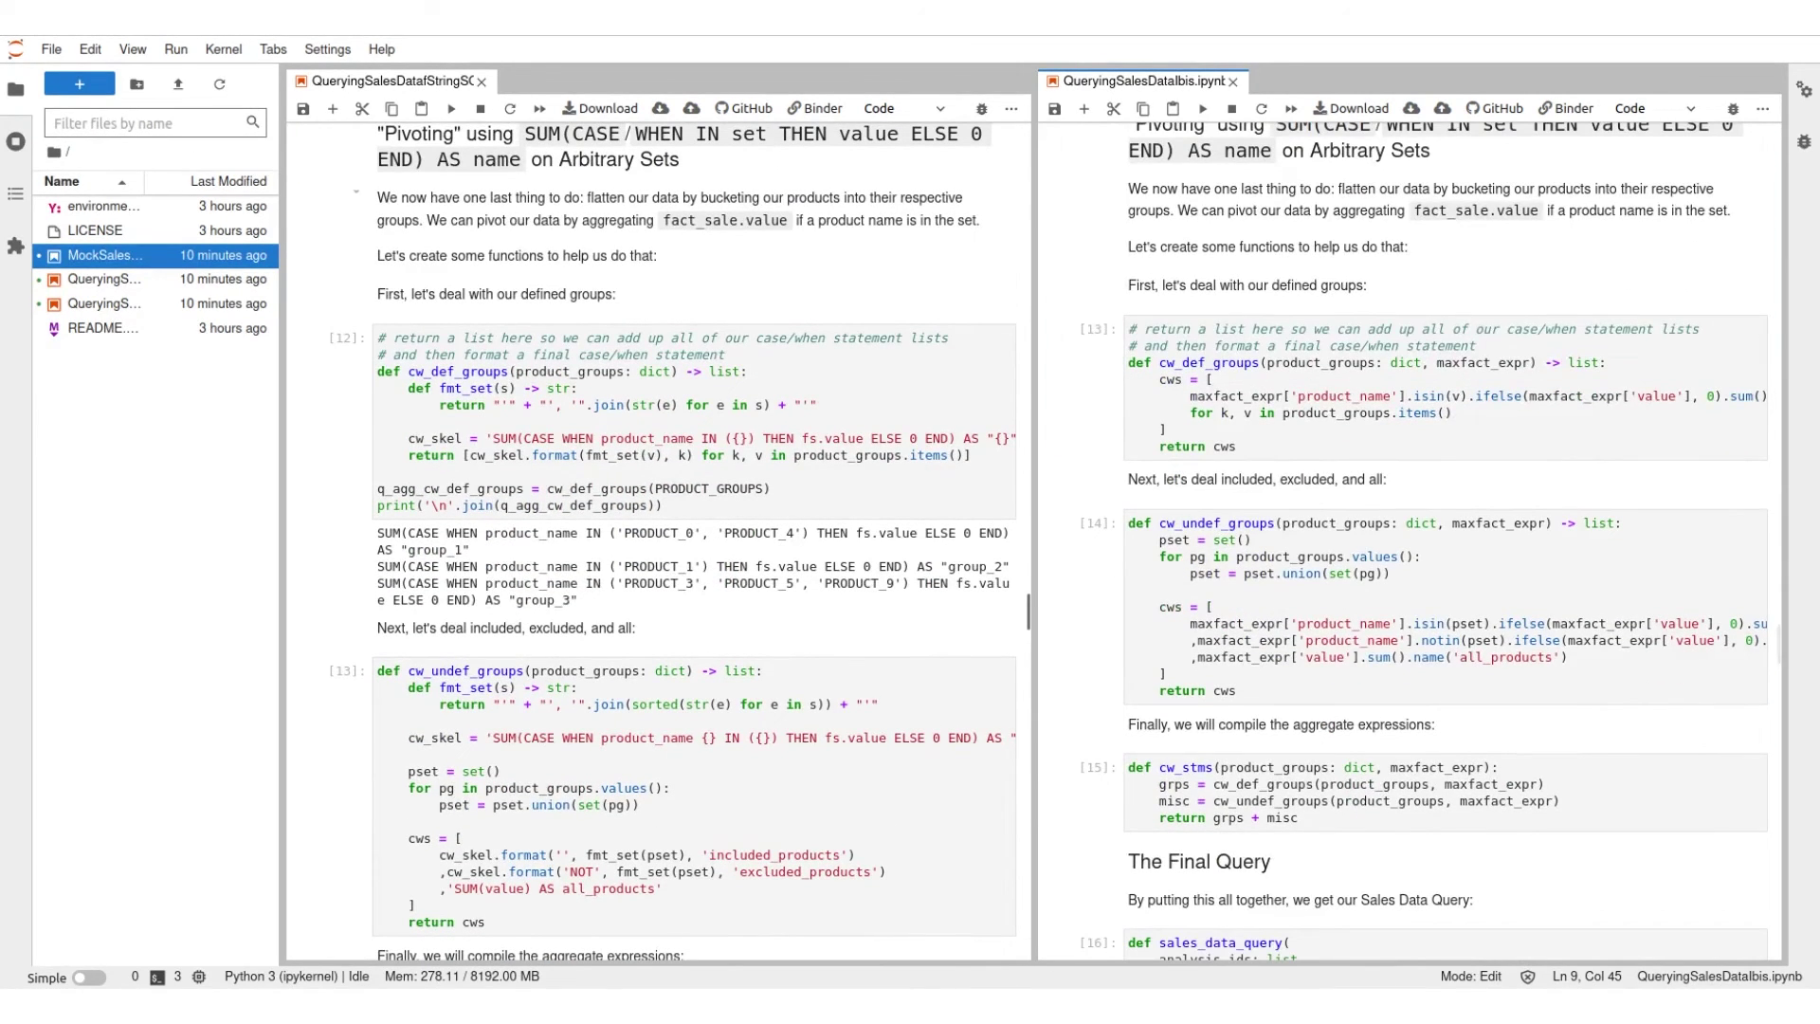
scroll(654, 540, "down", 2)
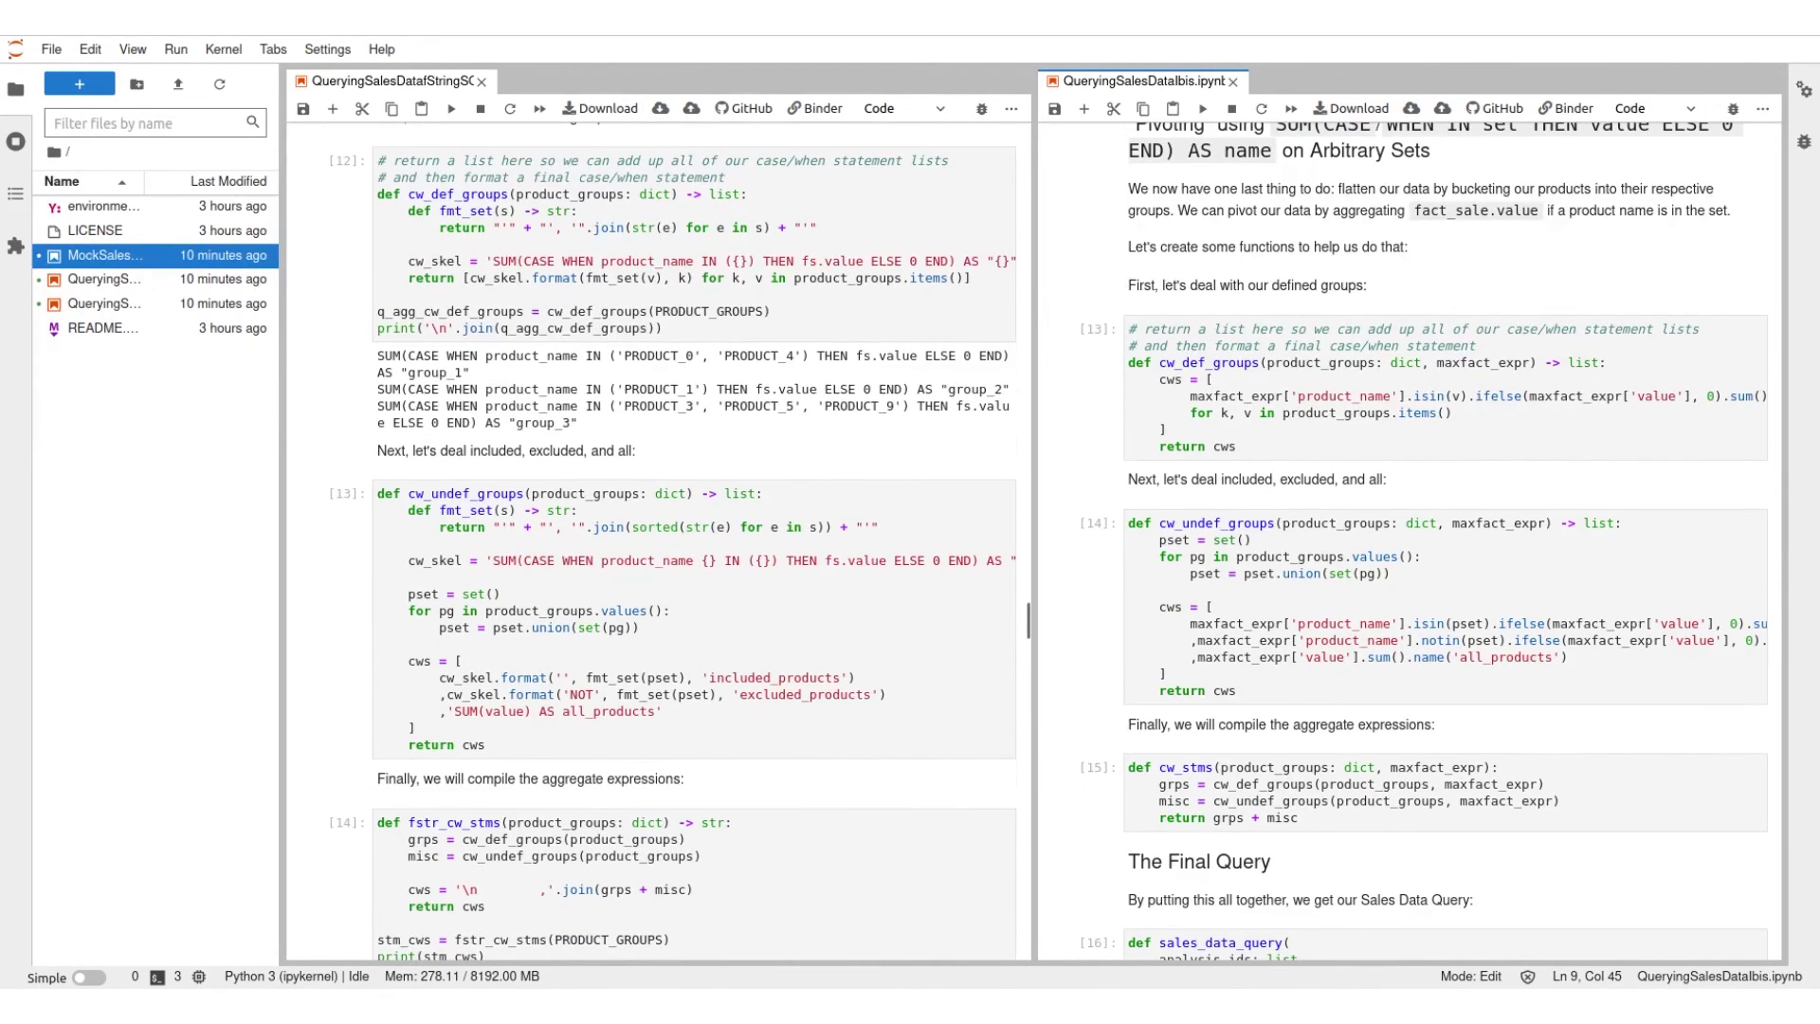
left_click_drag(378, 159, 377, 294)
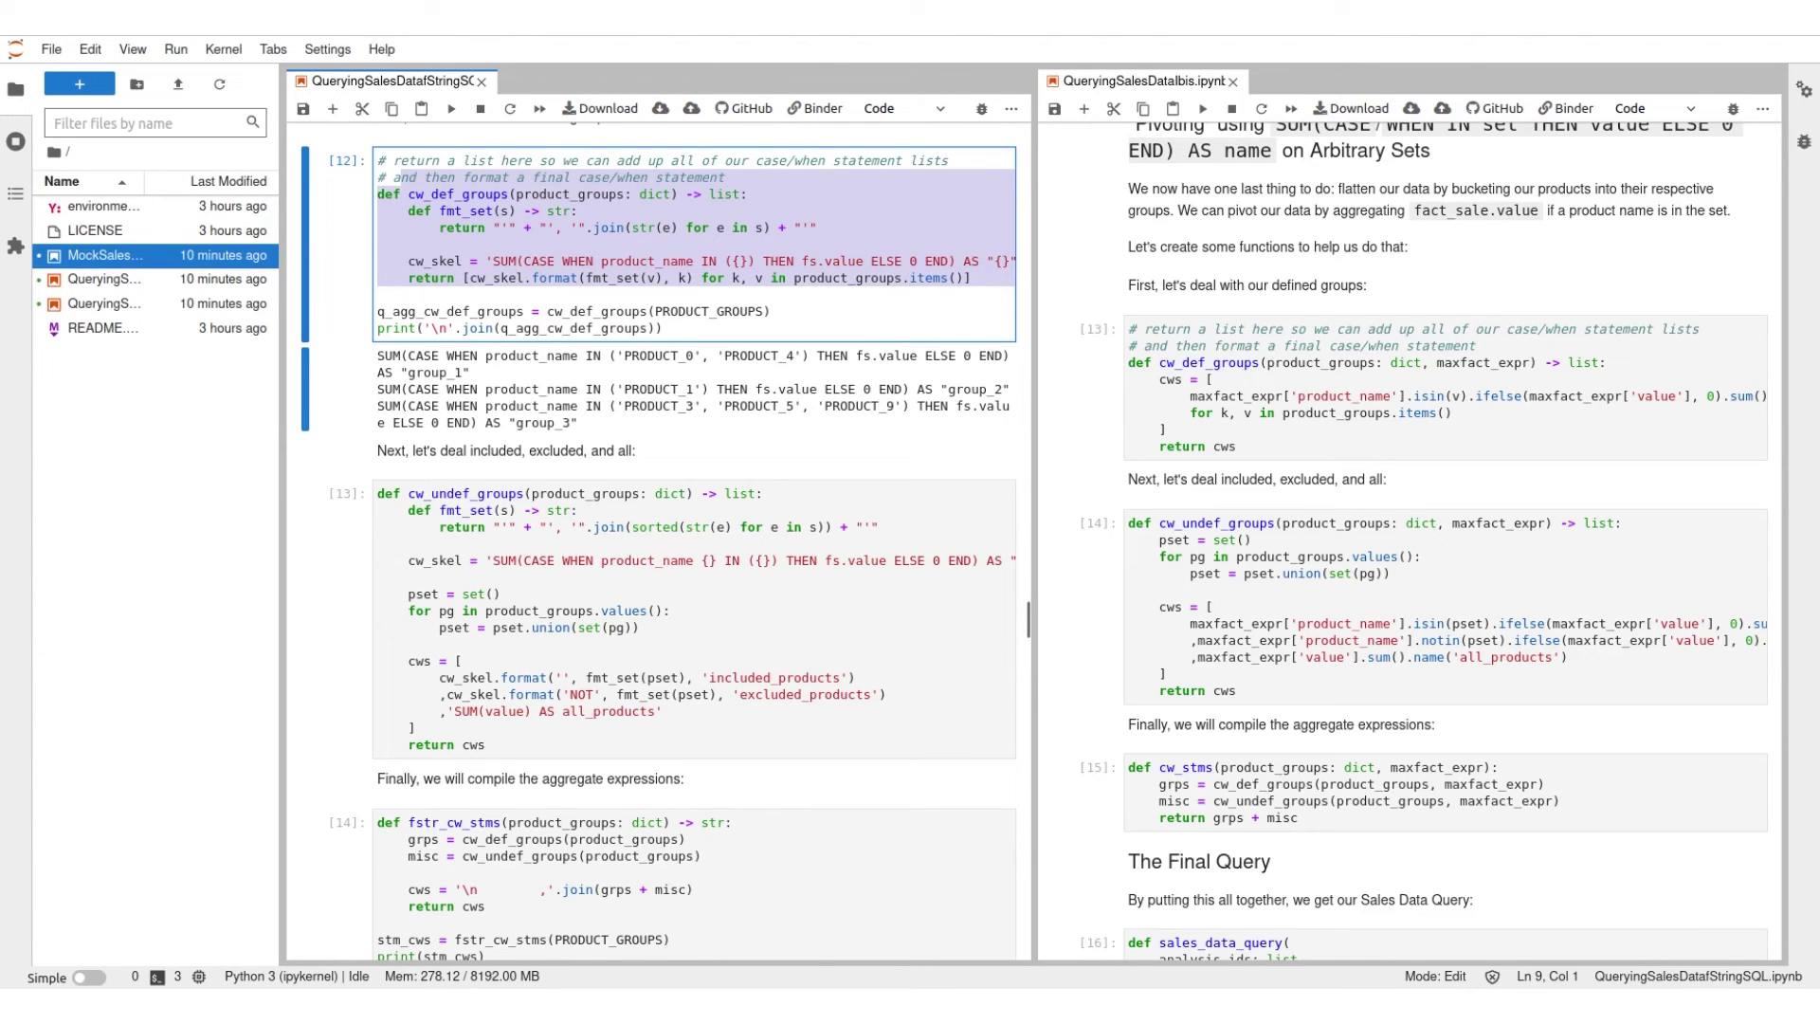
left_click_drag(408, 262, 950, 261)
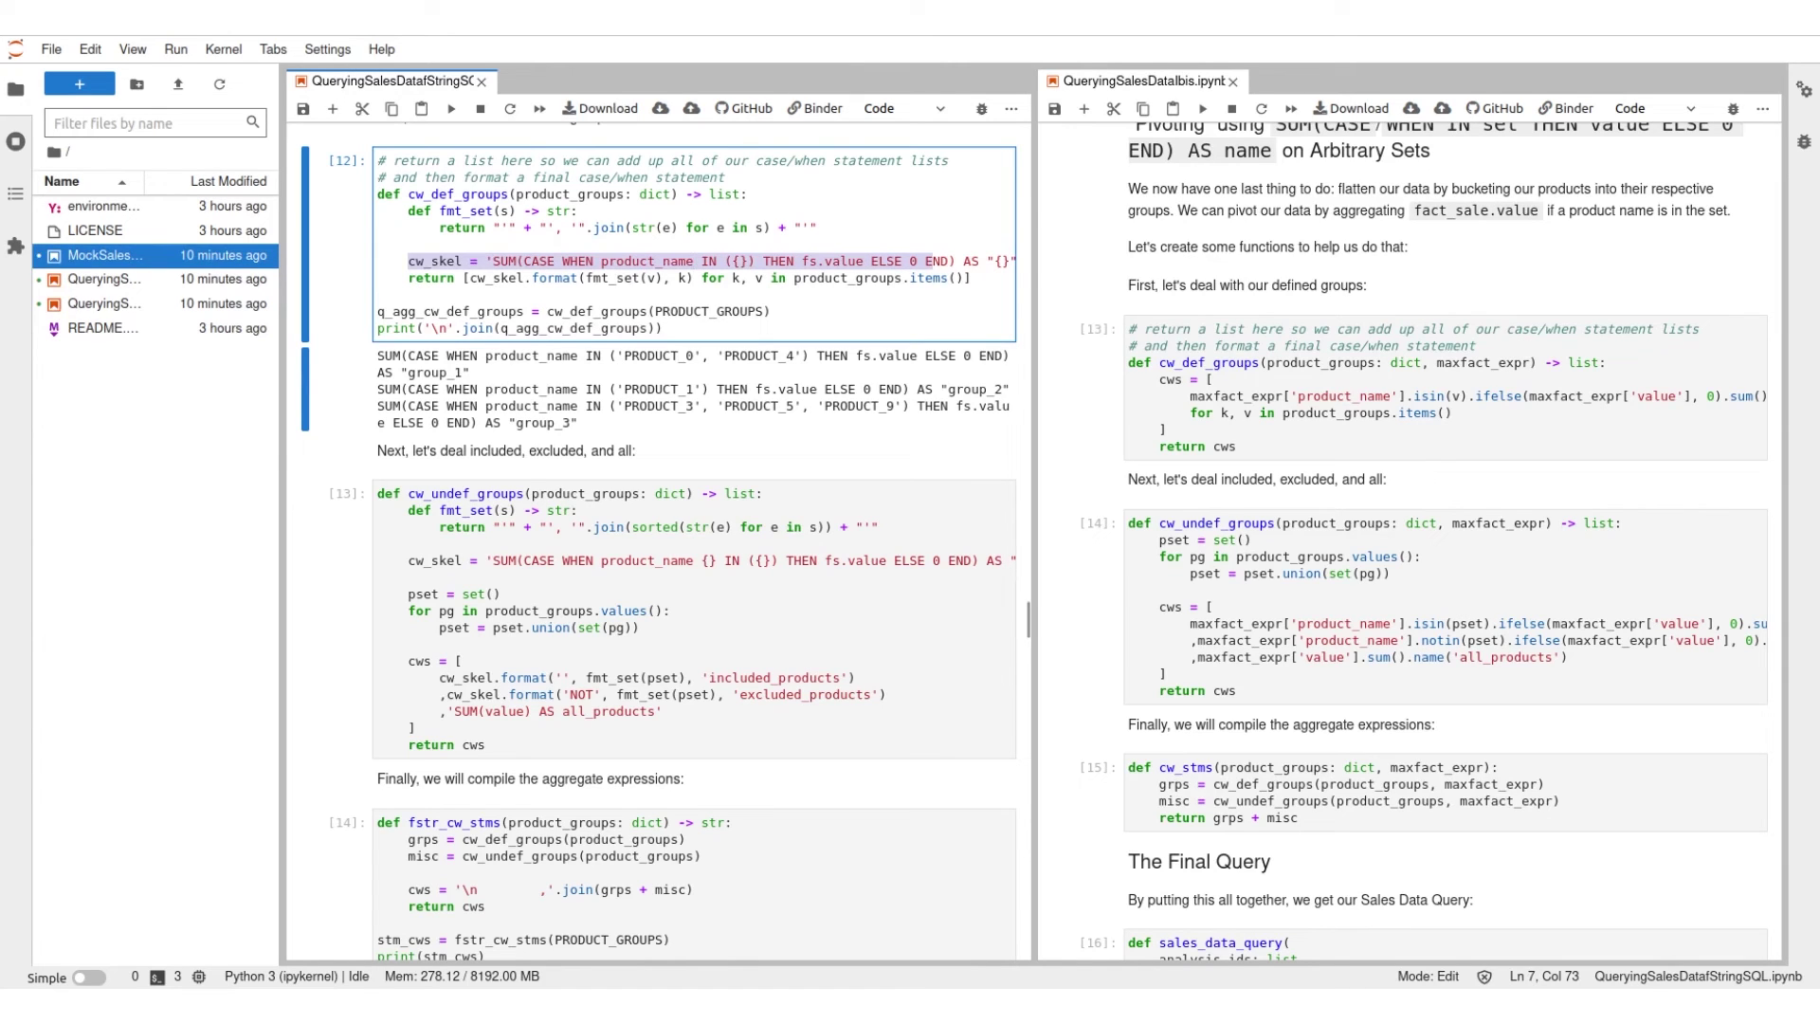
left_click(644, 261)
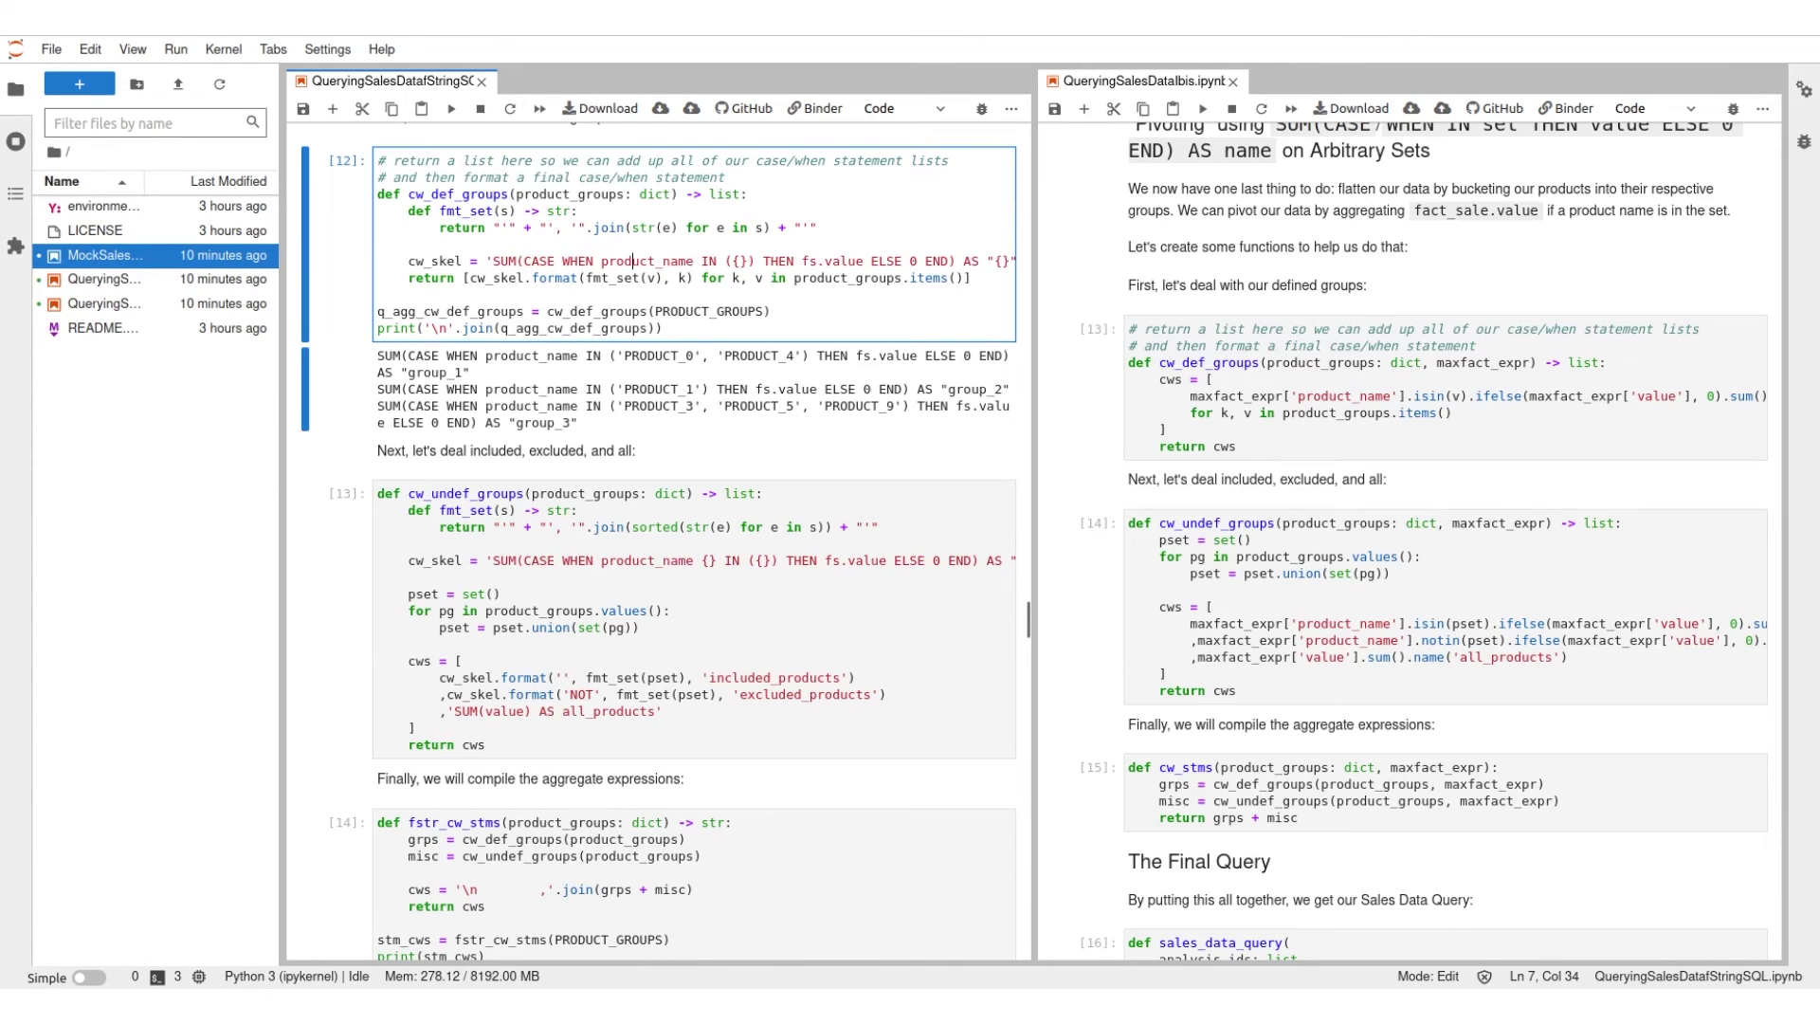
scroll(655, 541, "down", 2)
scroll(654, 541, "down", 2)
left_click(654, 396)
scroll(655, 395, "down", 2)
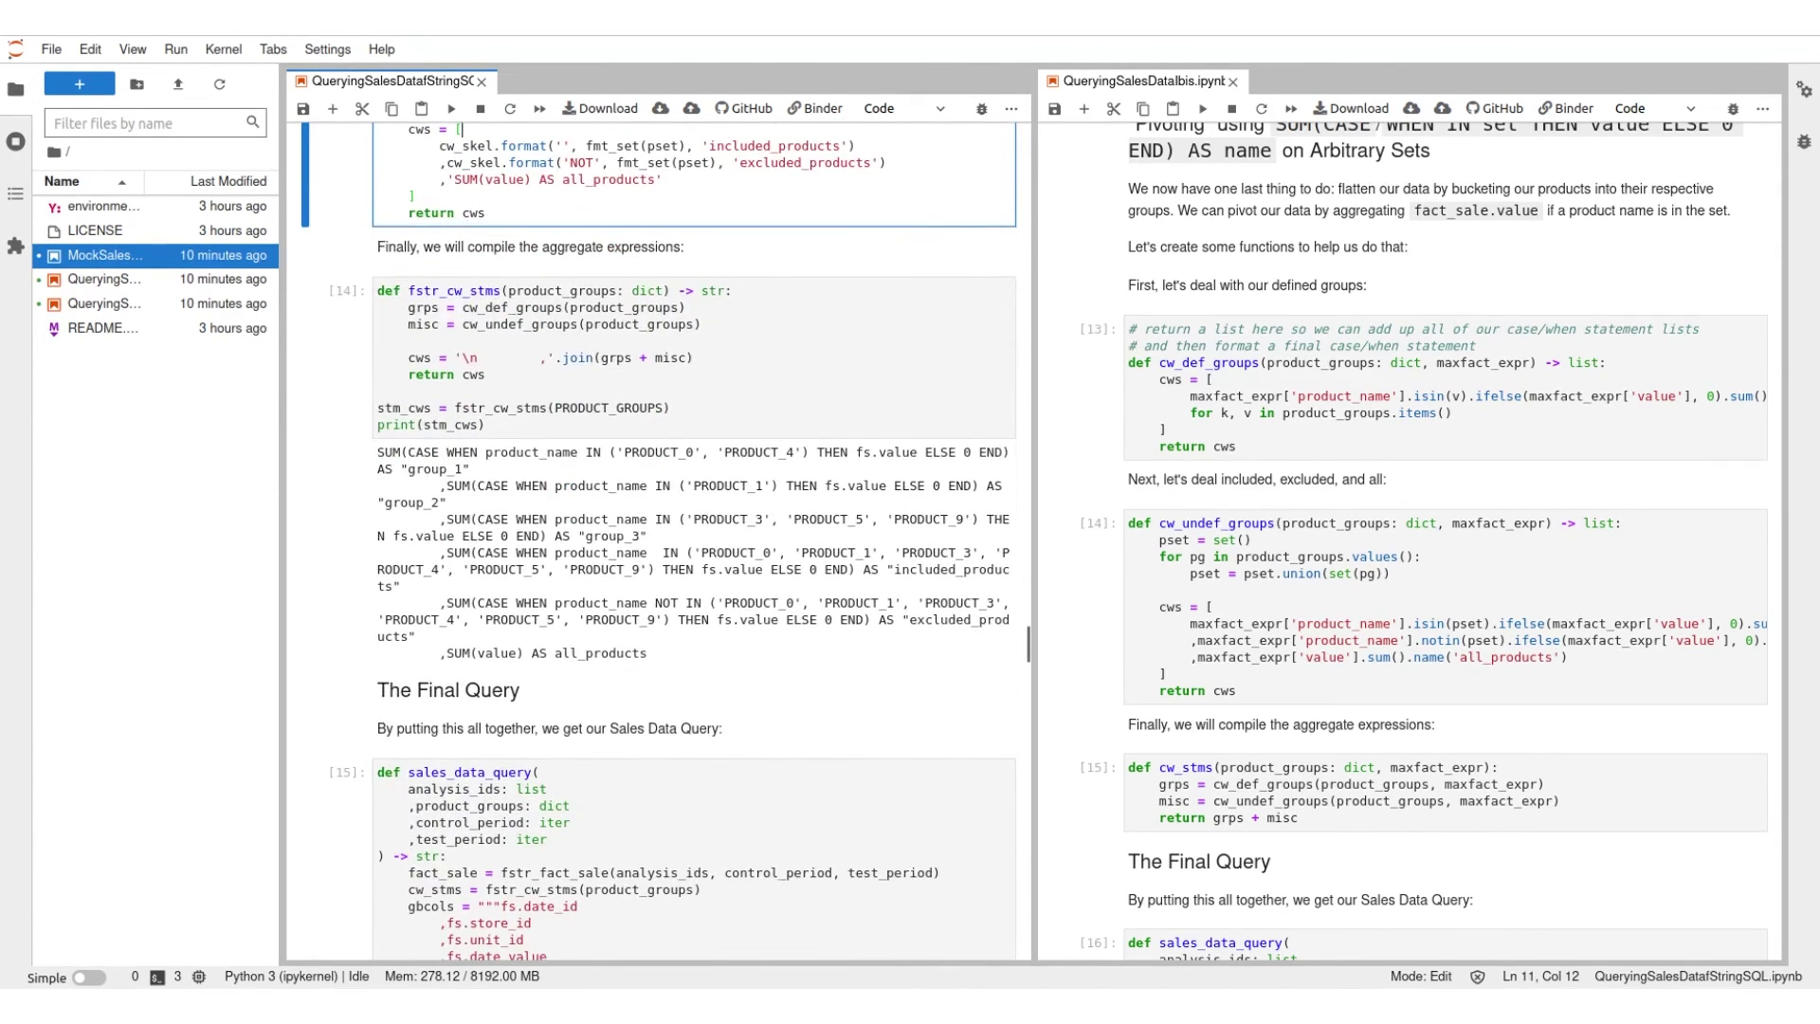
scroll(655, 540, "up", 1)
scroll(654, 540, "up", 1)
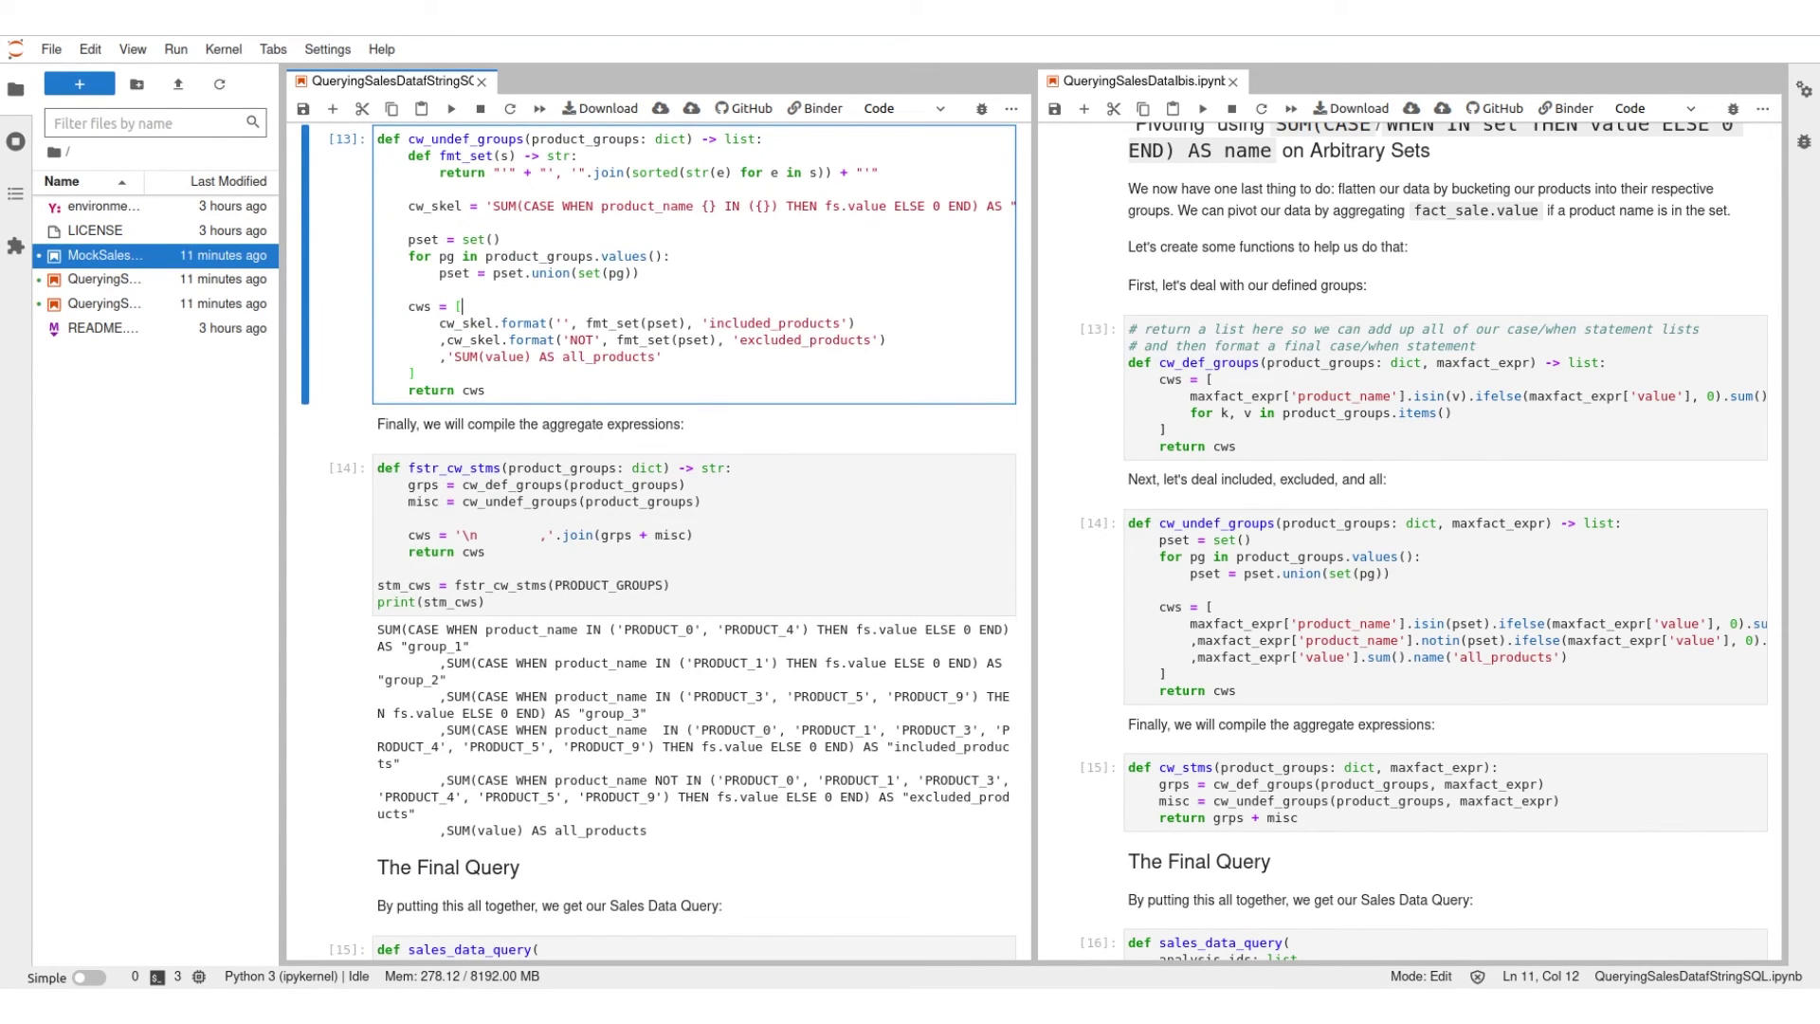
scroll(654, 542, "down", 1)
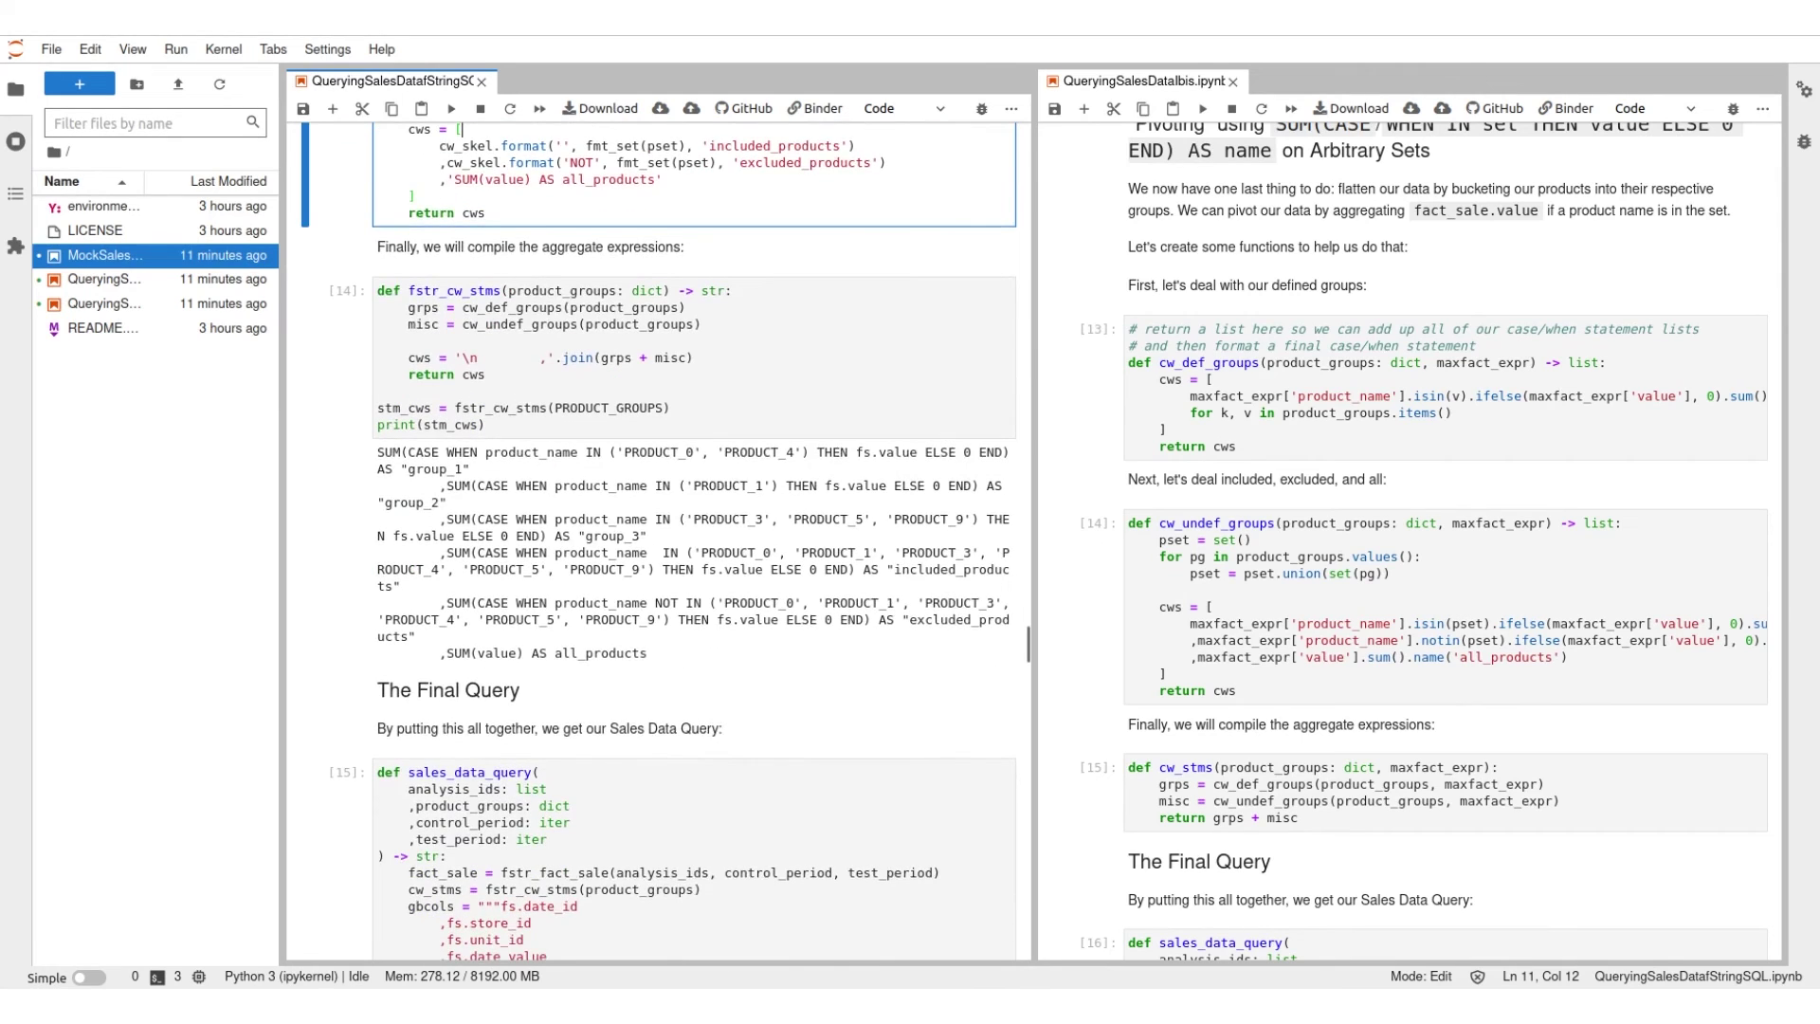
key("Down")
key("Return")
key("shift+Return")
scroll(654, 541, "down", 1)
scroll(654, 541, "down", 3)
scroll(656, 541, "down", 1)
scroll(654, 540, "down", 2)
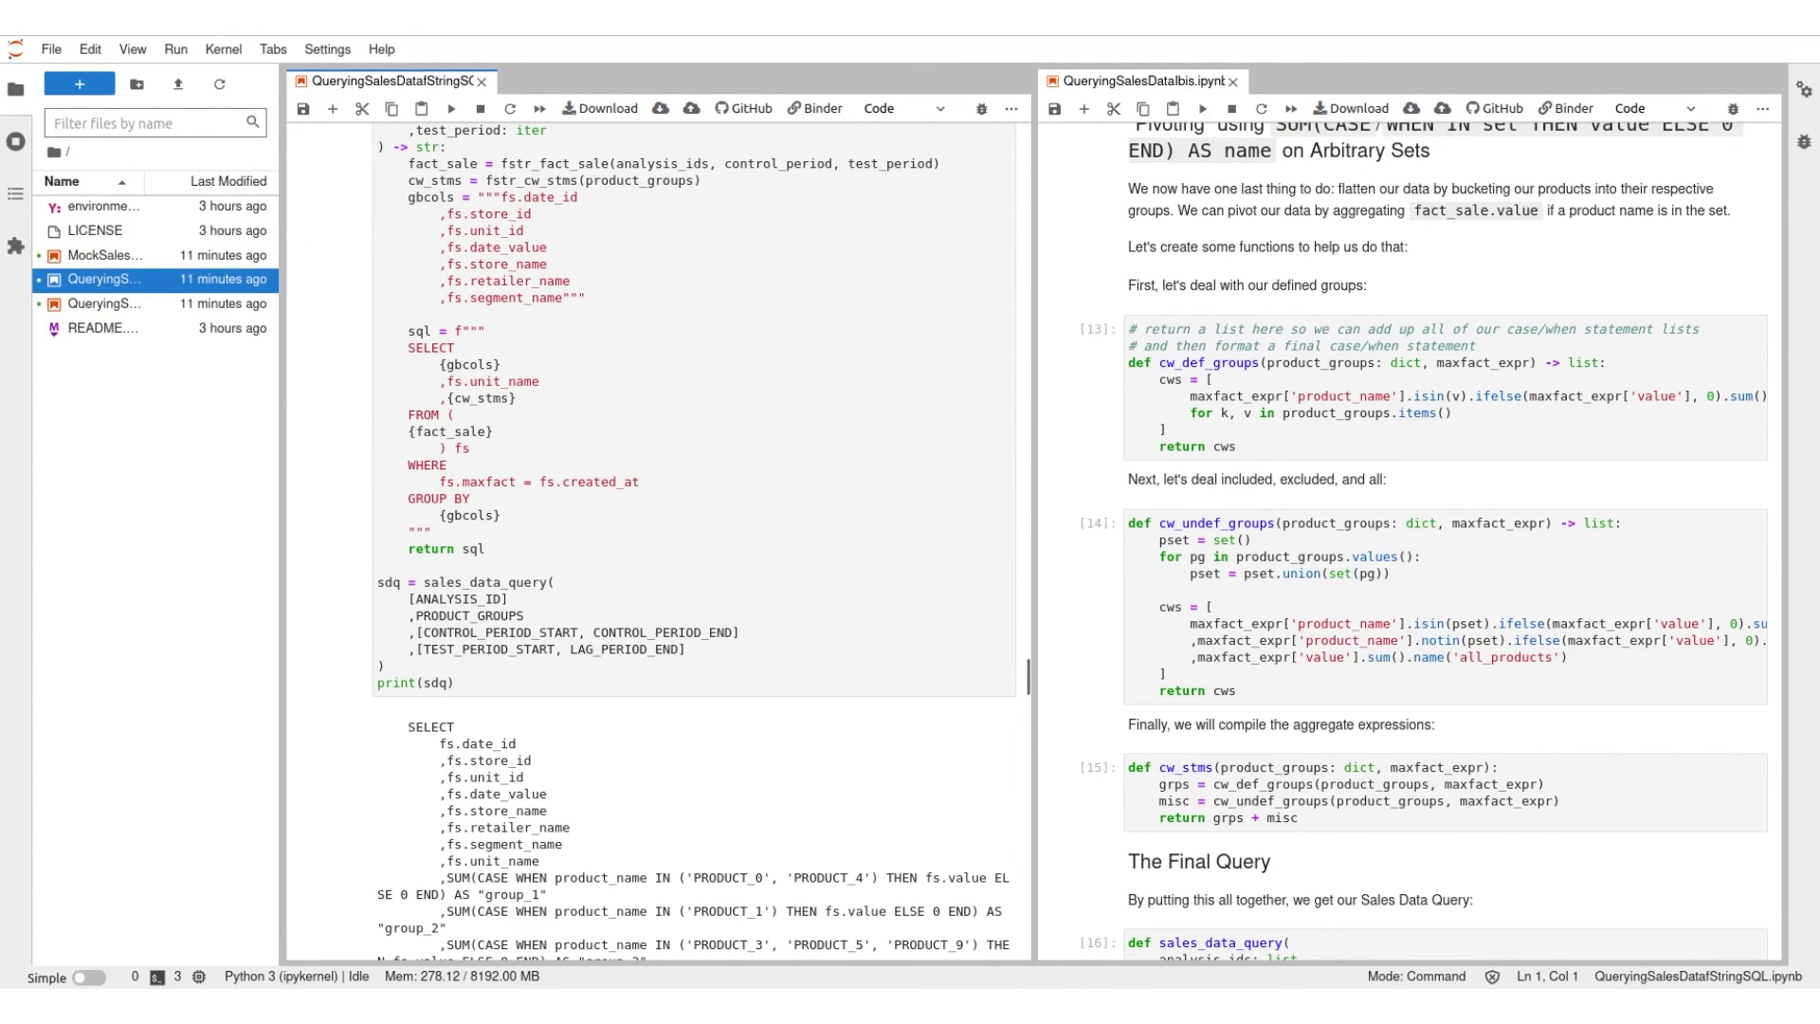
scroll(655, 540, "down", 3)
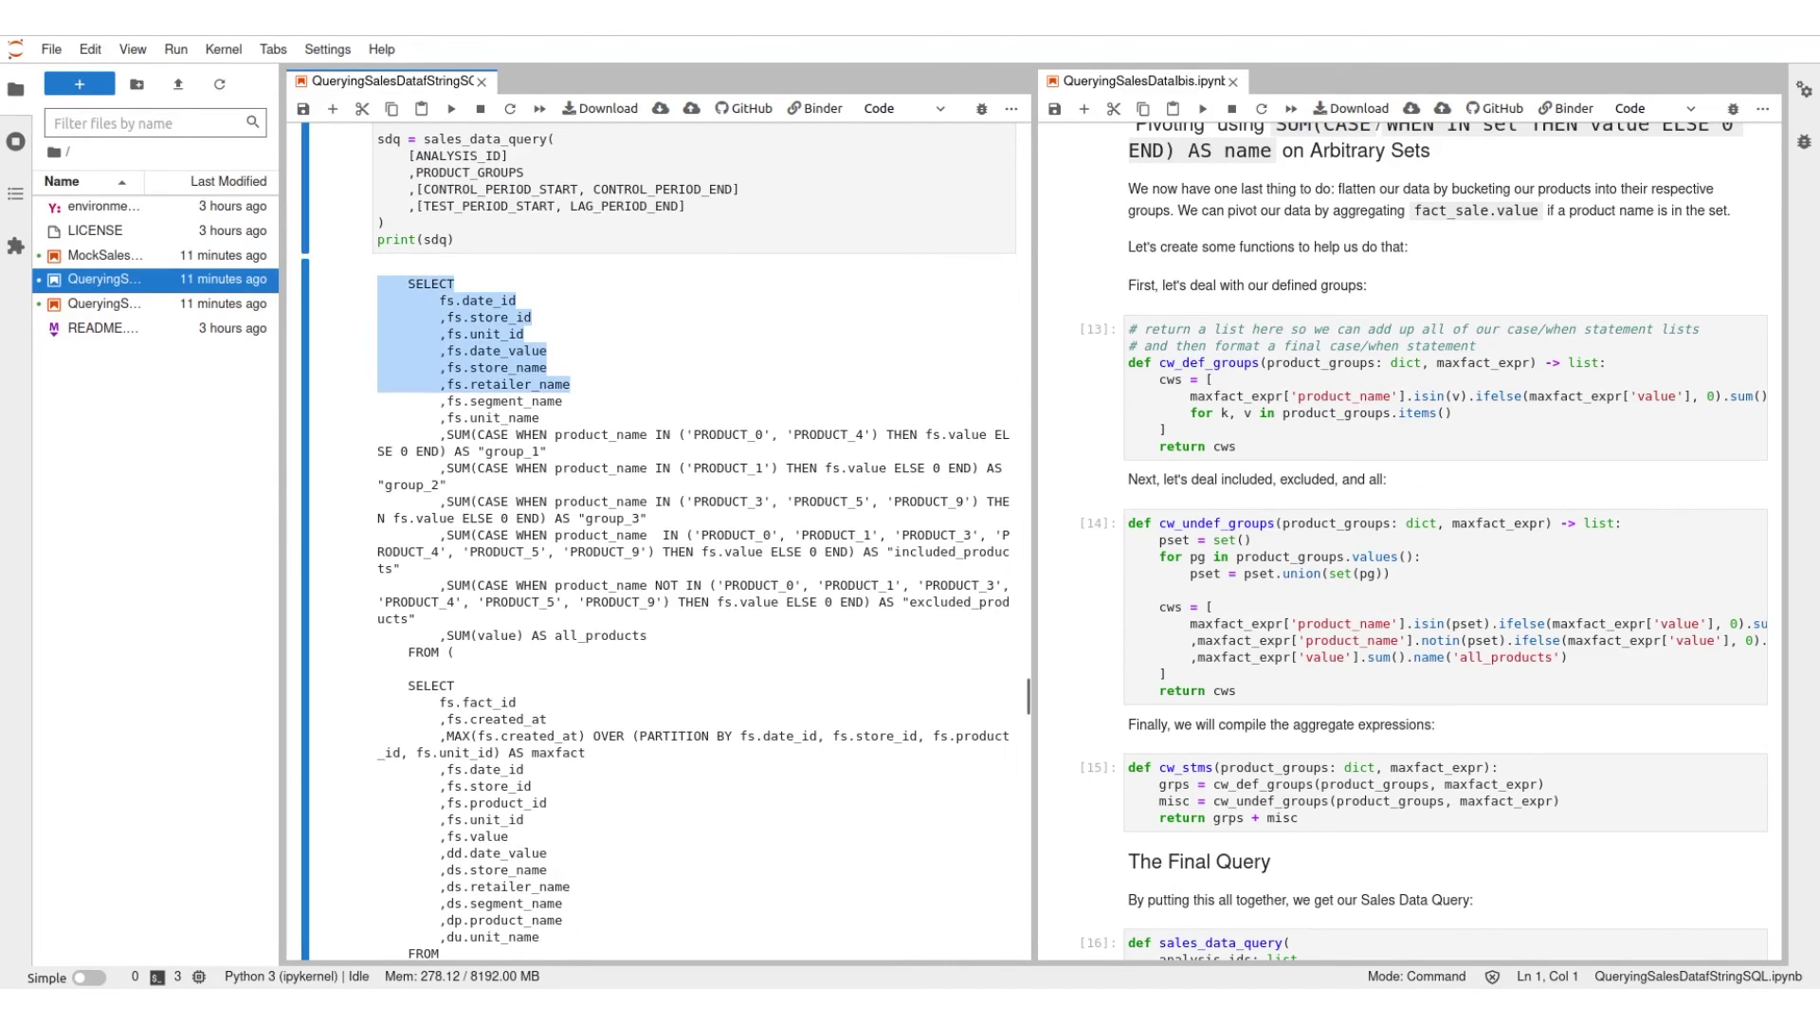
left_click_drag(427, 292, 597, 825)
scroll(655, 542, "down", 2)
left_click(655, 540)
scroll(655, 541, "down", 2)
left_click_drag(426, 171, 569, 706)
scroll(654, 540, "down", 4)
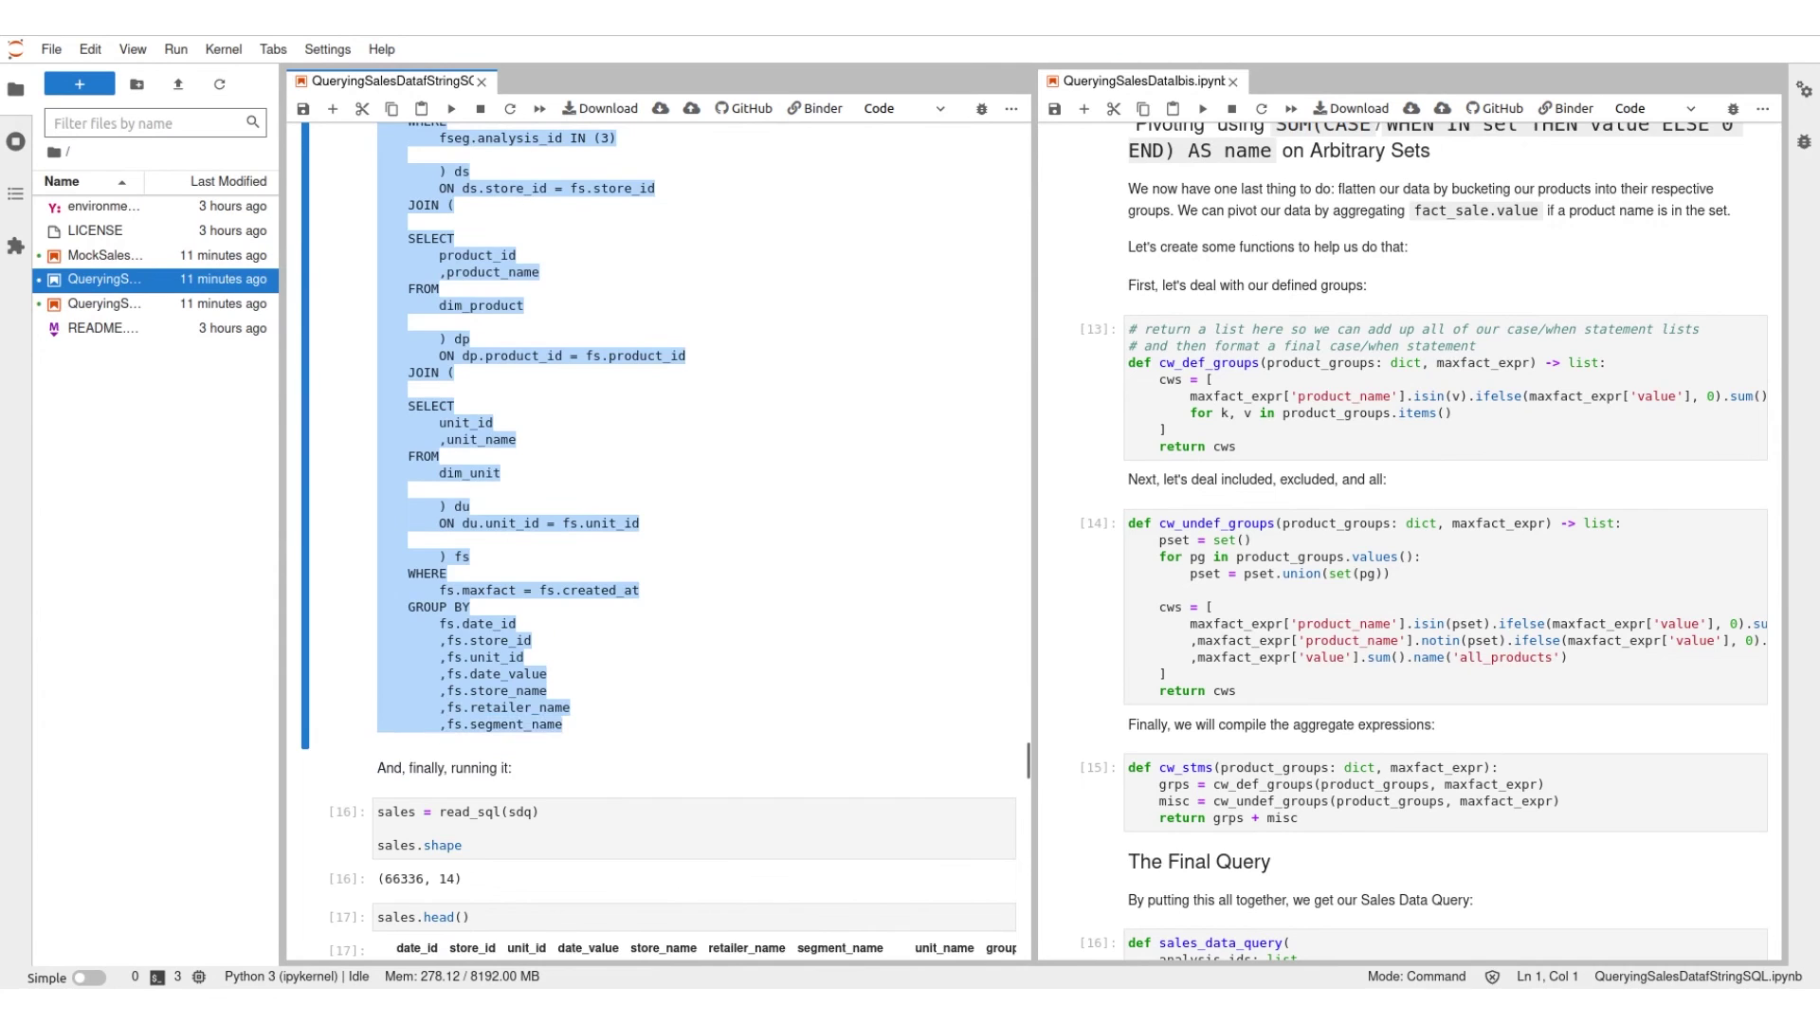
scroll(654, 541, "up", 2)
scroll(655, 541, "up", 1)
scroll(654, 540, "up", 1)
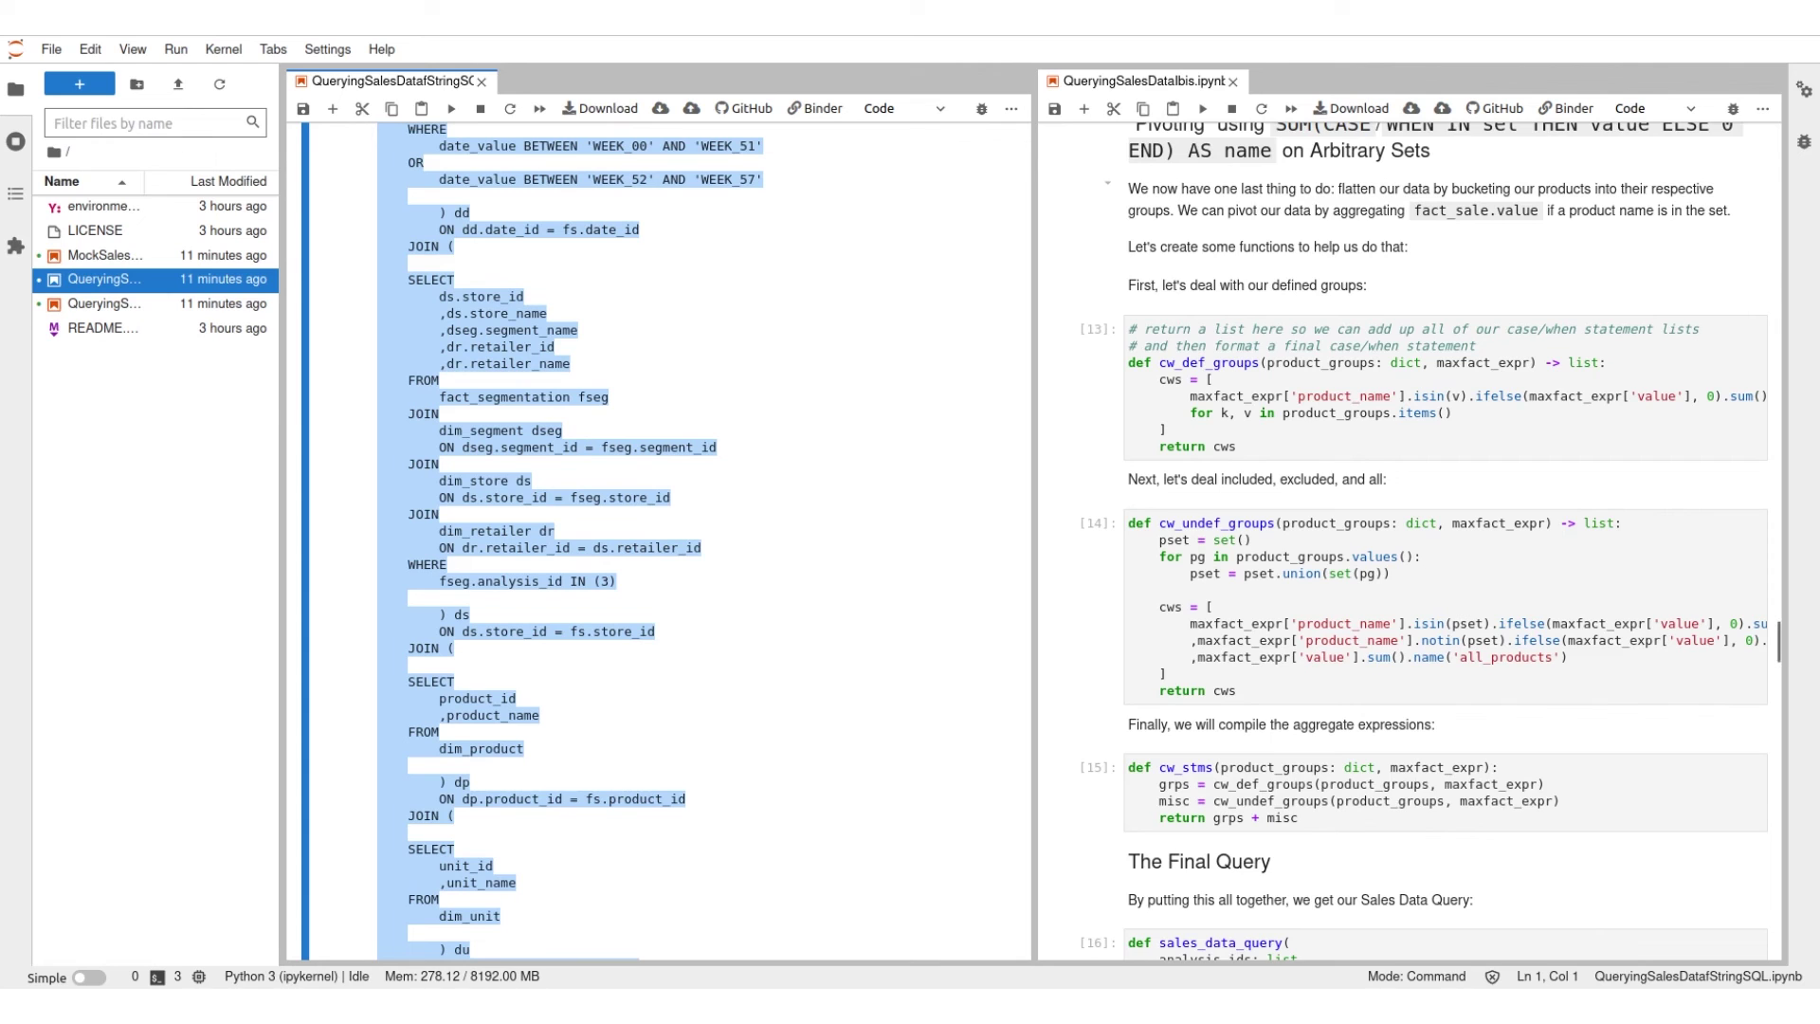
scroll(1429, 541, "up", 1)
scroll(1428, 540, "down", 1)
scroll(1427, 541, "down", 2)
scroll(1428, 540, "down", 1)
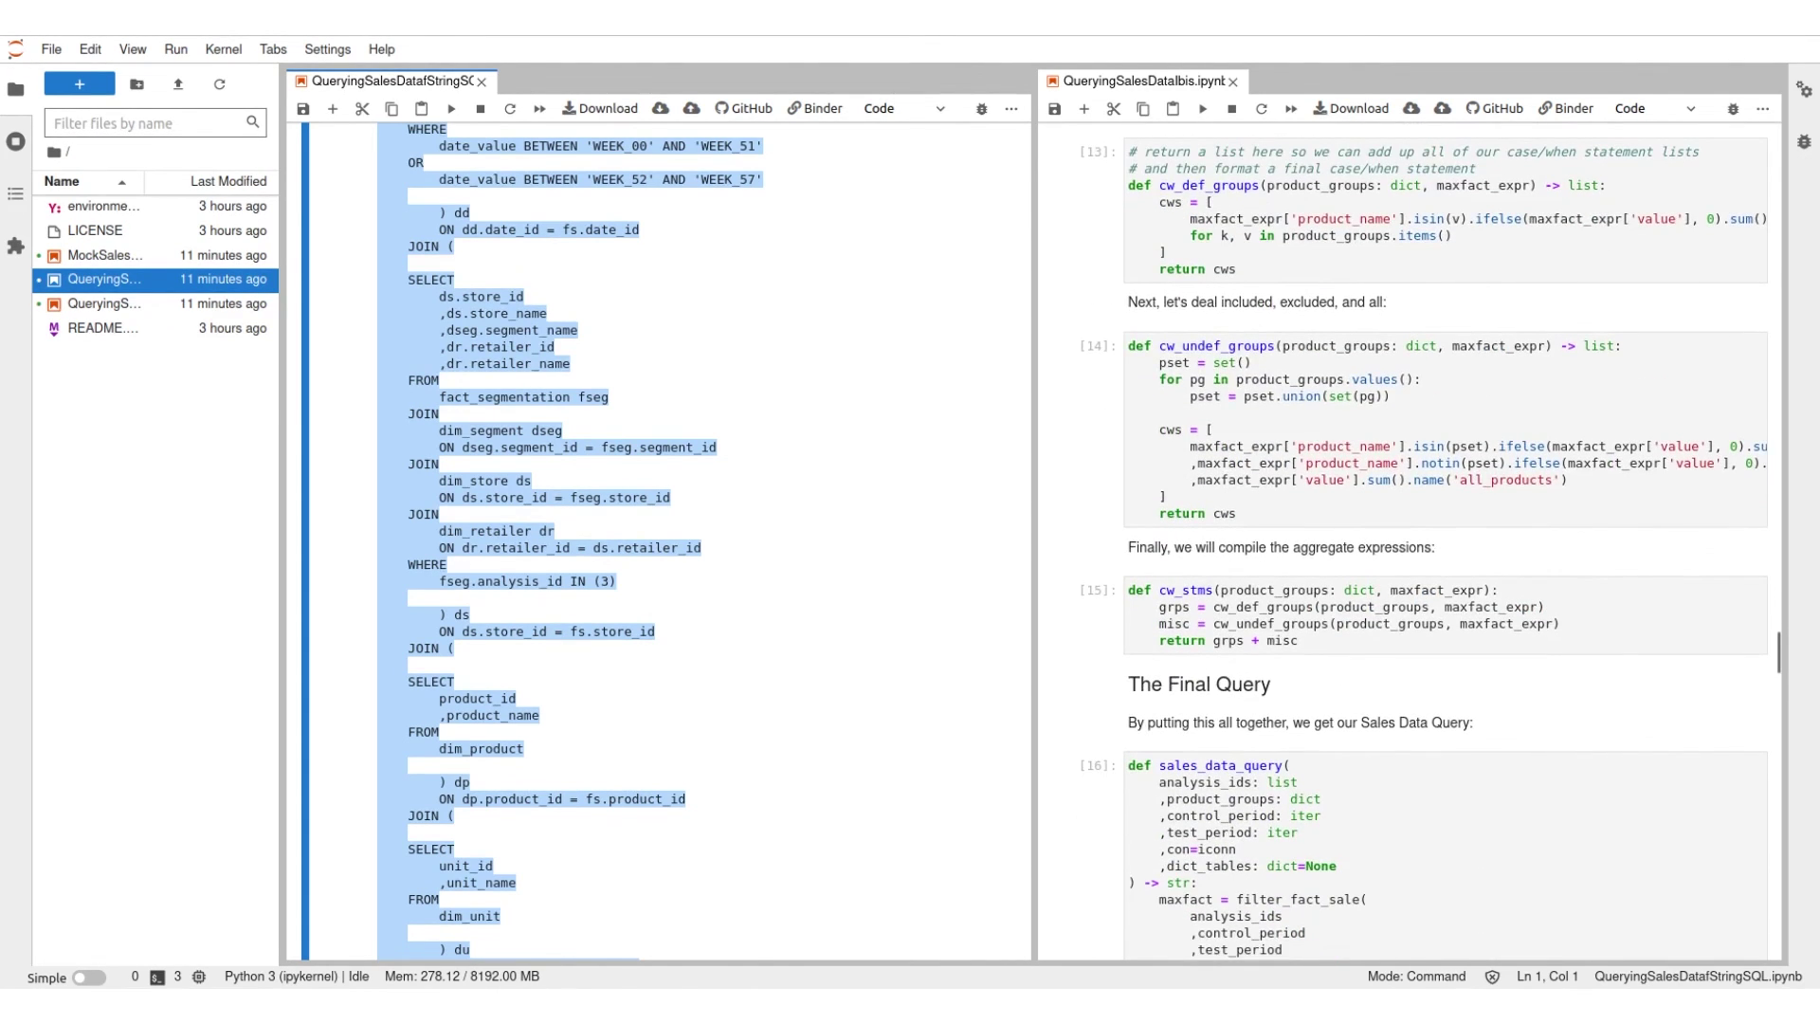
left_click(1422, 218)
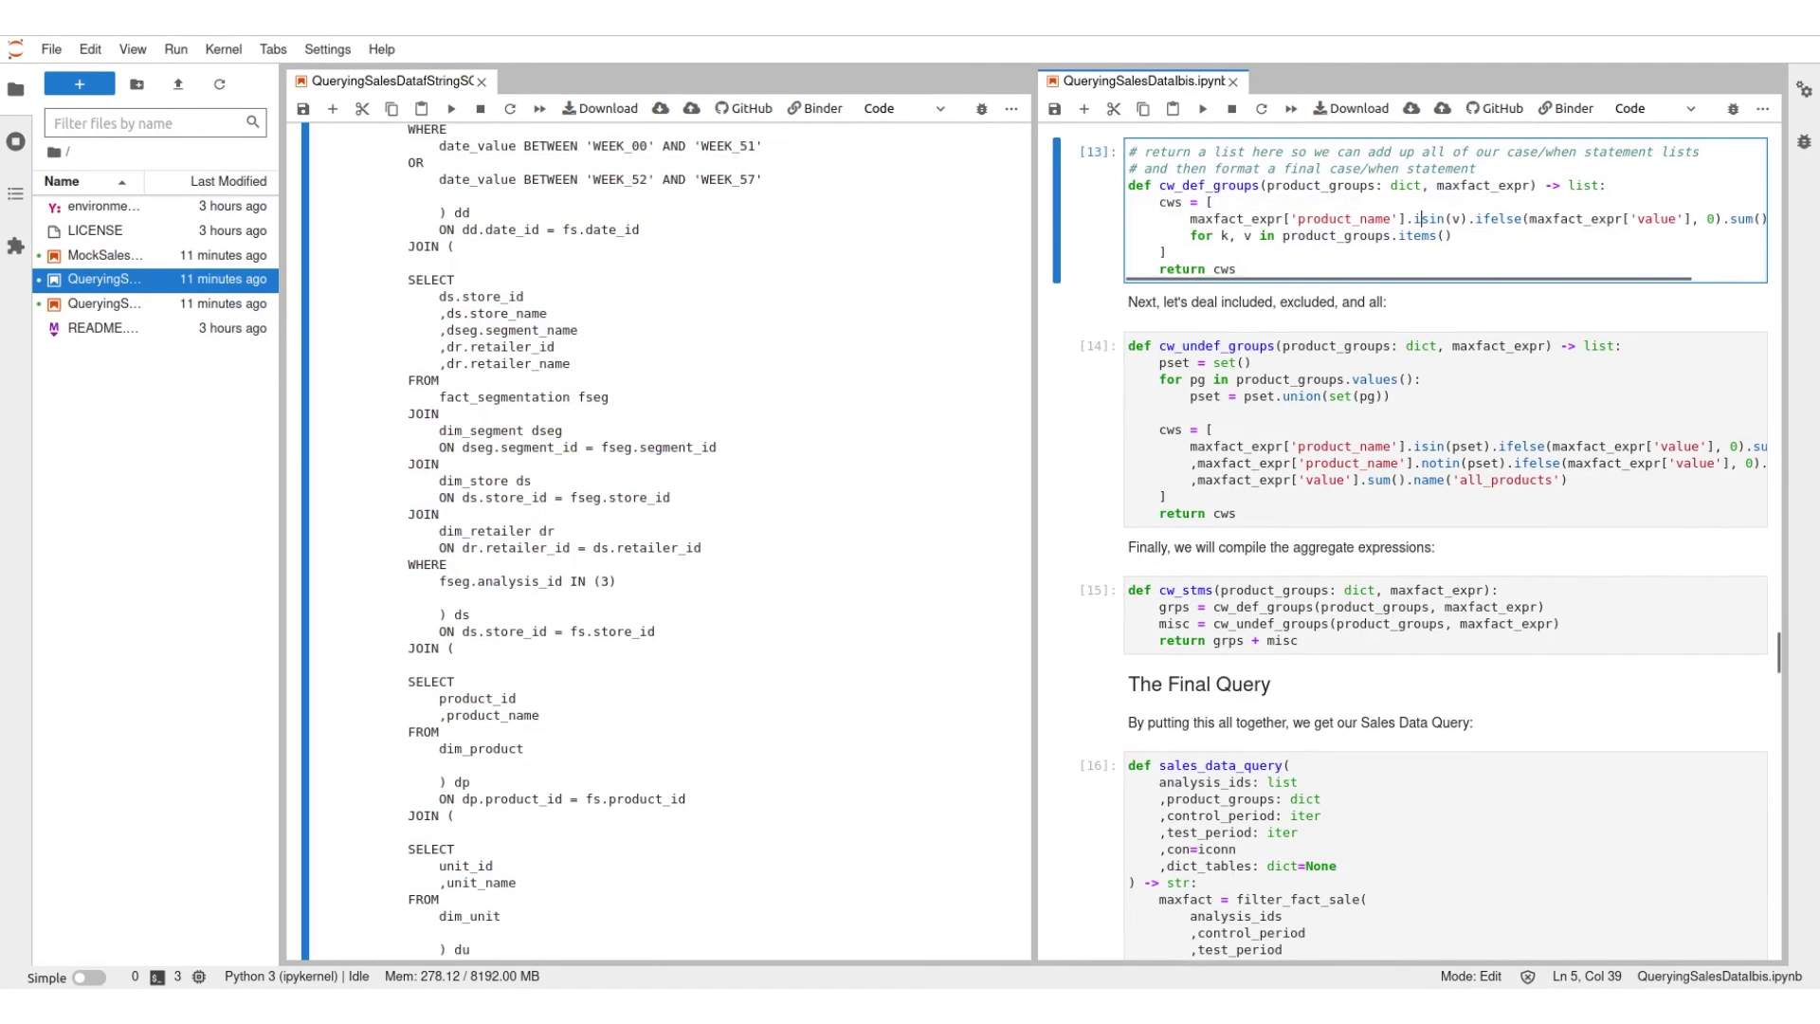
key("shift+Right")
key("shift+Right")
key("shift+Right")
key("Right")
key("Left")
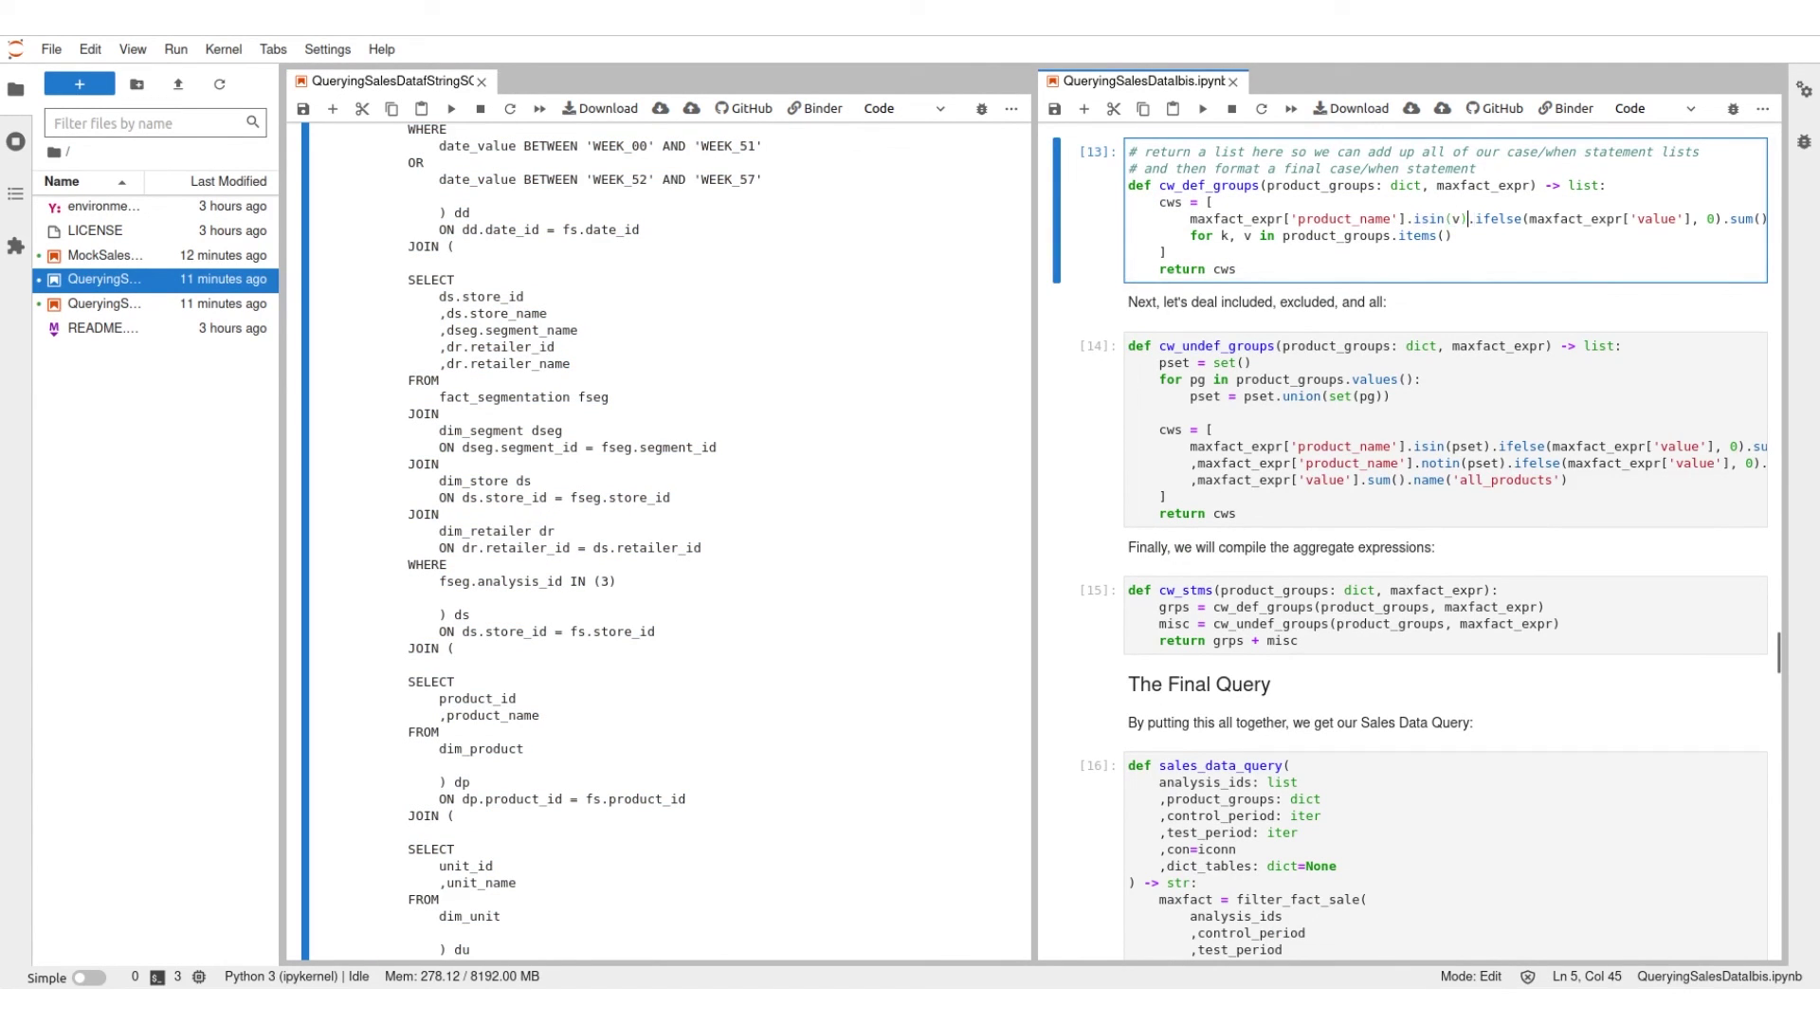
left_click_drag(1469, 219, 1722, 220)
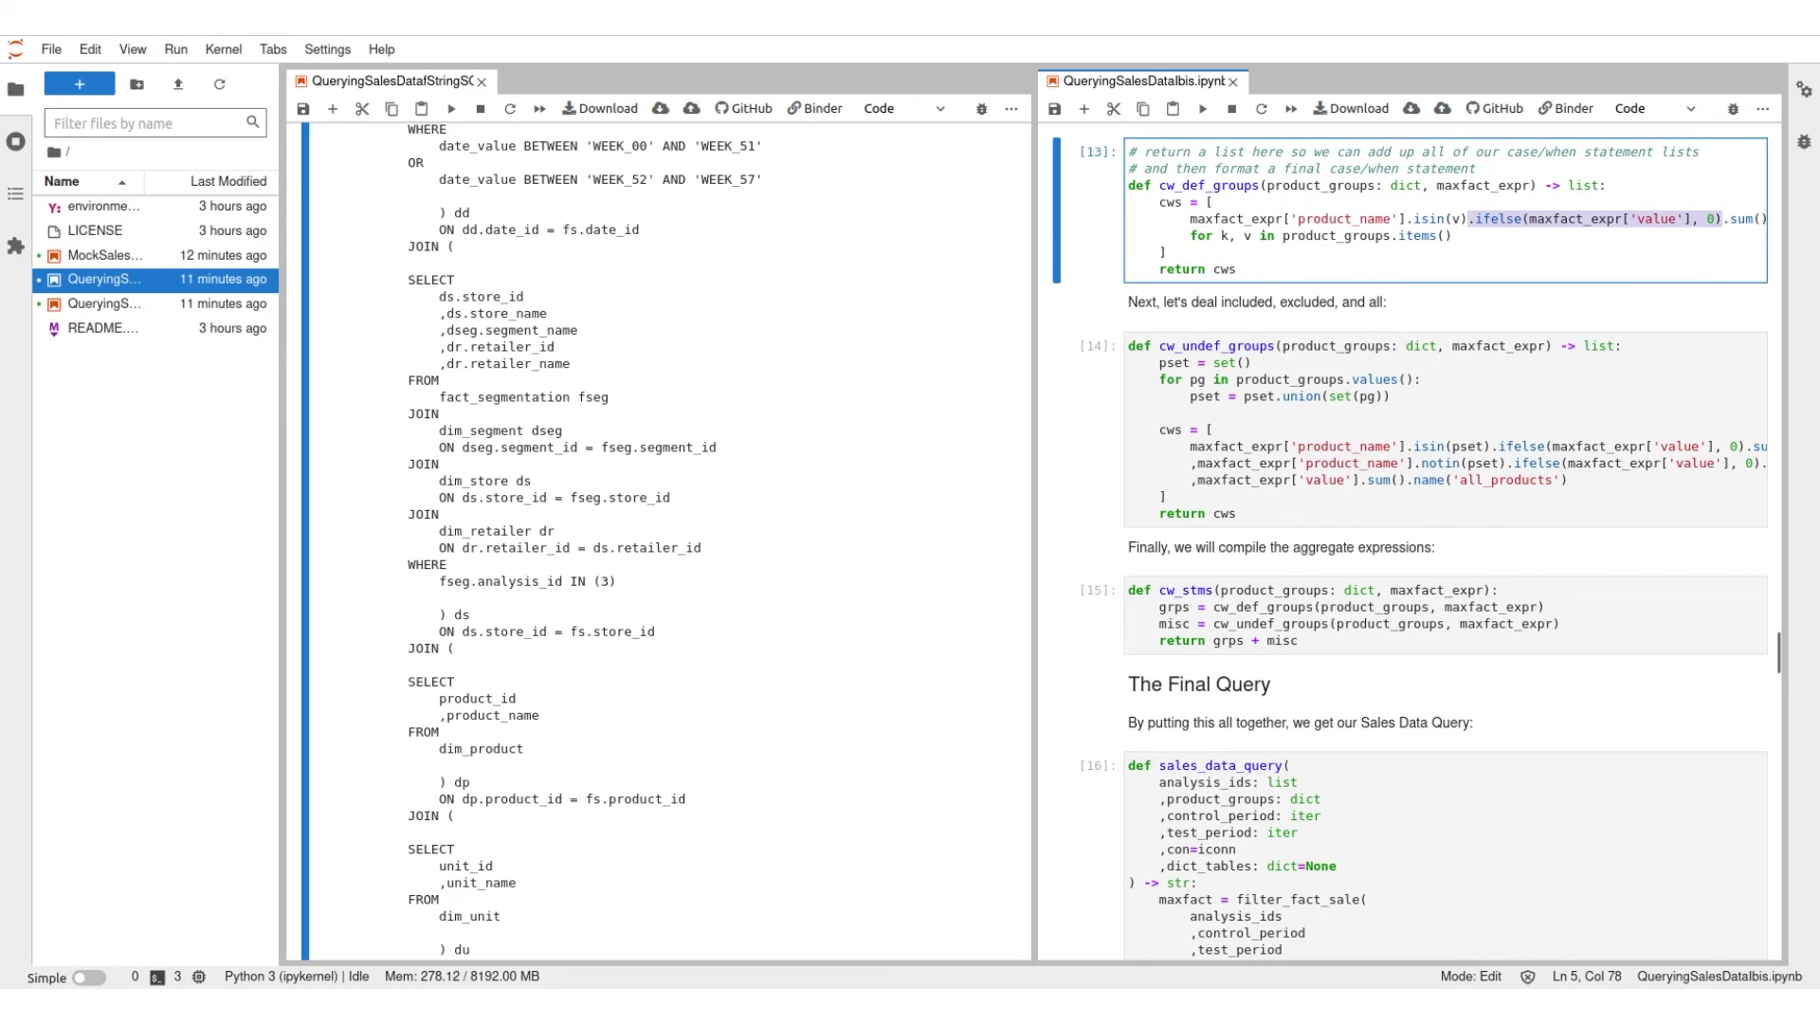
left_click(1728, 219)
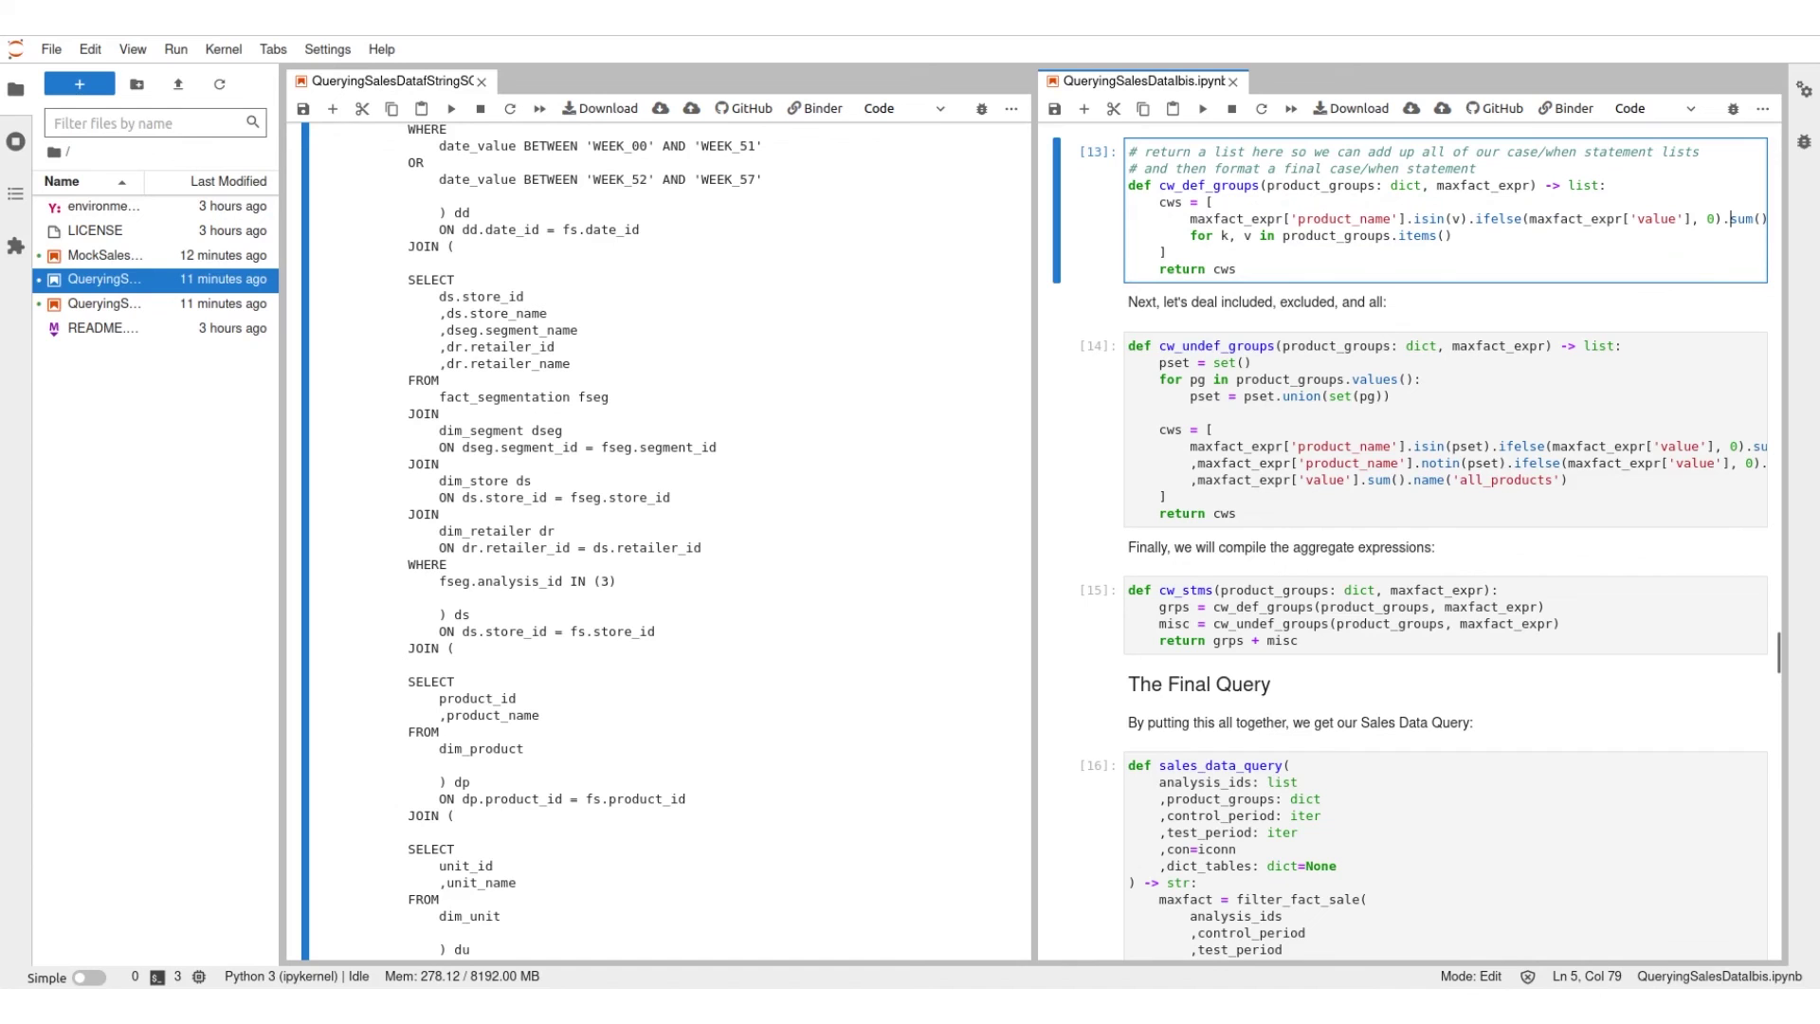
left_click_drag(1131, 412, 1765, 513)
left_click(1131, 413)
scroll(1408, 541, "down", 2)
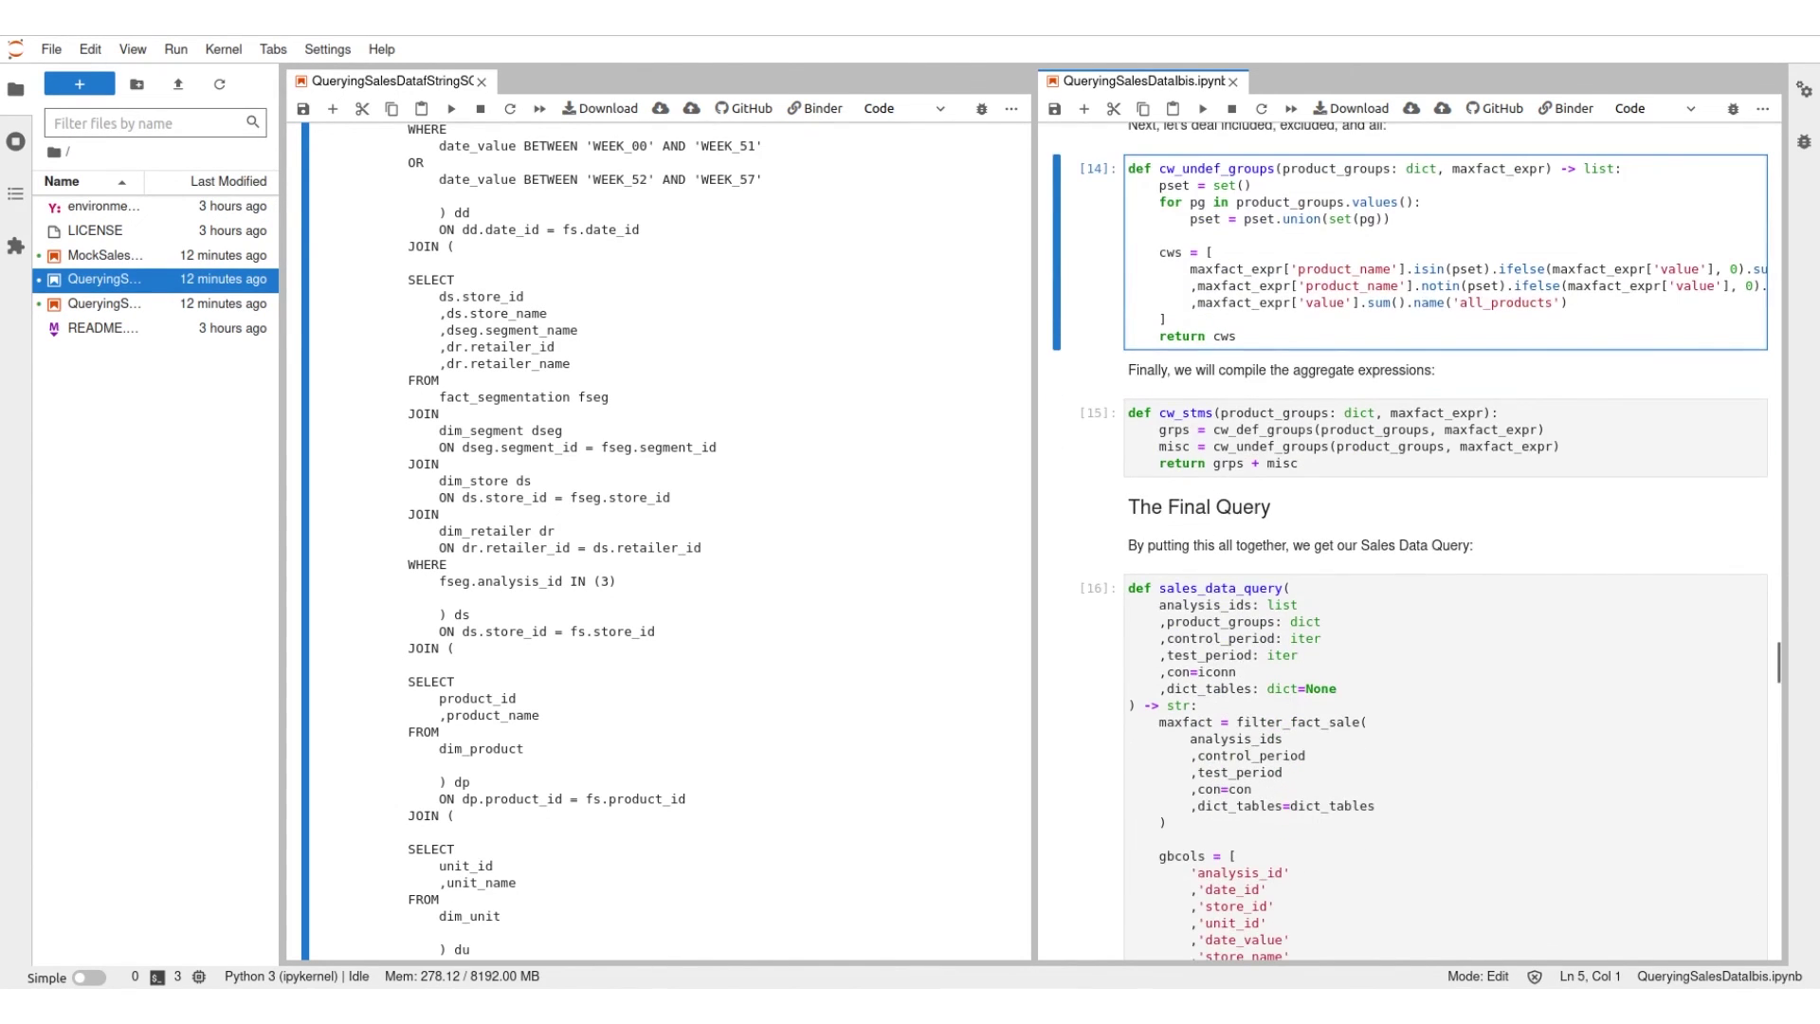
left_click_drag(1299, 463, 1129, 412)
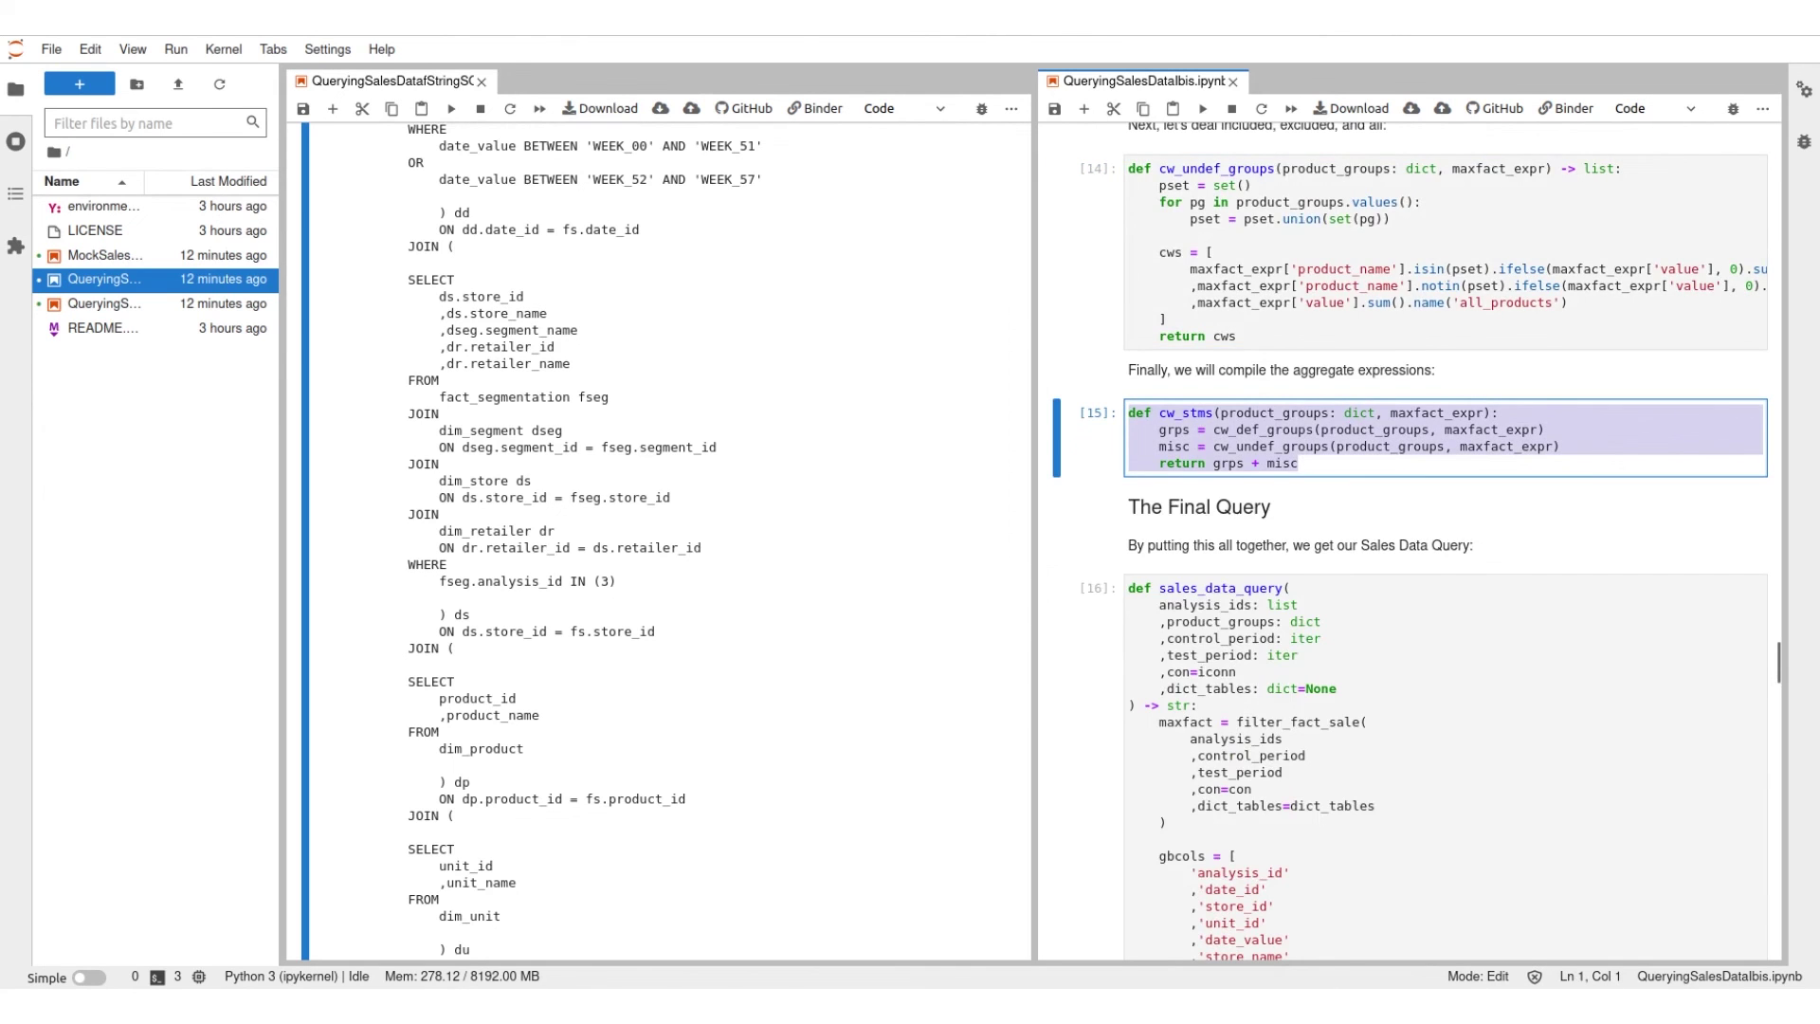
scroll(1408, 540, "down", 4)
scroll(1408, 541, "down", 4)
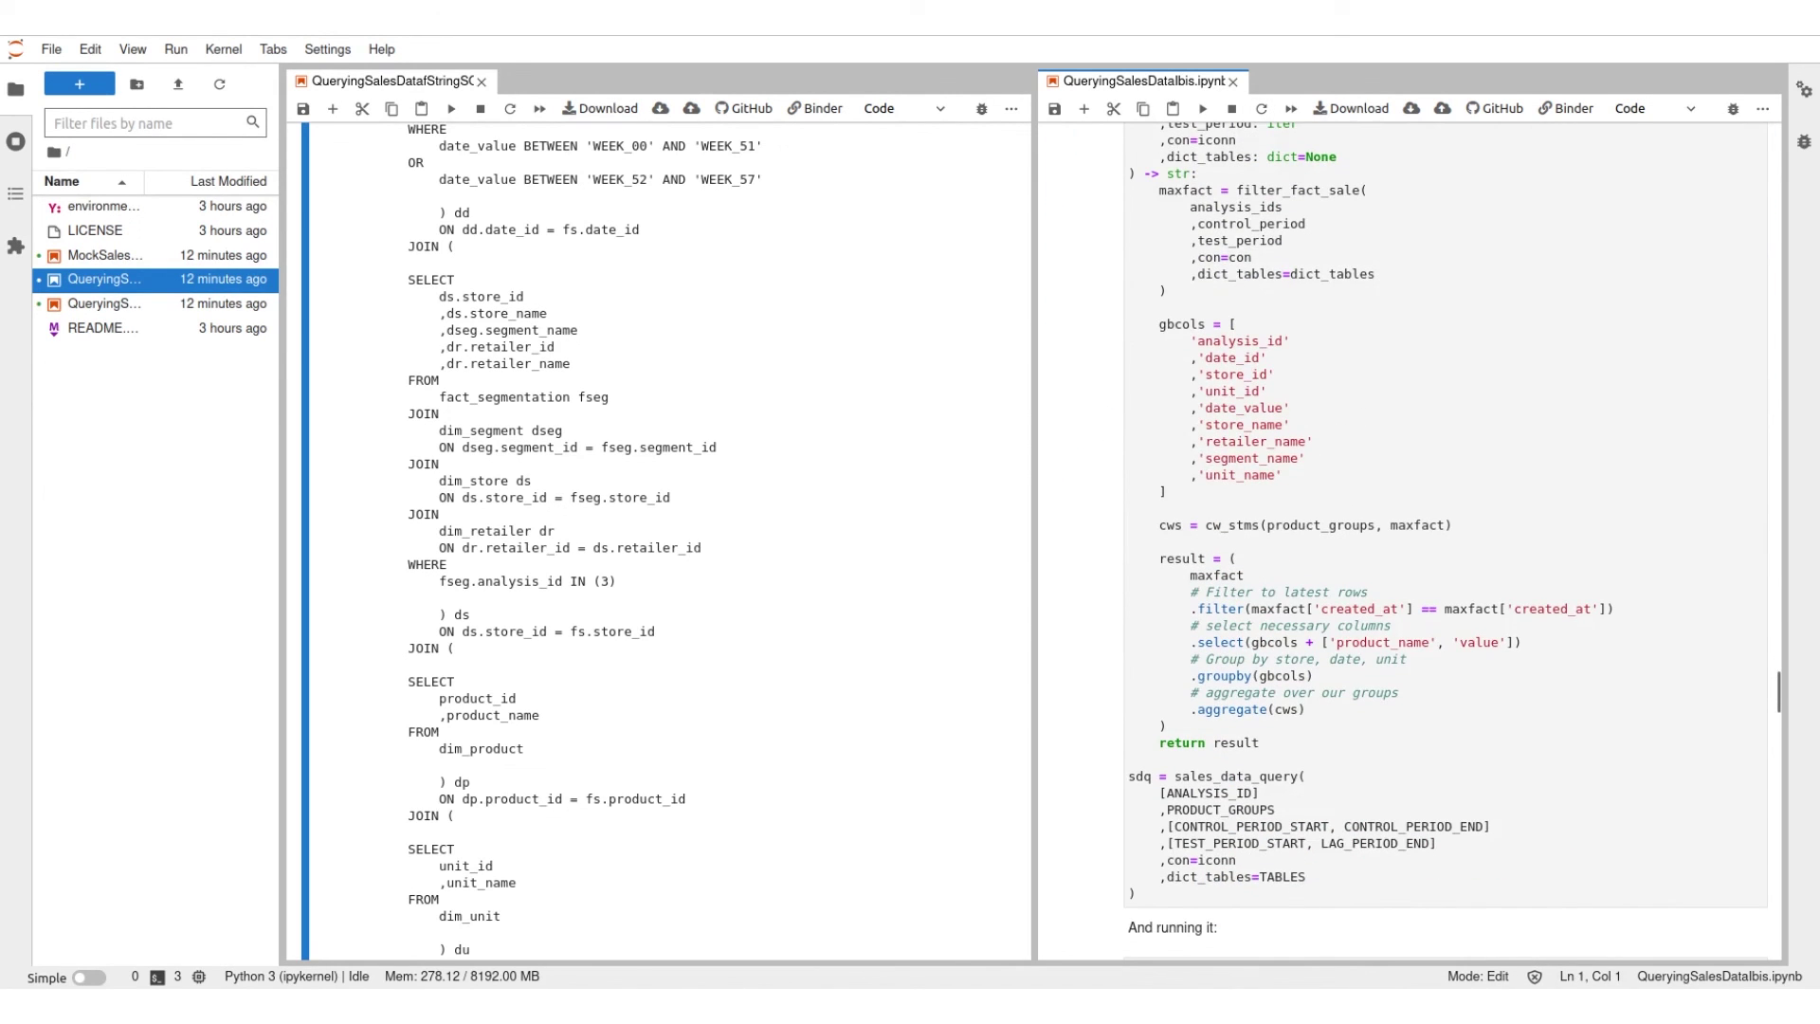
scroll(1445, 541, "up", 2)
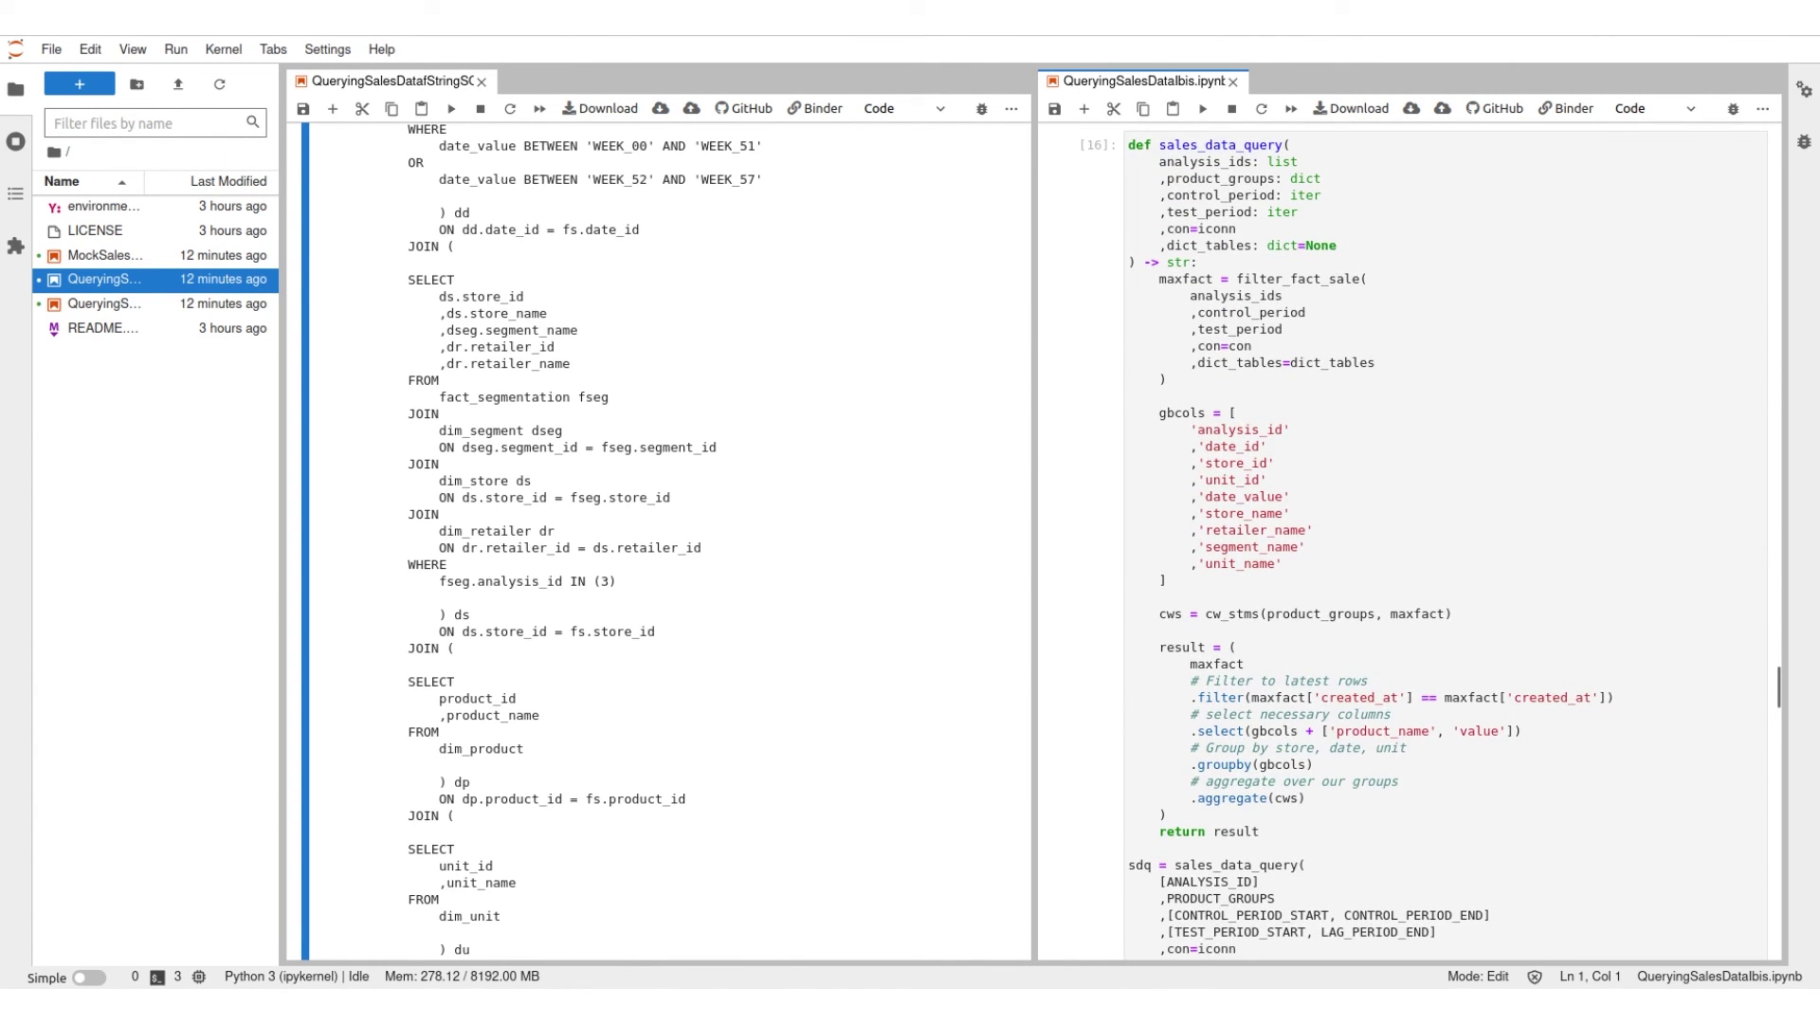
scroll(1408, 542, "down", 3)
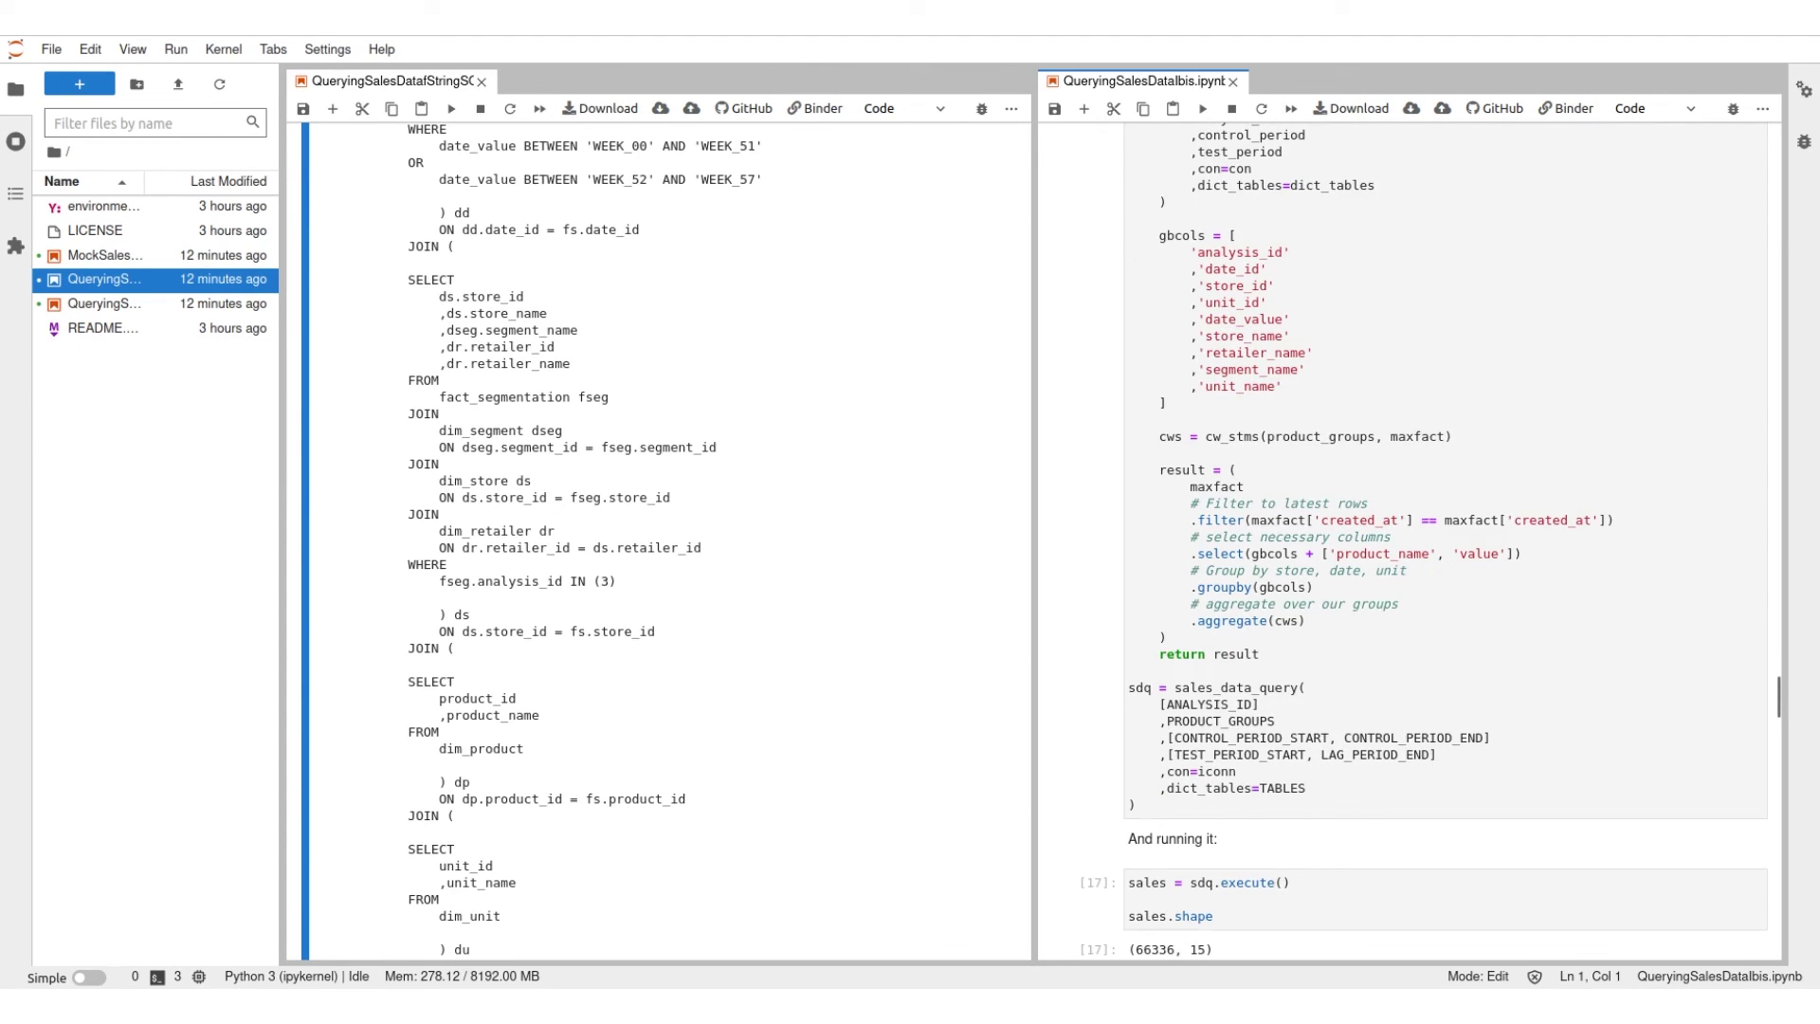
left_click_drag(1169, 469, 1201, 586)
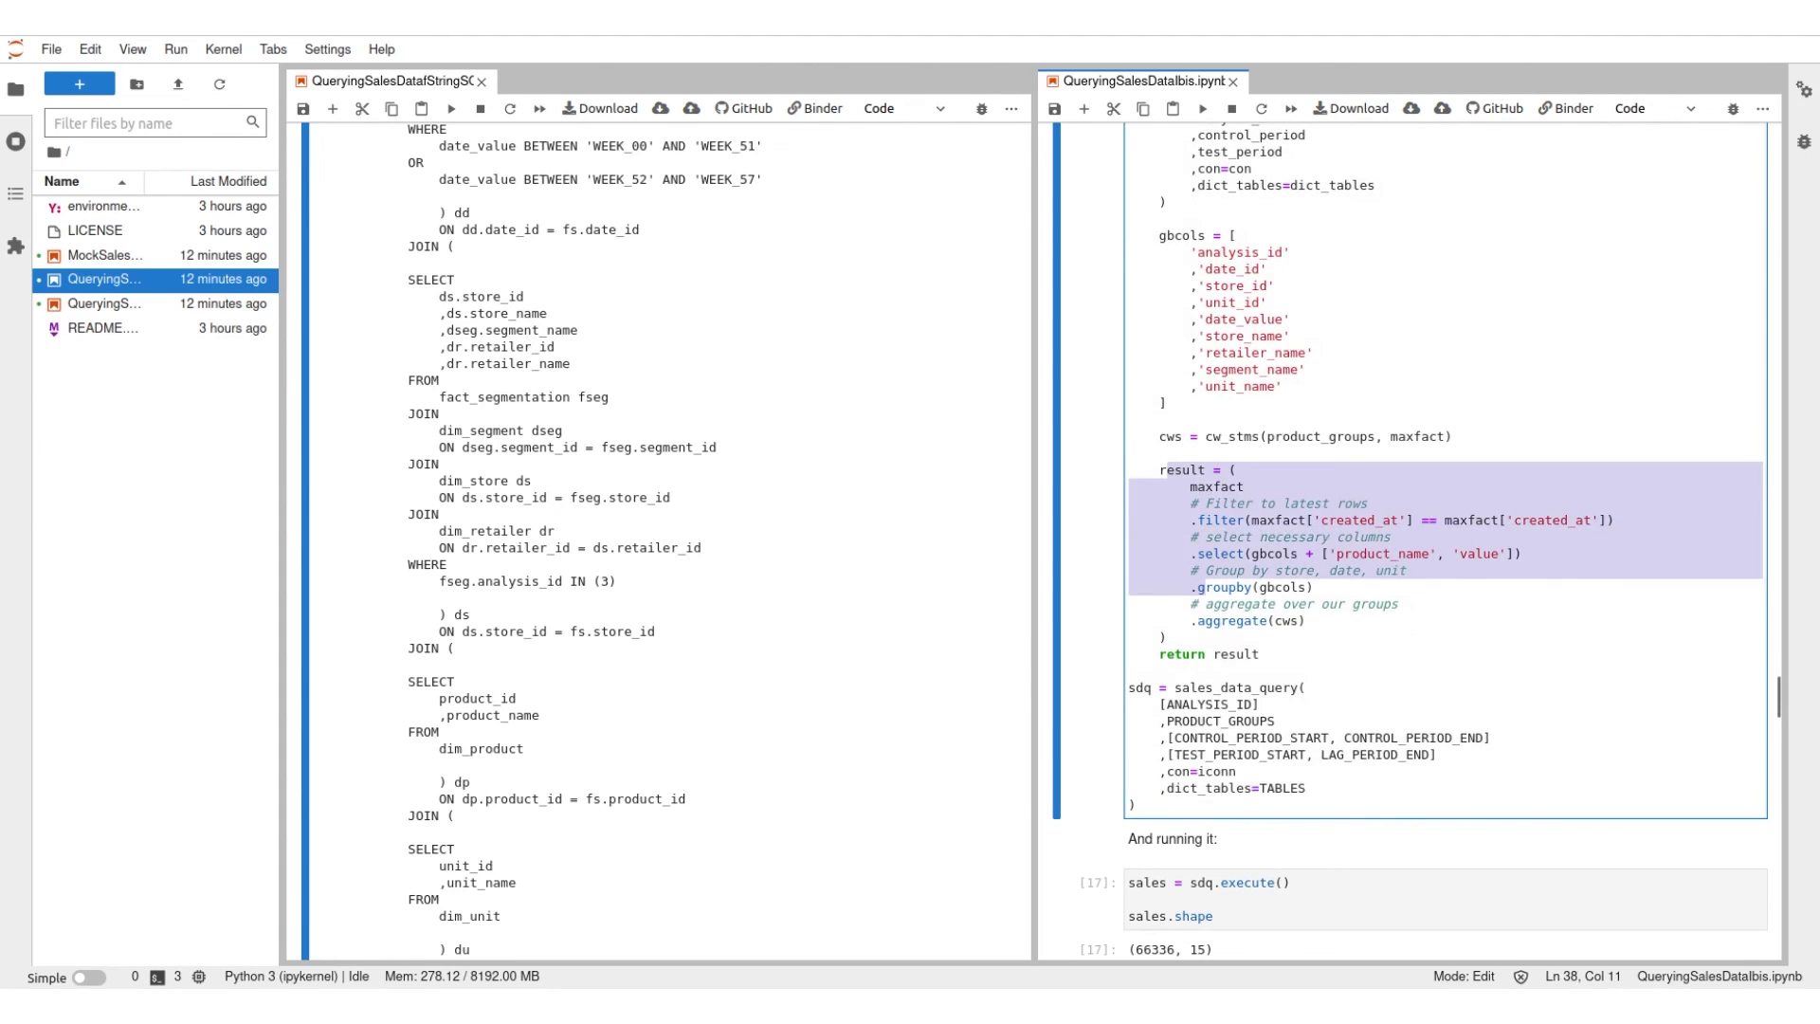
left_click(1259, 586)
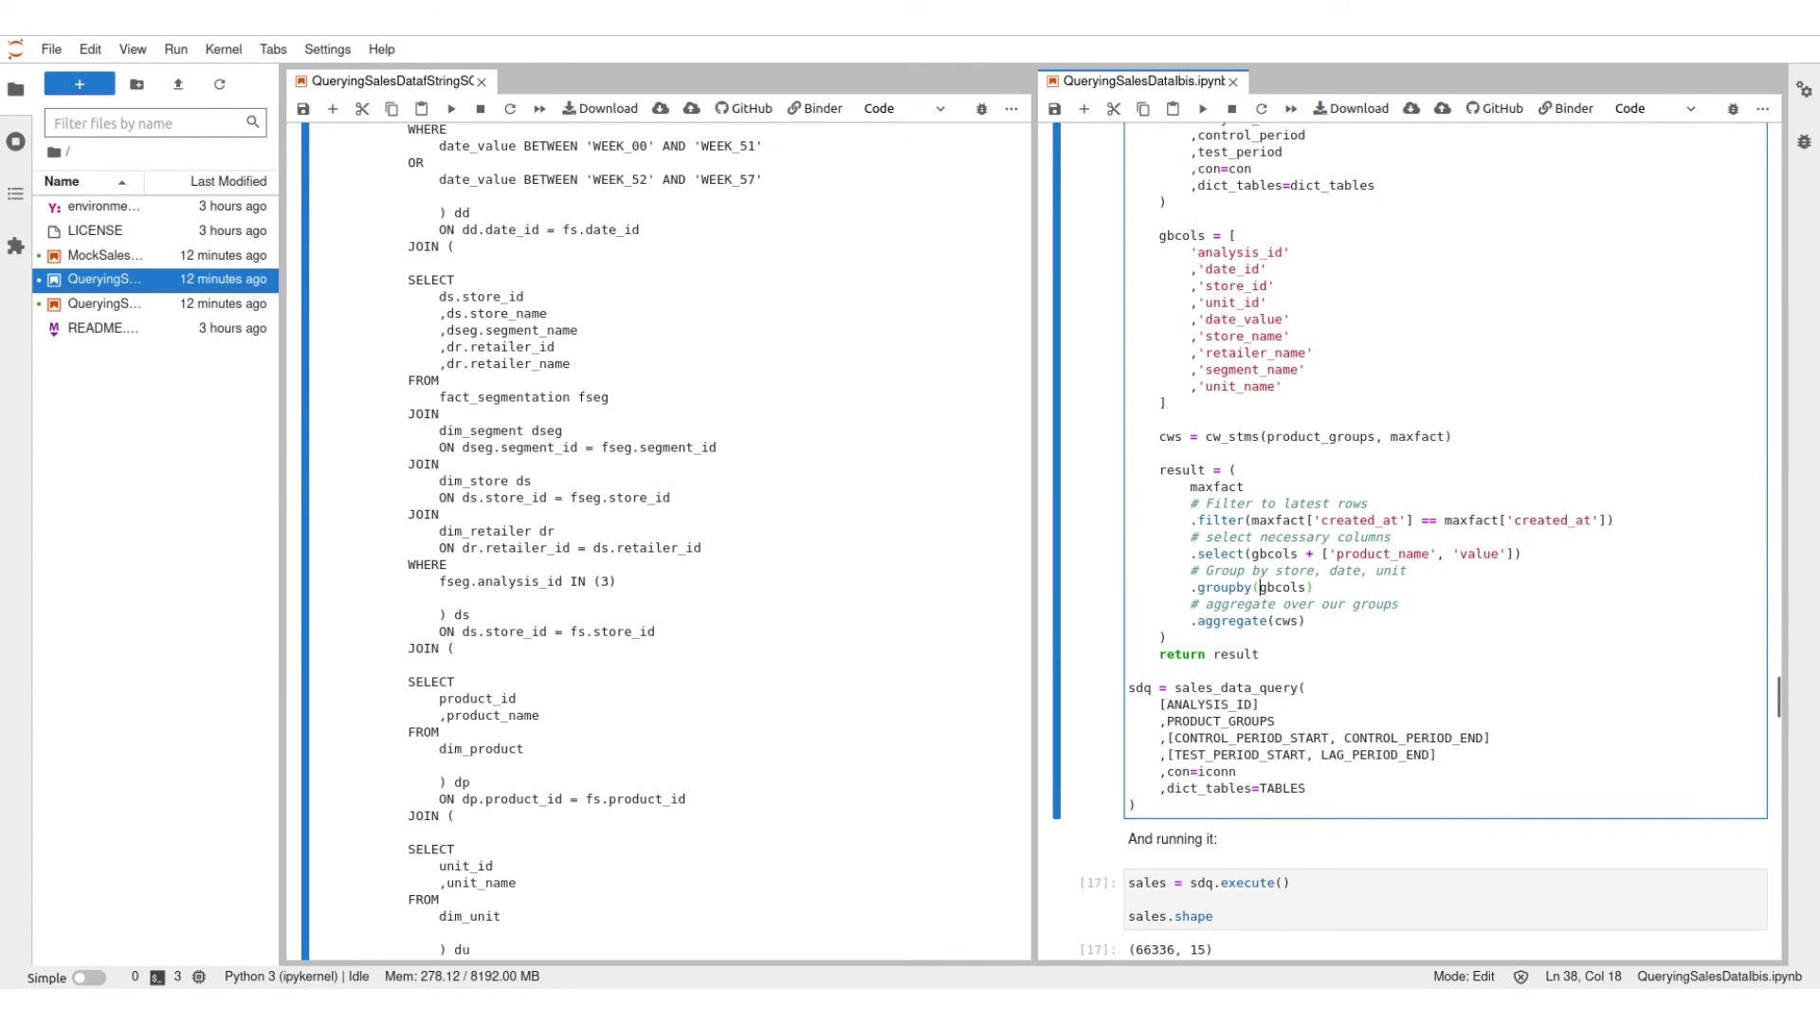
key("Down")
key("Down")
key("Down")
key("Down")
key("Down")
scroll(1445, 542, "down", 6)
scroll(659, 540, "down", 8)
scroll(659, 541, "down", 8)
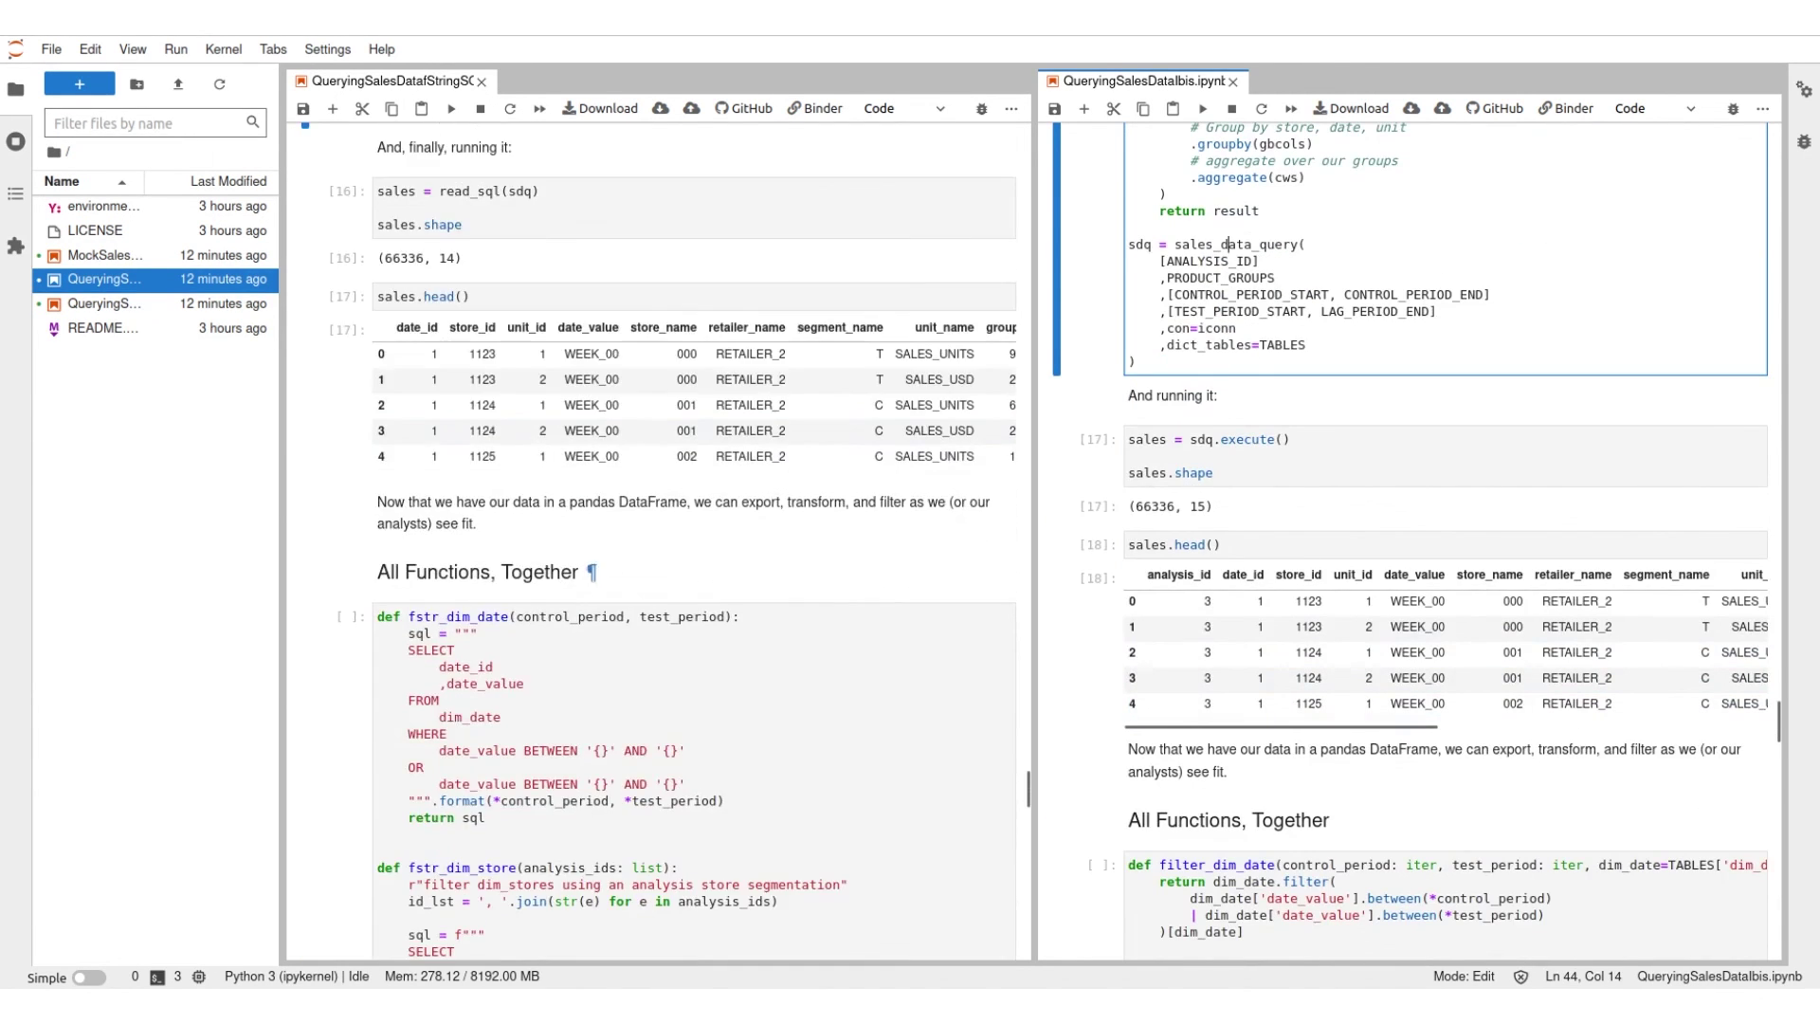
scroll(657, 540, "up", 4)
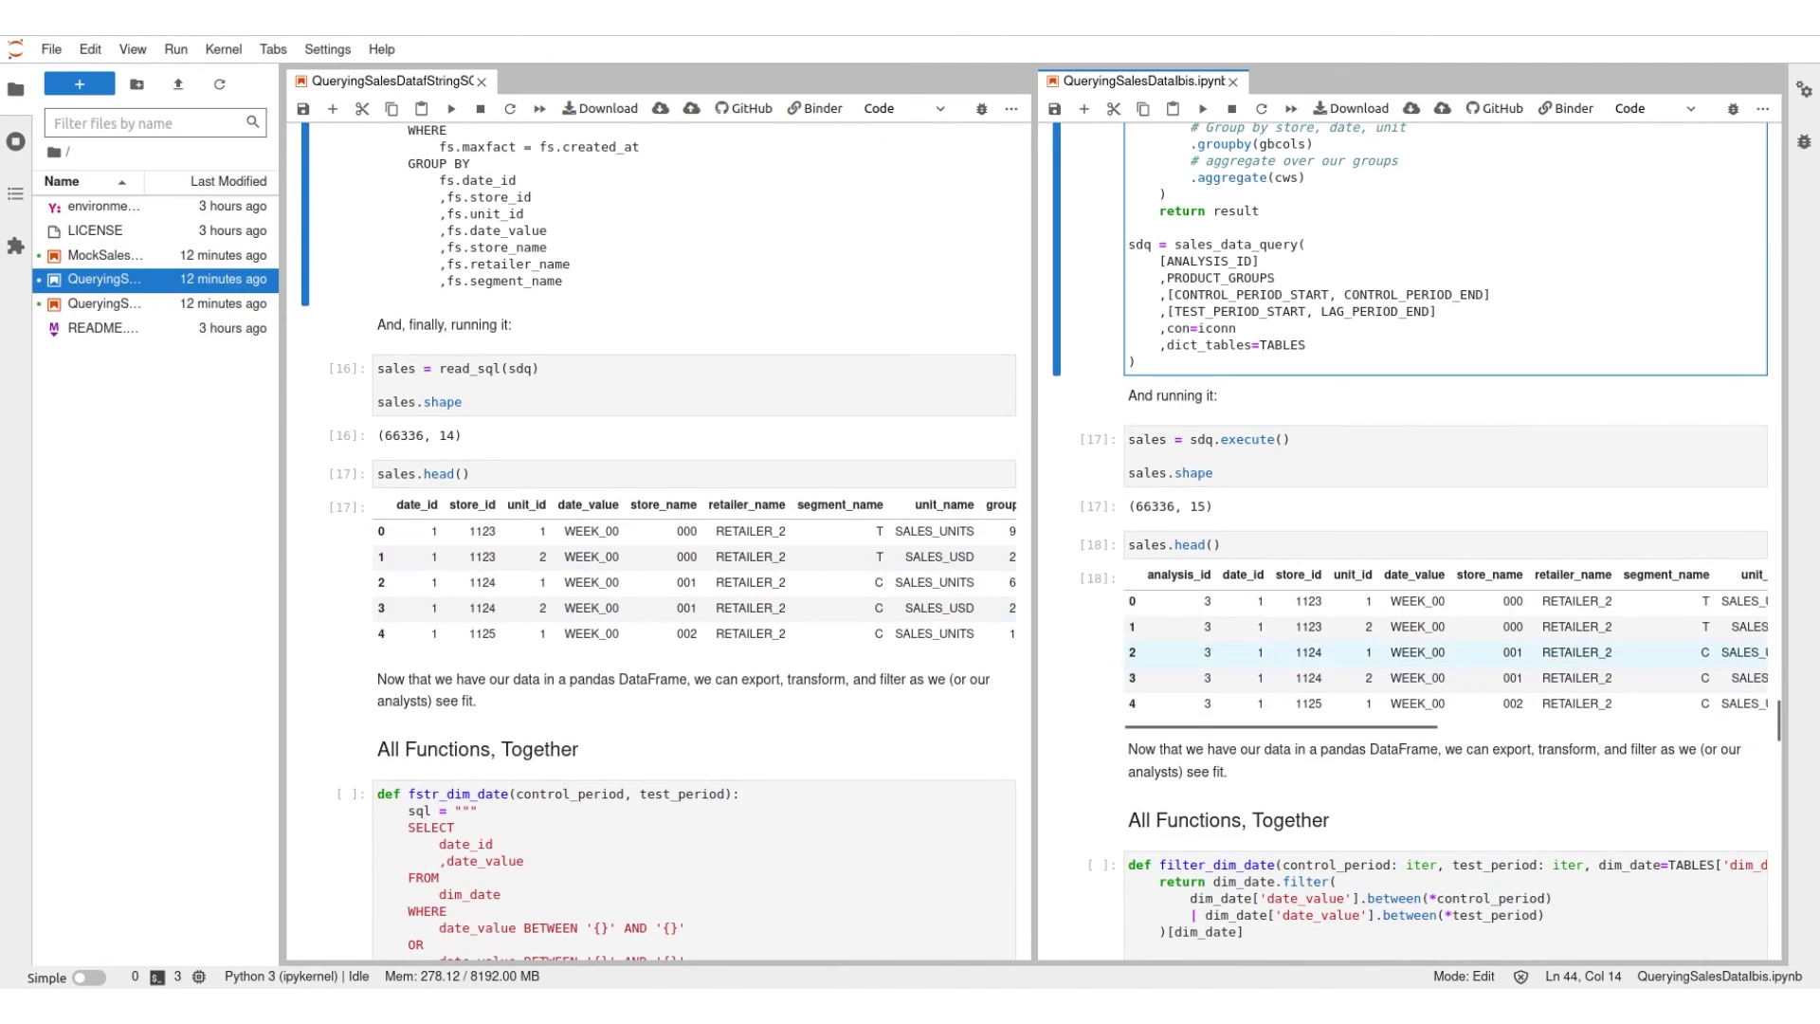
scroll(655, 570, "up", 10)
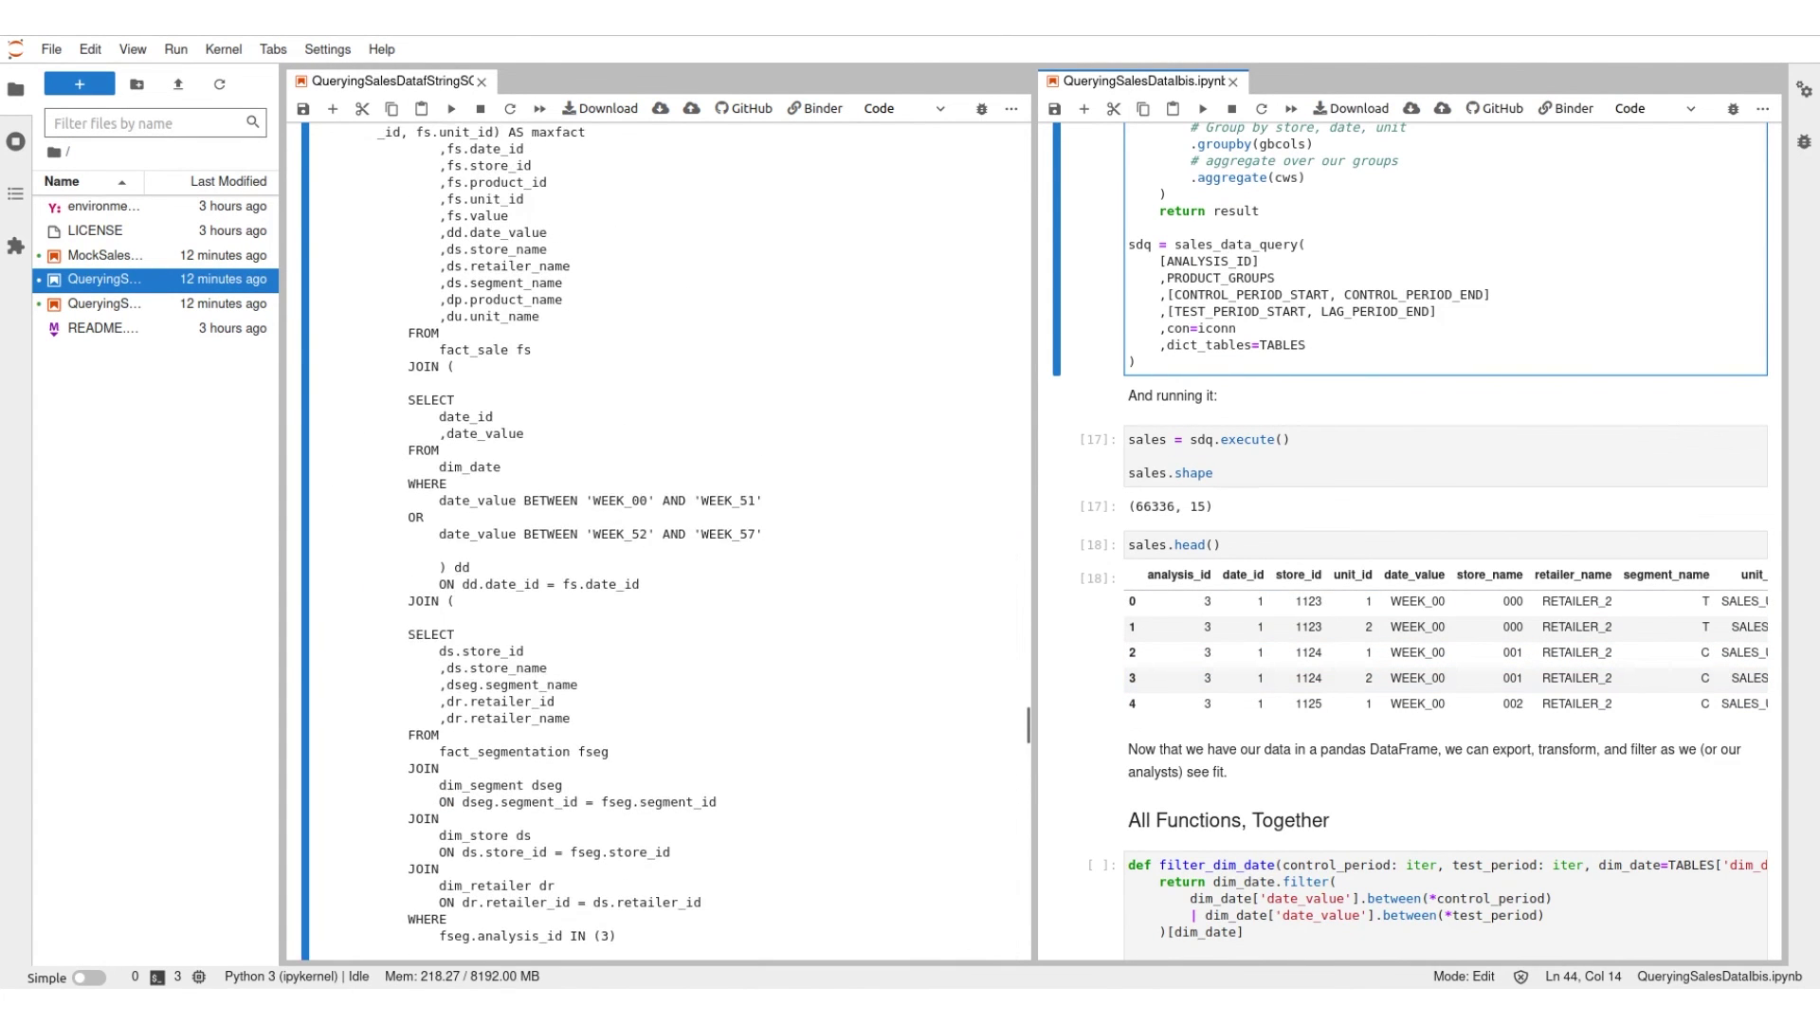
left_click_drag(415, 248, 523, 501)
scroll(654, 569, "down", 8)
scroll(655, 570, "down", 5)
scroll(655, 669, "down", 3)
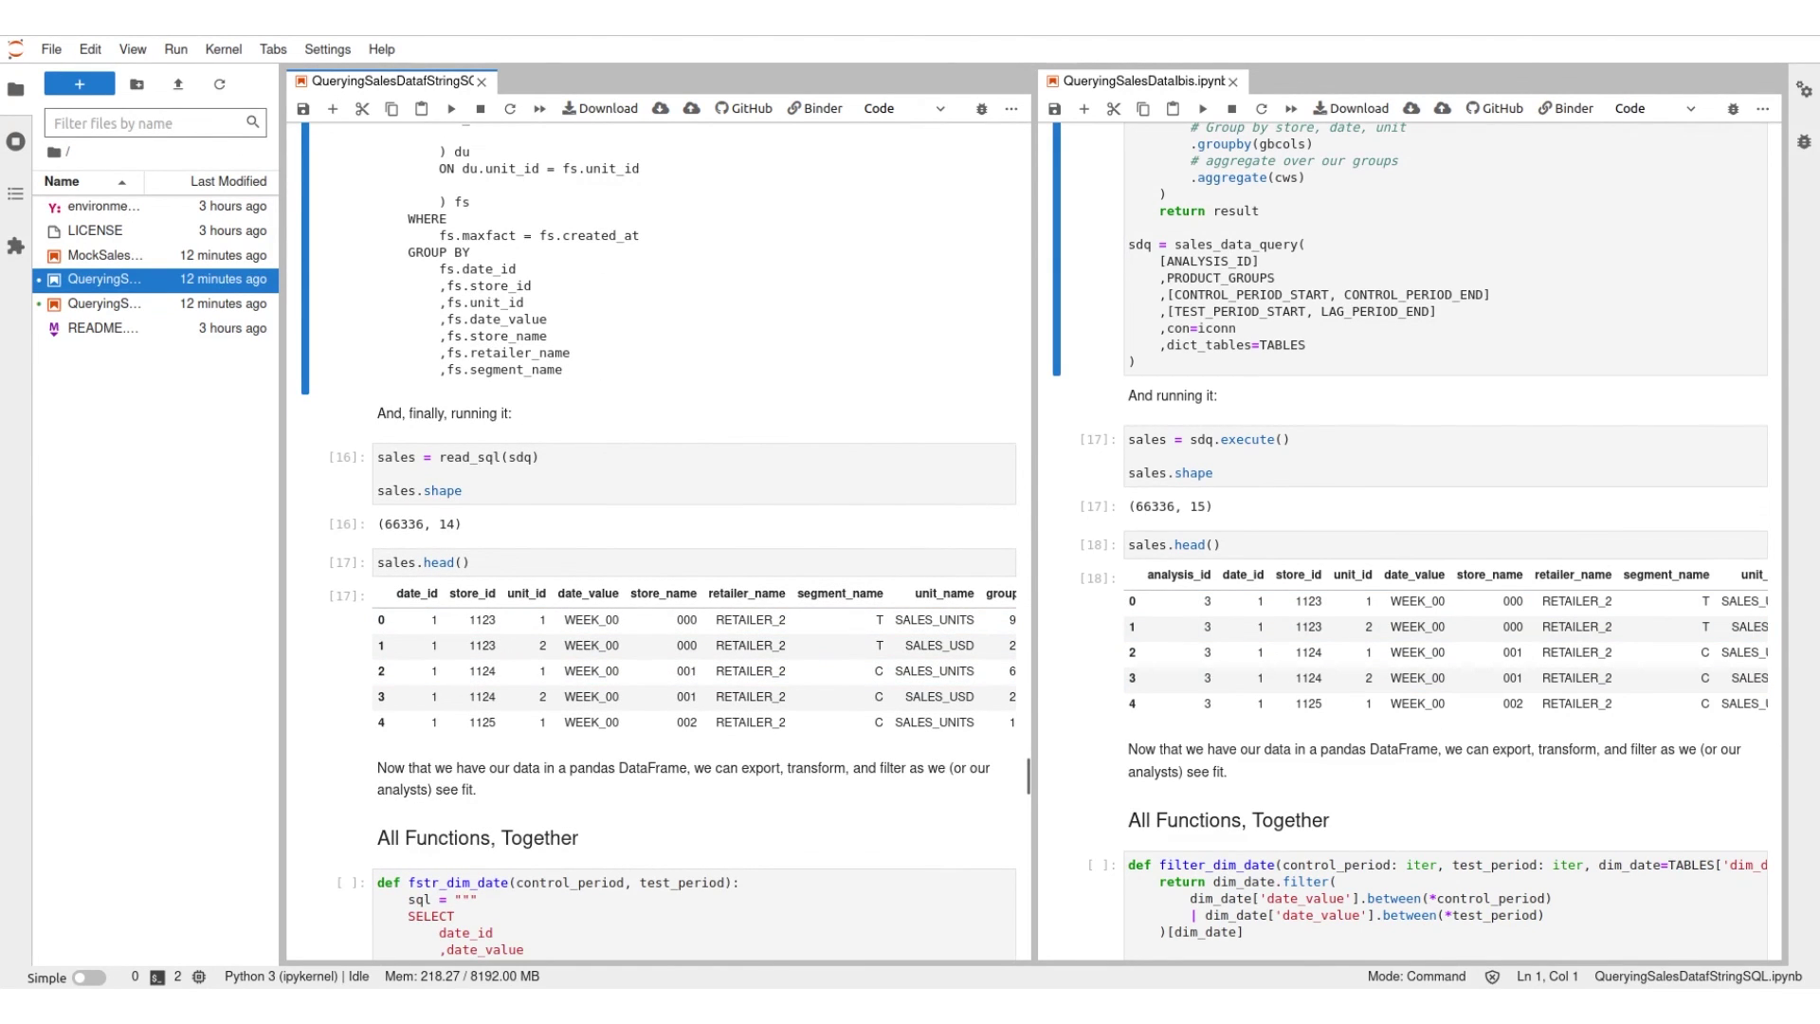
scroll(655, 541, "down", 10)
scroll(1408, 541, "down", 10)
scroll(1408, 541, "down", 8)
scroll(1408, 541, "down", 8)
scroll(1409, 541, "down", 3)
scroll(1408, 540, "down", 5)
scroll(1407, 541, "down", 8)
scroll(1409, 541, "down", 8)
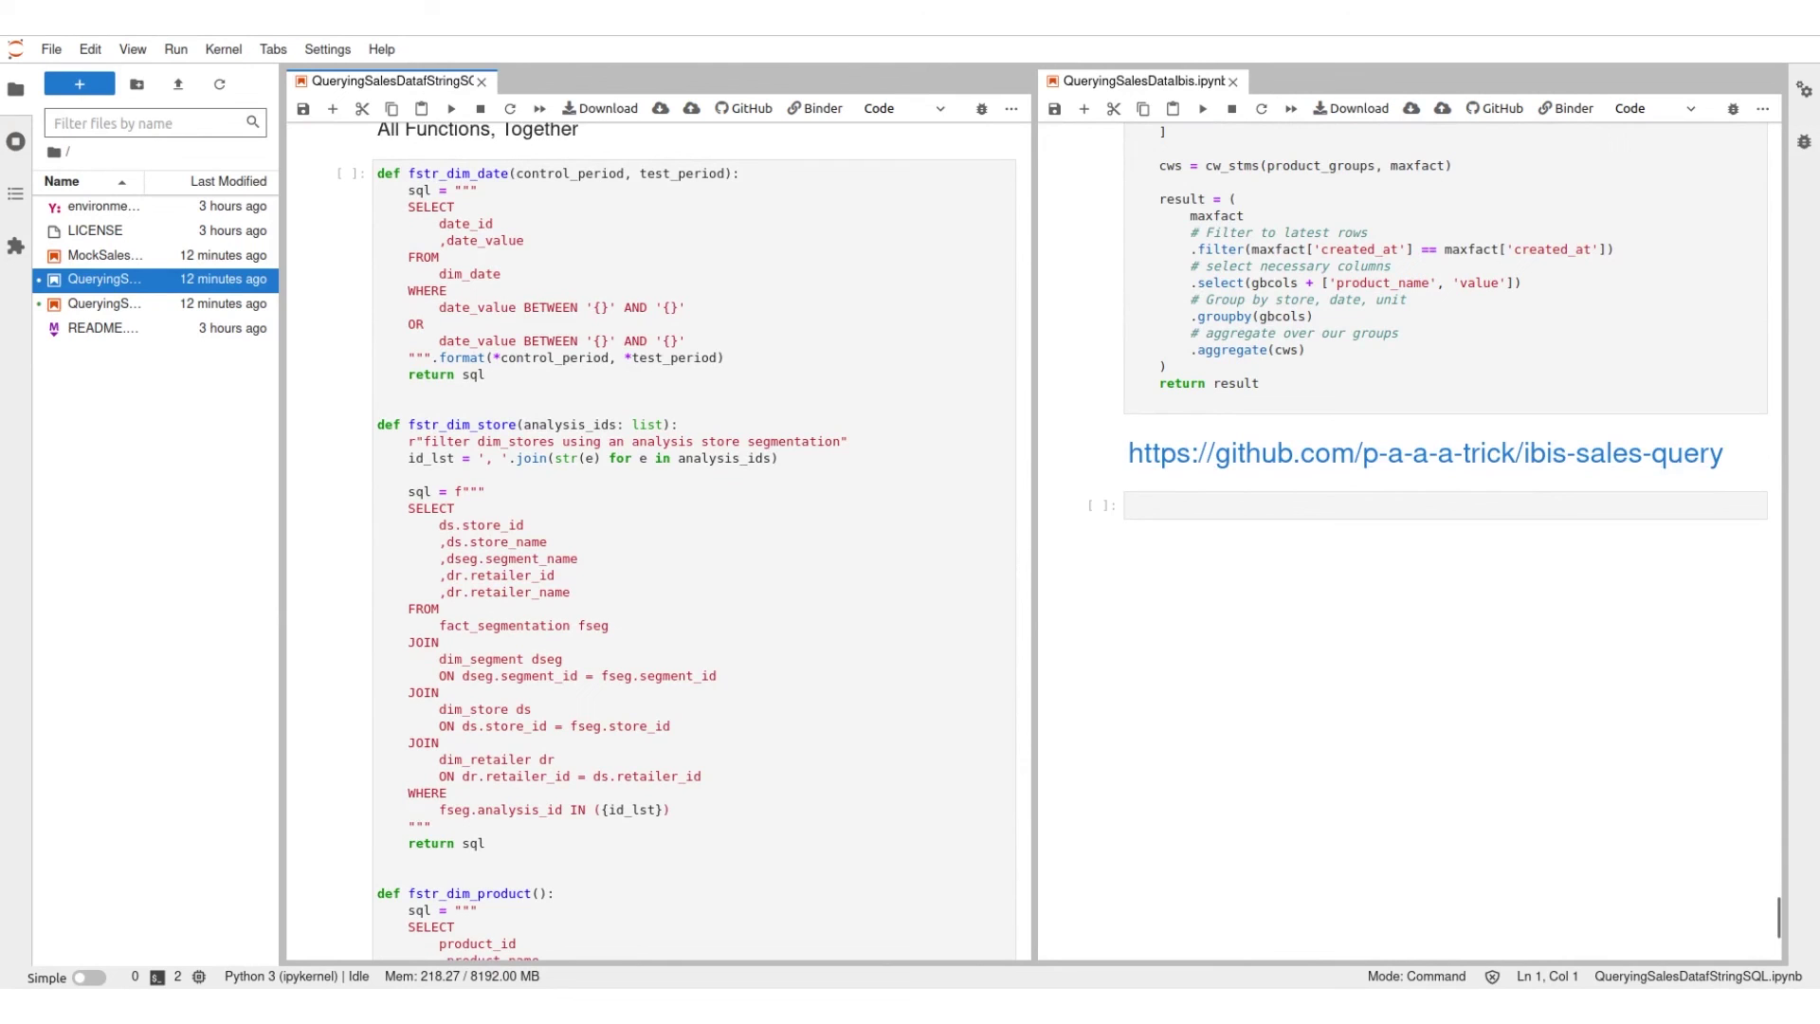